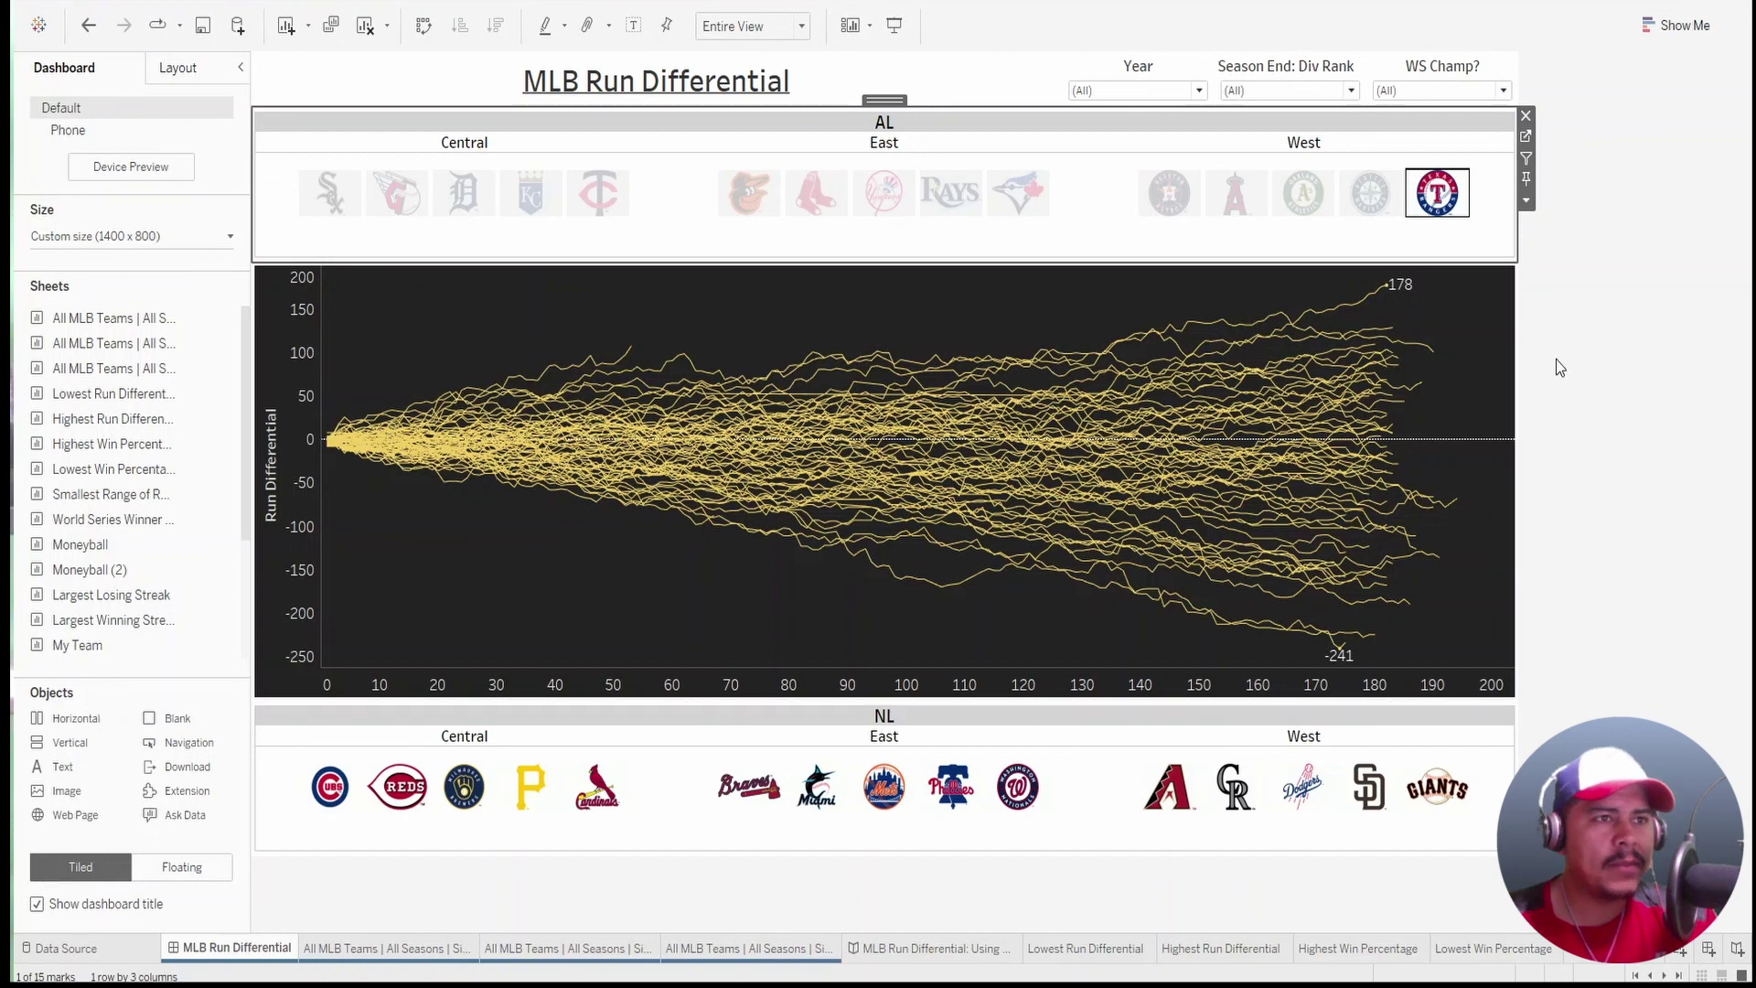
# Clear the Texas Rangers team selection and filter the dashboard to World Series champions only, with WS Champ? set to Y.
pyautogui.moveTo(1453, 222)
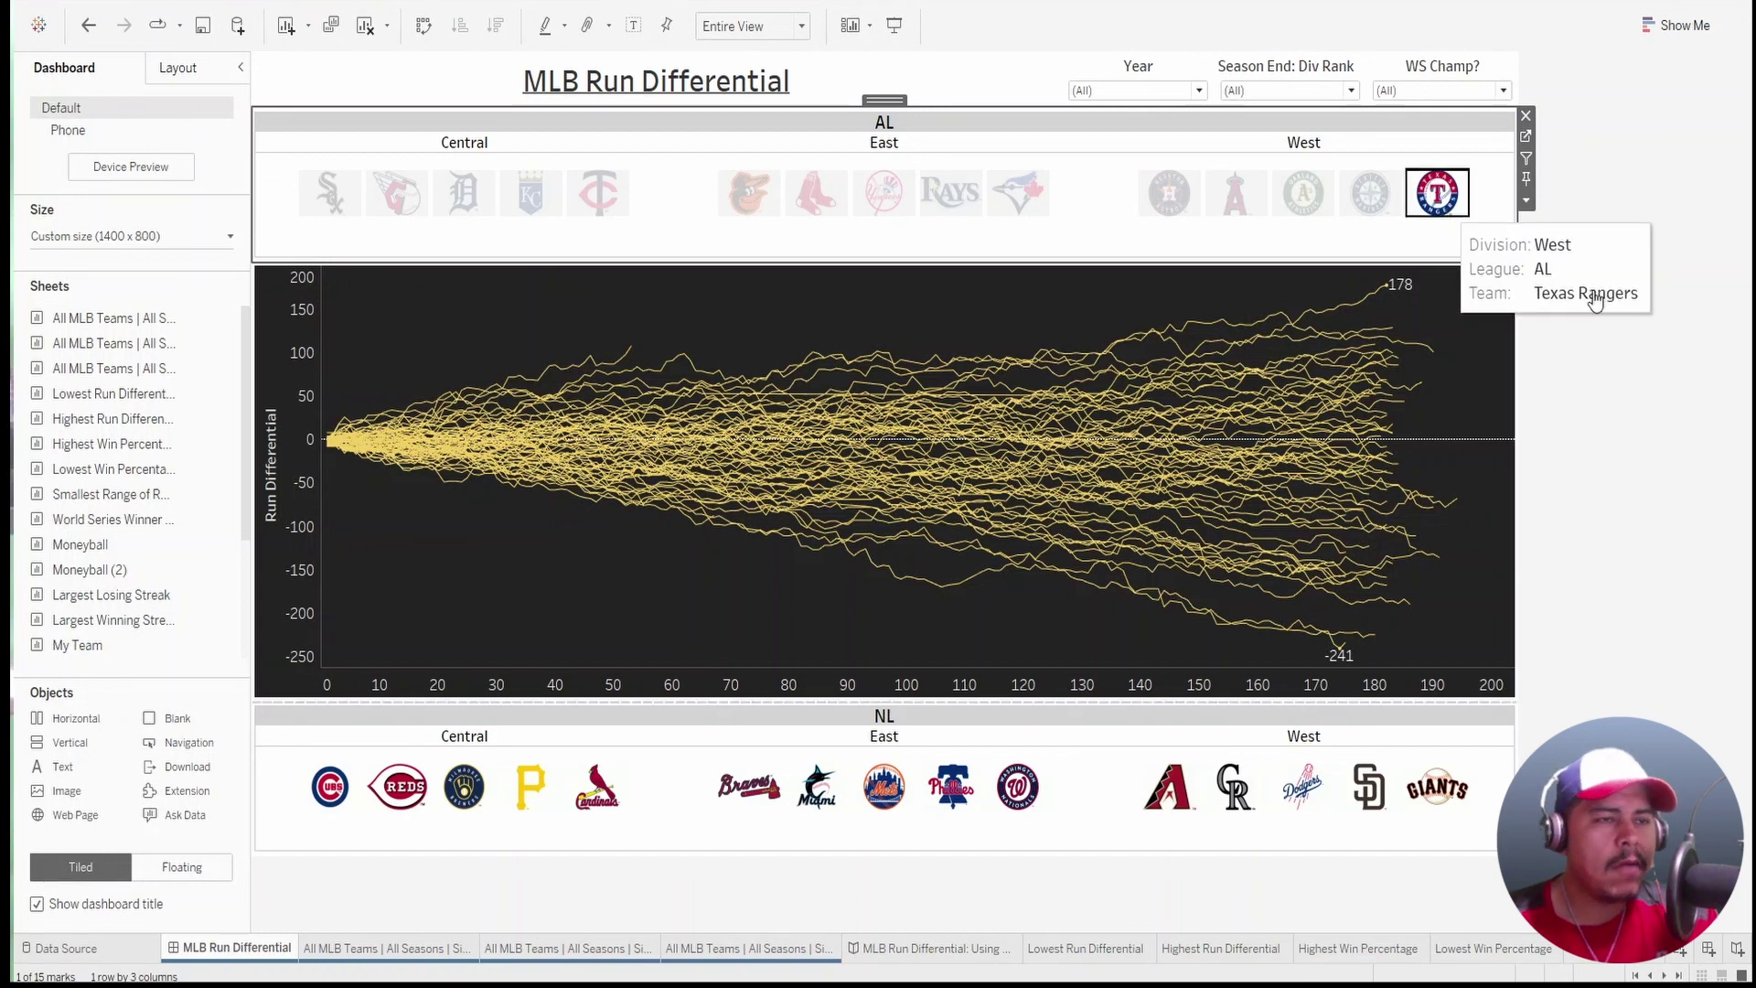
pyautogui.click(1643, 448)
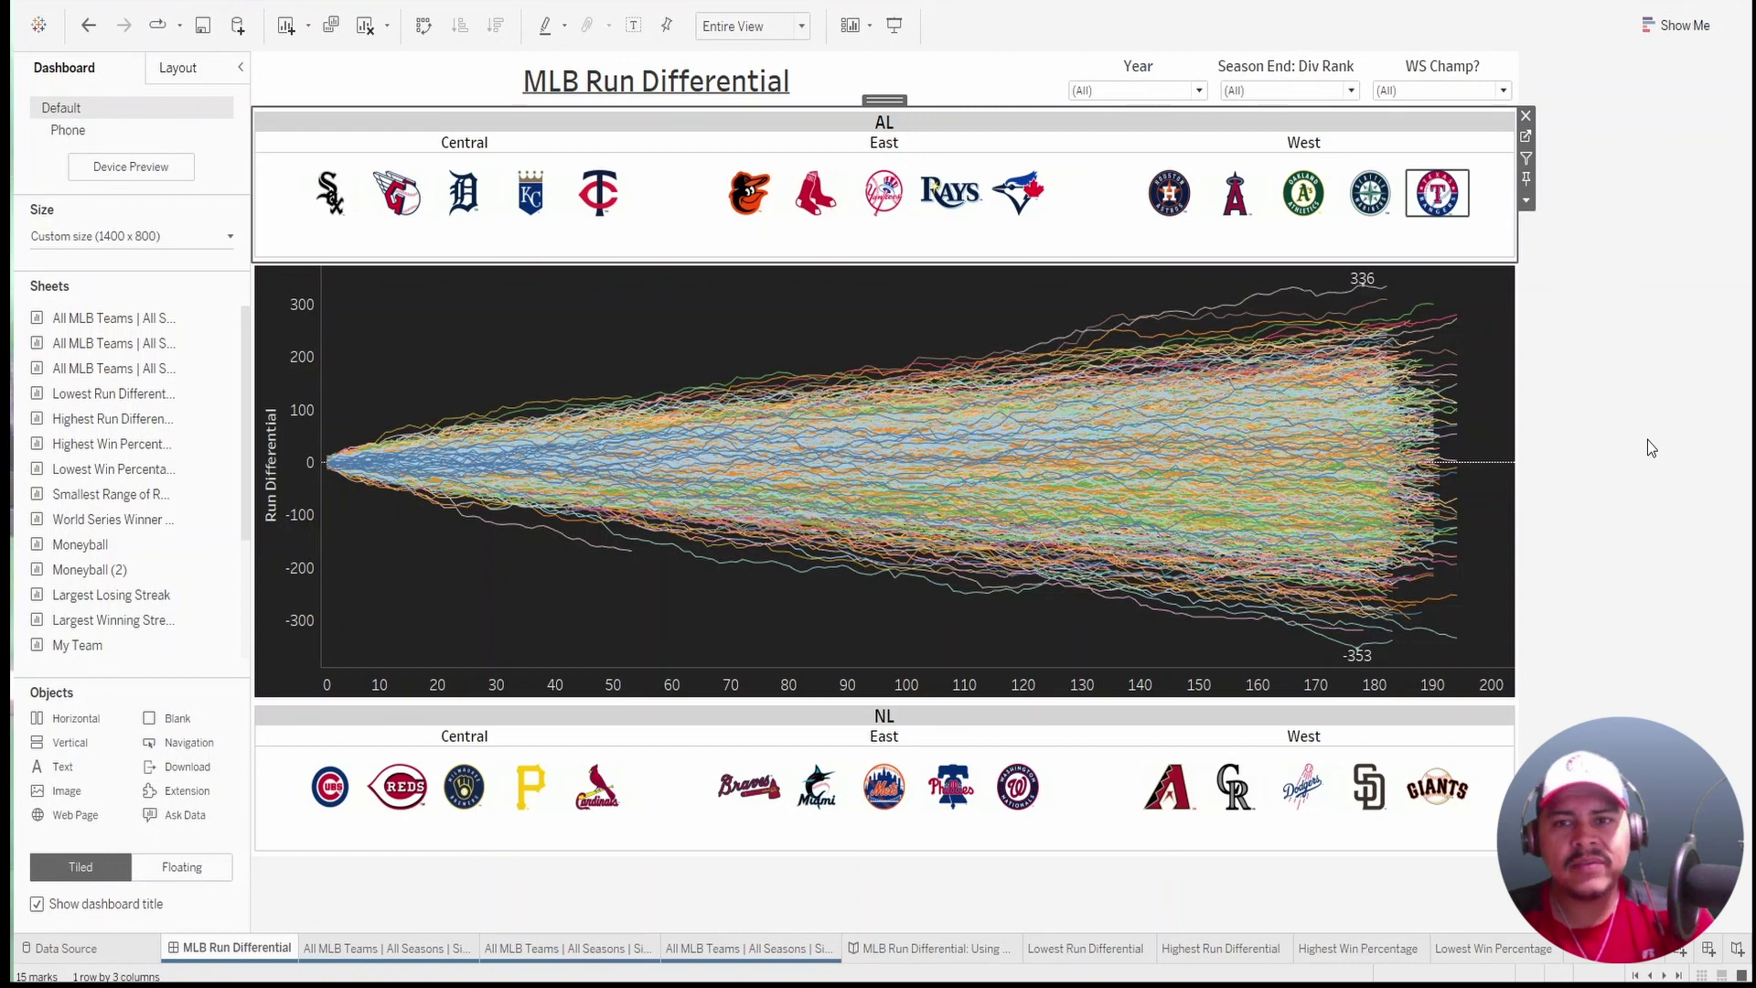
pyautogui.click(1500, 83)
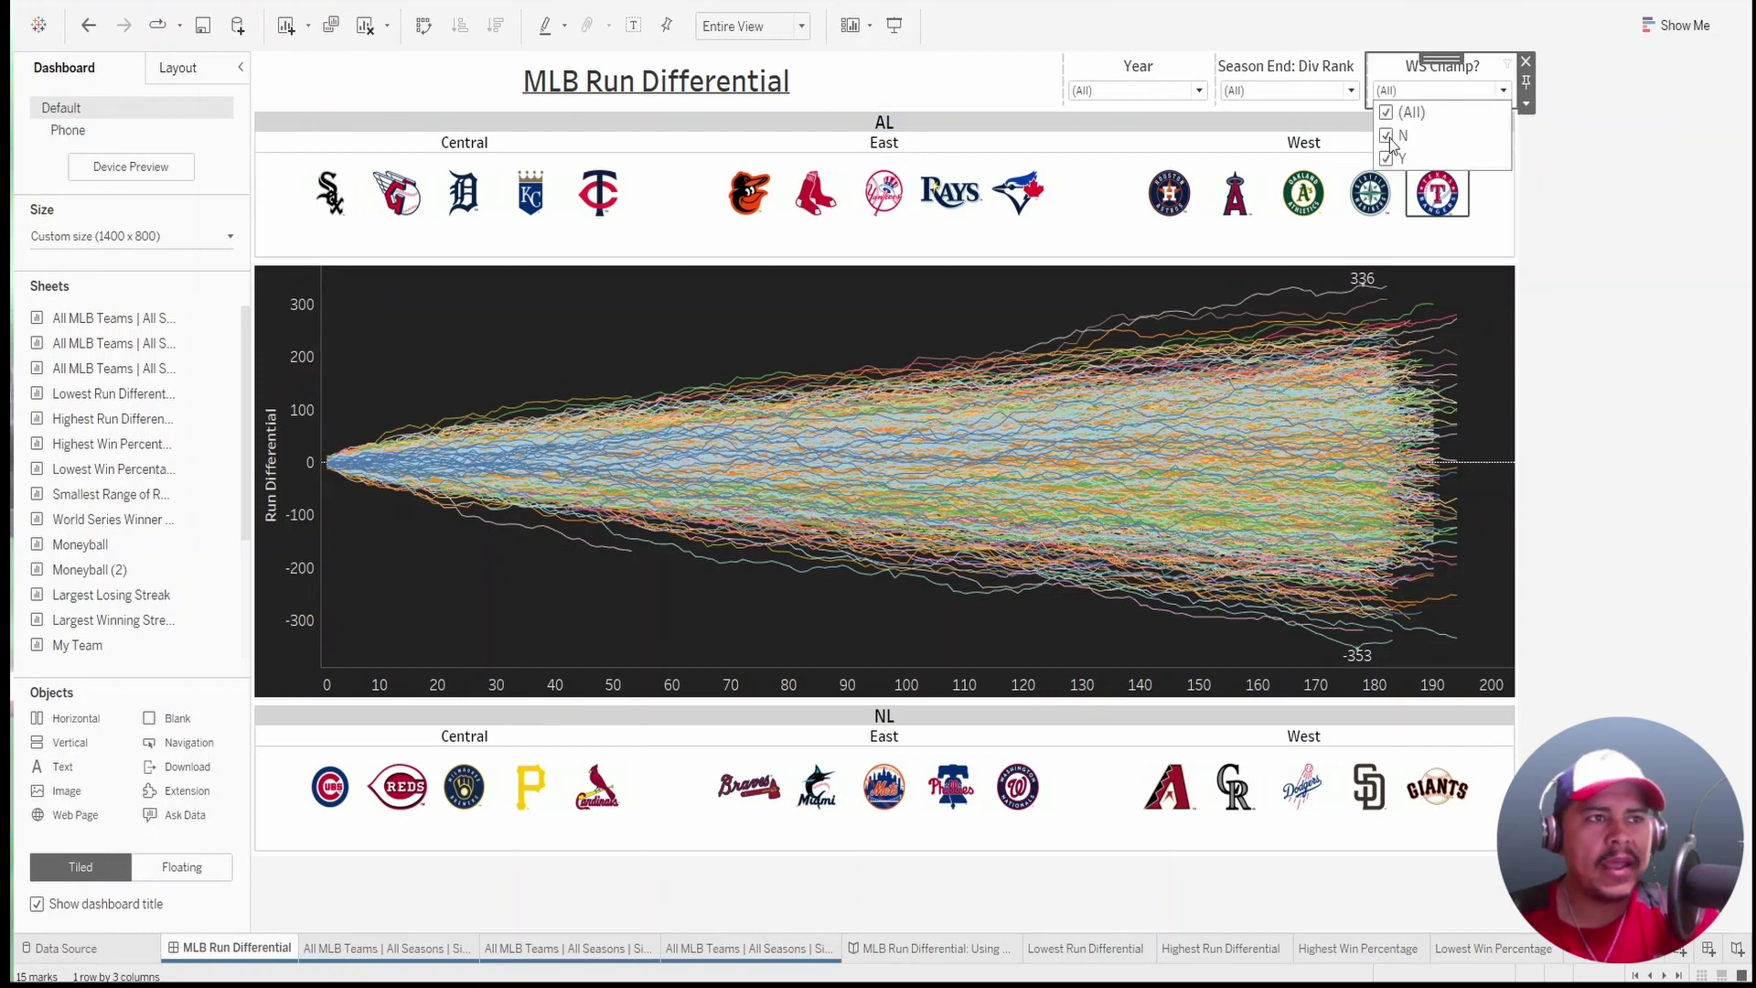
pyautogui.click(1391, 494)
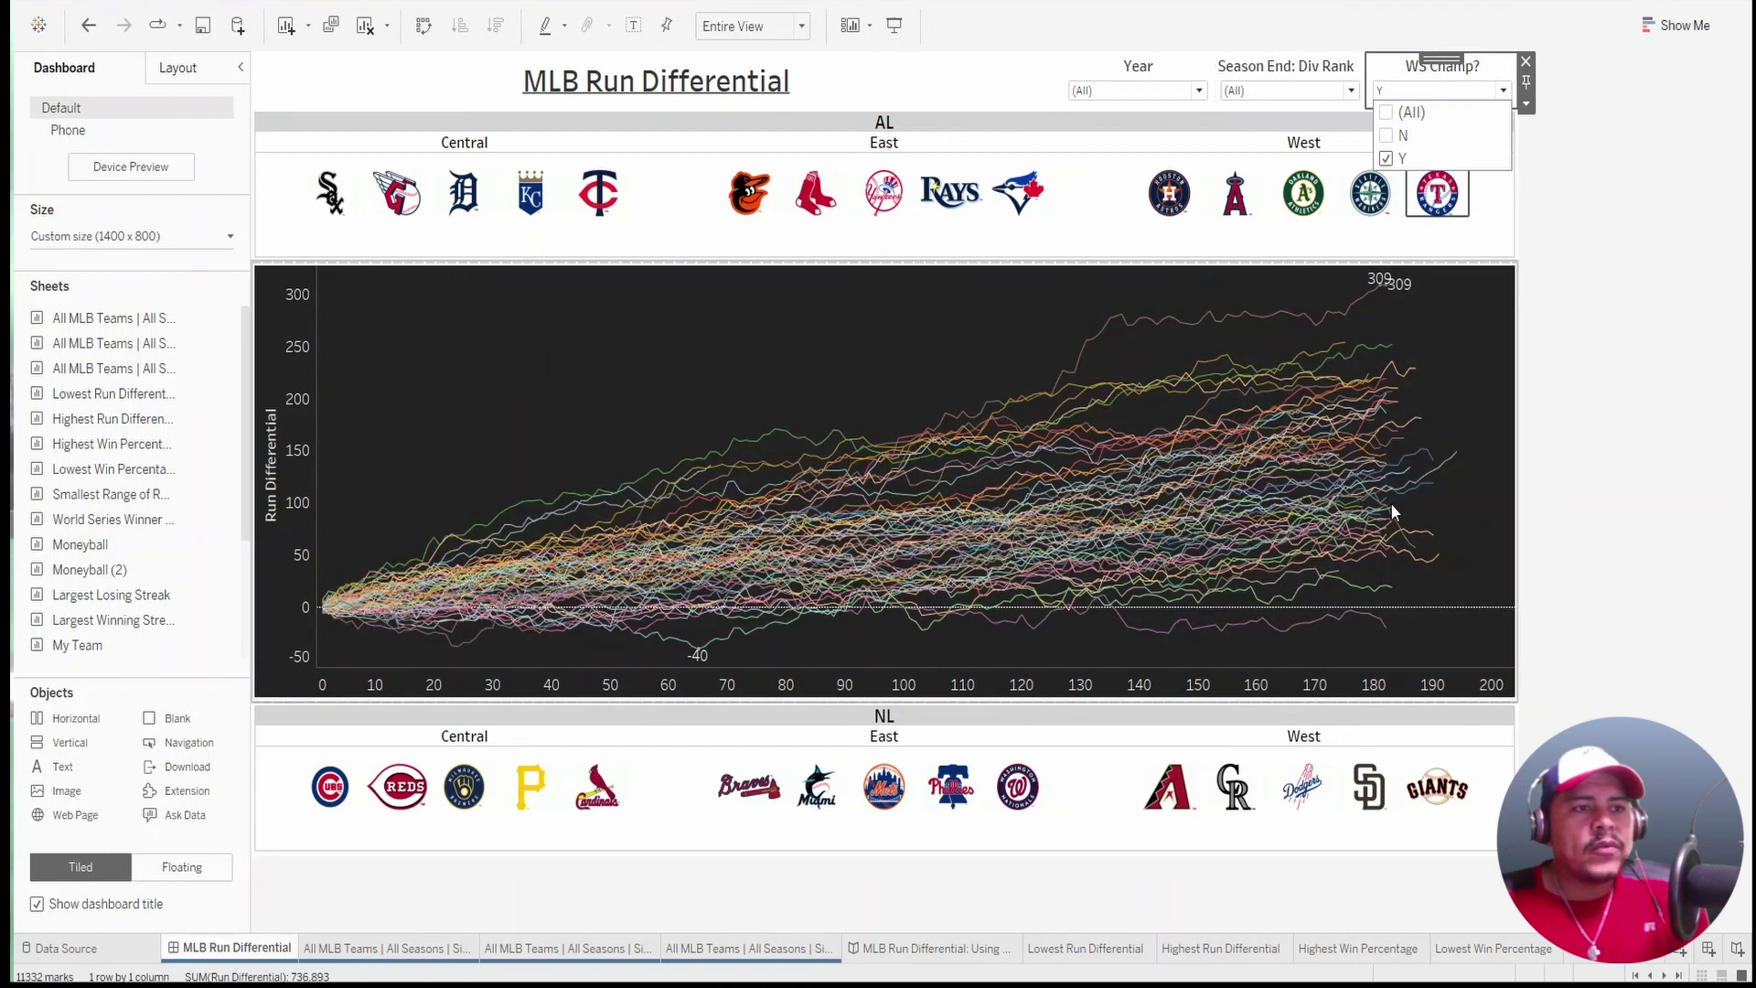
pyautogui.click(1464, 638)
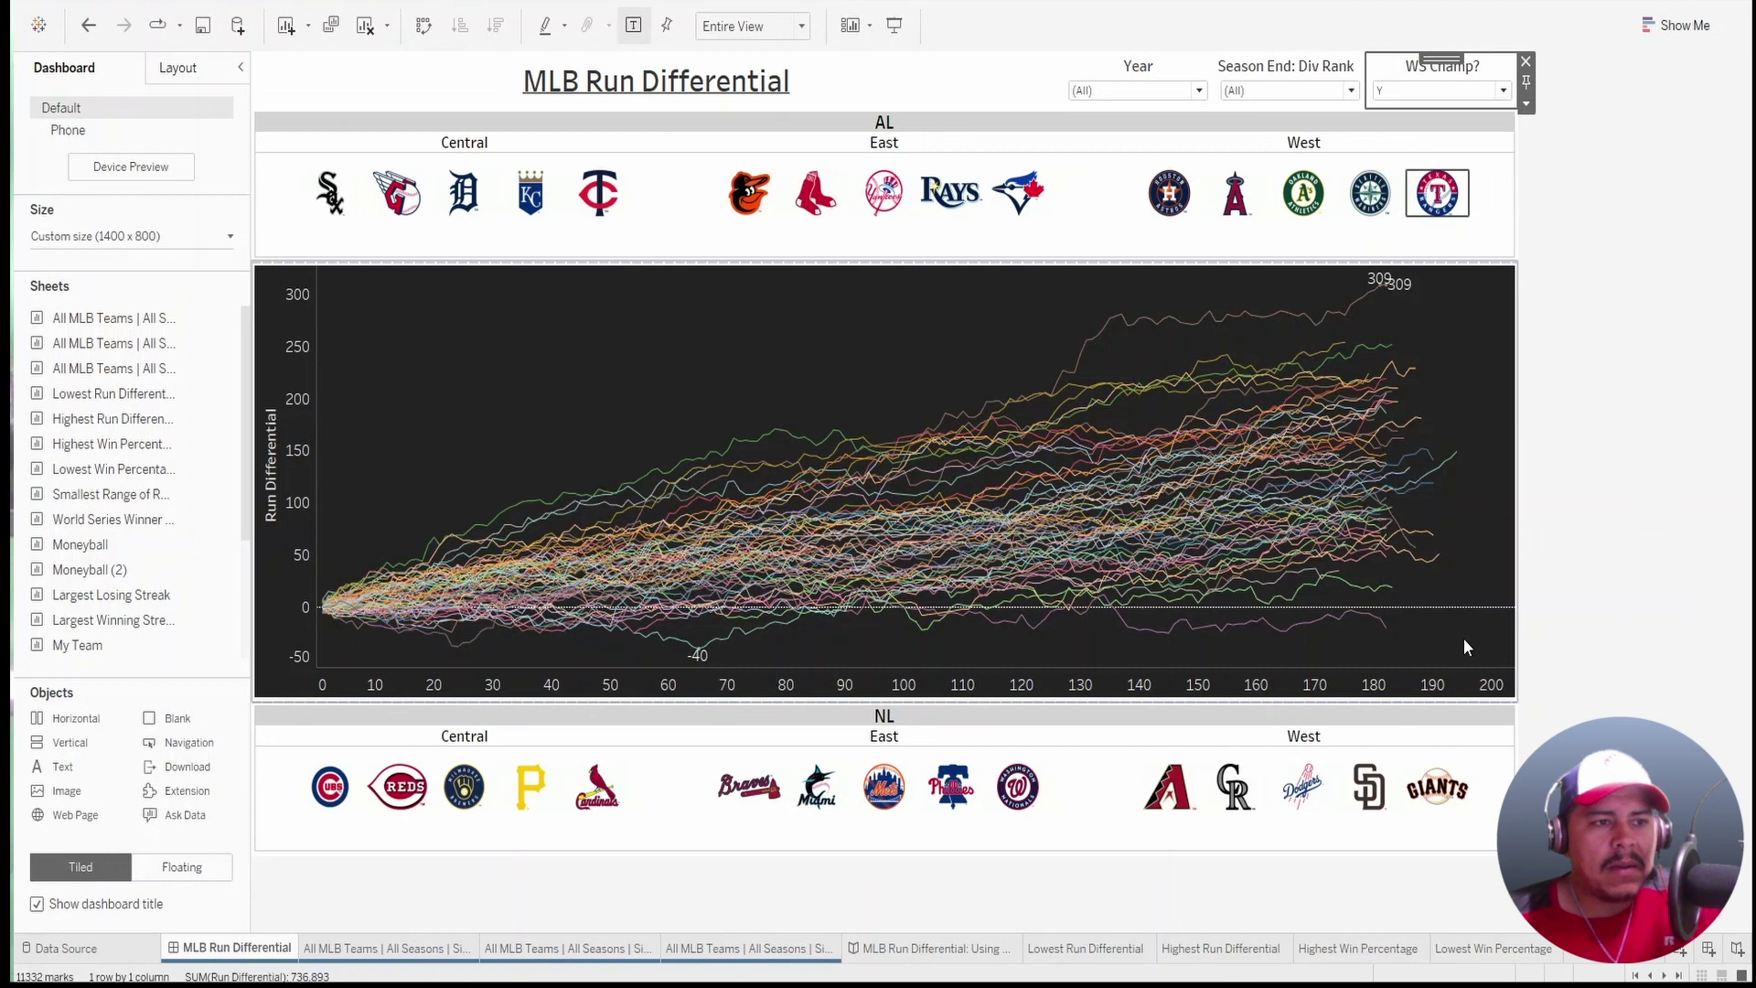
pyautogui.moveTo(1388, 643)
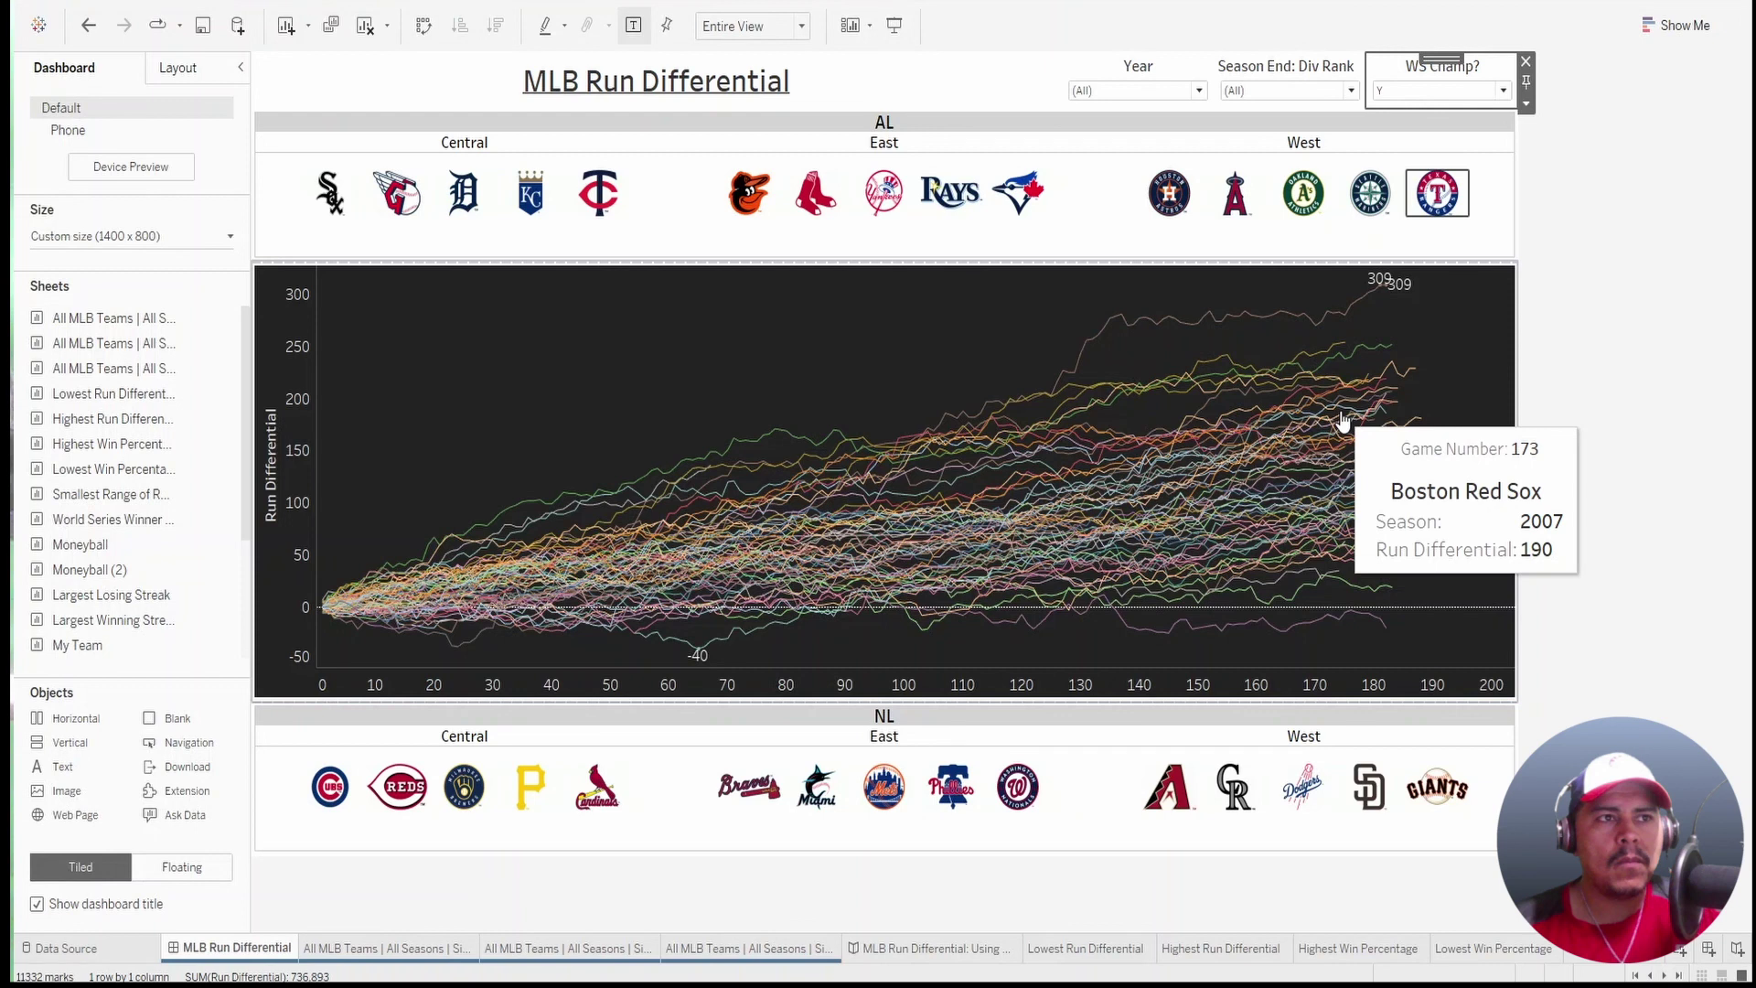
# Create a new story and add three more blank story points to it.
pyautogui.click(1738, 959)
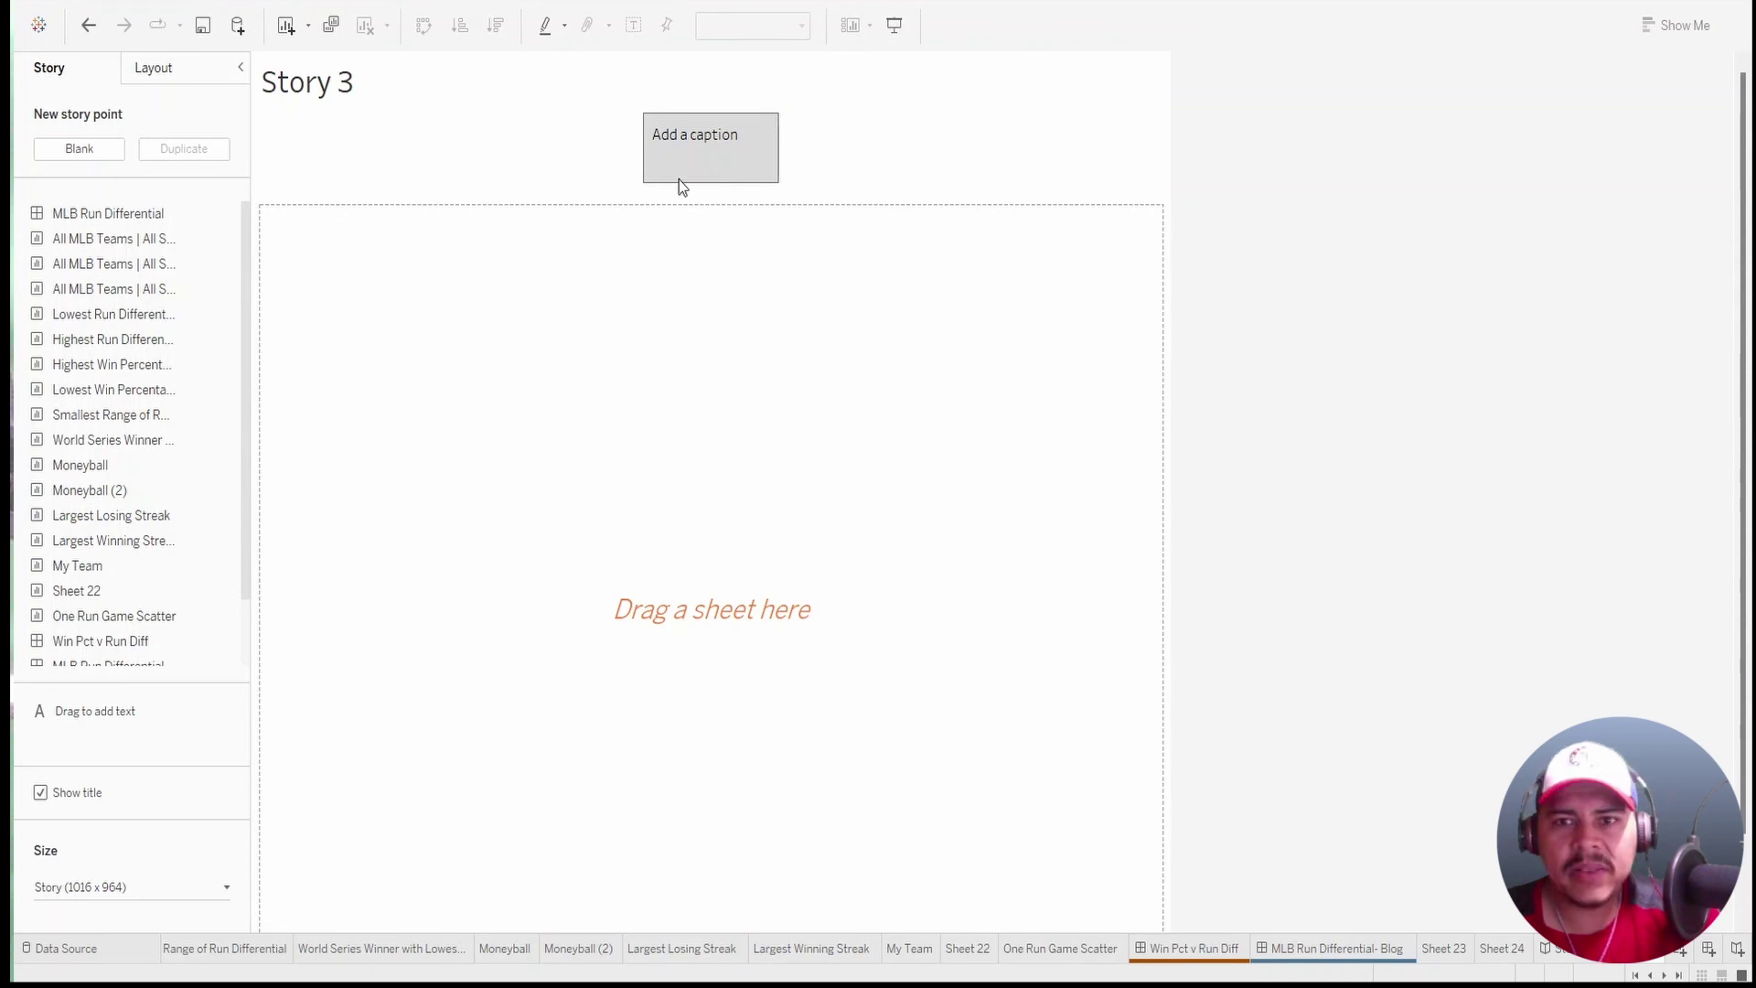
pyautogui.click(66, 156)
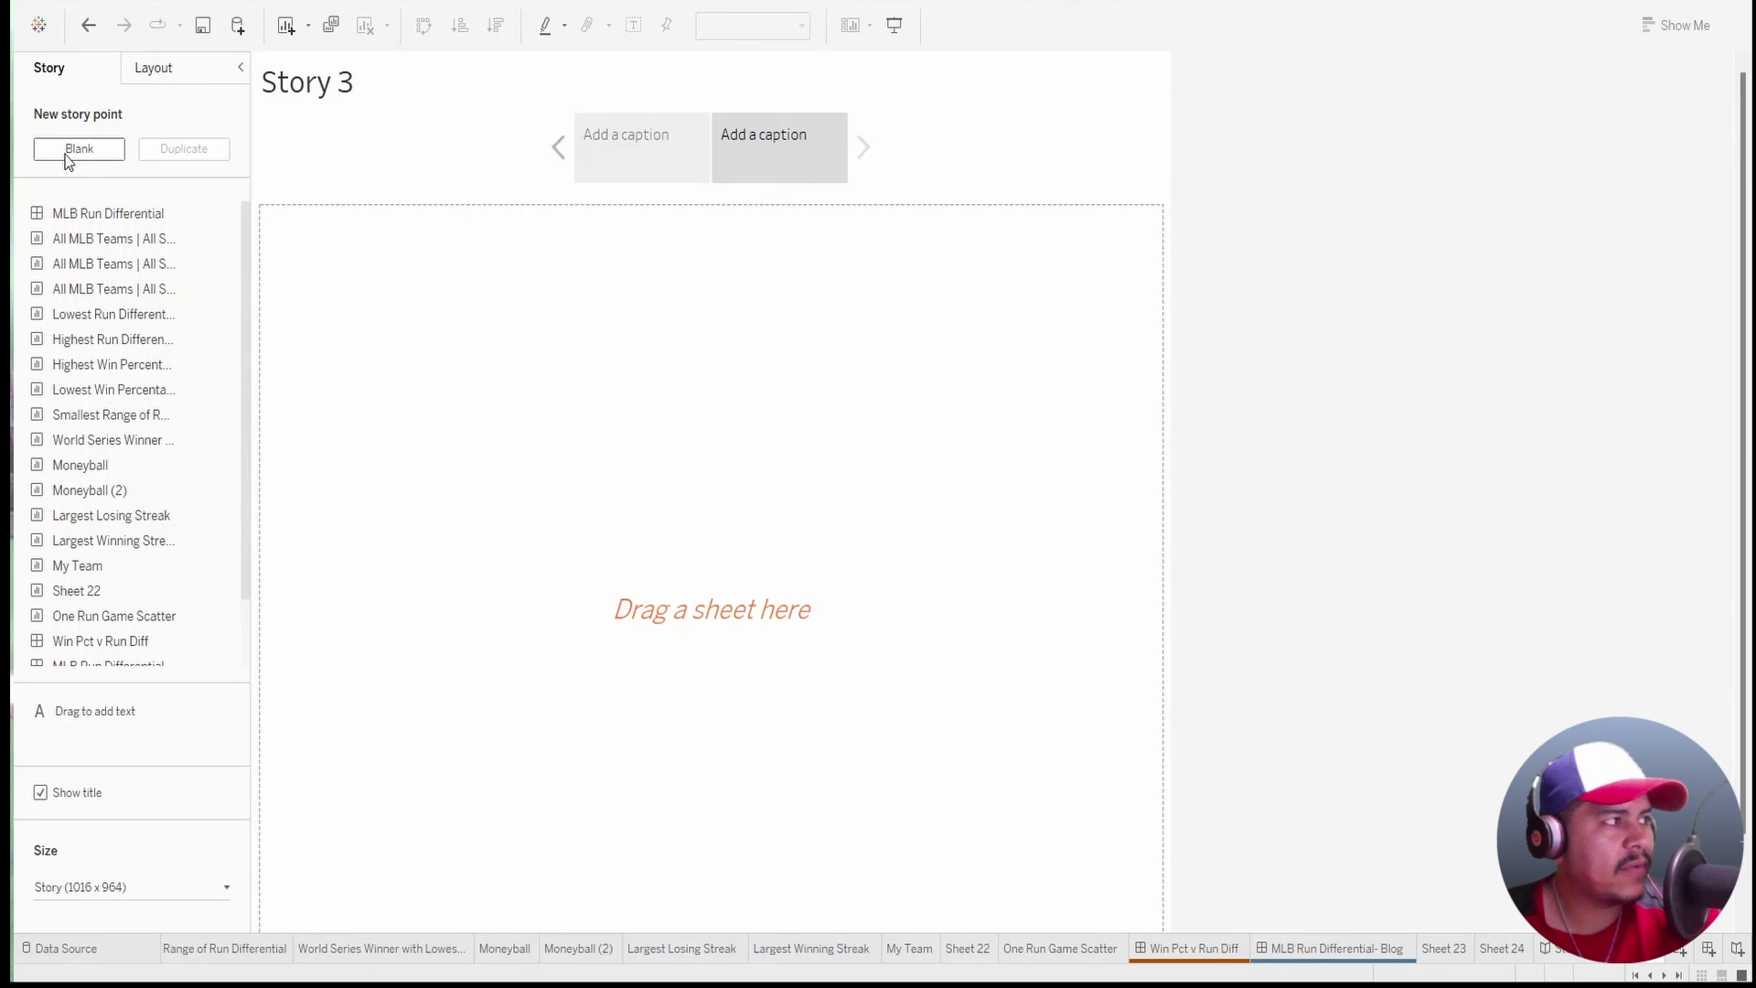
pyautogui.click(97, 153)
pyautogui.click(109, 150)
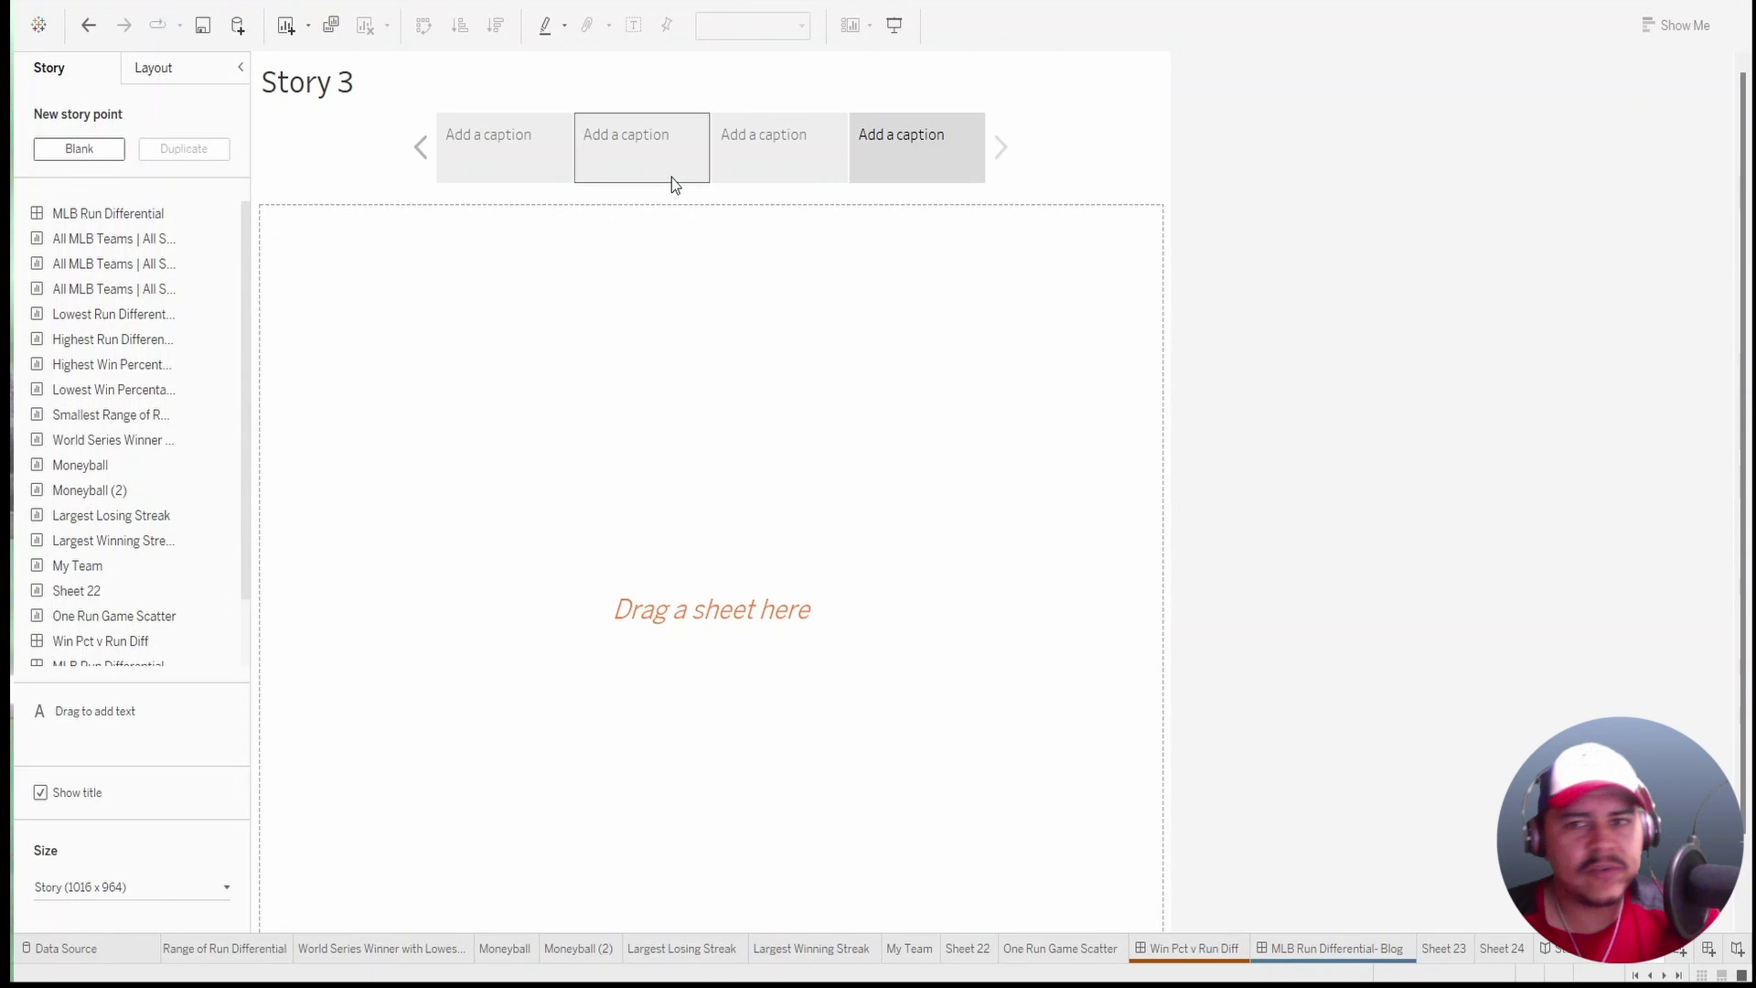
# Place the Lowest Run Differential sheet in the last blank story point and look over its line down to the lowest point.
pyautogui.moveTo(168, 240)
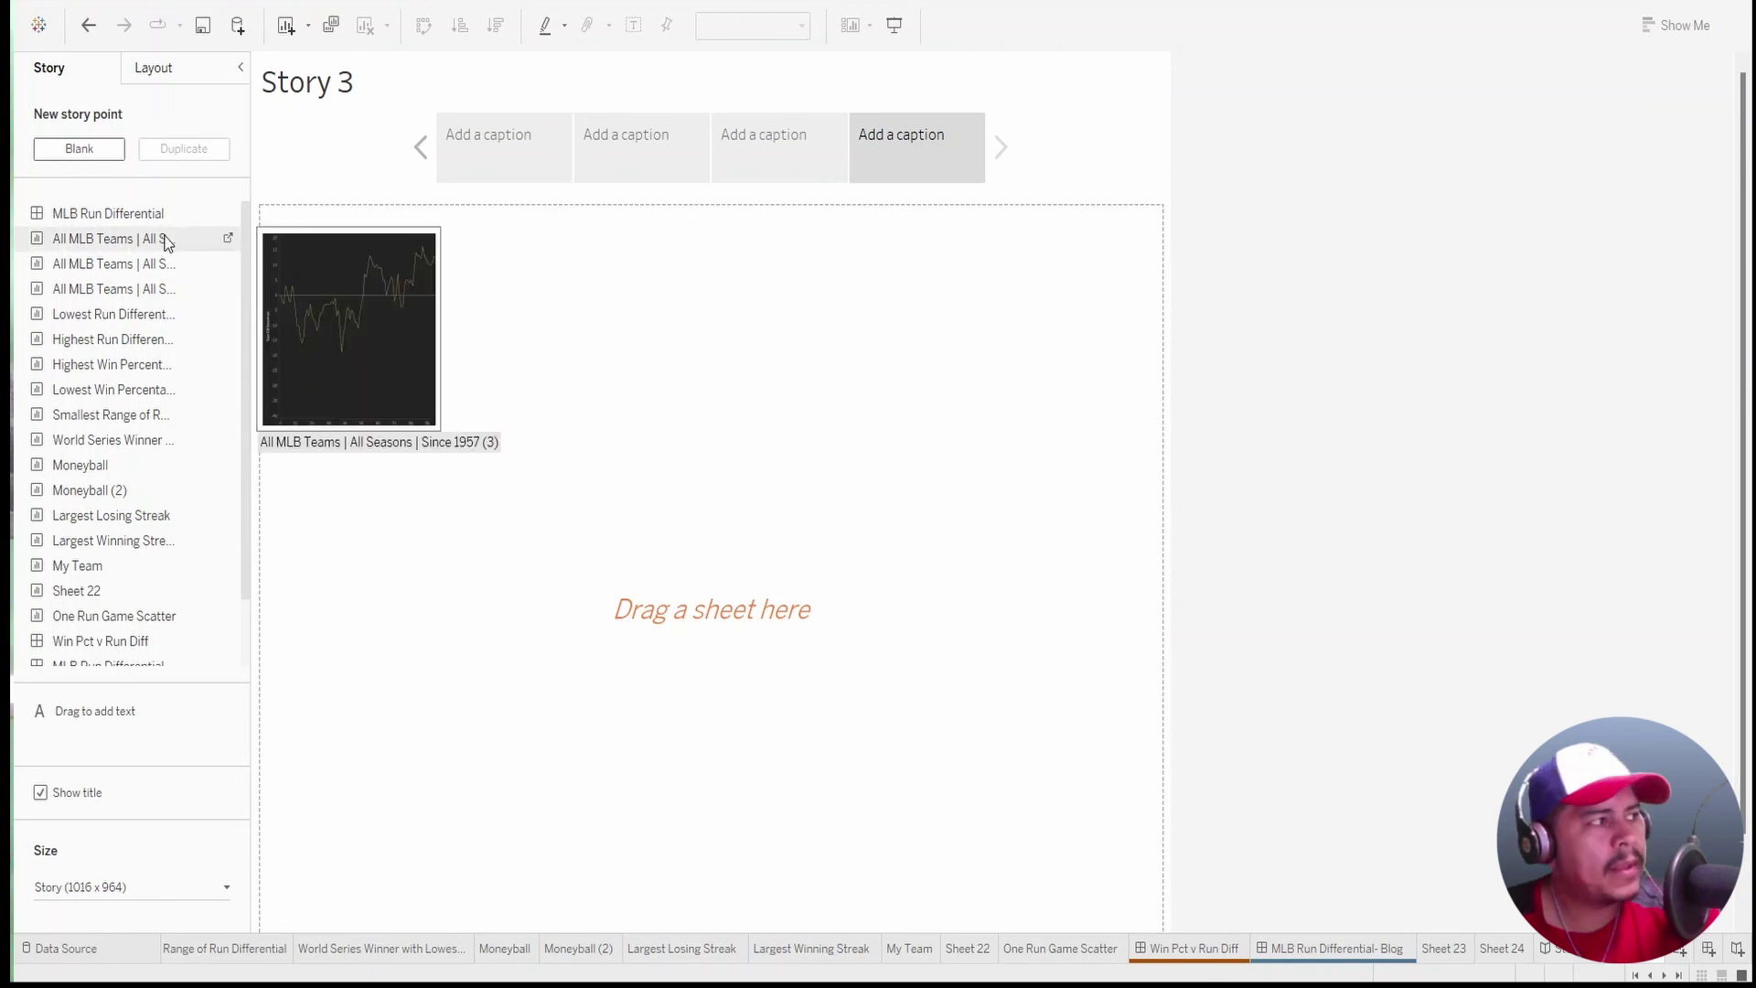
pyautogui.moveTo(116, 366)
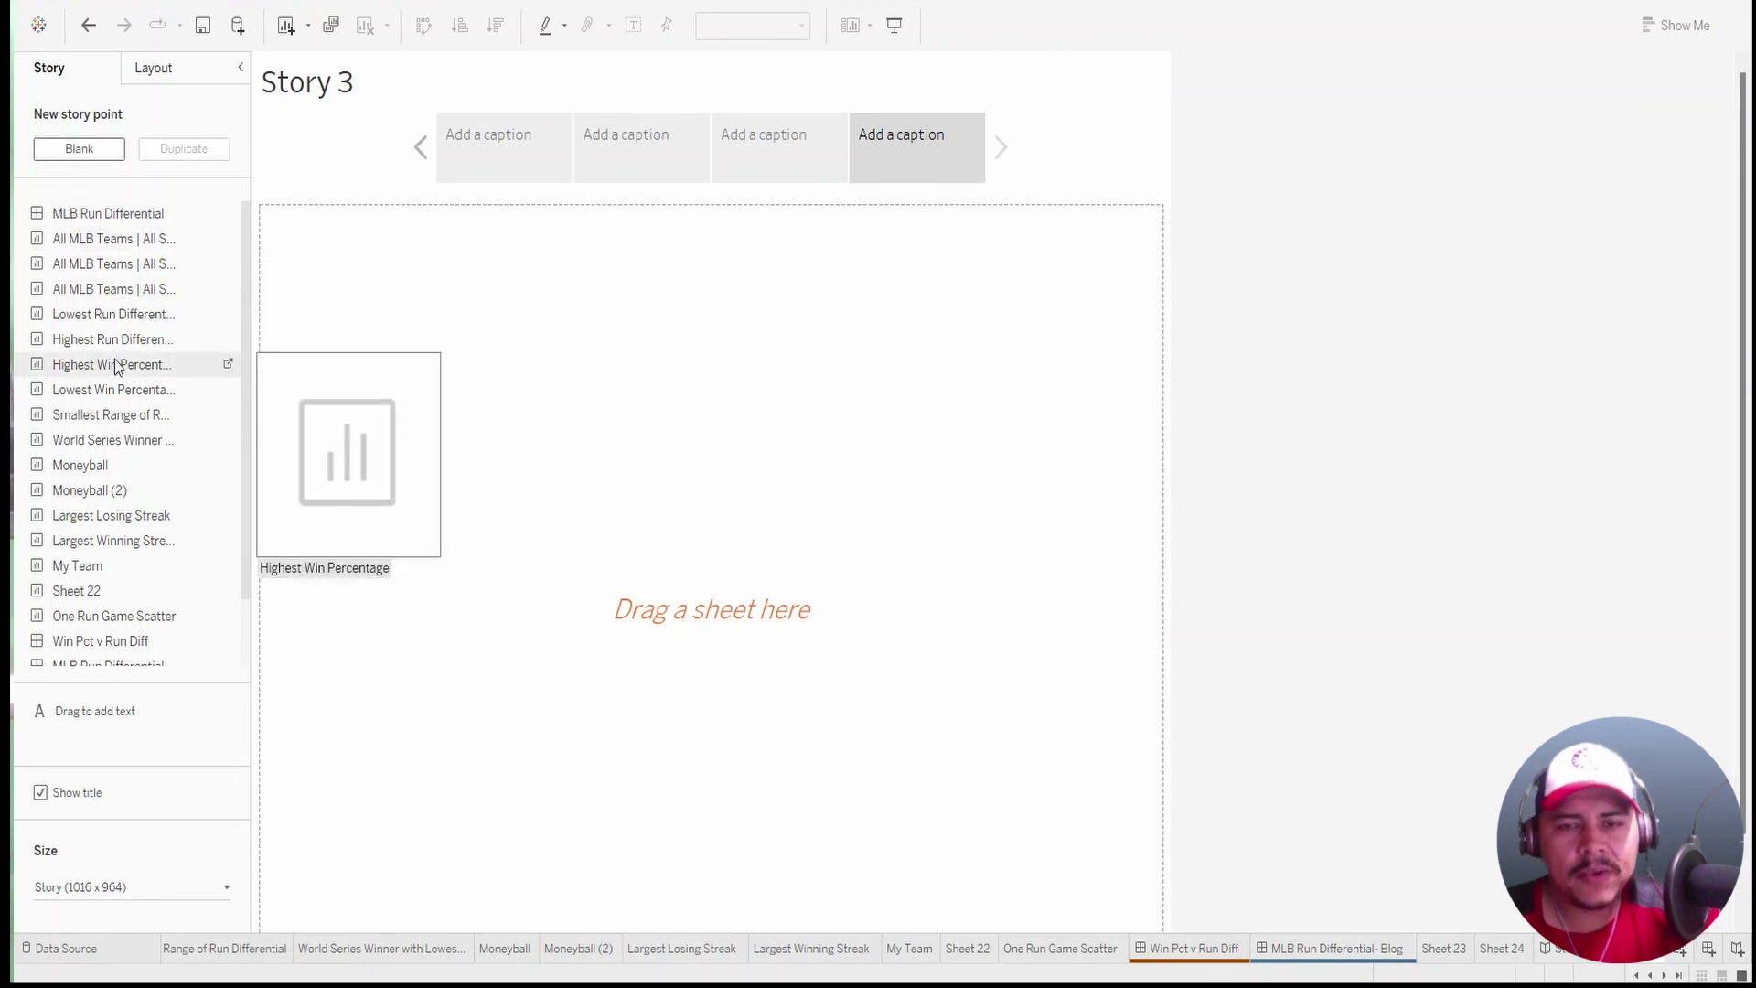
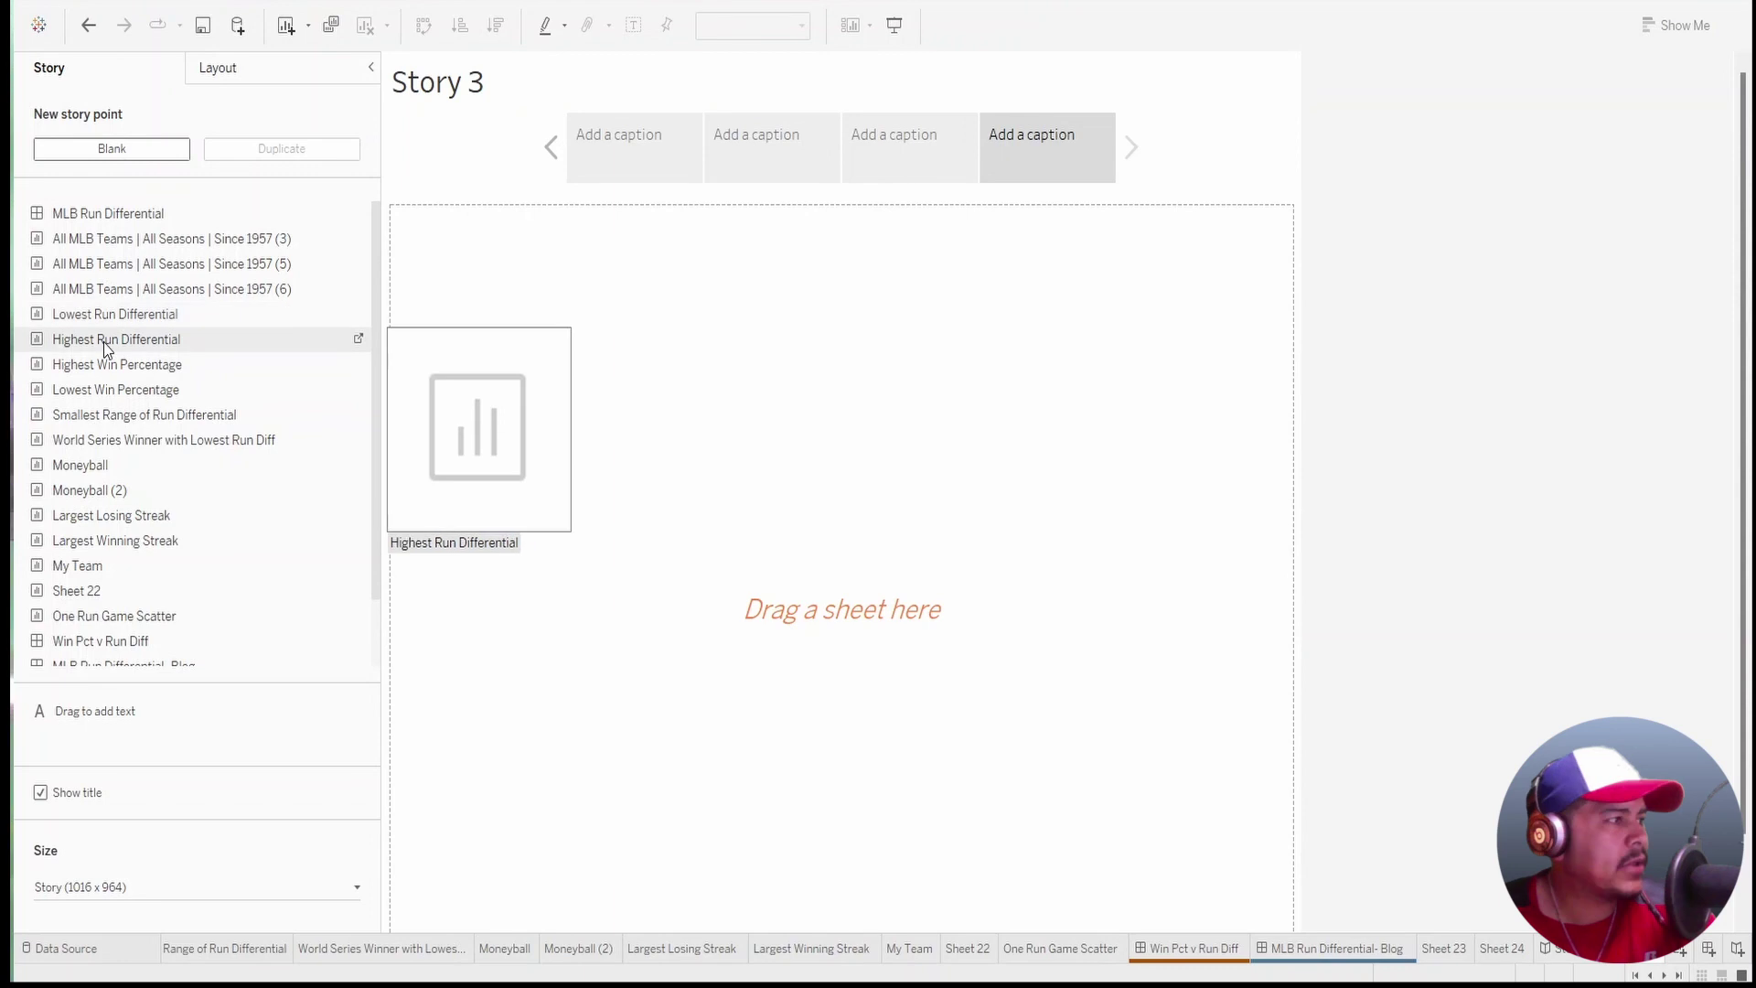
pyautogui.moveTo(106, 307); pyautogui.dragTo(644, 391)
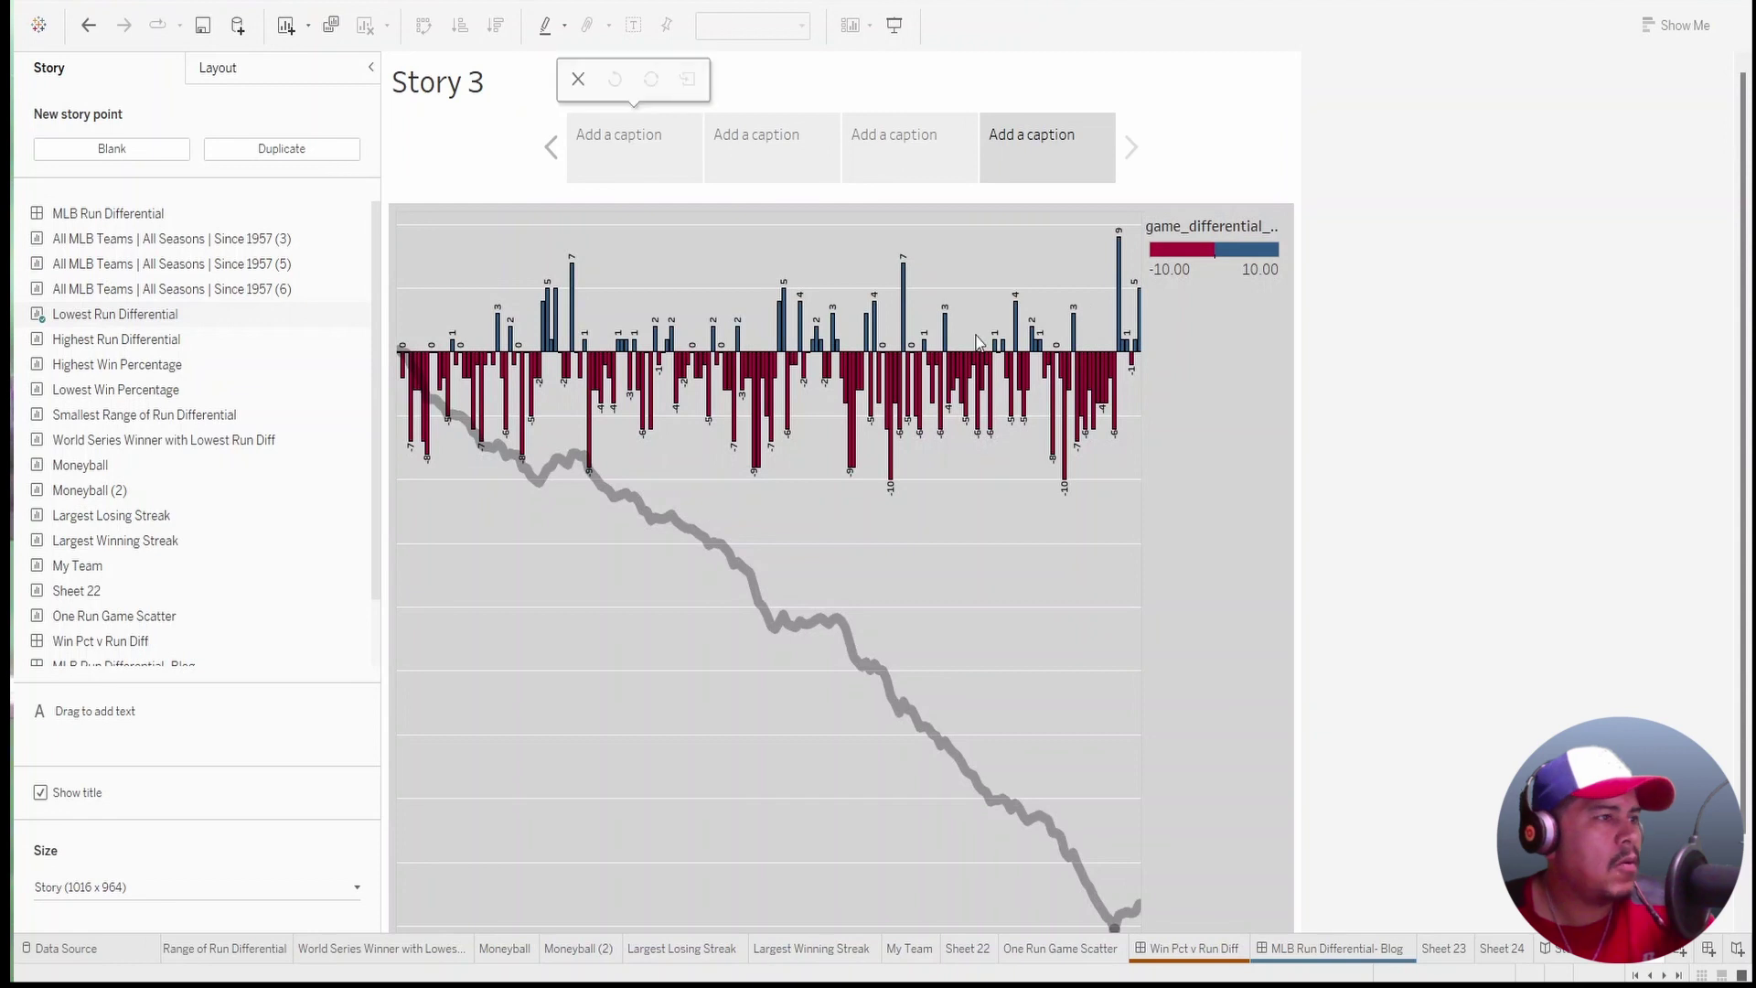
pyautogui.scroll(-1, 823, 384)
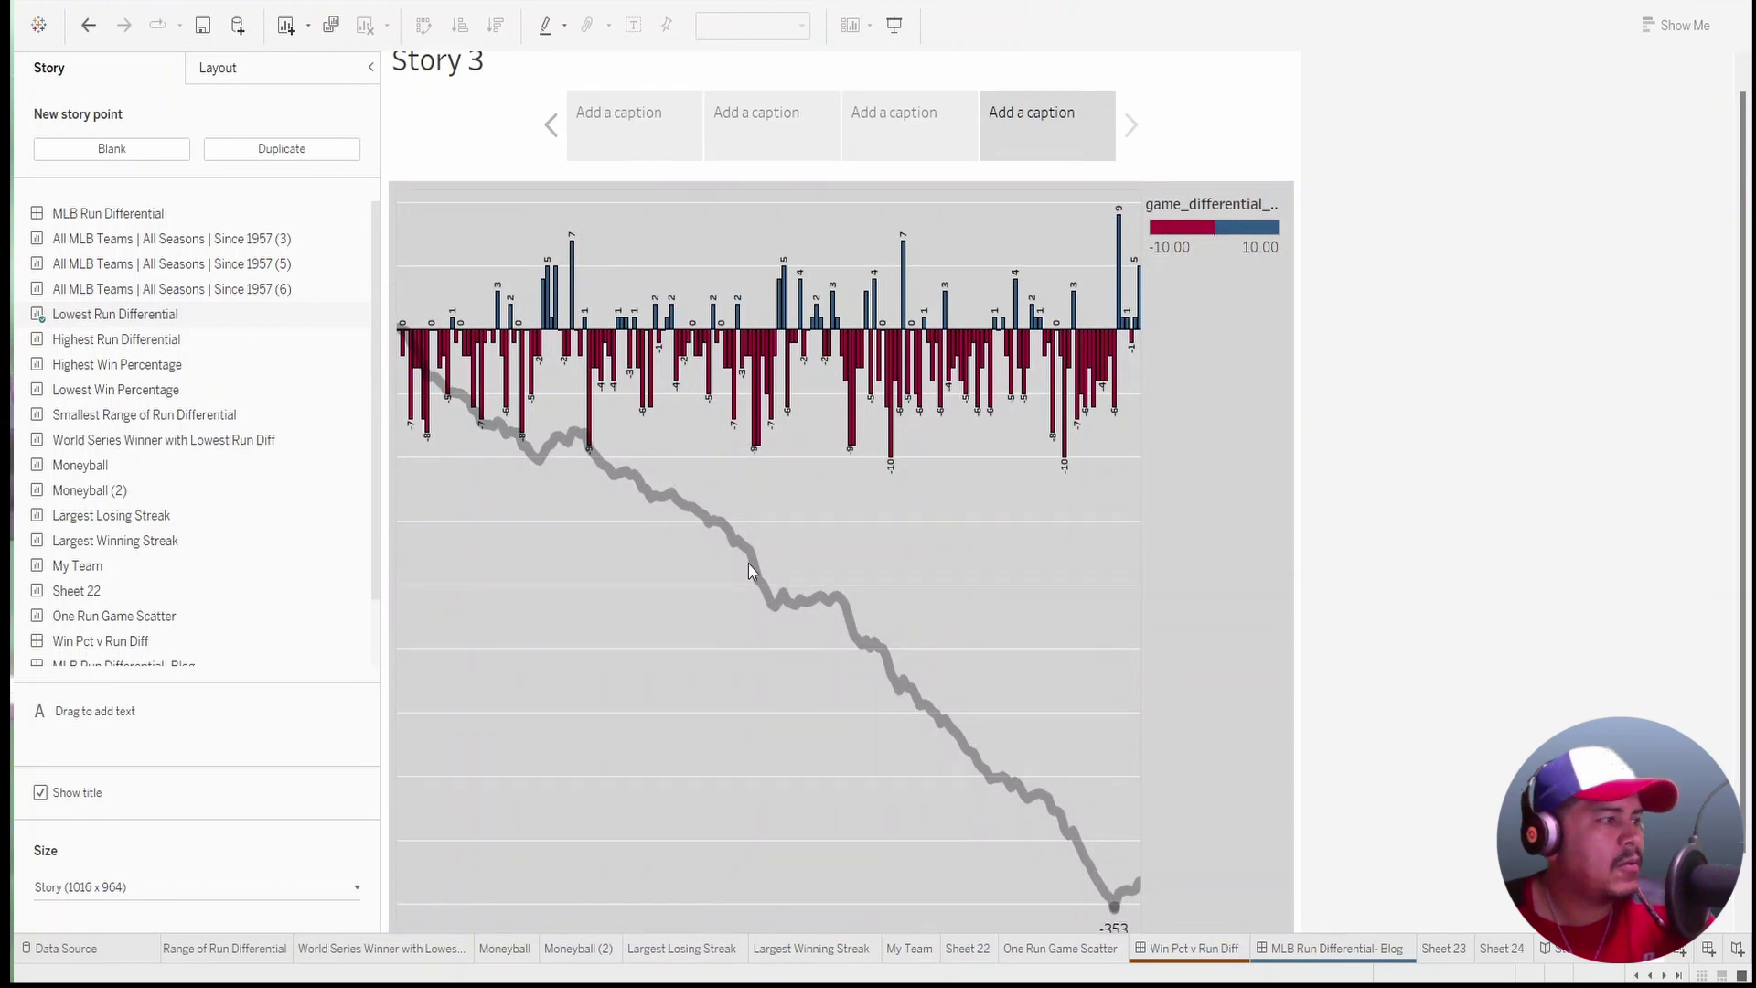
pyautogui.moveTo(201, 391)
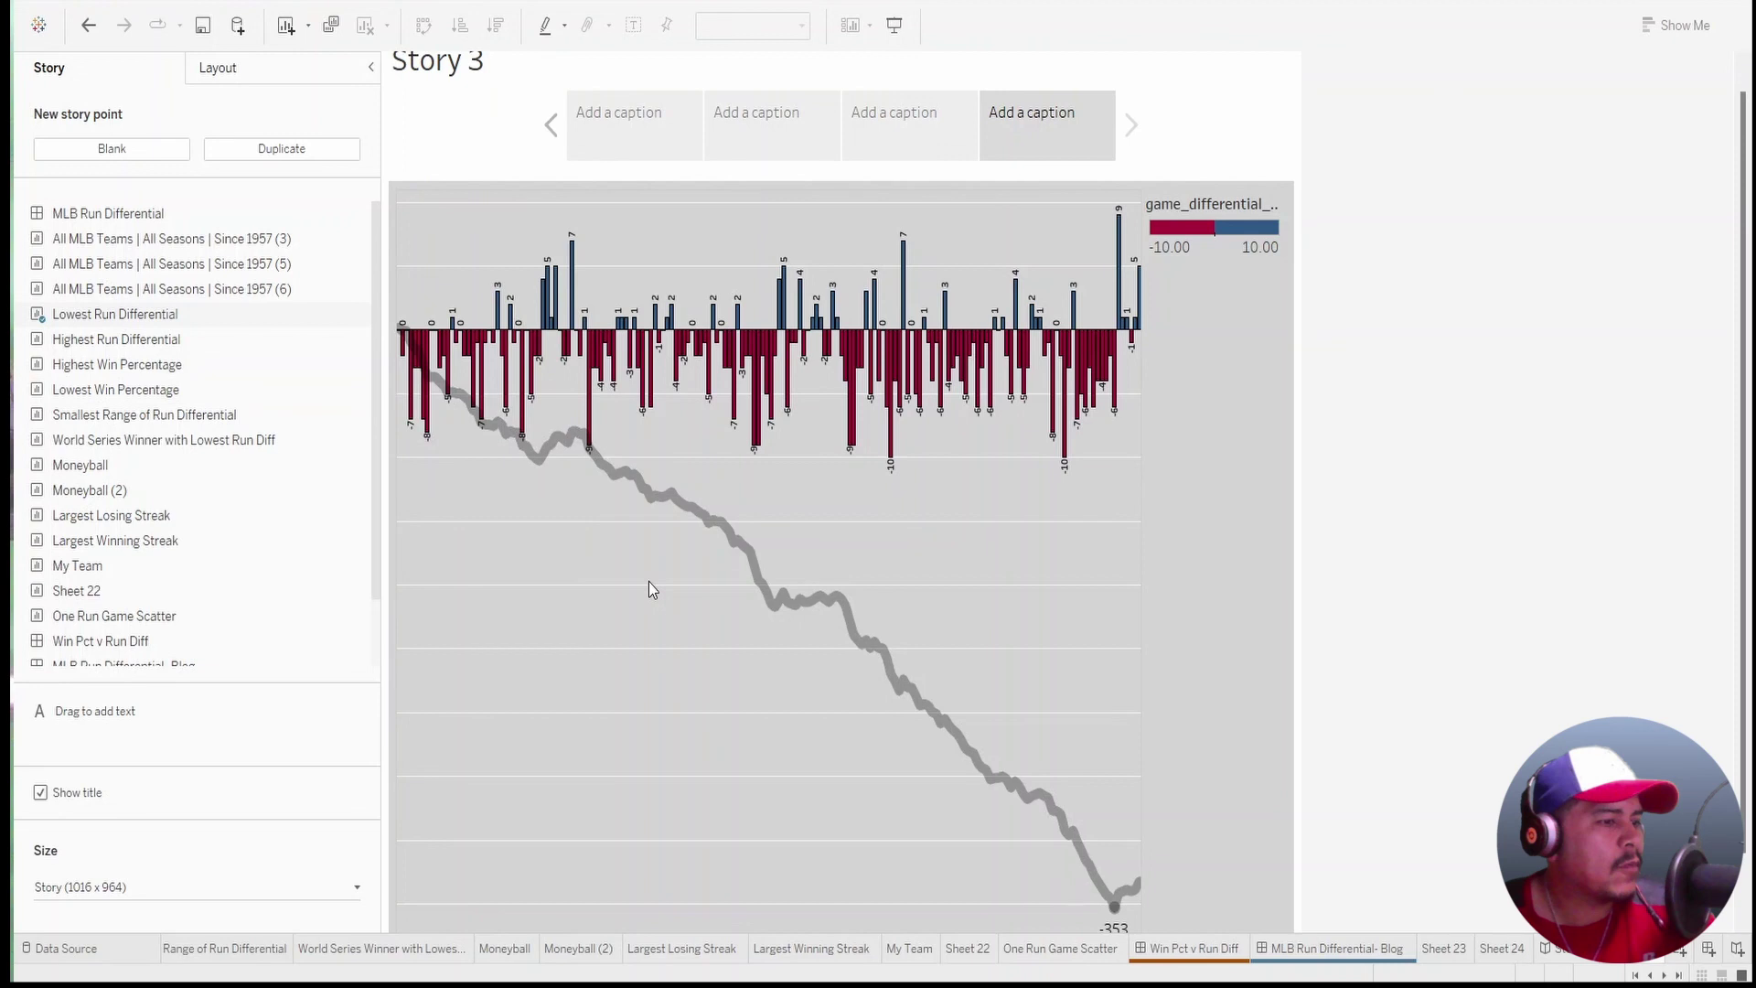
pyautogui.scroll(-3, 649, 586)
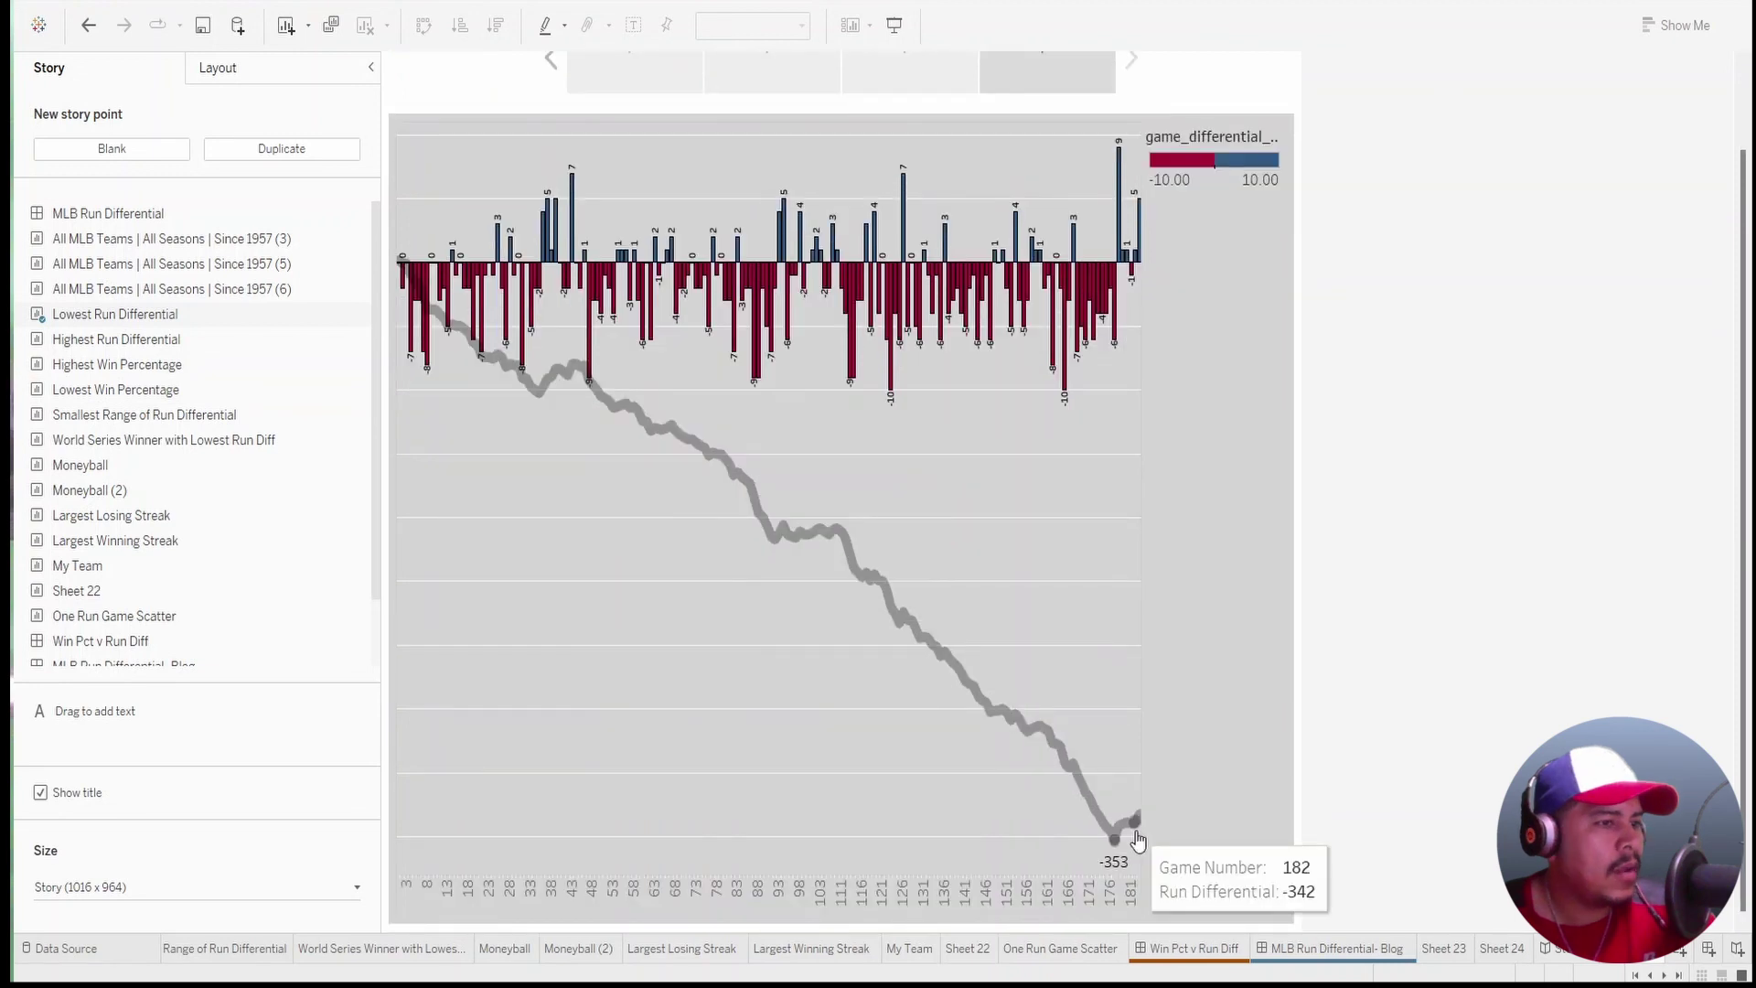
pyautogui.moveTo(1114, 854)
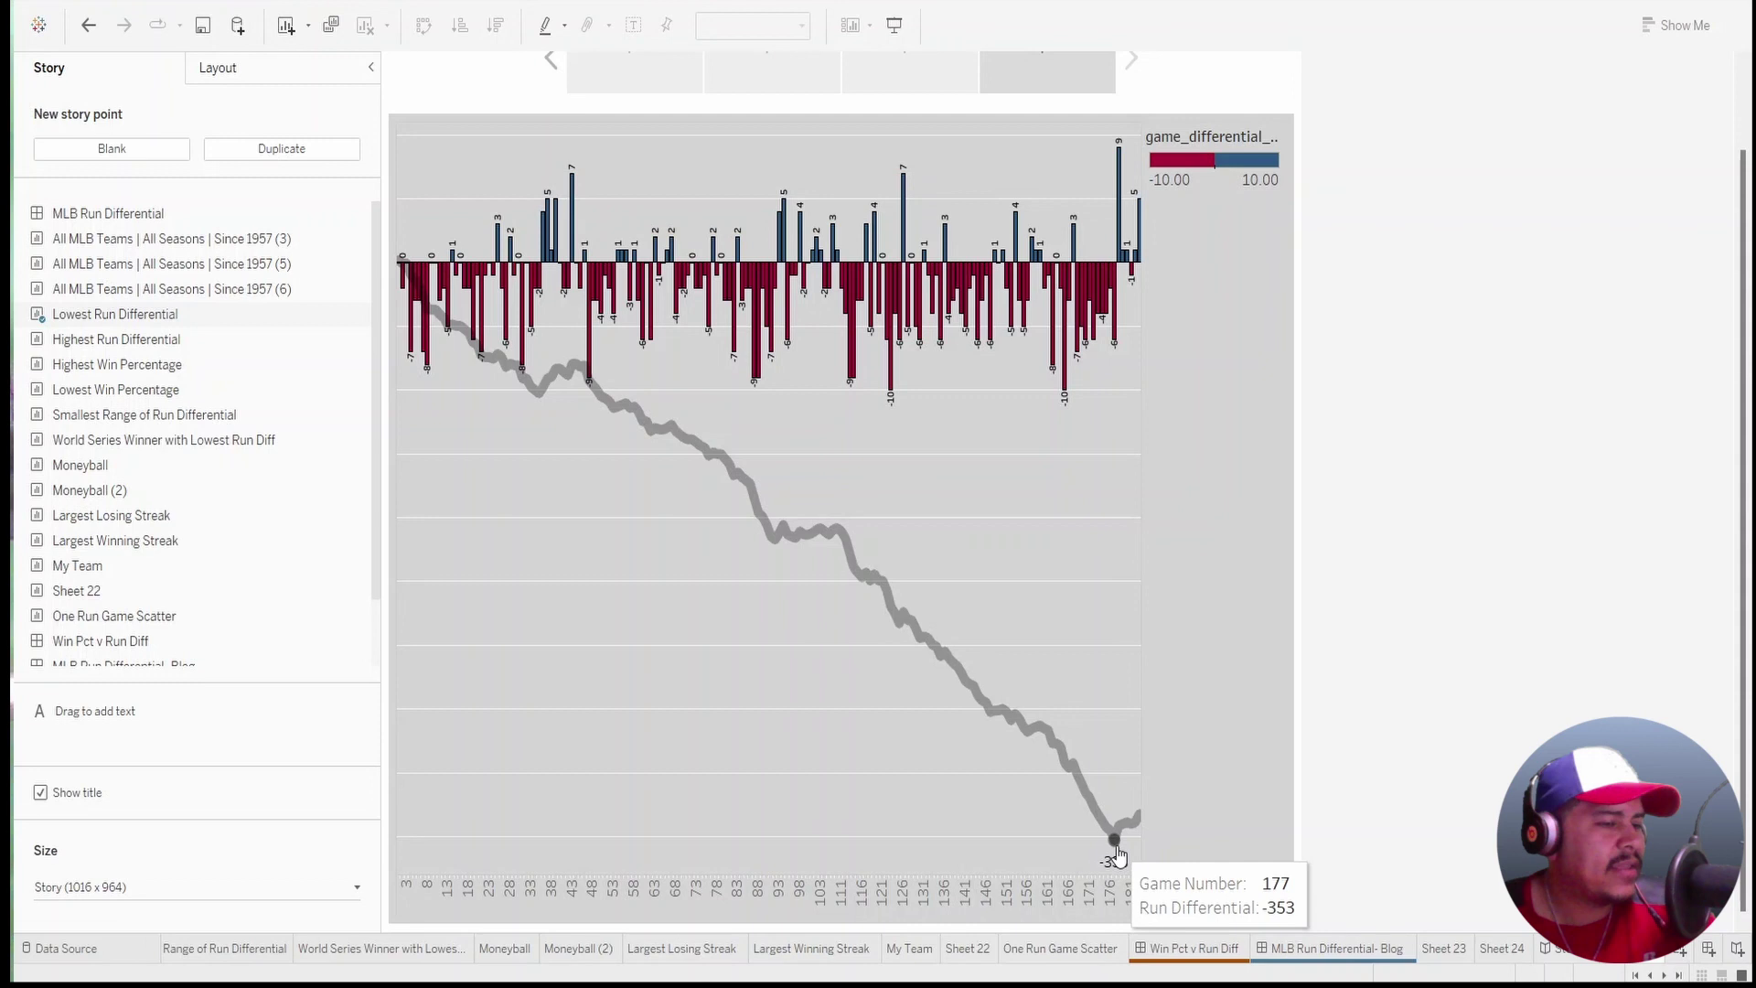
pyautogui.scroll(2, 417, 585)
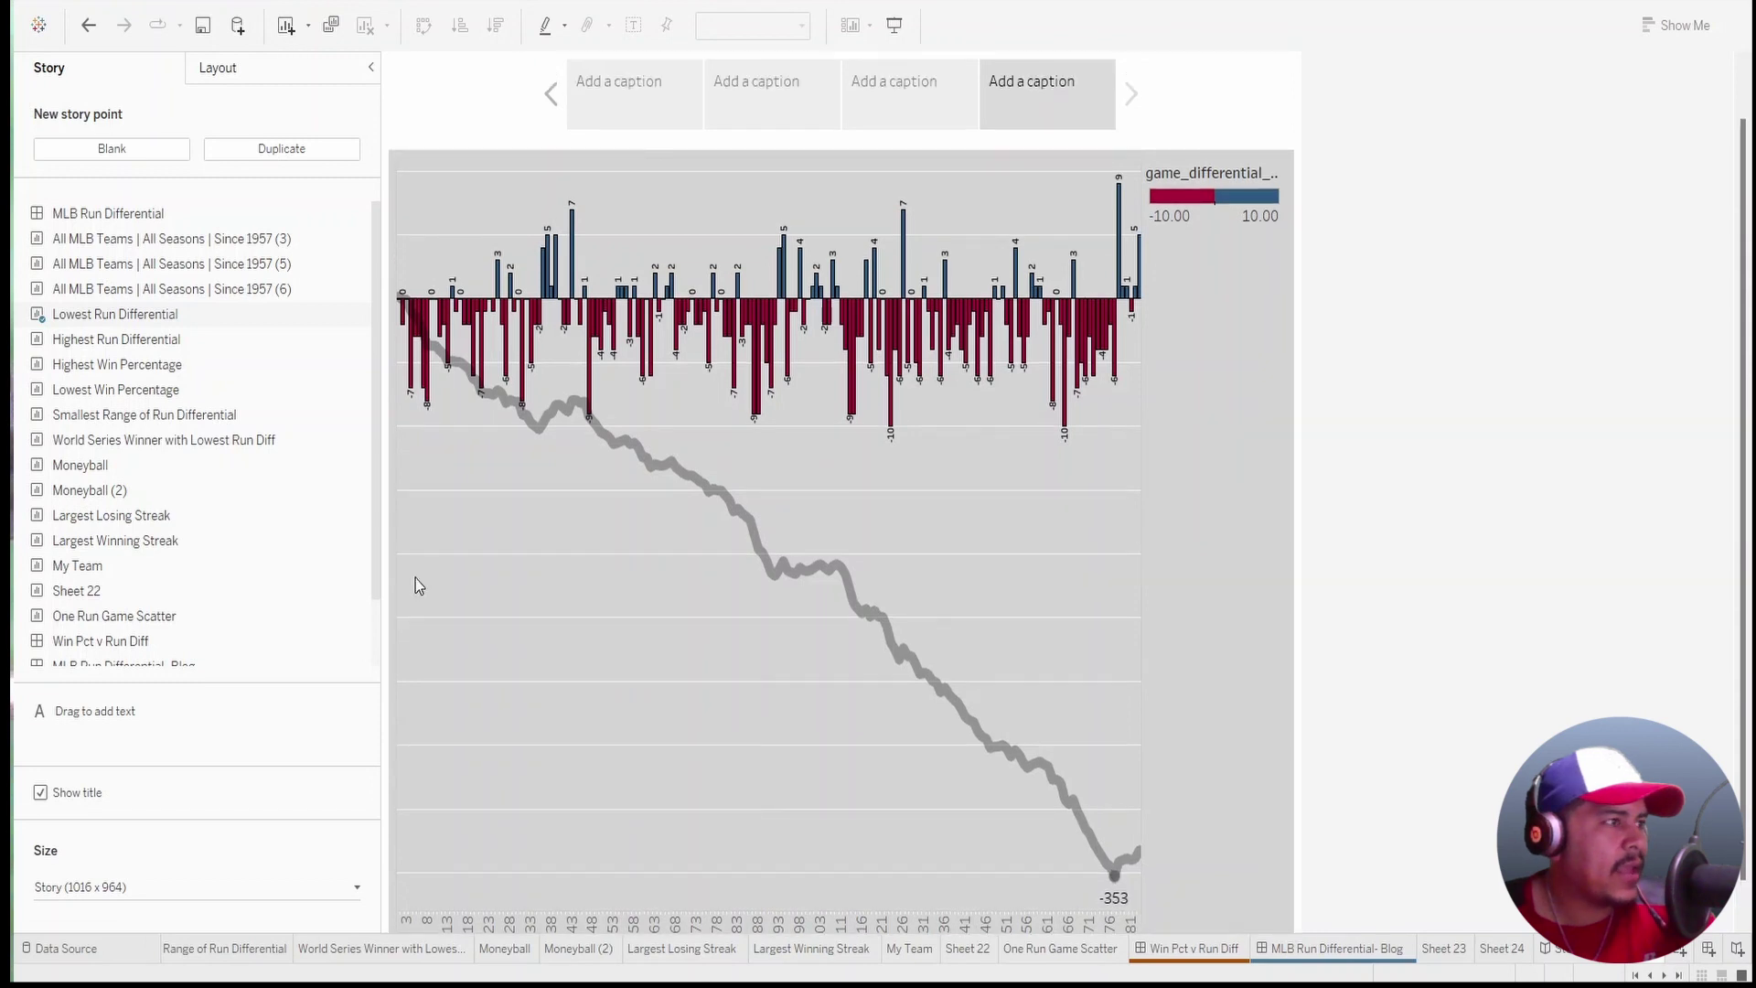
pyautogui.scroll(1, 415, 585)
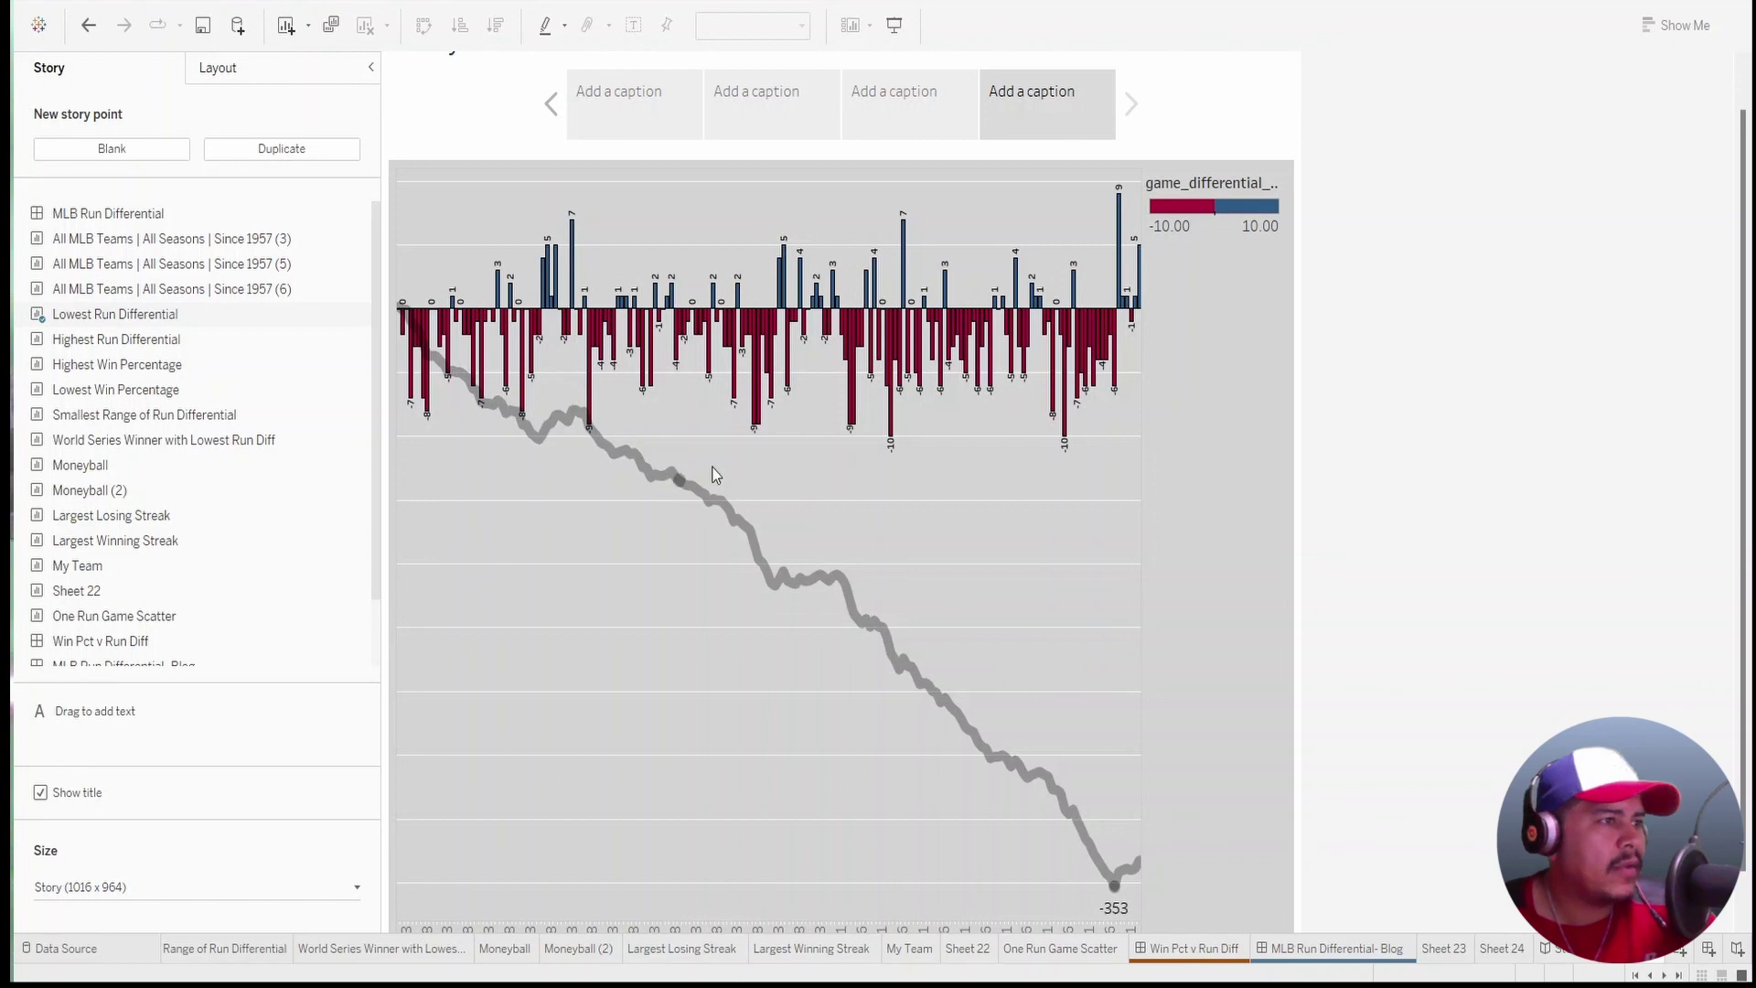
# Caption the story point holding the chart "Lowest Run Diff" and move it to the first position in the story.
pyautogui.moveTo(985, 395)
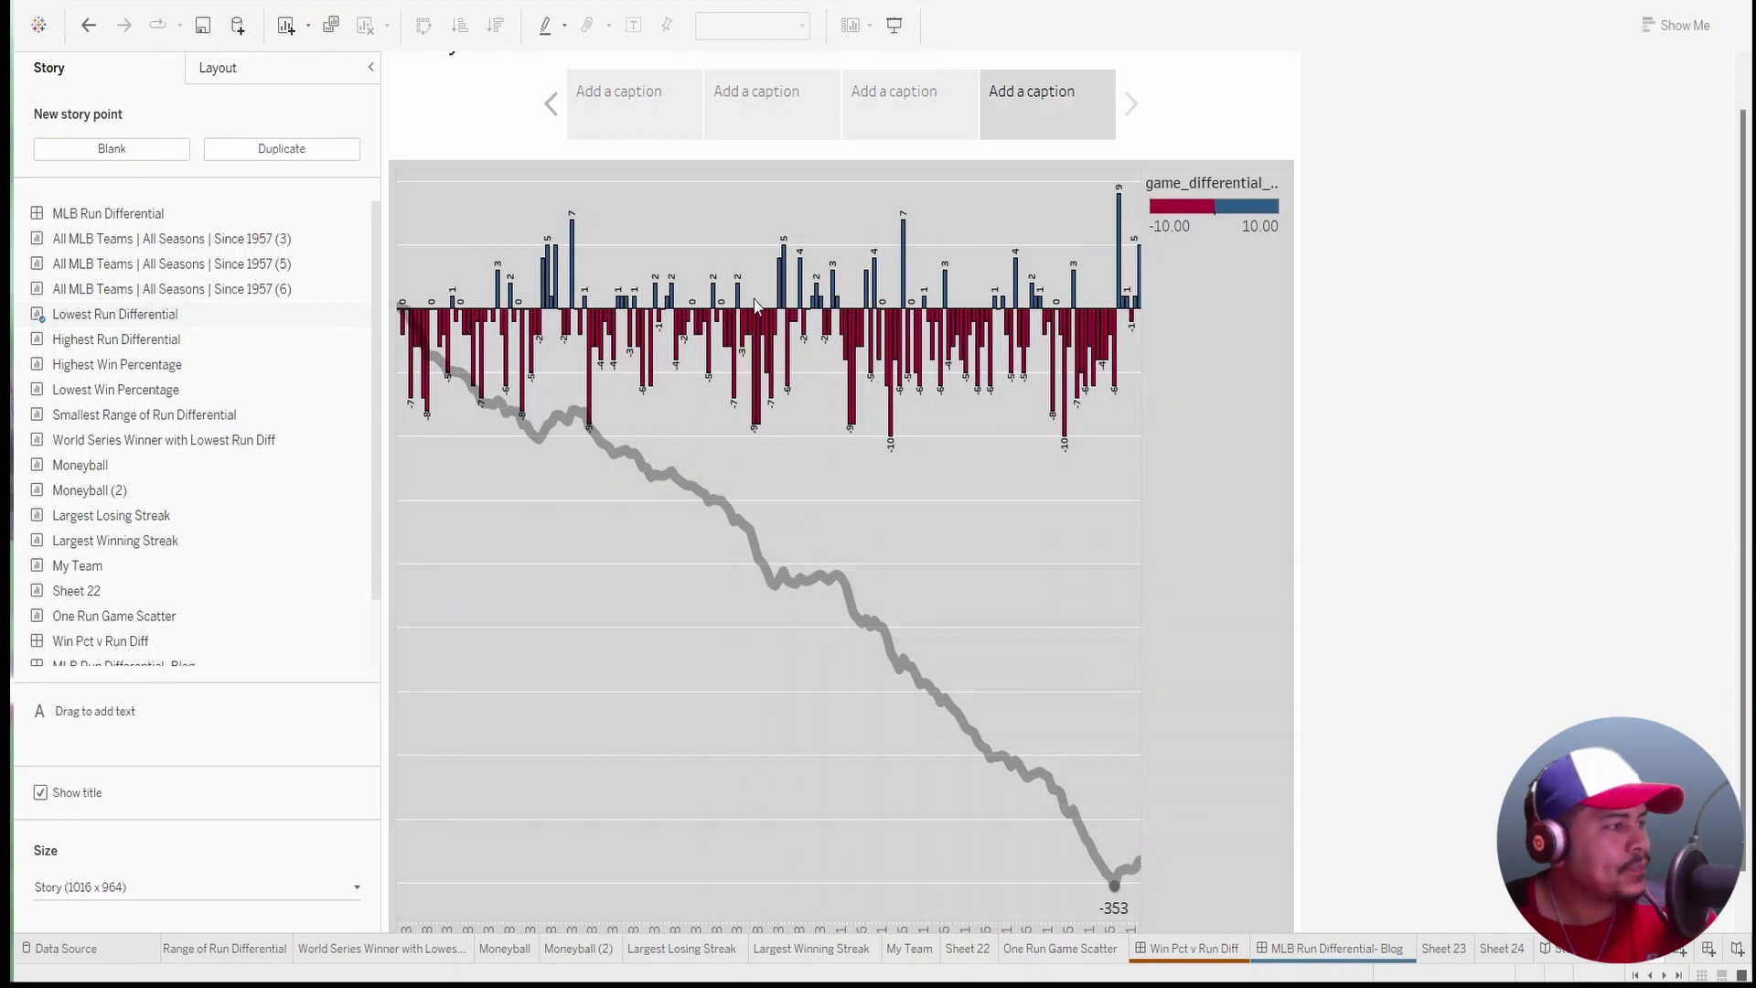
pyautogui.click(1006, 119)
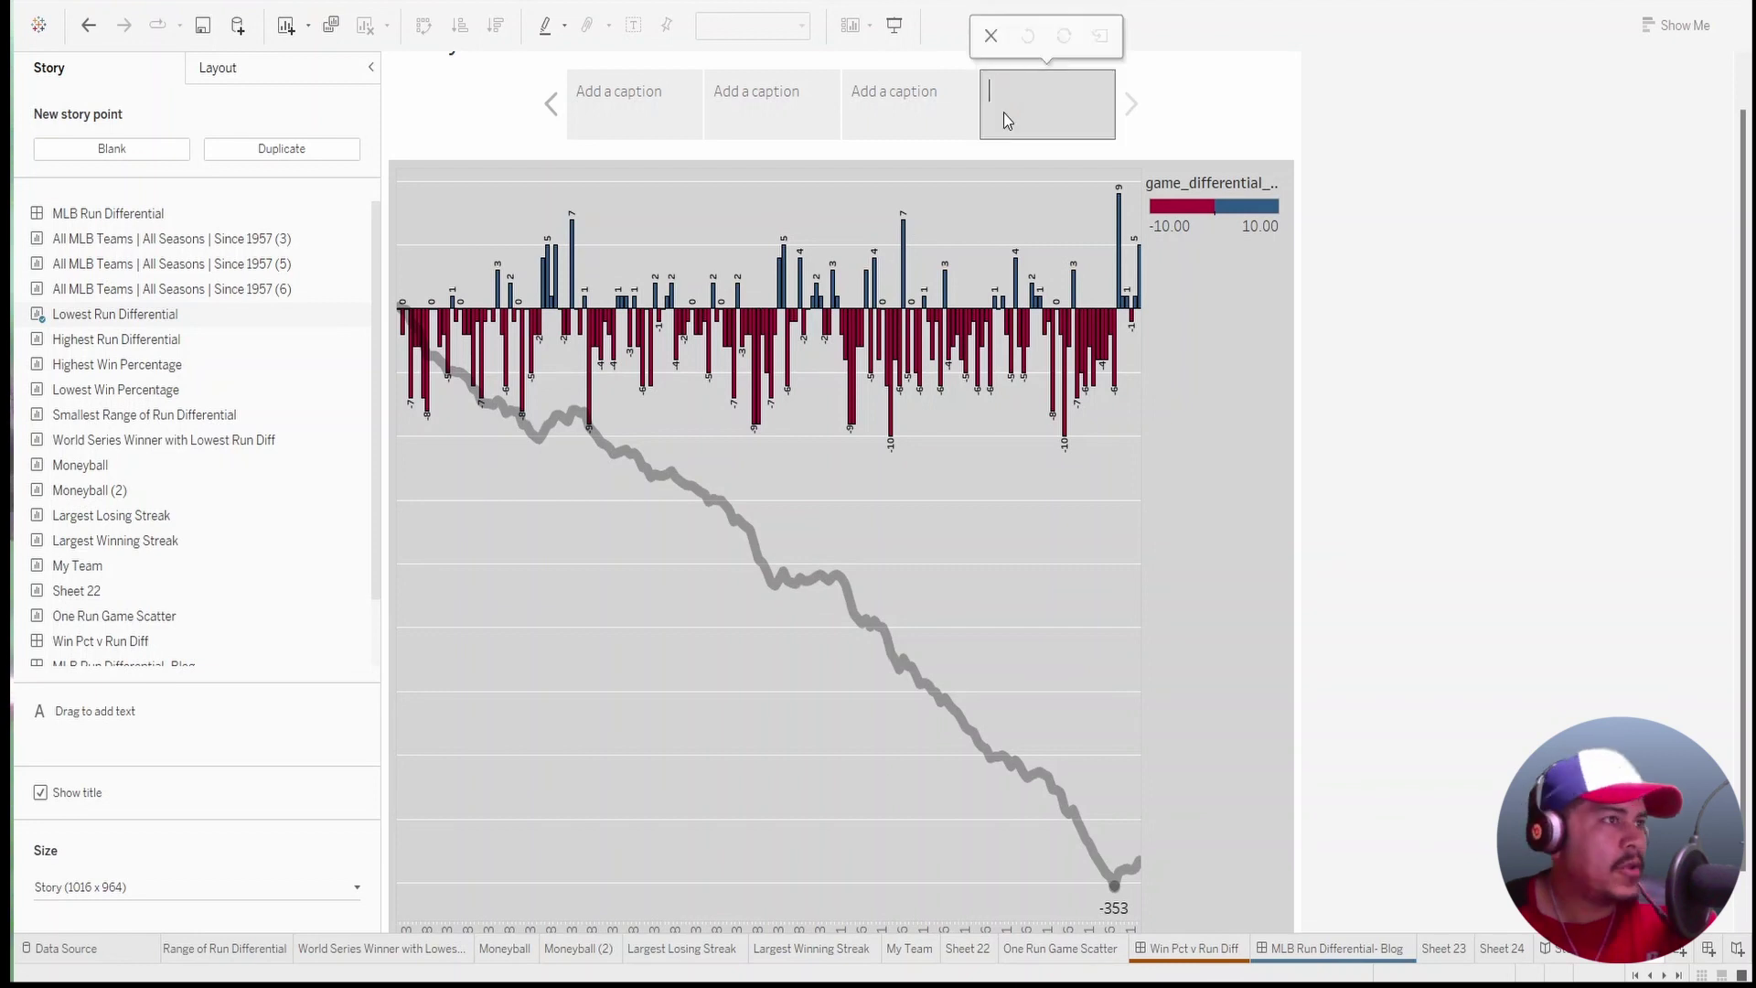
pyautogui.write('Lowest ')
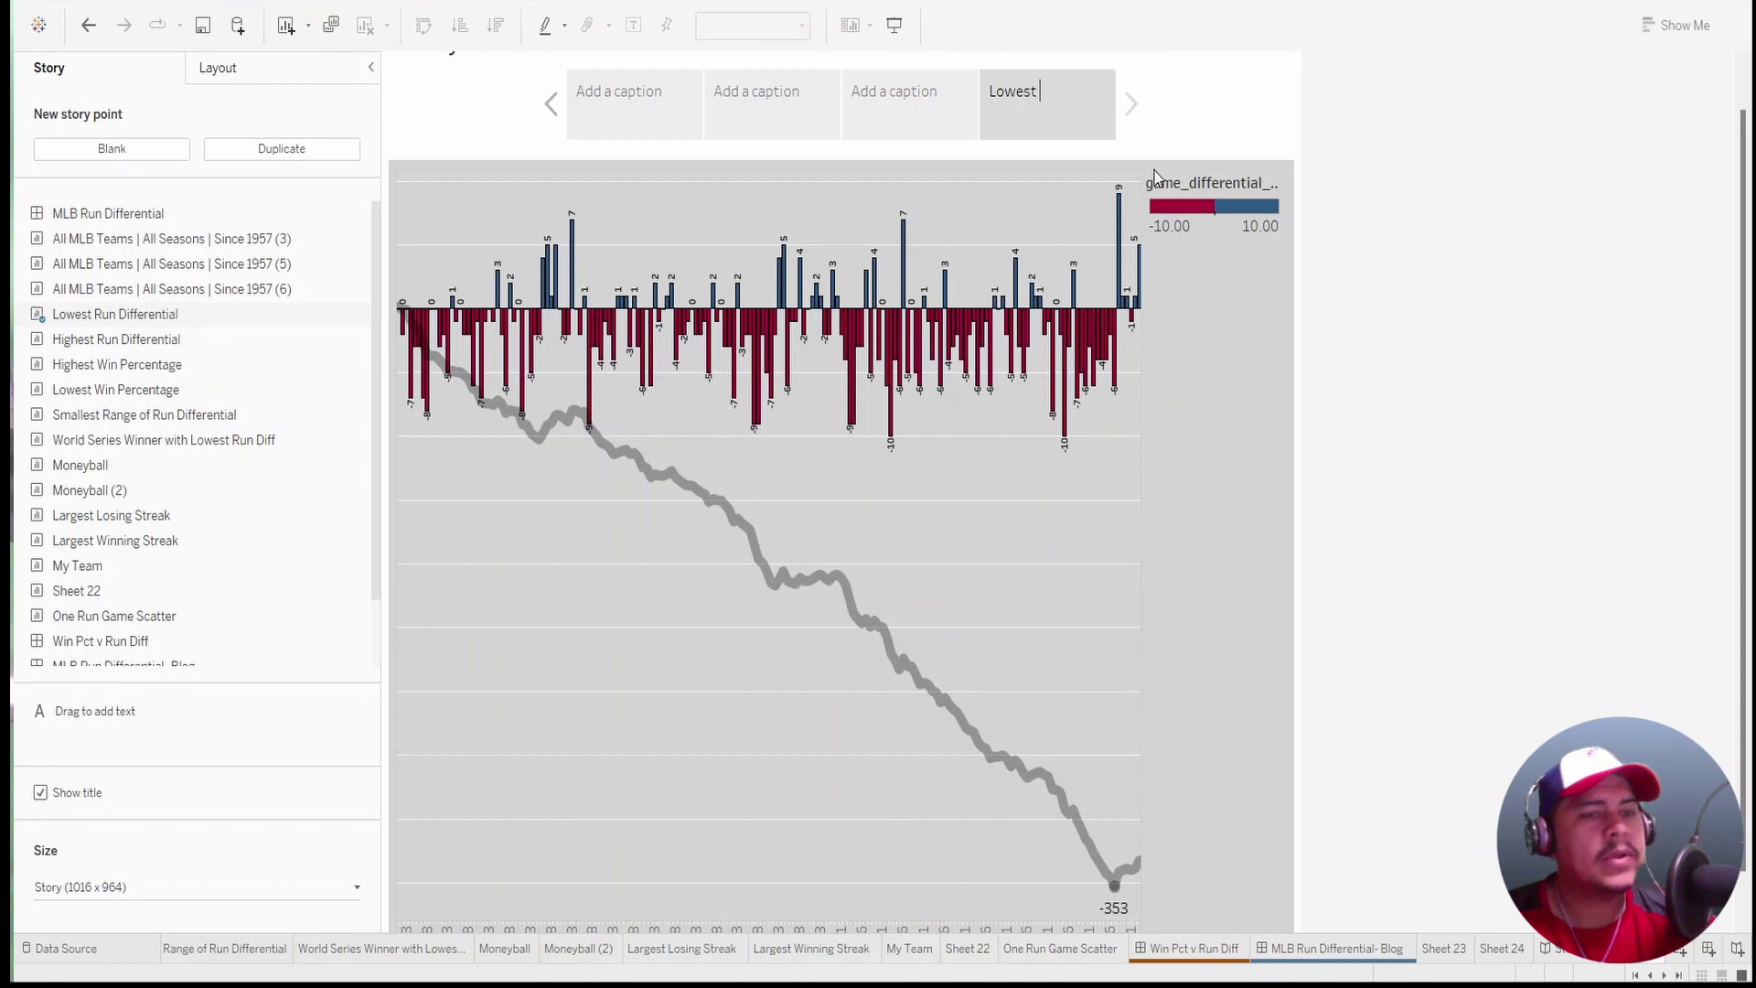
pyautogui.write('Run Diff')
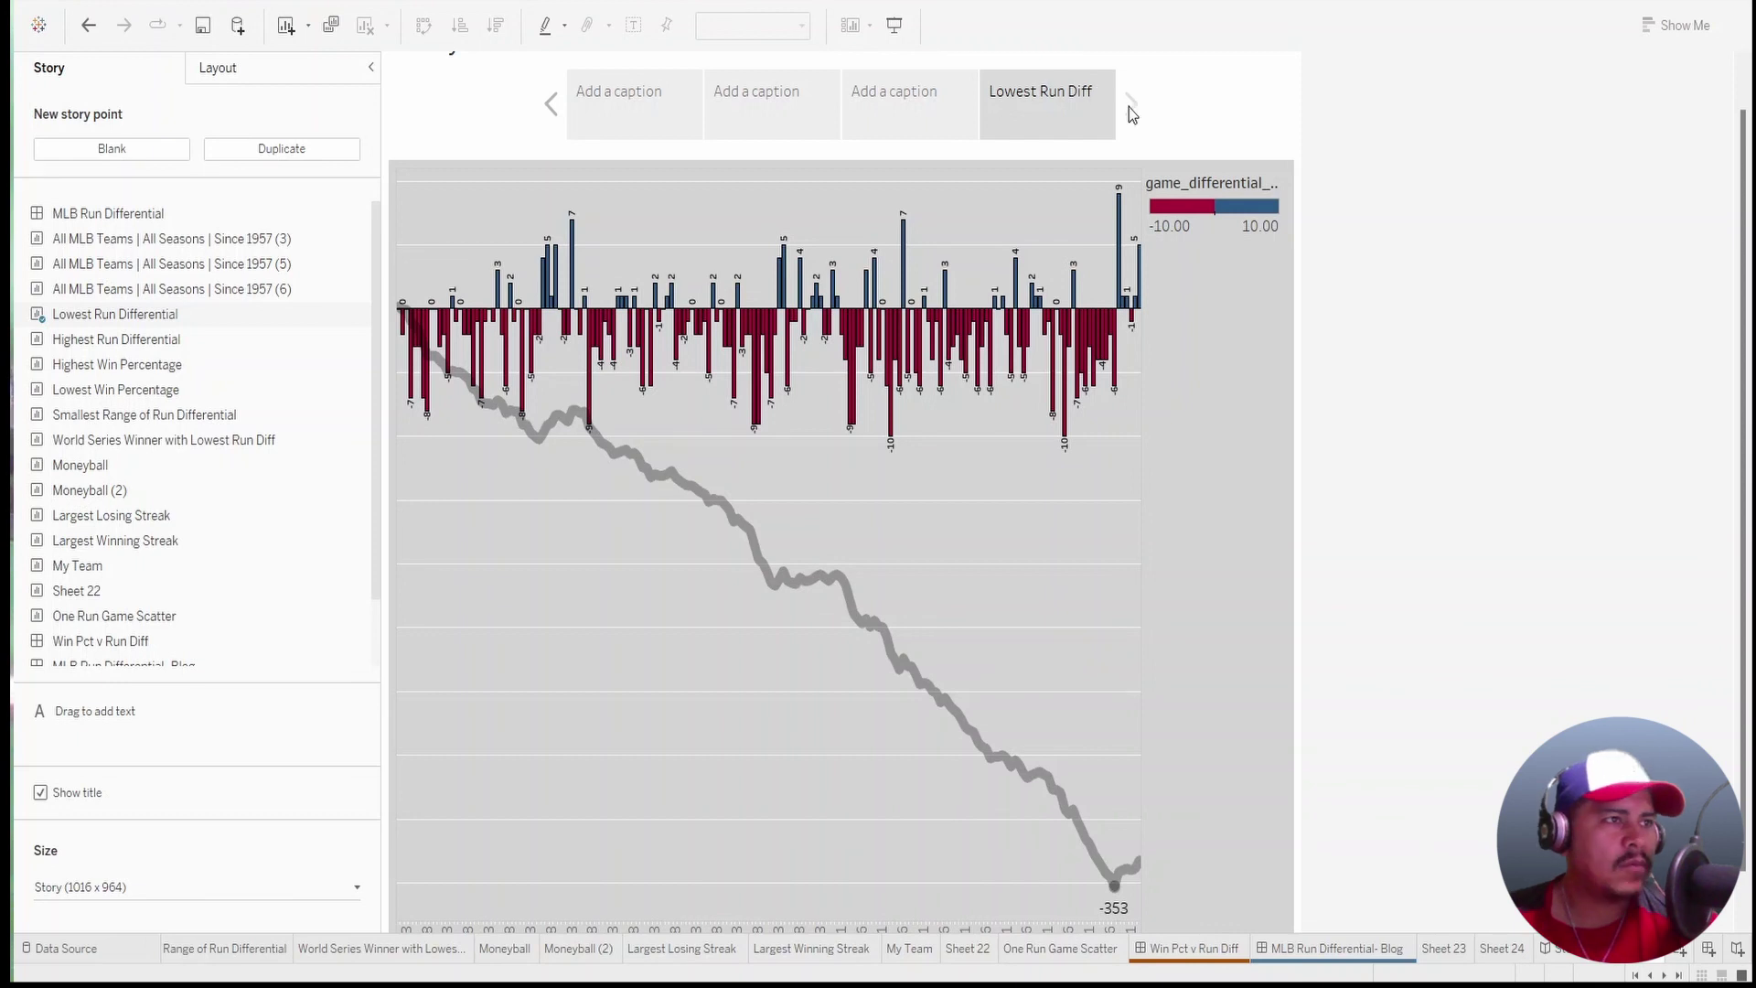
pyautogui.moveTo(1018, 109)
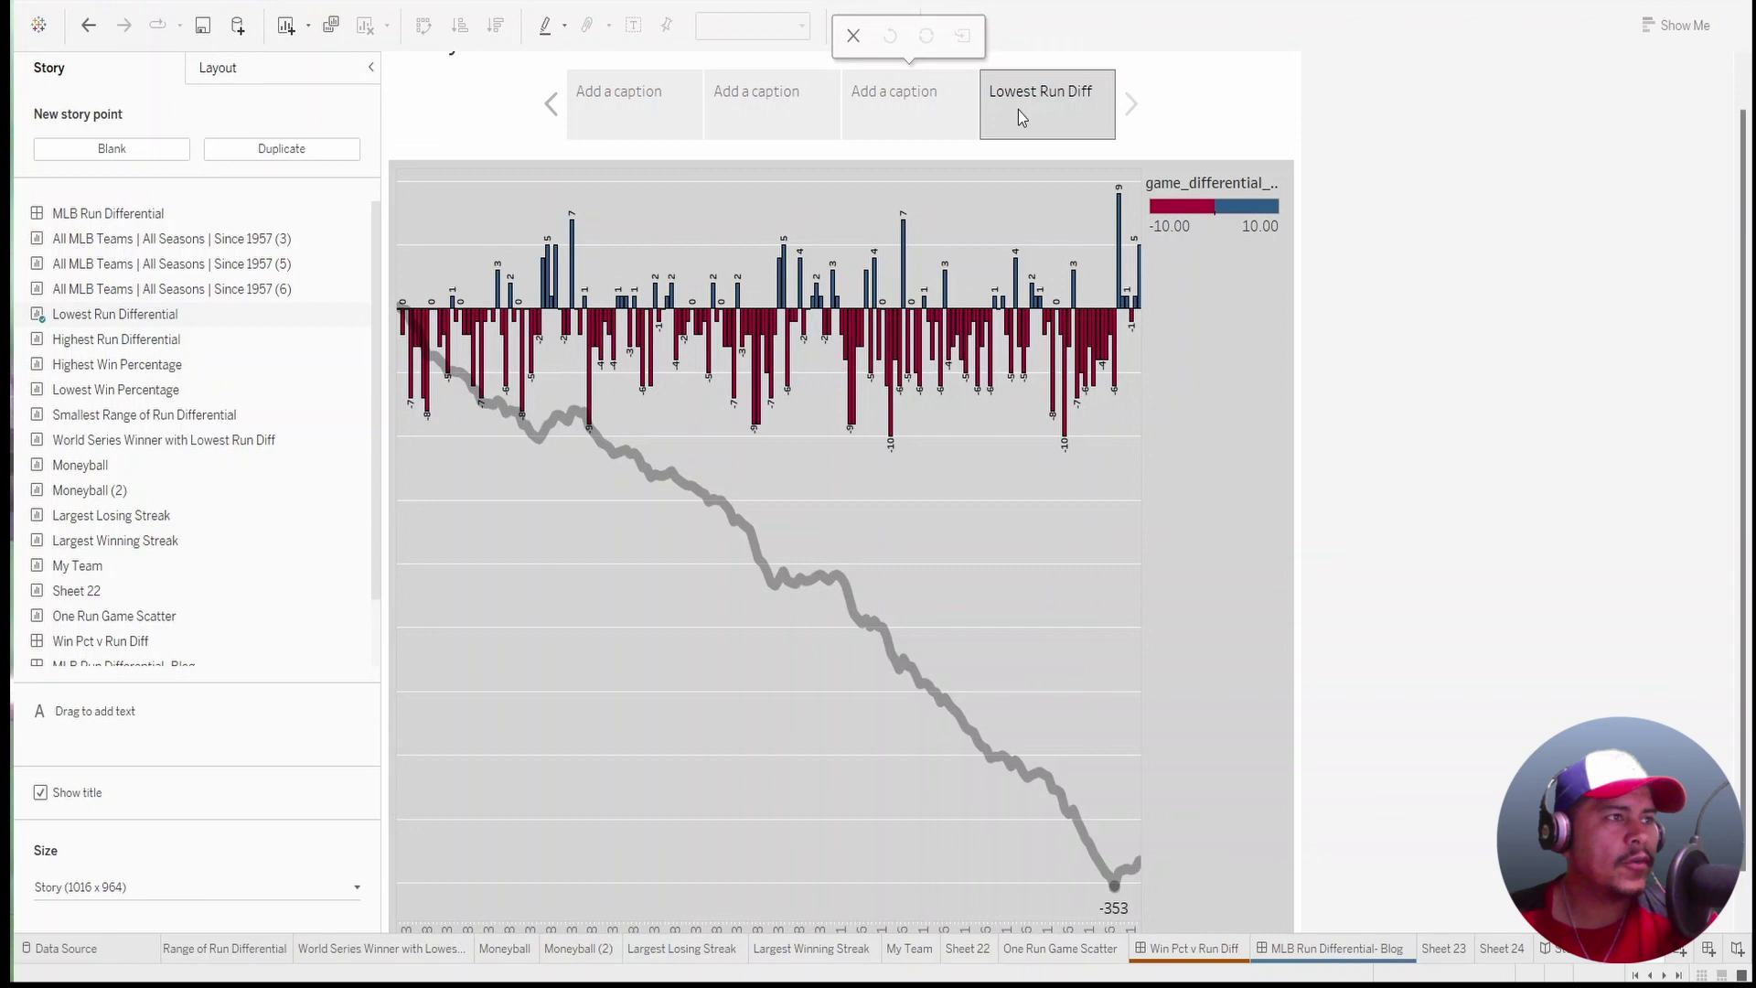
pyautogui.moveTo(1018, 110); pyautogui.dragTo(530, 137)
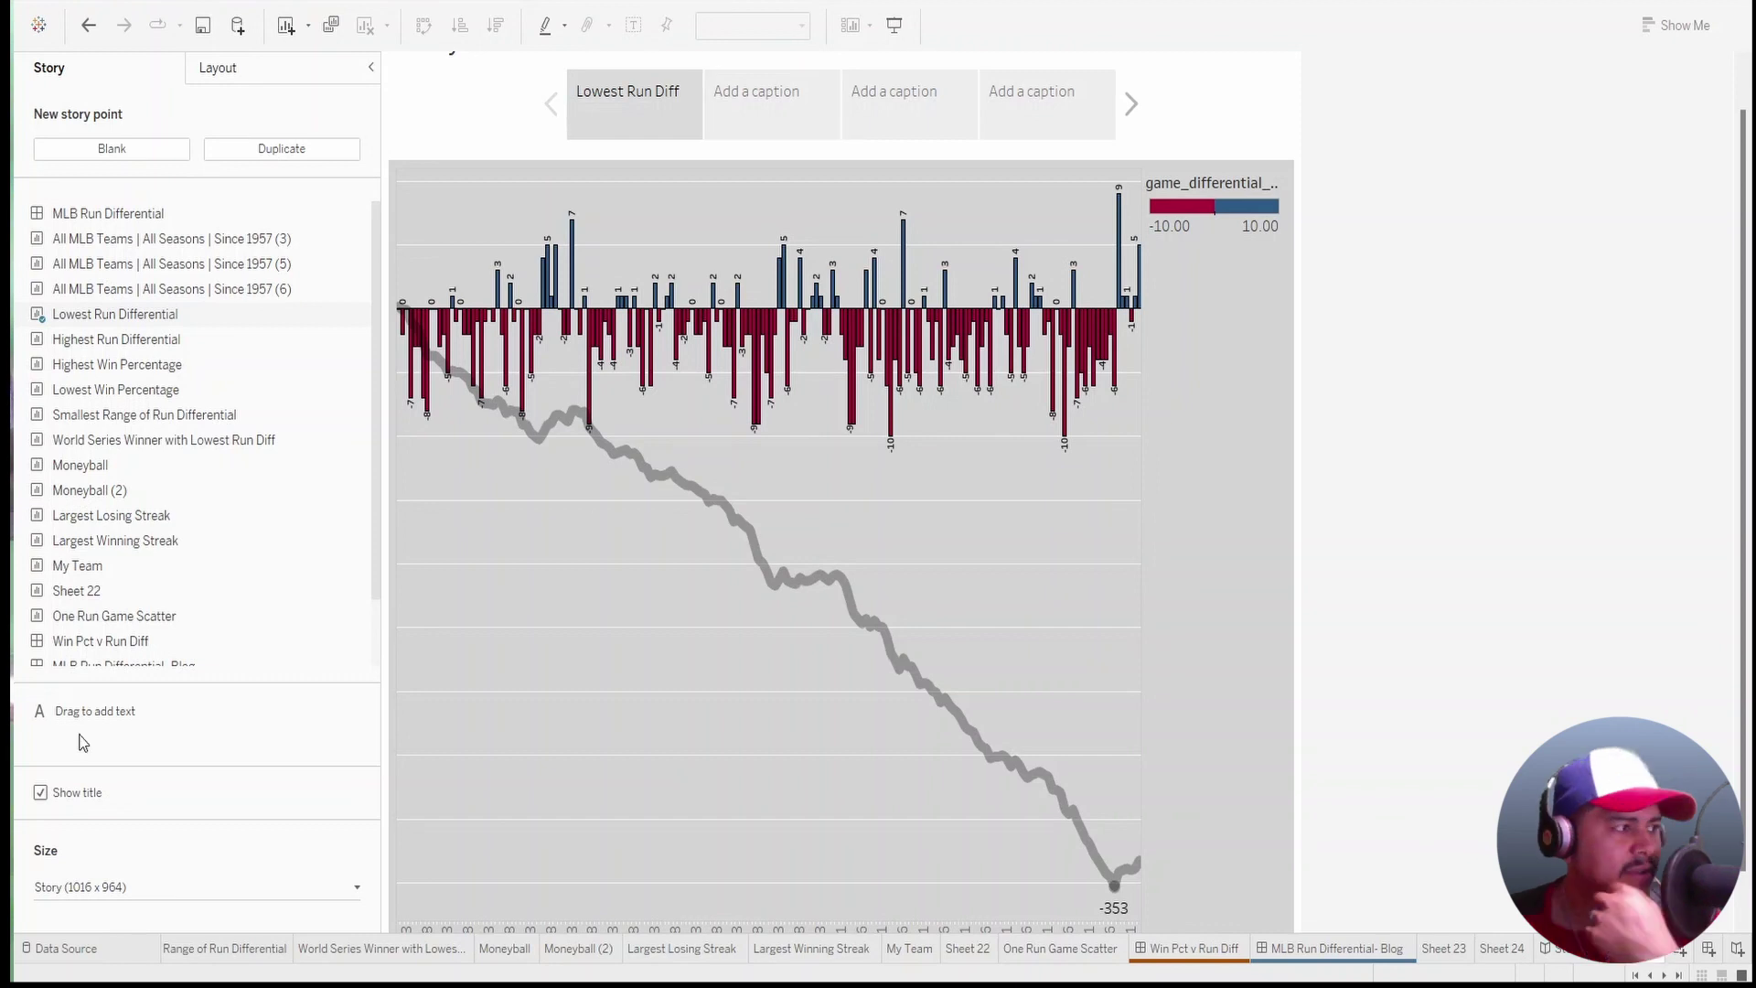
# Add a text box reading "This is a text box that adds context" in the empty chart area below the run differential line.
pyautogui.moveTo(81, 712); pyautogui.dragTo(501, 558)
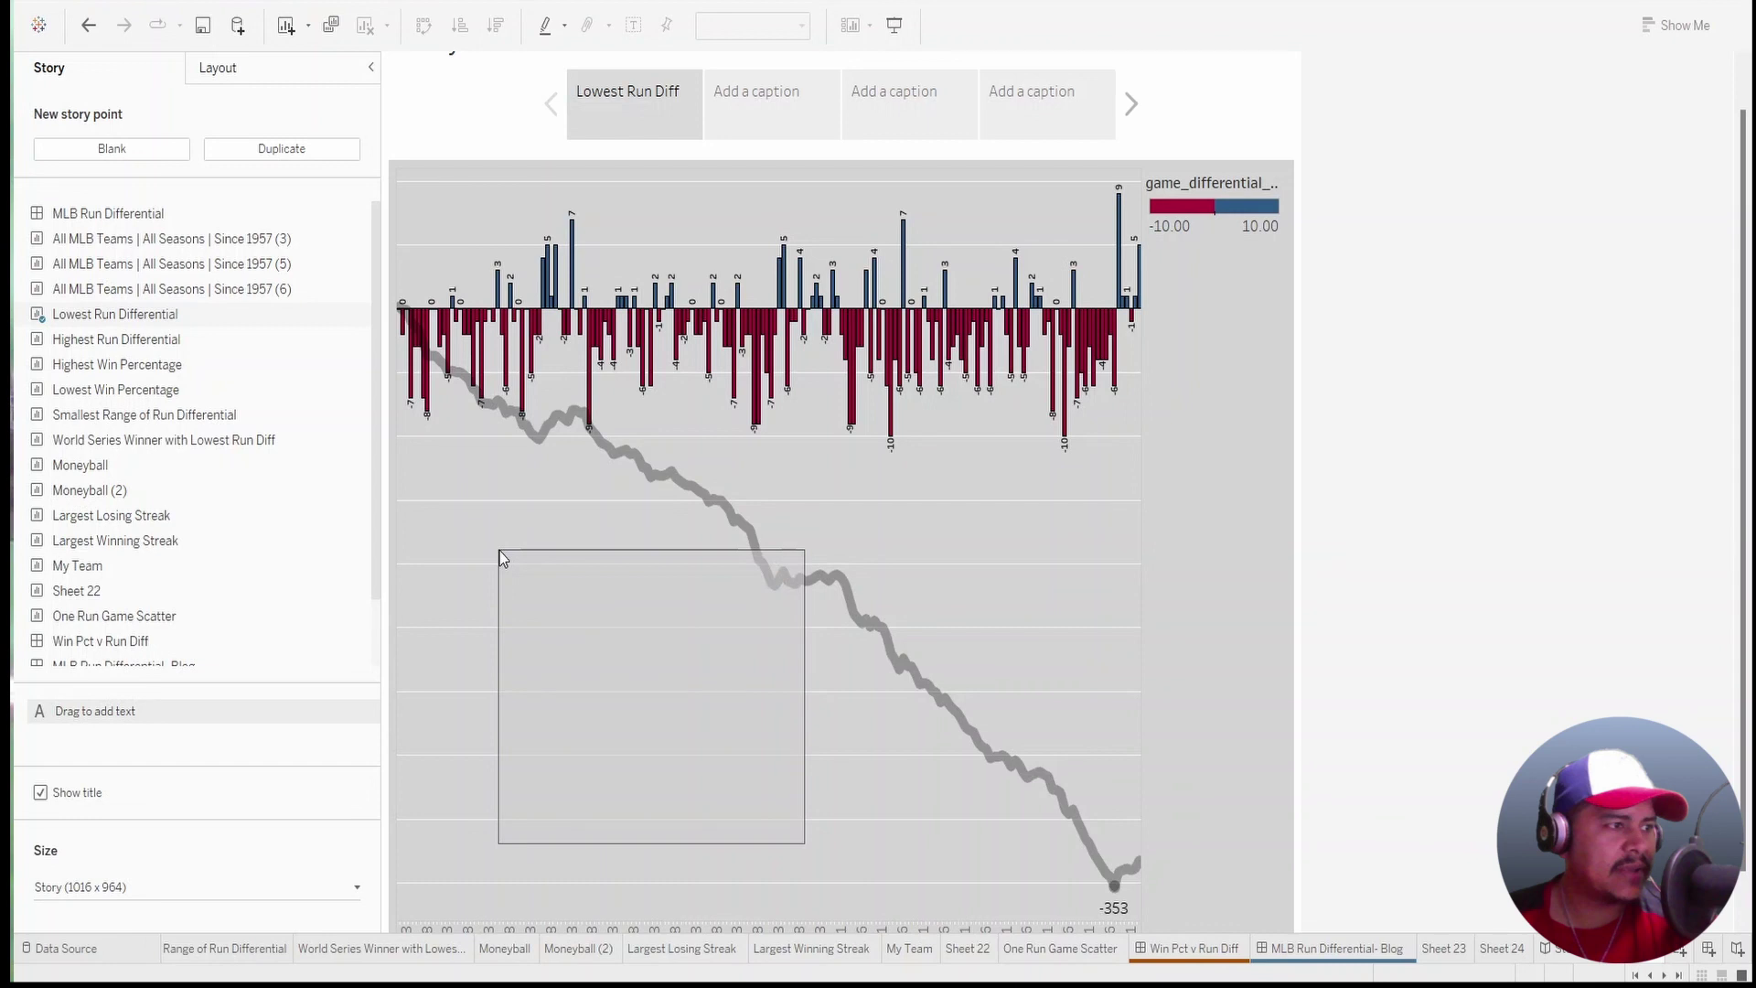
pyautogui.moveTo(501, 558); pyautogui.dragTo(501, 558)
pyautogui.write('This is a ')
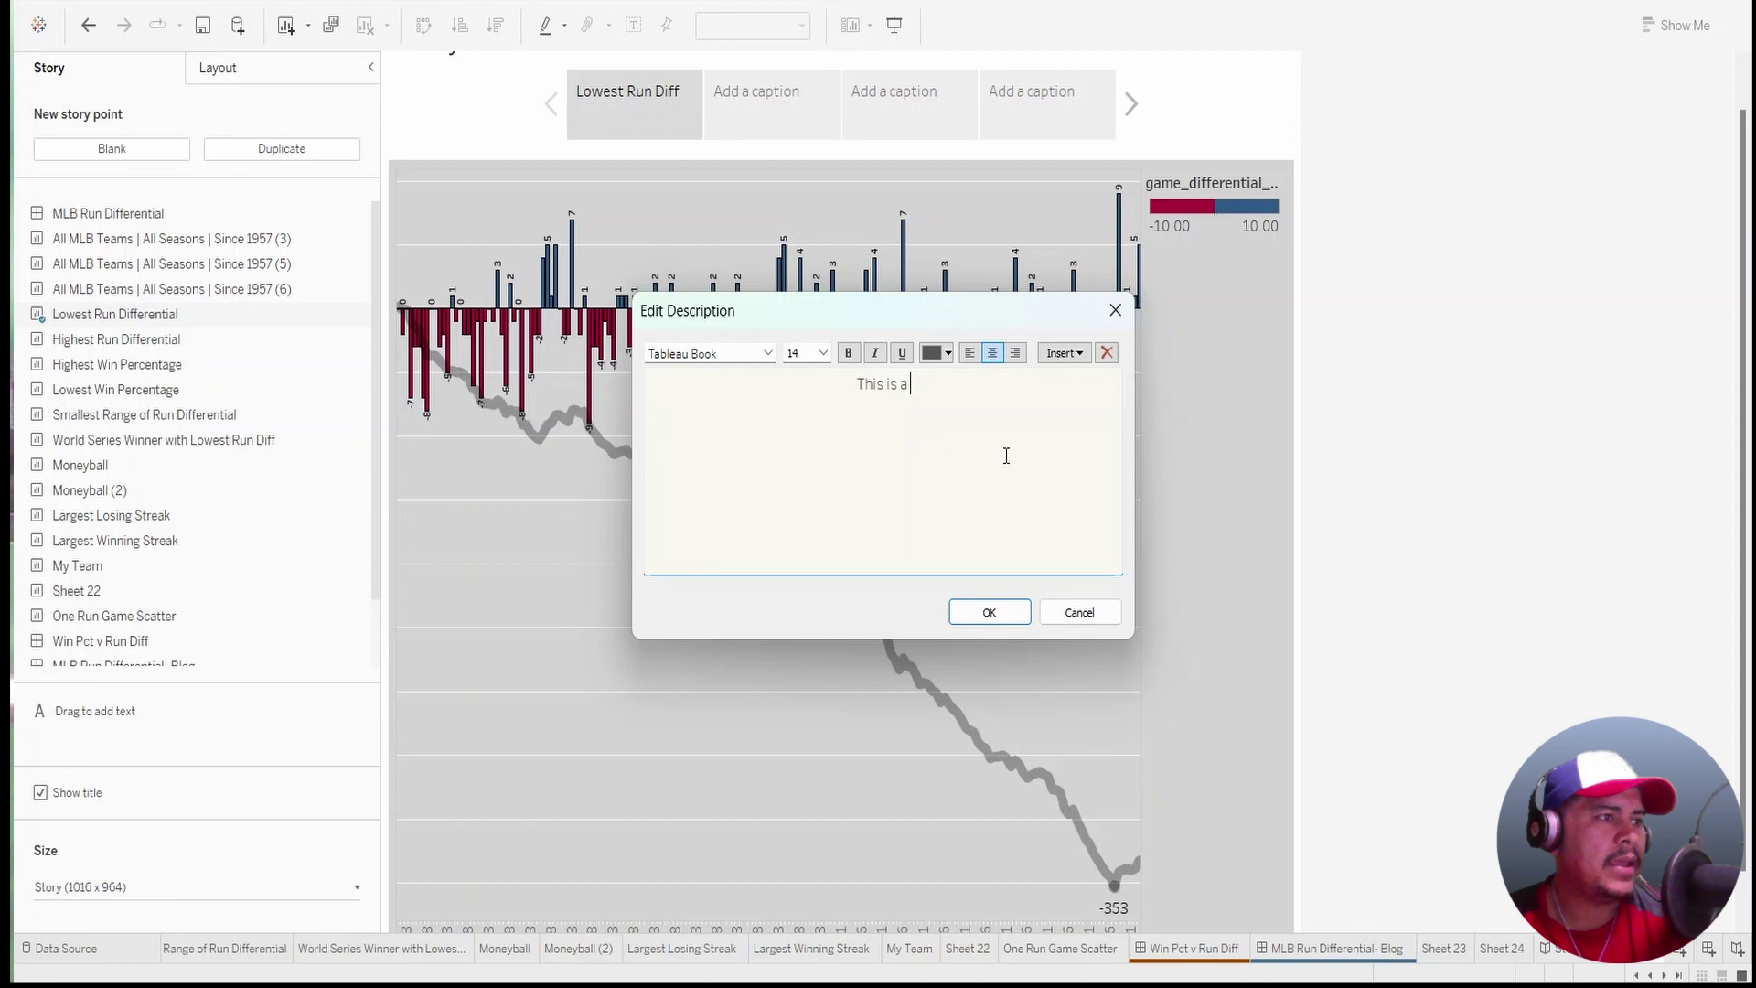
pyautogui.write('text box that adds cone')
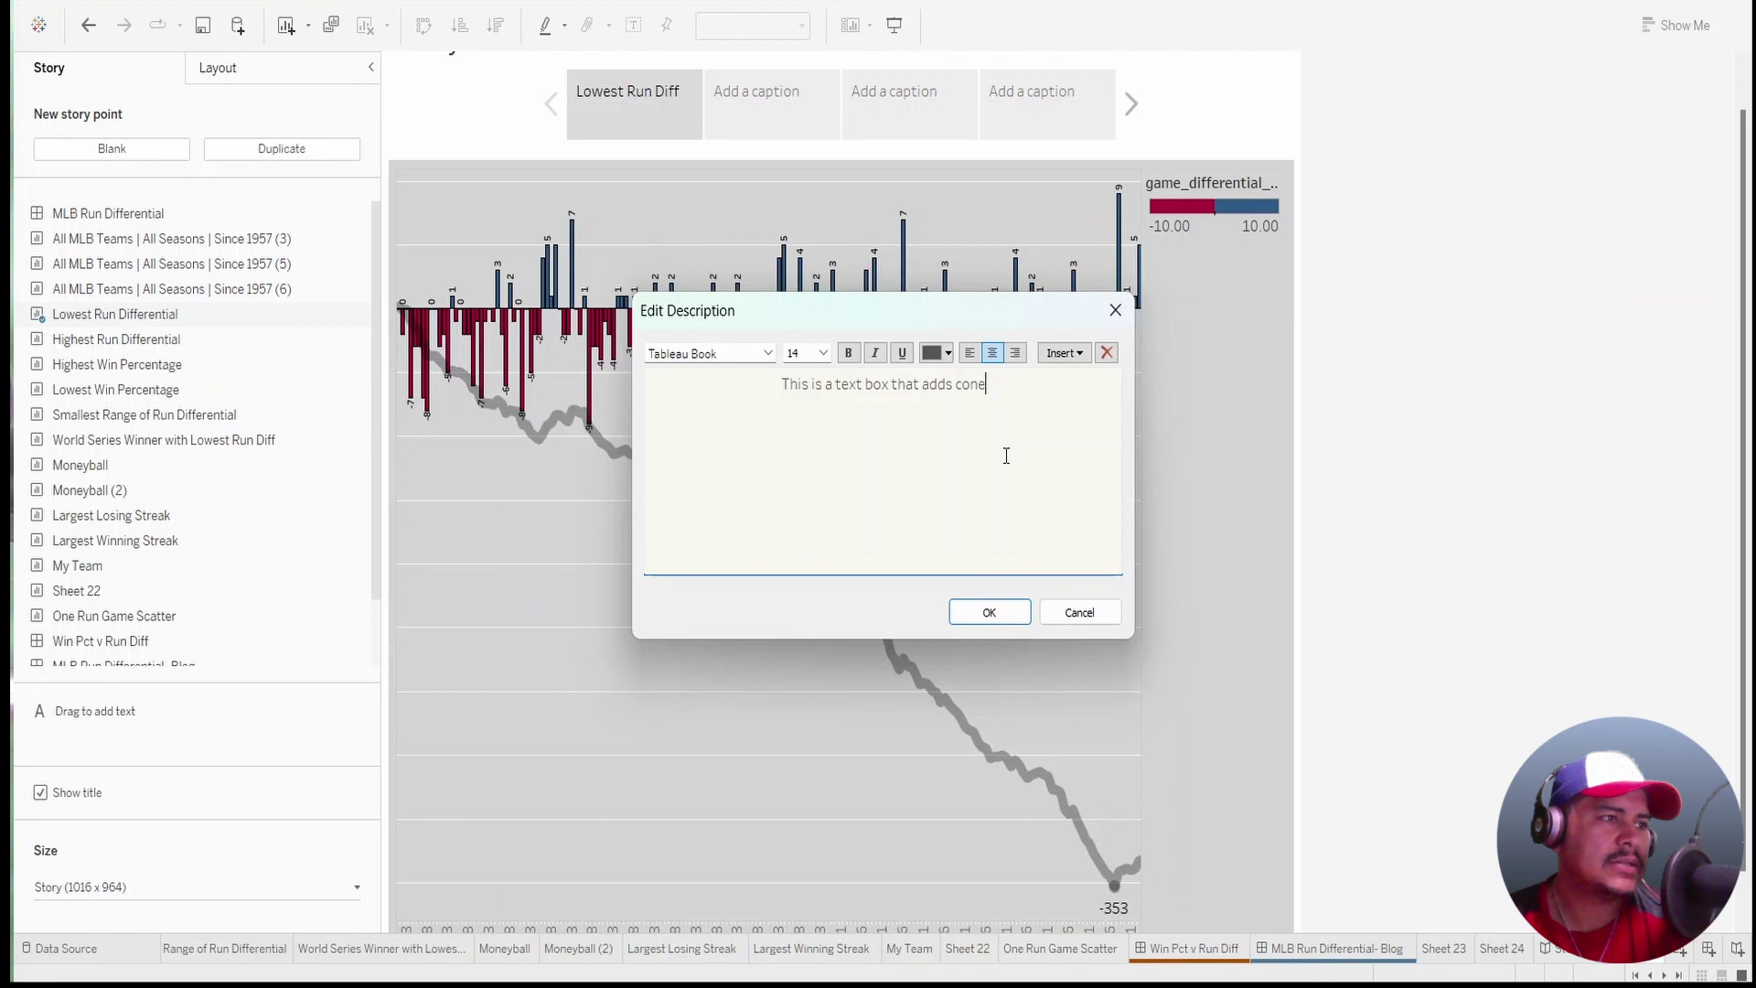
pyautogui.press('BackSpace')
pyautogui.write('text')
pyautogui.click(989, 612)
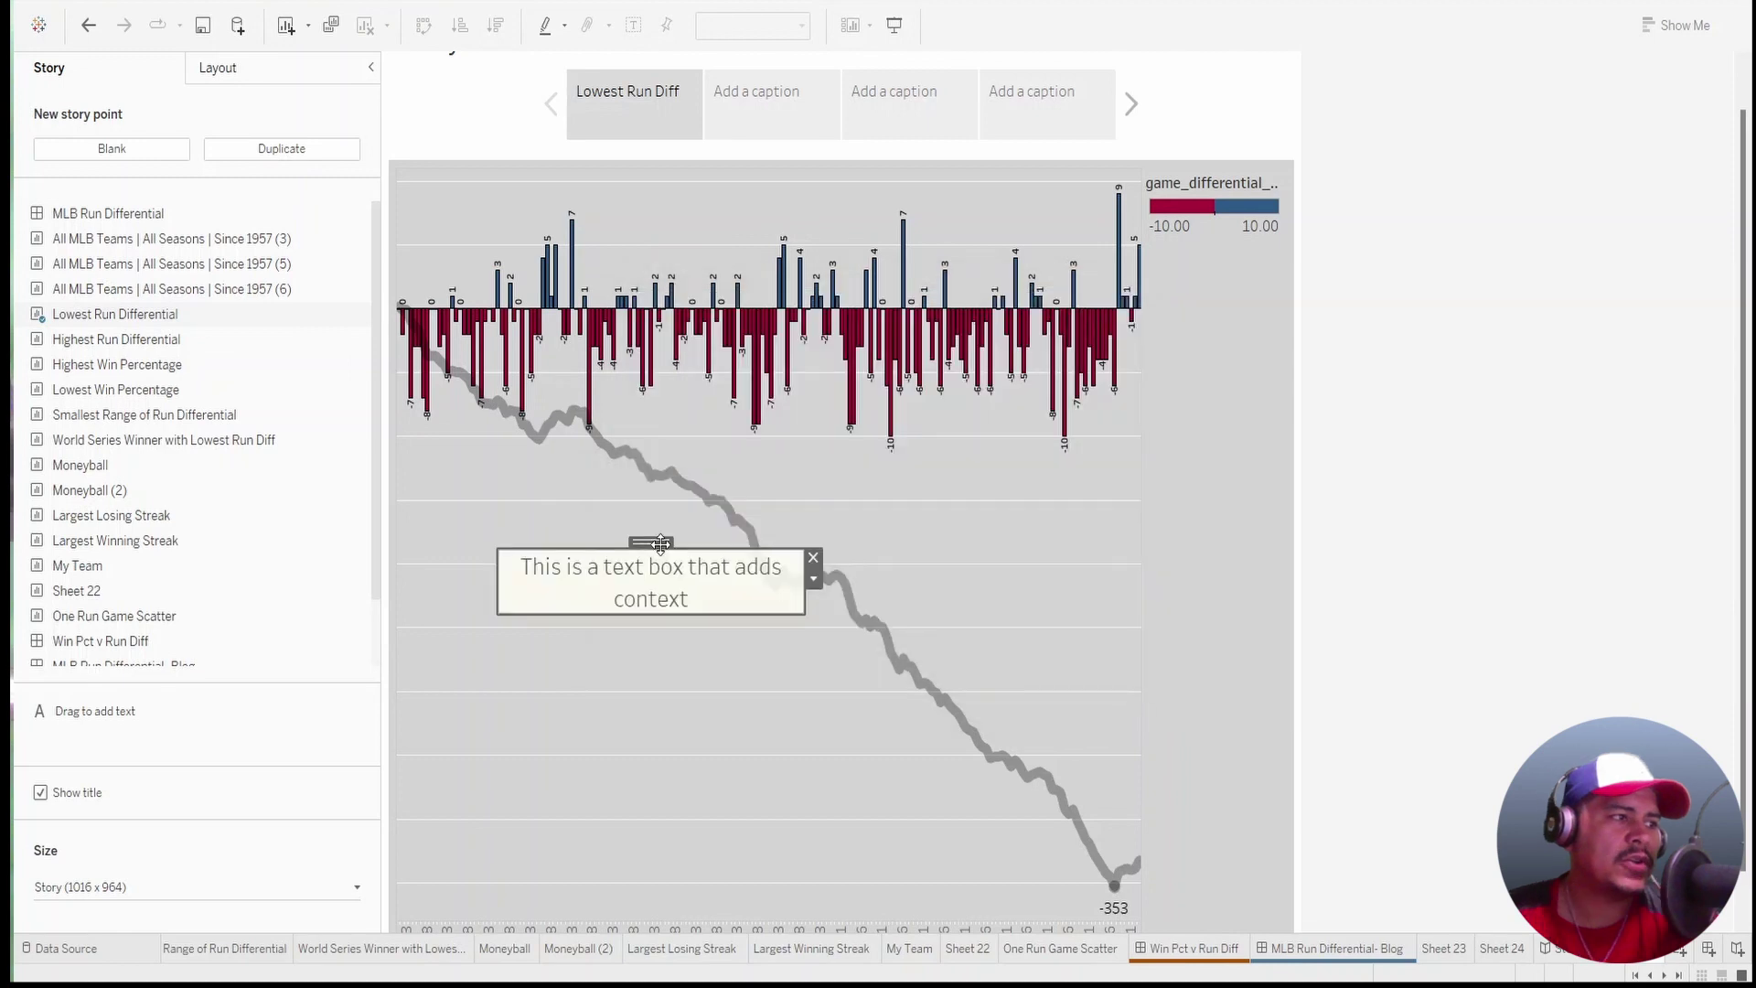
pyautogui.moveTo(660, 543); pyautogui.dragTo(591, 608)
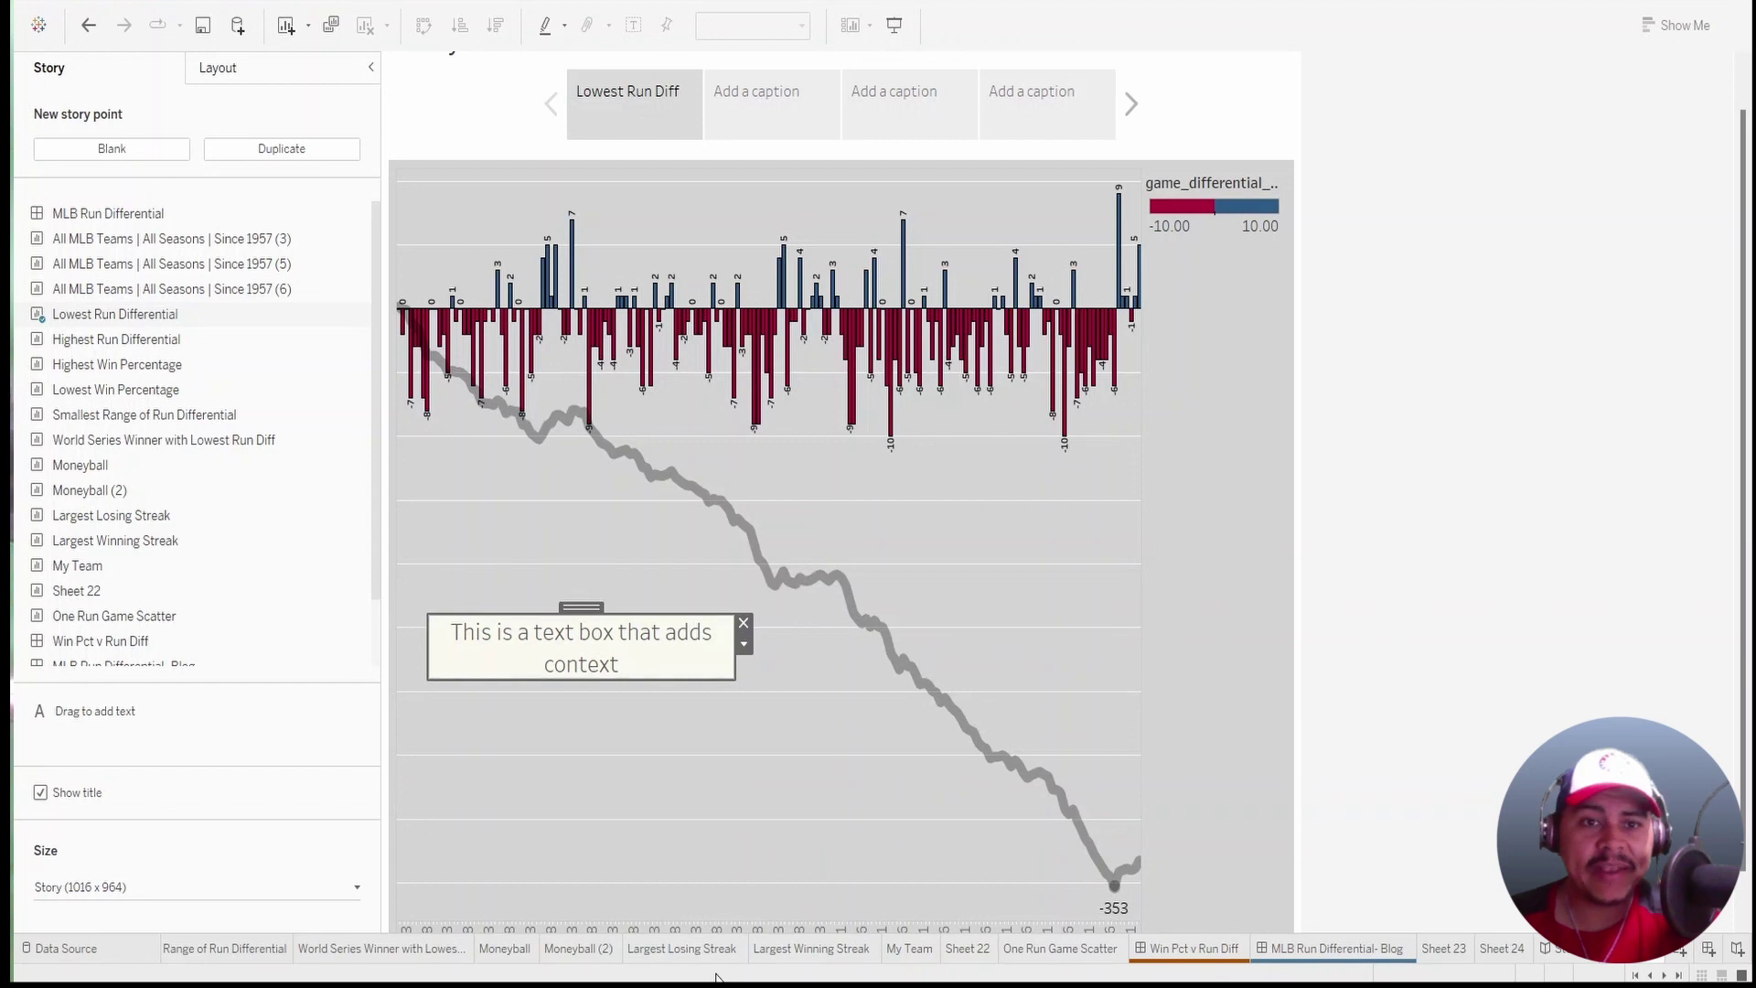
# Add a mark annotation at game 111 on the run differential line, appending "This is where it really goes to sh" below its default fields.
pyautogui.moveTo(853, 635)
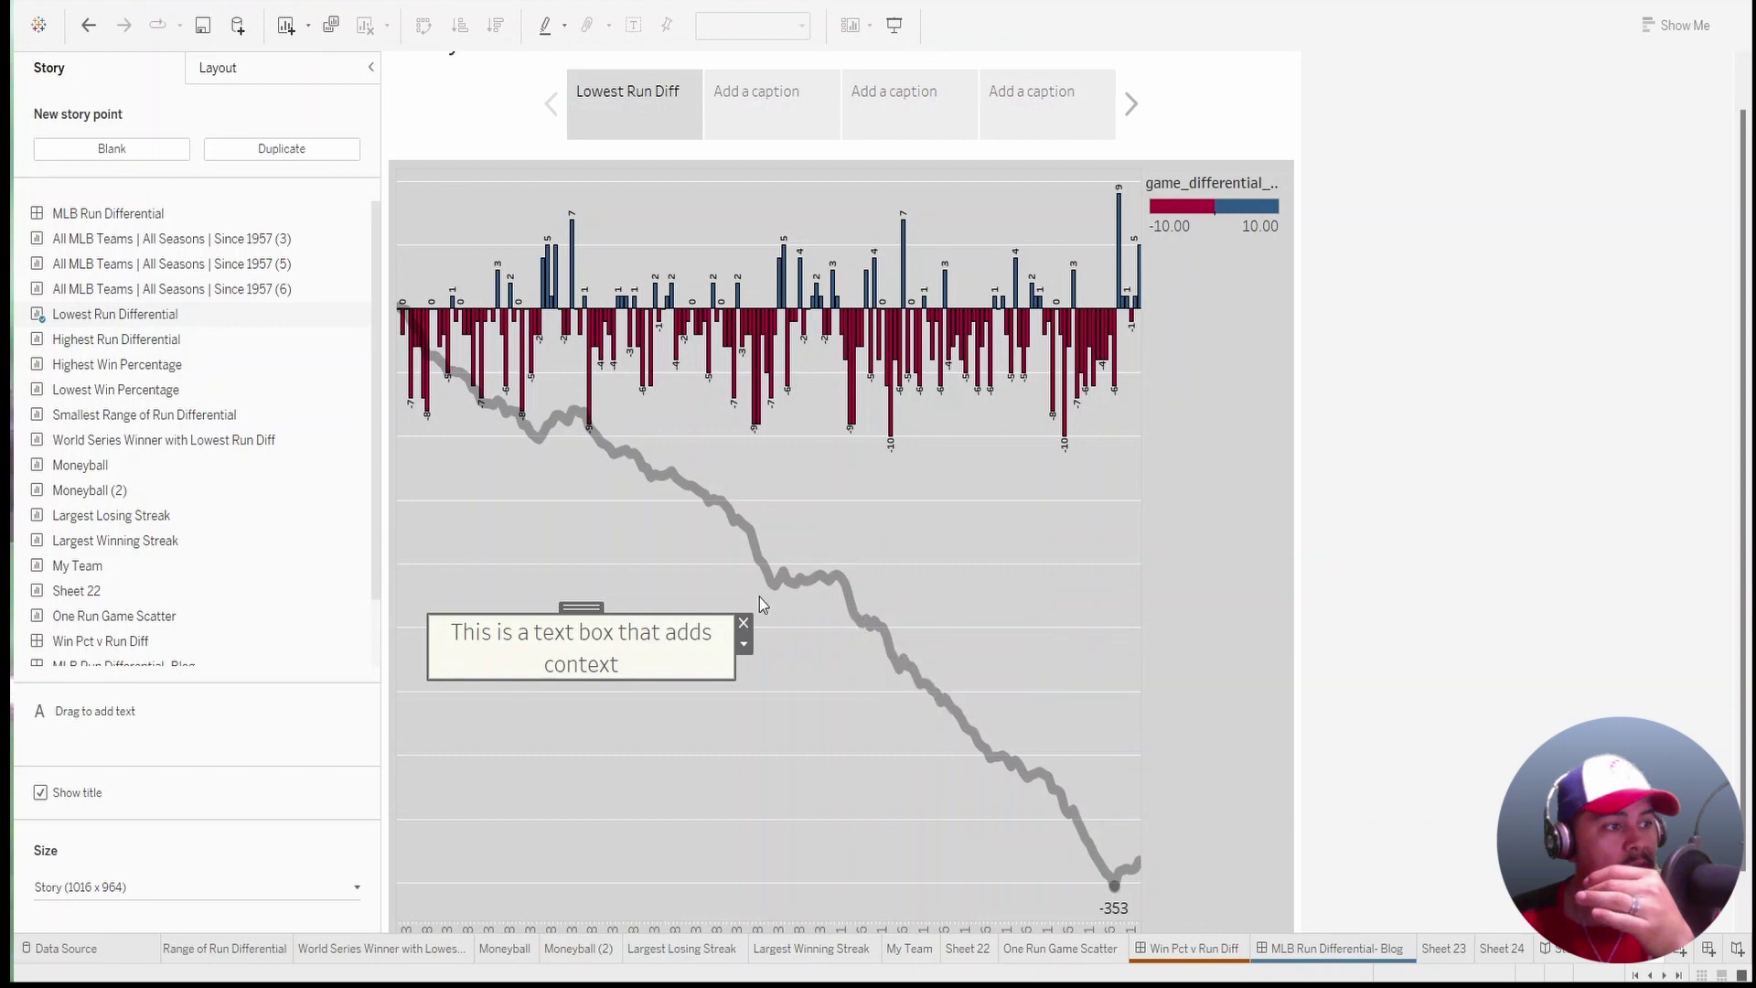
pyautogui.moveTo(556, 437)
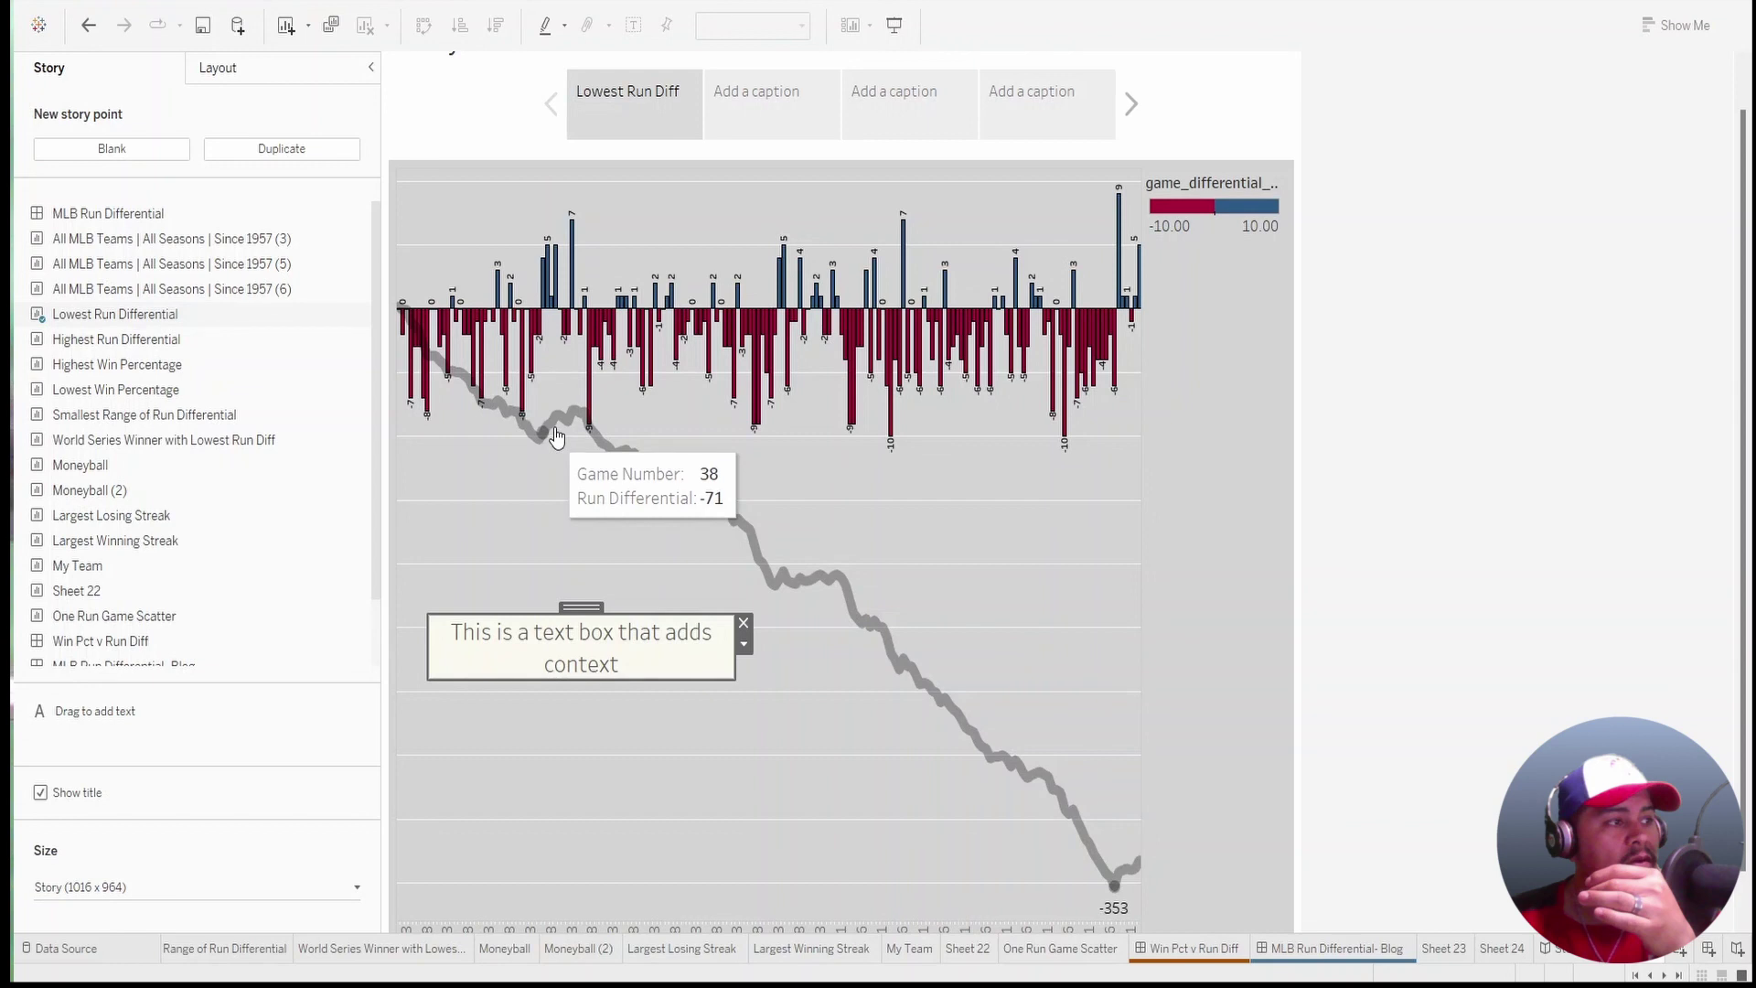
pyautogui.moveTo(845, 595)
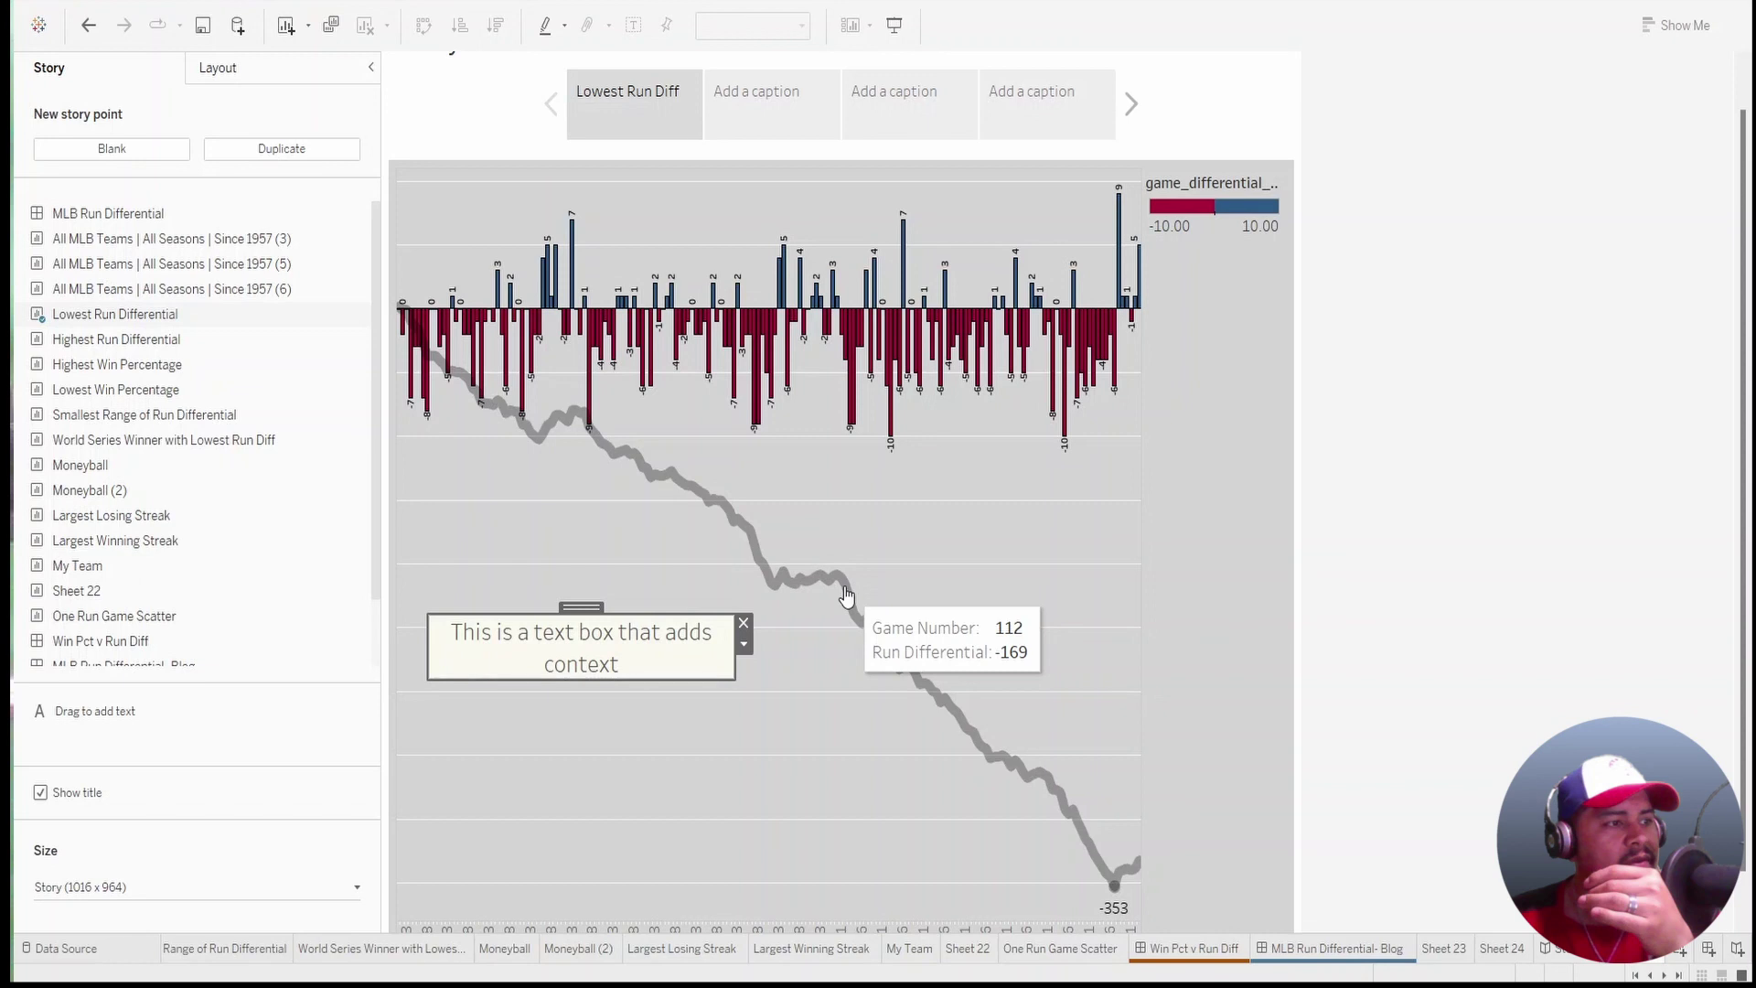
pyautogui.moveTo(1134, 890)
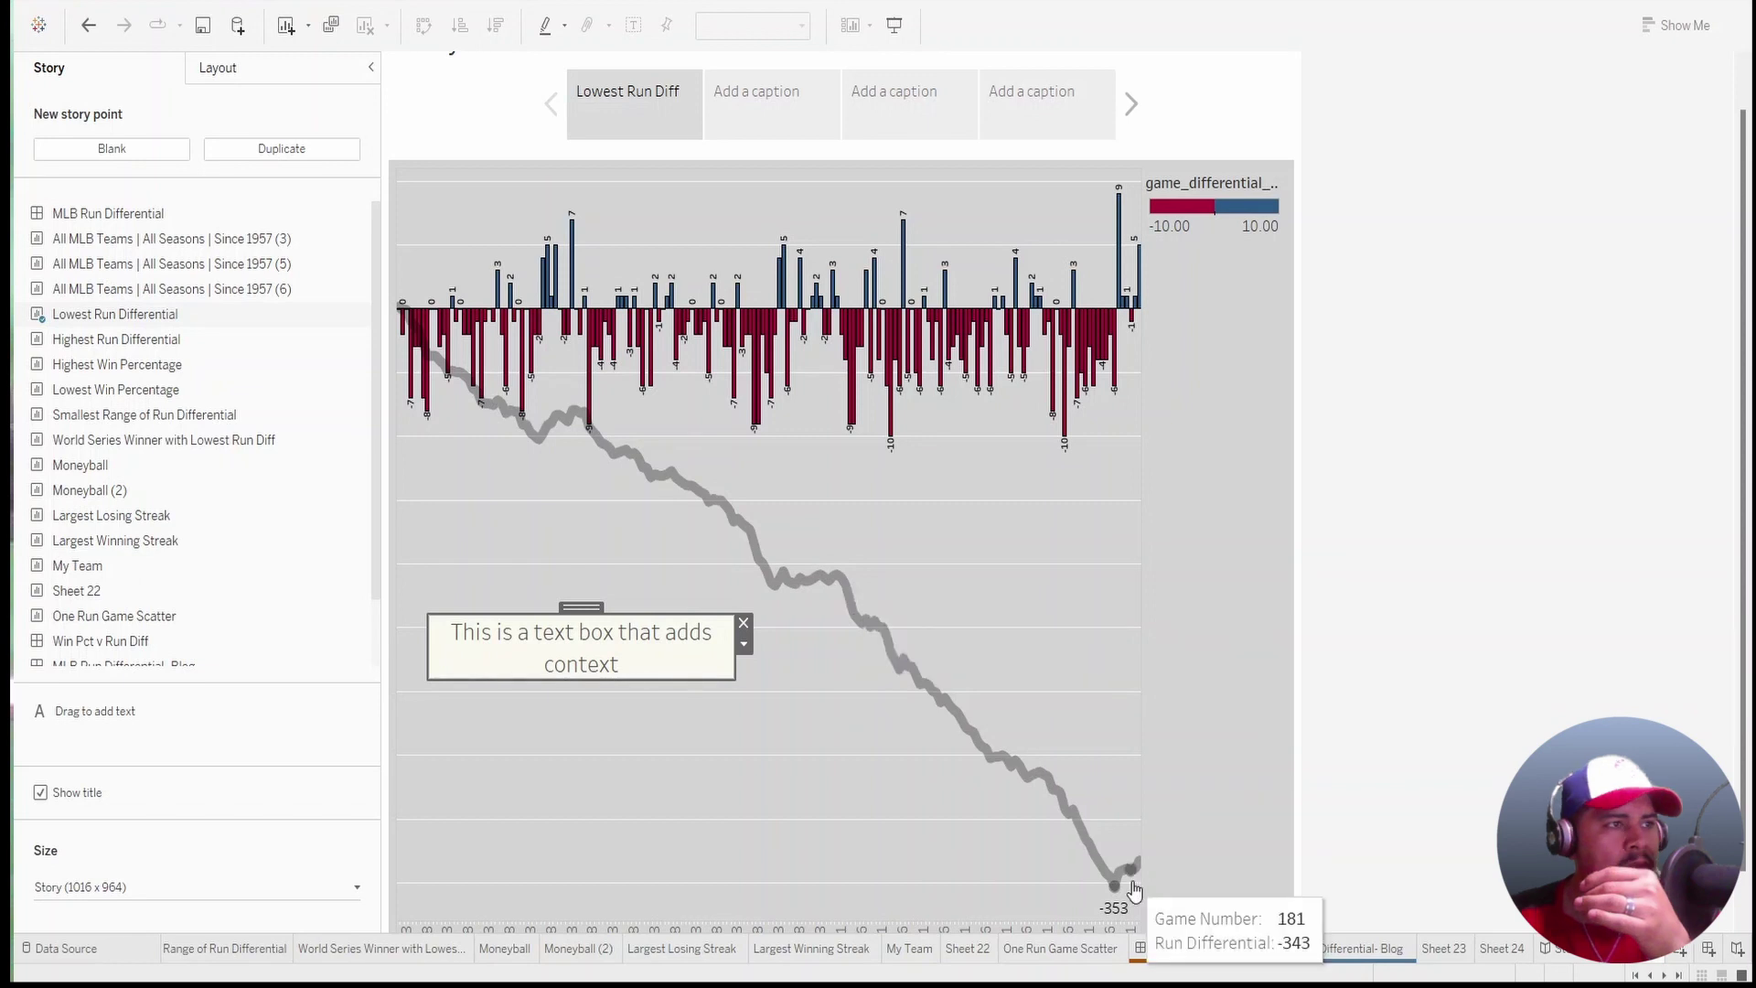
pyautogui.rightClick(843, 592)
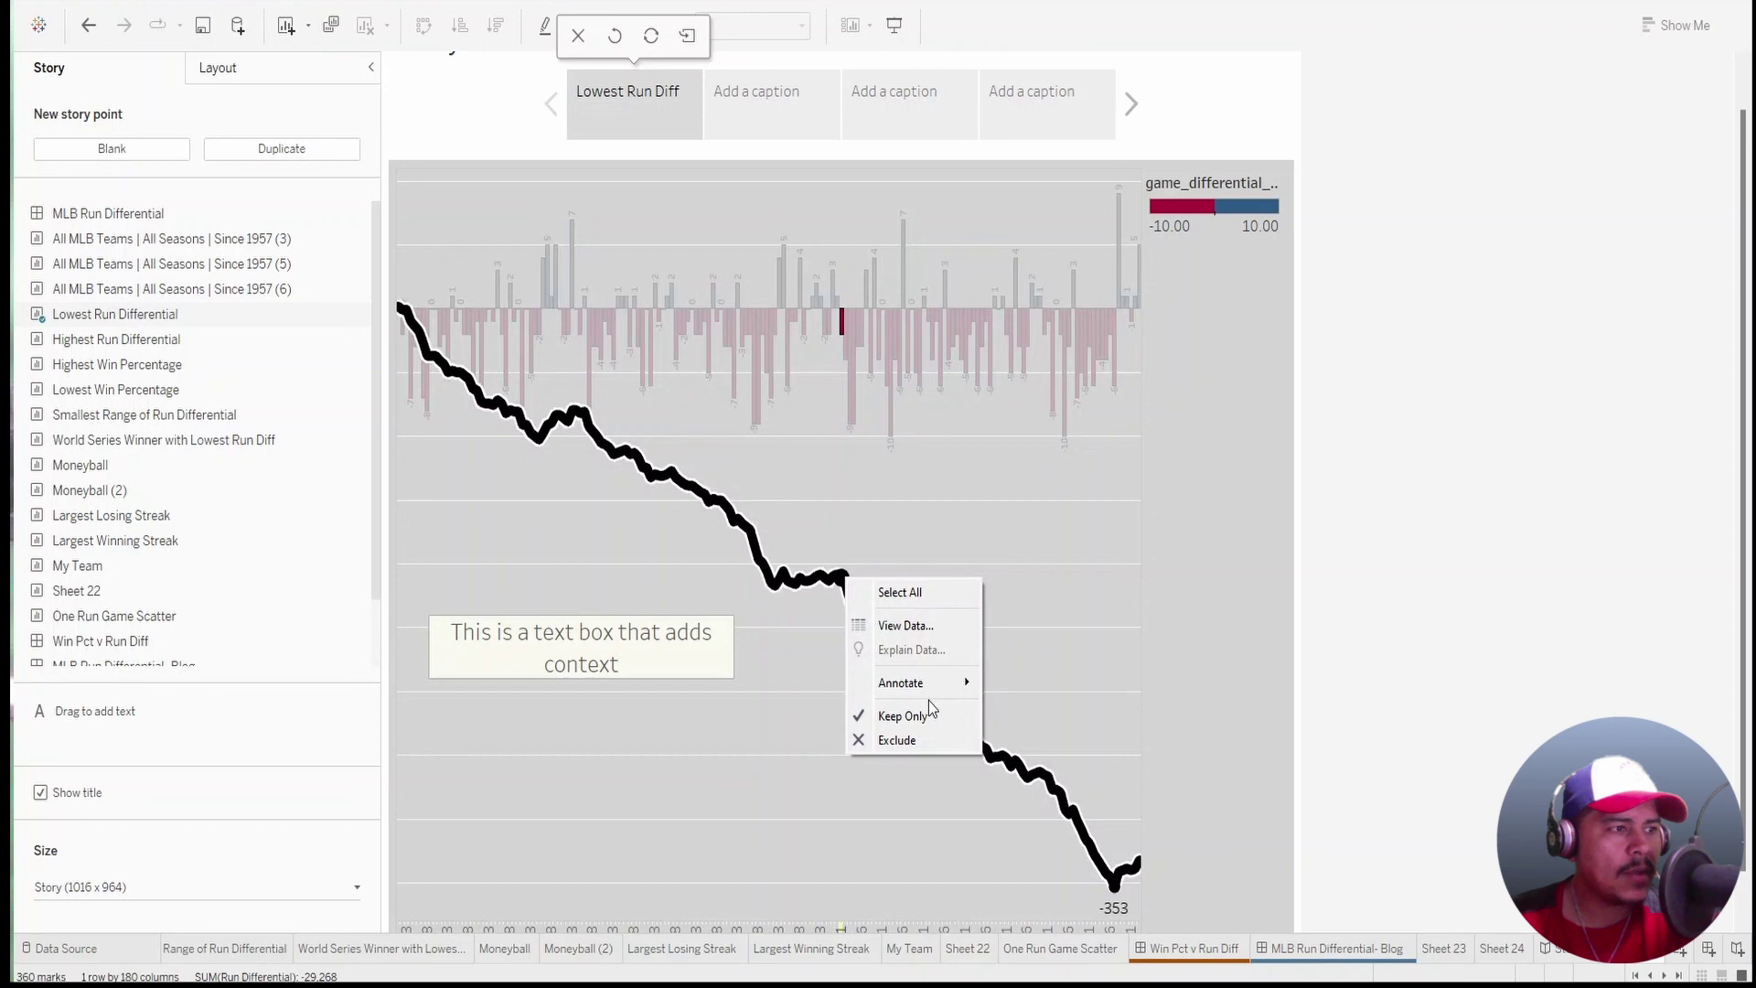
pyautogui.moveTo(960, 682)
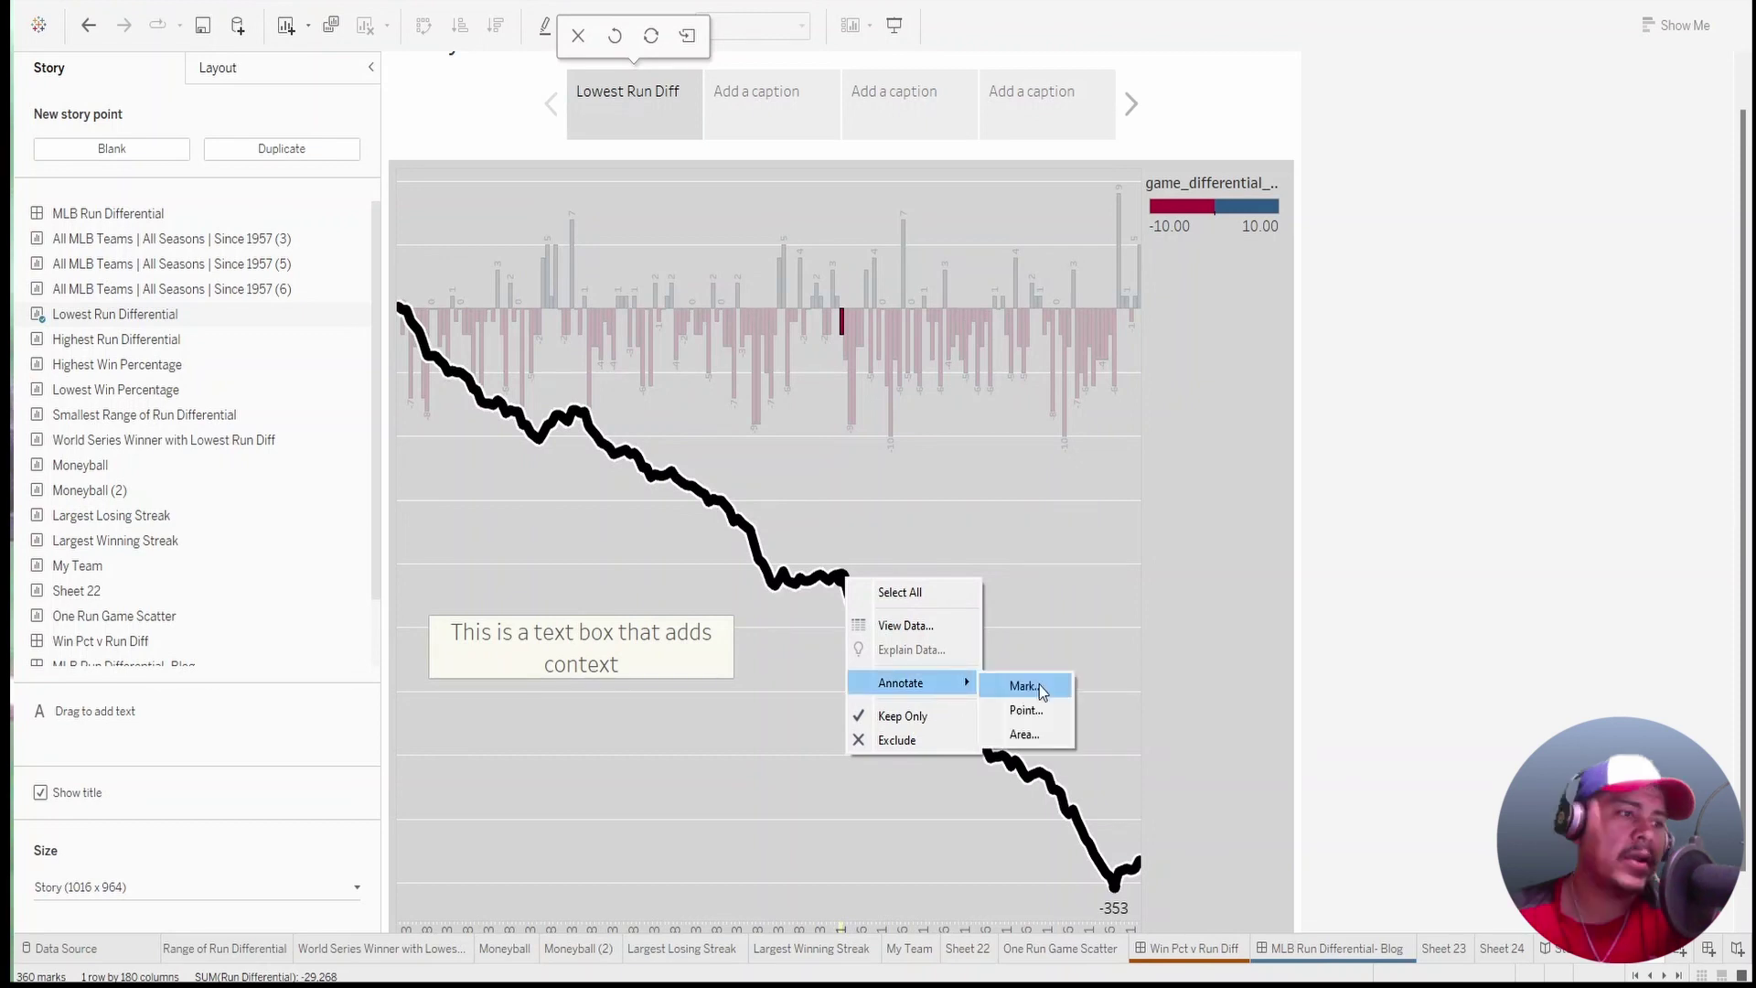
pyautogui.click(1039, 684)
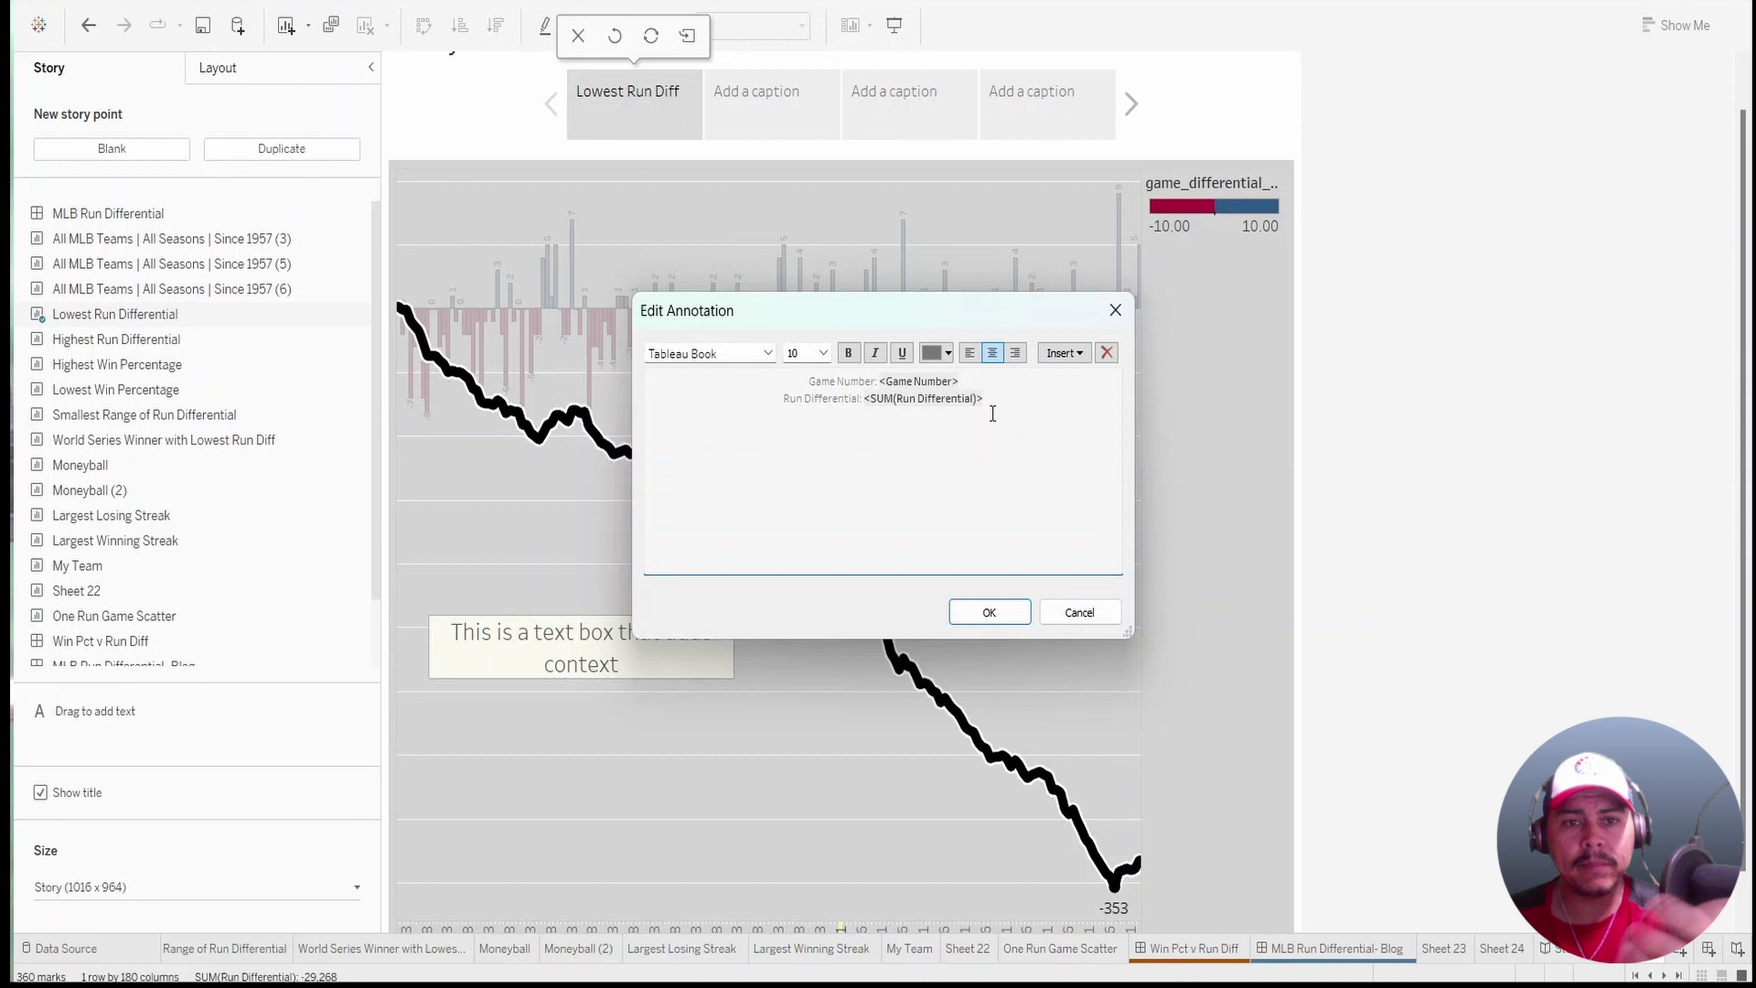
pyautogui.click(992, 413)
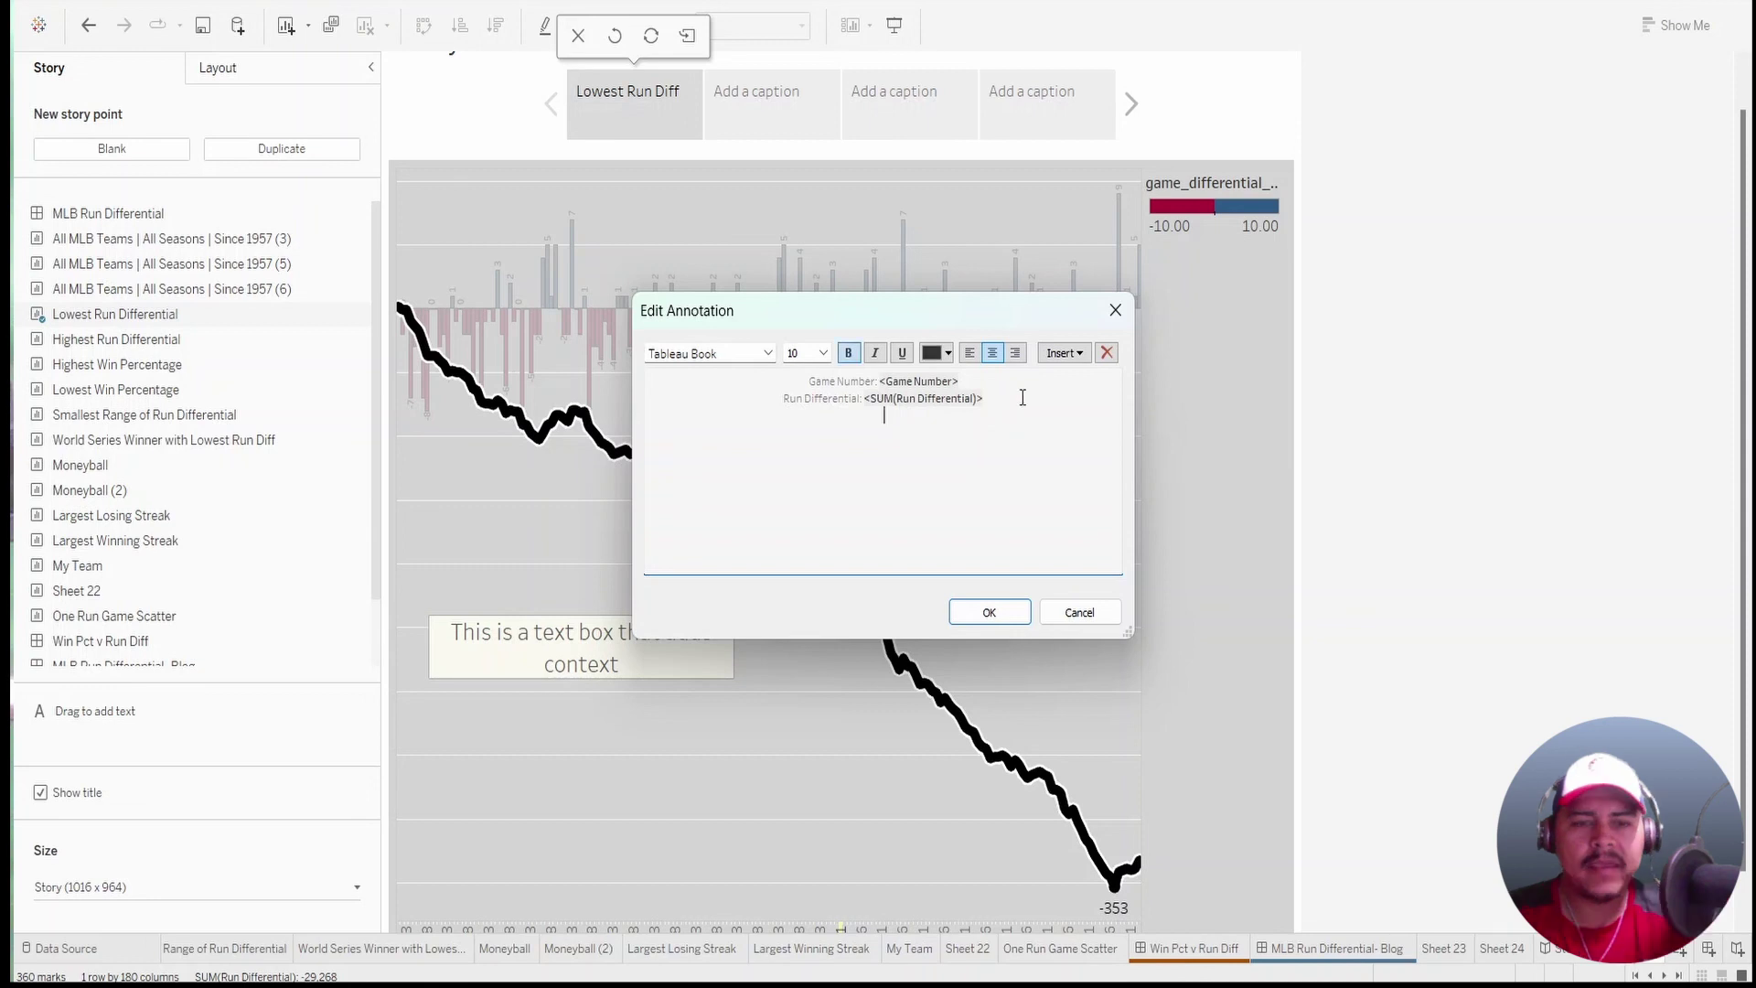
pyautogui.press('Return')
pyautogui.write('This is')
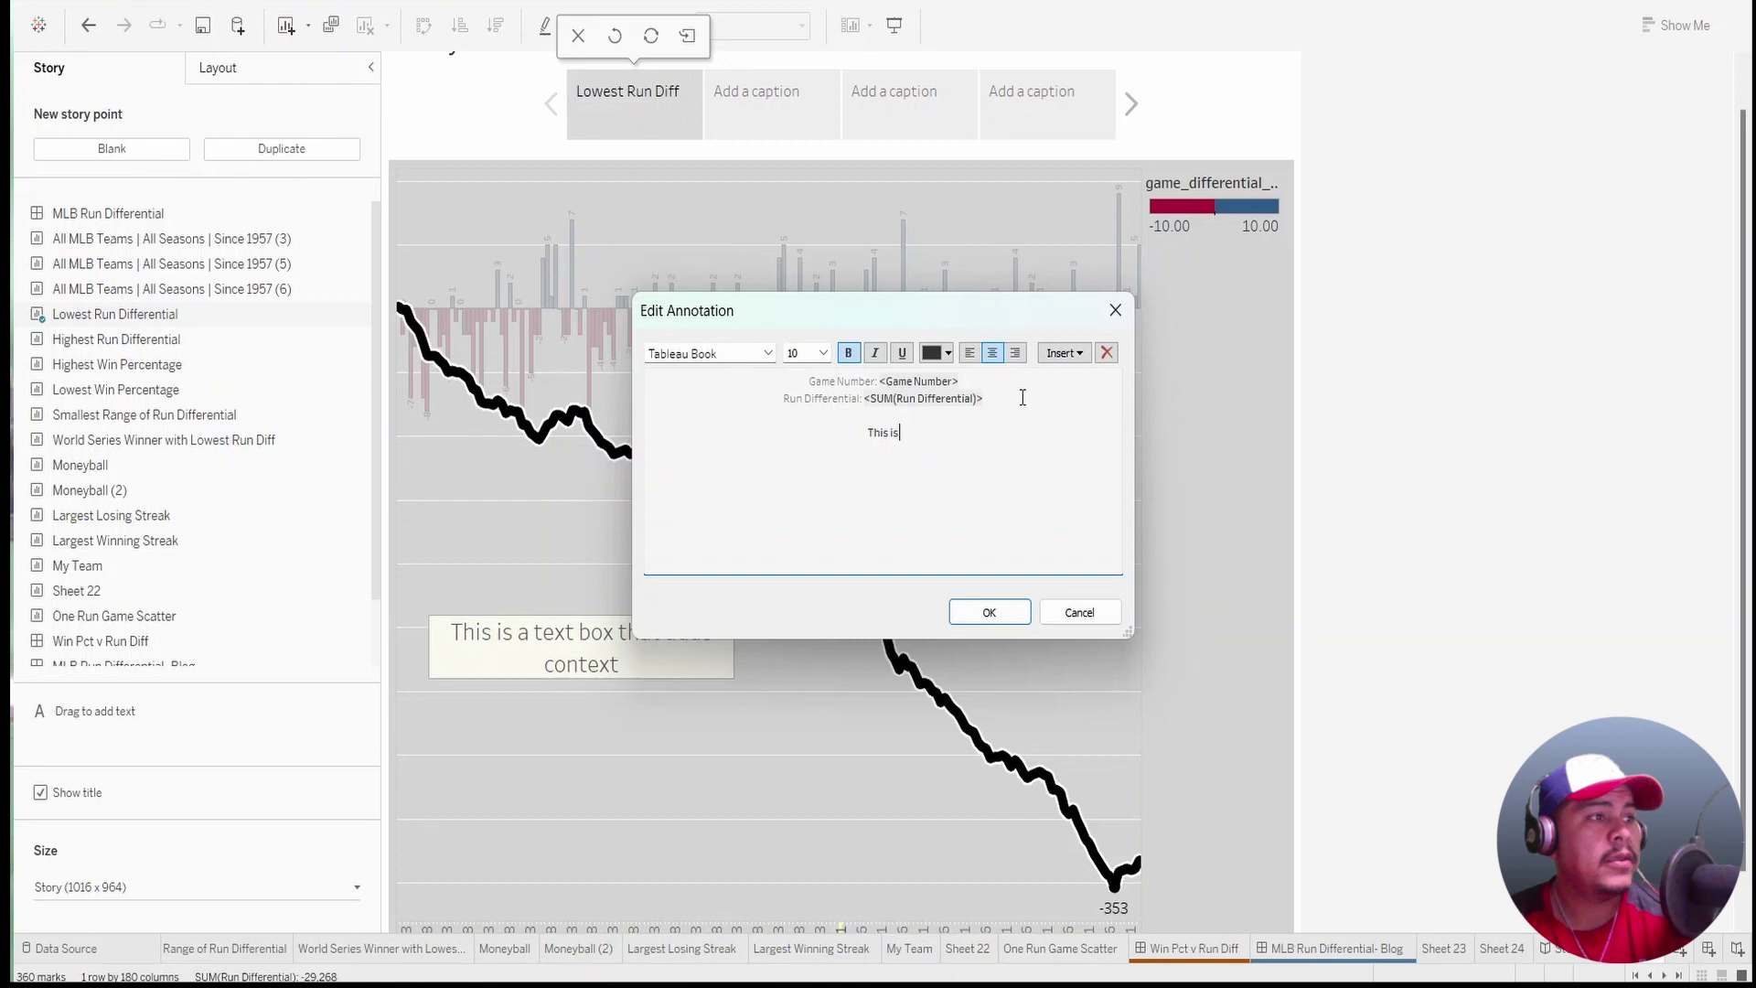
pyautogui.write(' where it really g')
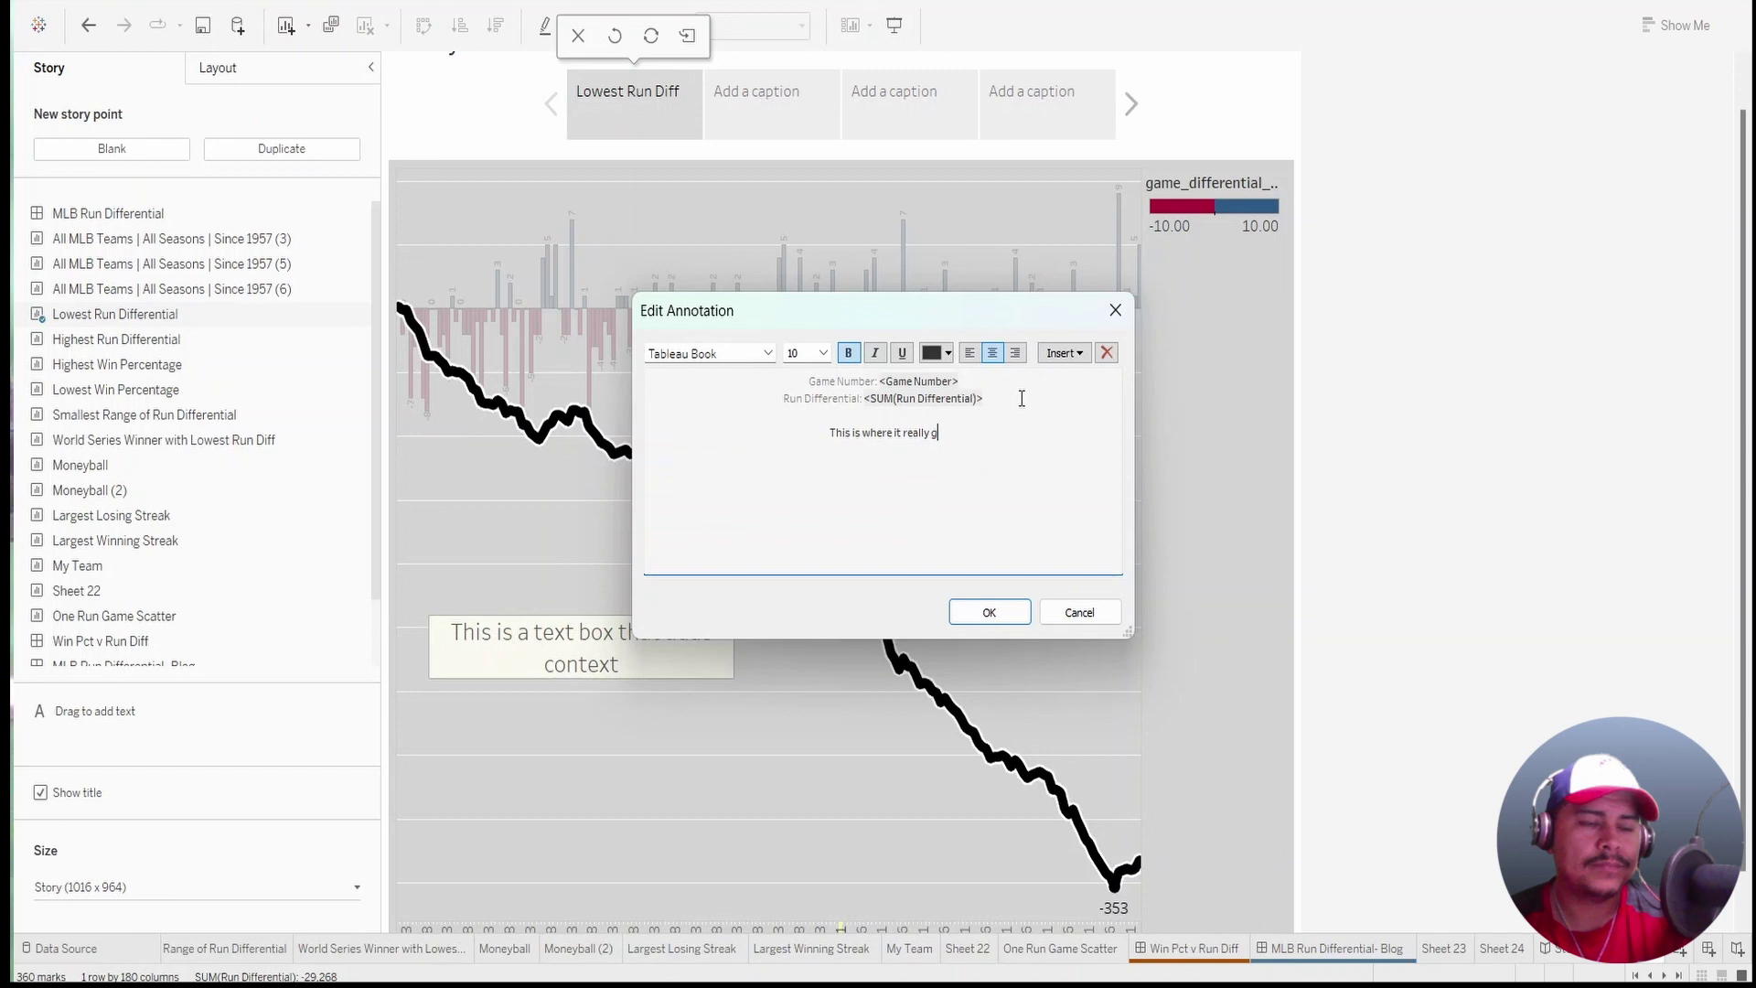
pyautogui.write('oes to sh')
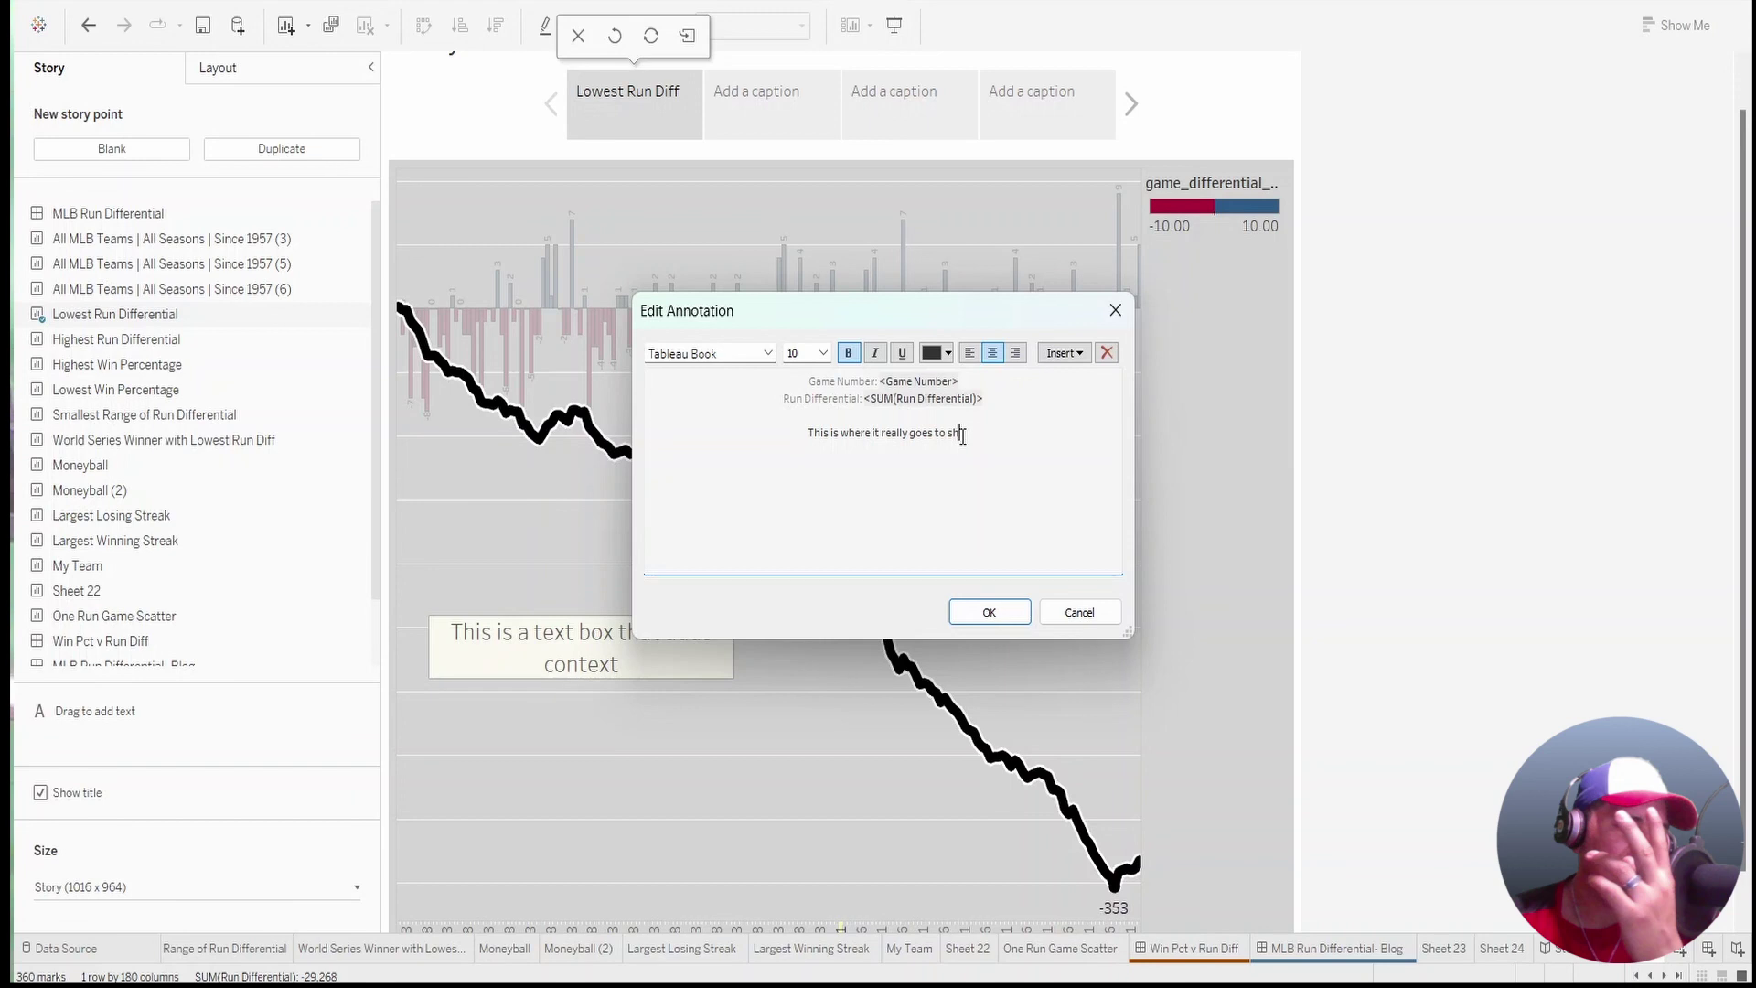
pyautogui.click(955, 608)
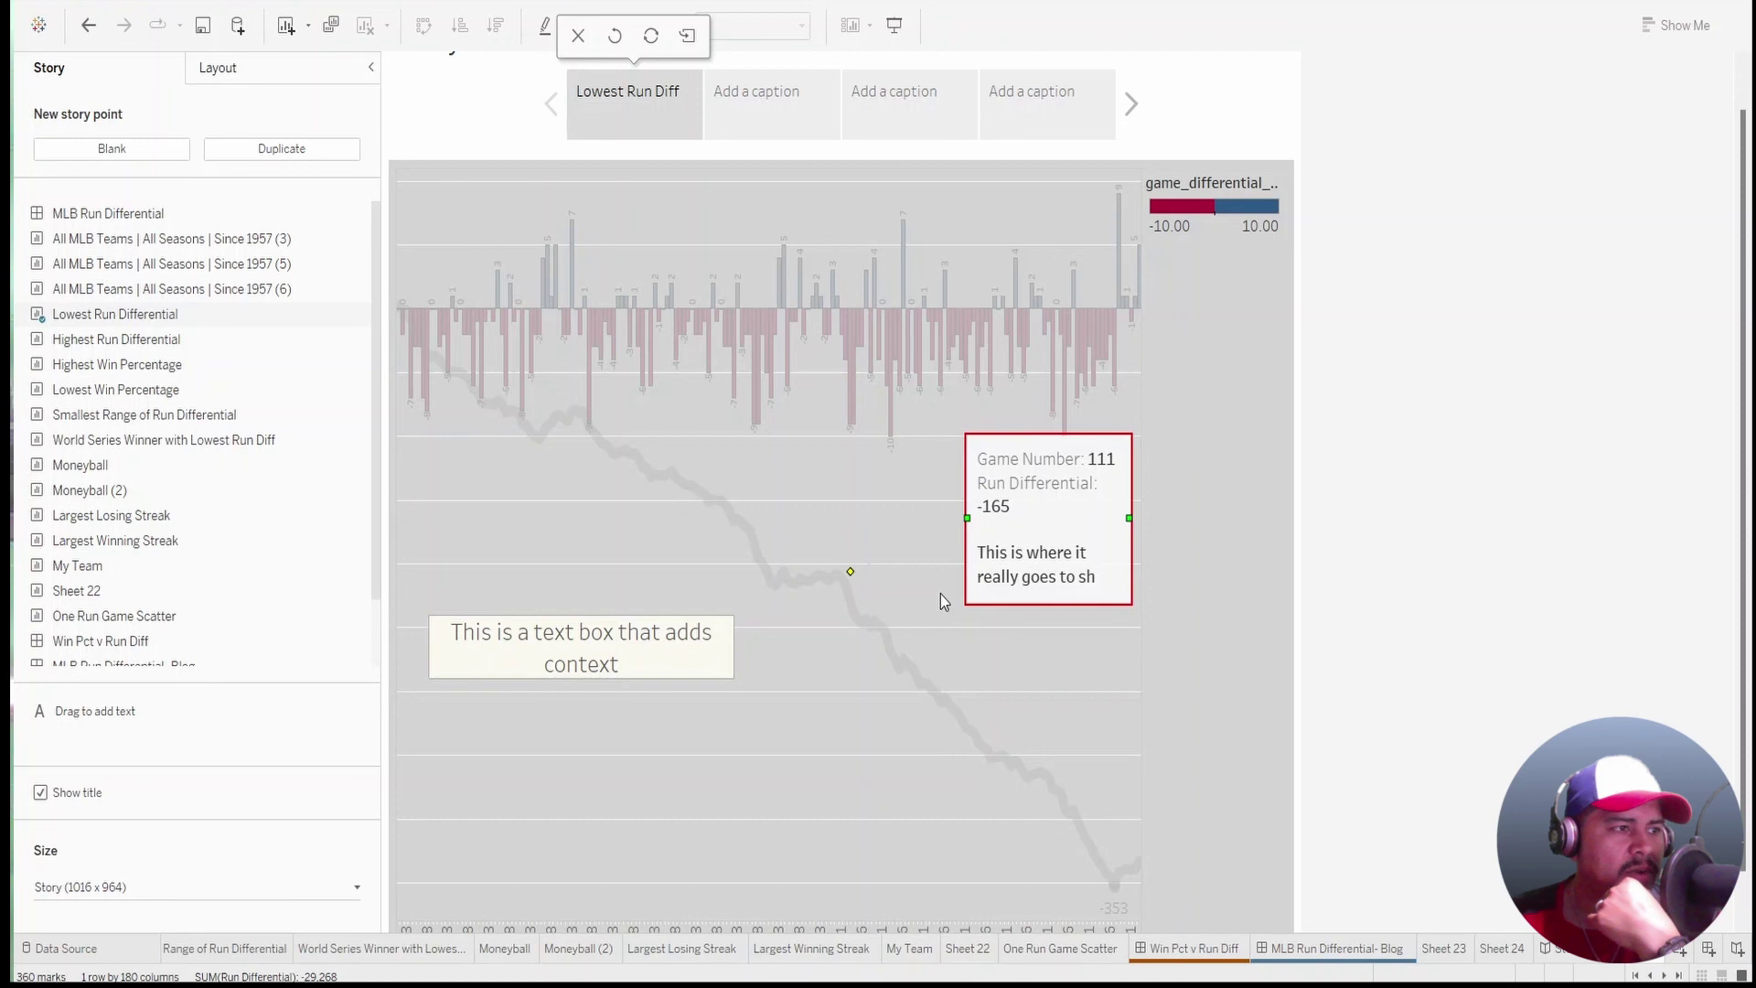
# Format the annotation's leader line as a solid black line with an arrow at its end.
pyautogui.rightClick(1028, 596)
pyautogui.click(1031, 605)
pyautogui.click(232, 300)
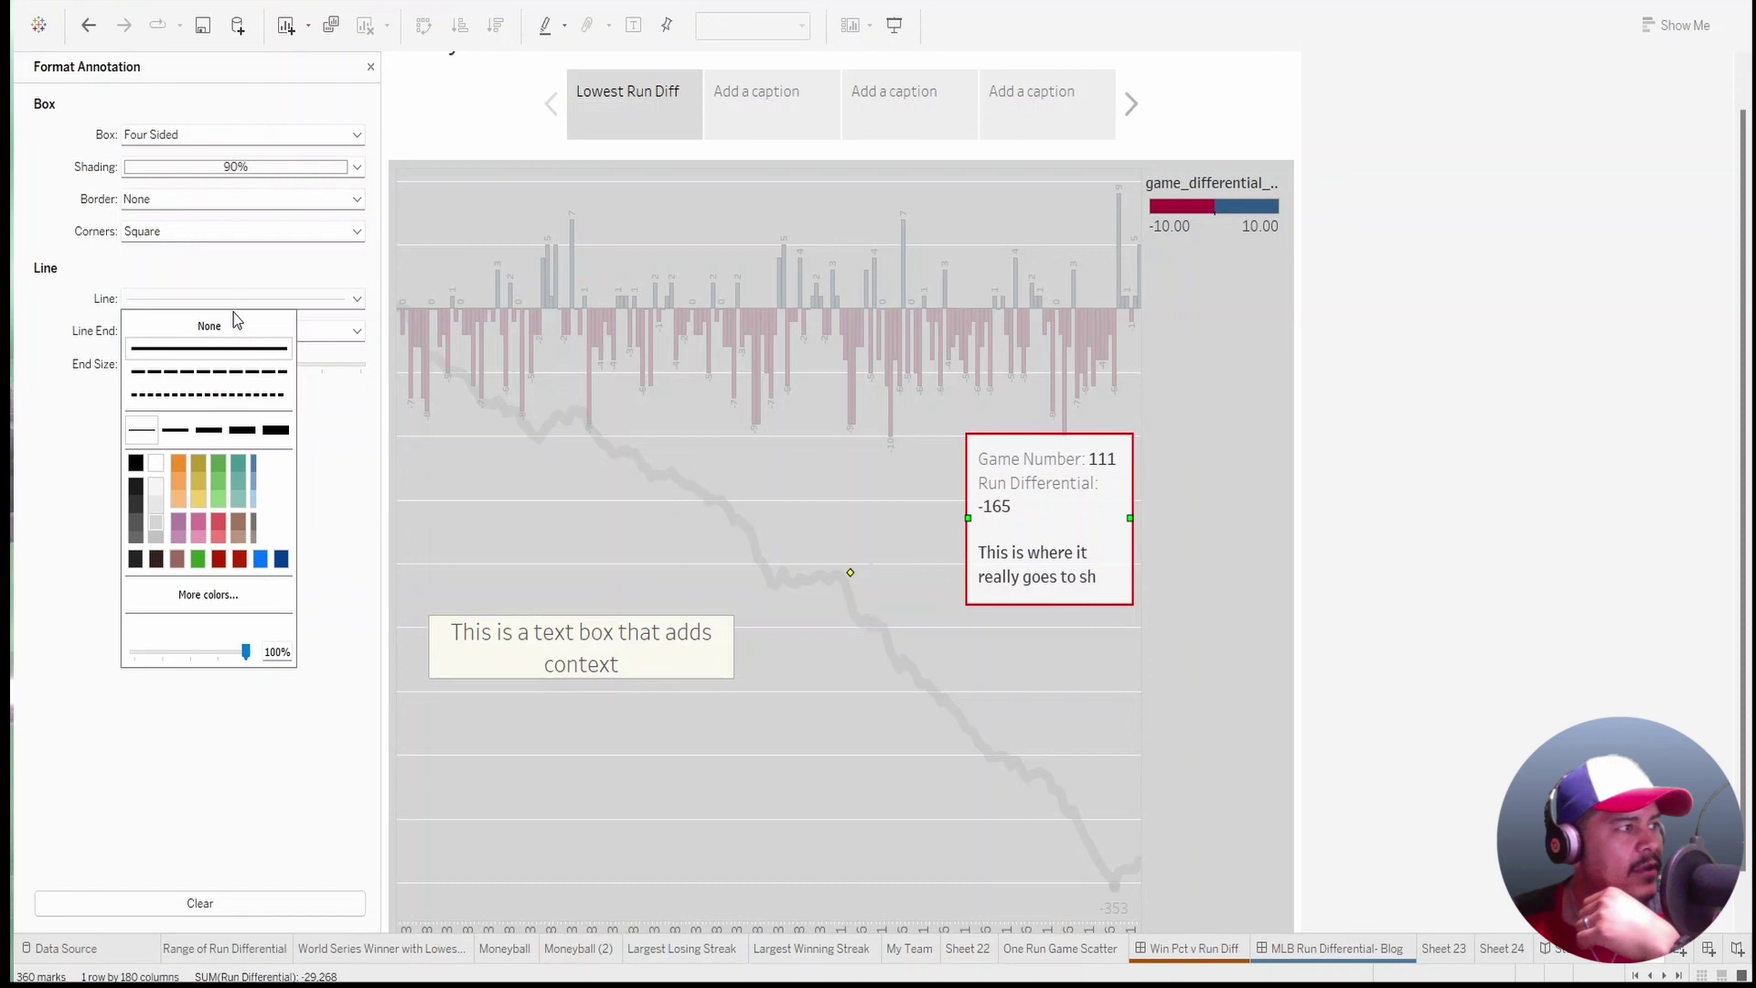
pyautogui.click(211, 348)
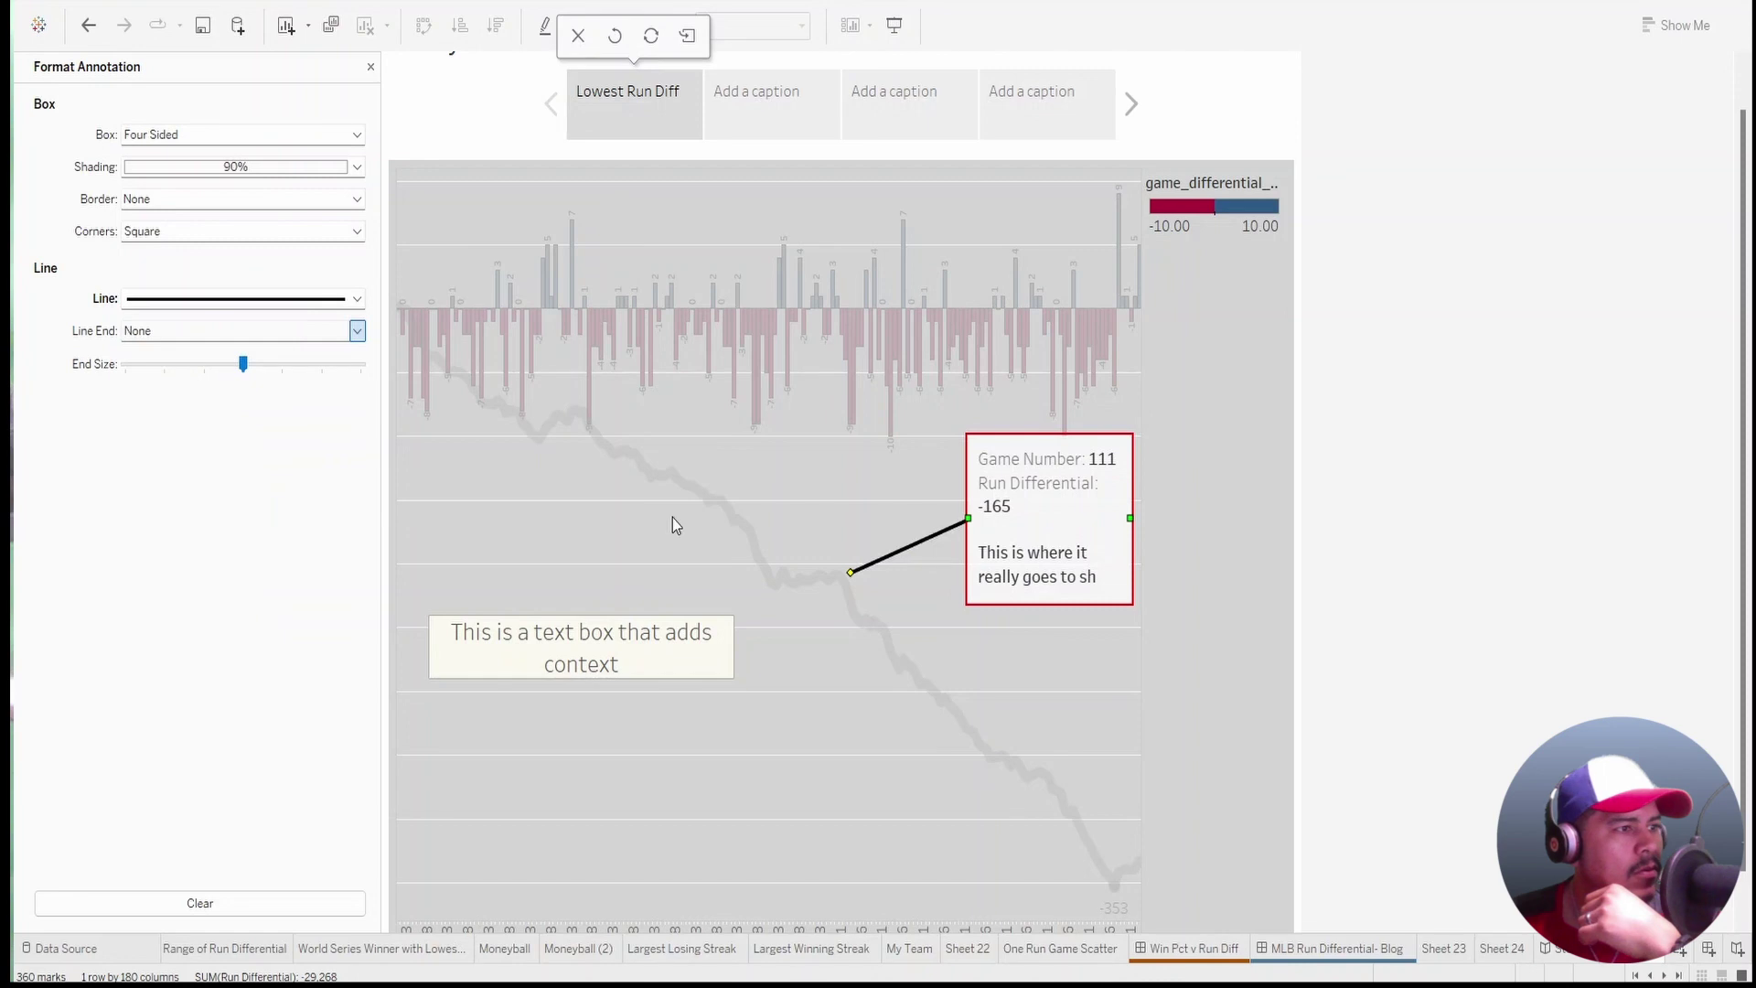
pyautogui.press('Down')
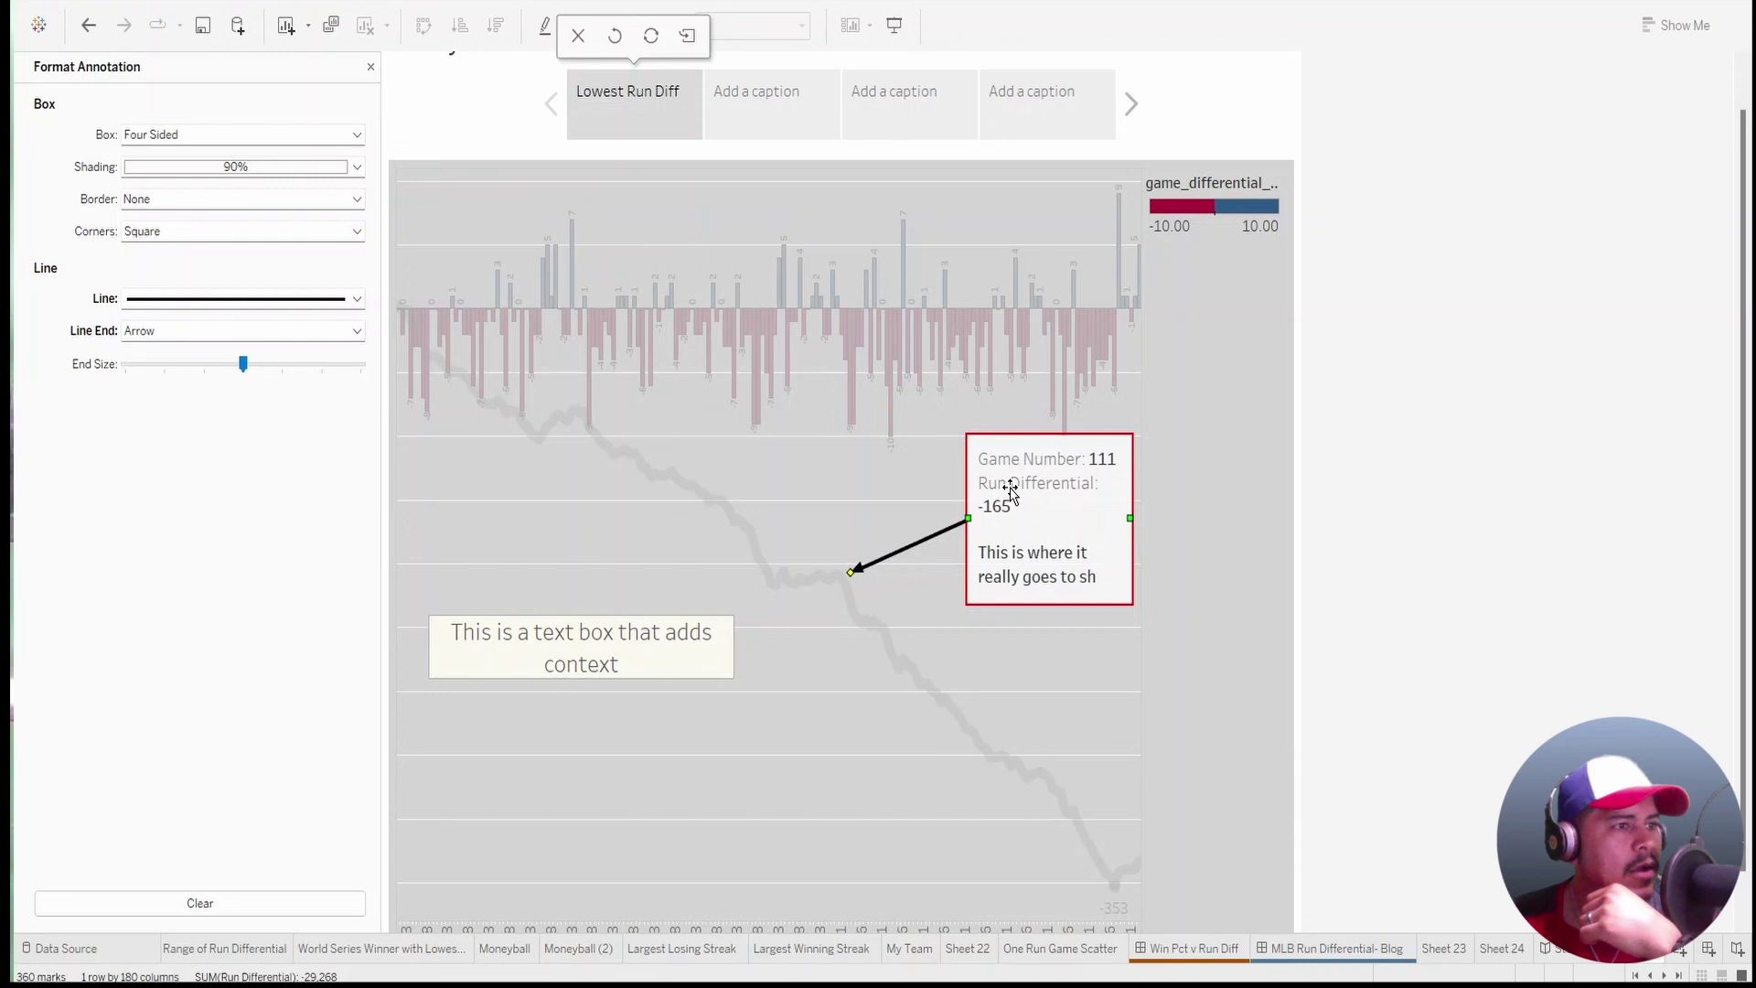
# Set the annotation text to size 8 and centred, and move its box lower and closer to the marked point on the line.
pyautogui.doubleClick(1010, 494)
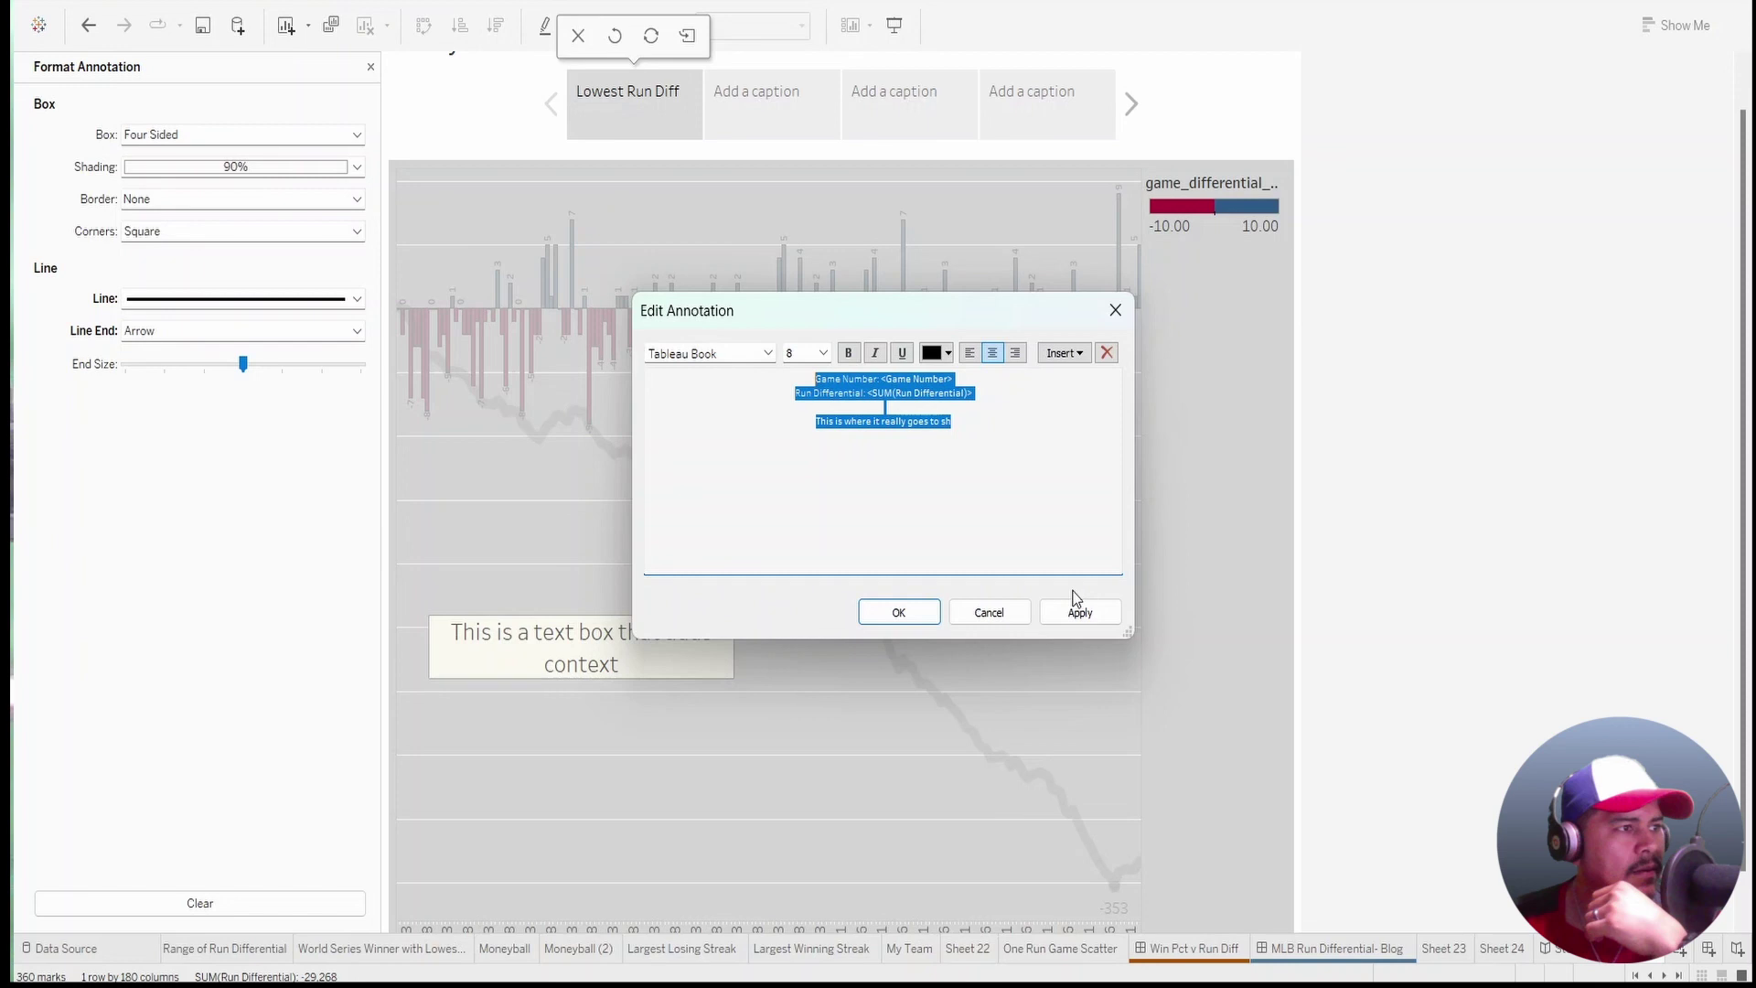
pyautogui.press('Return')
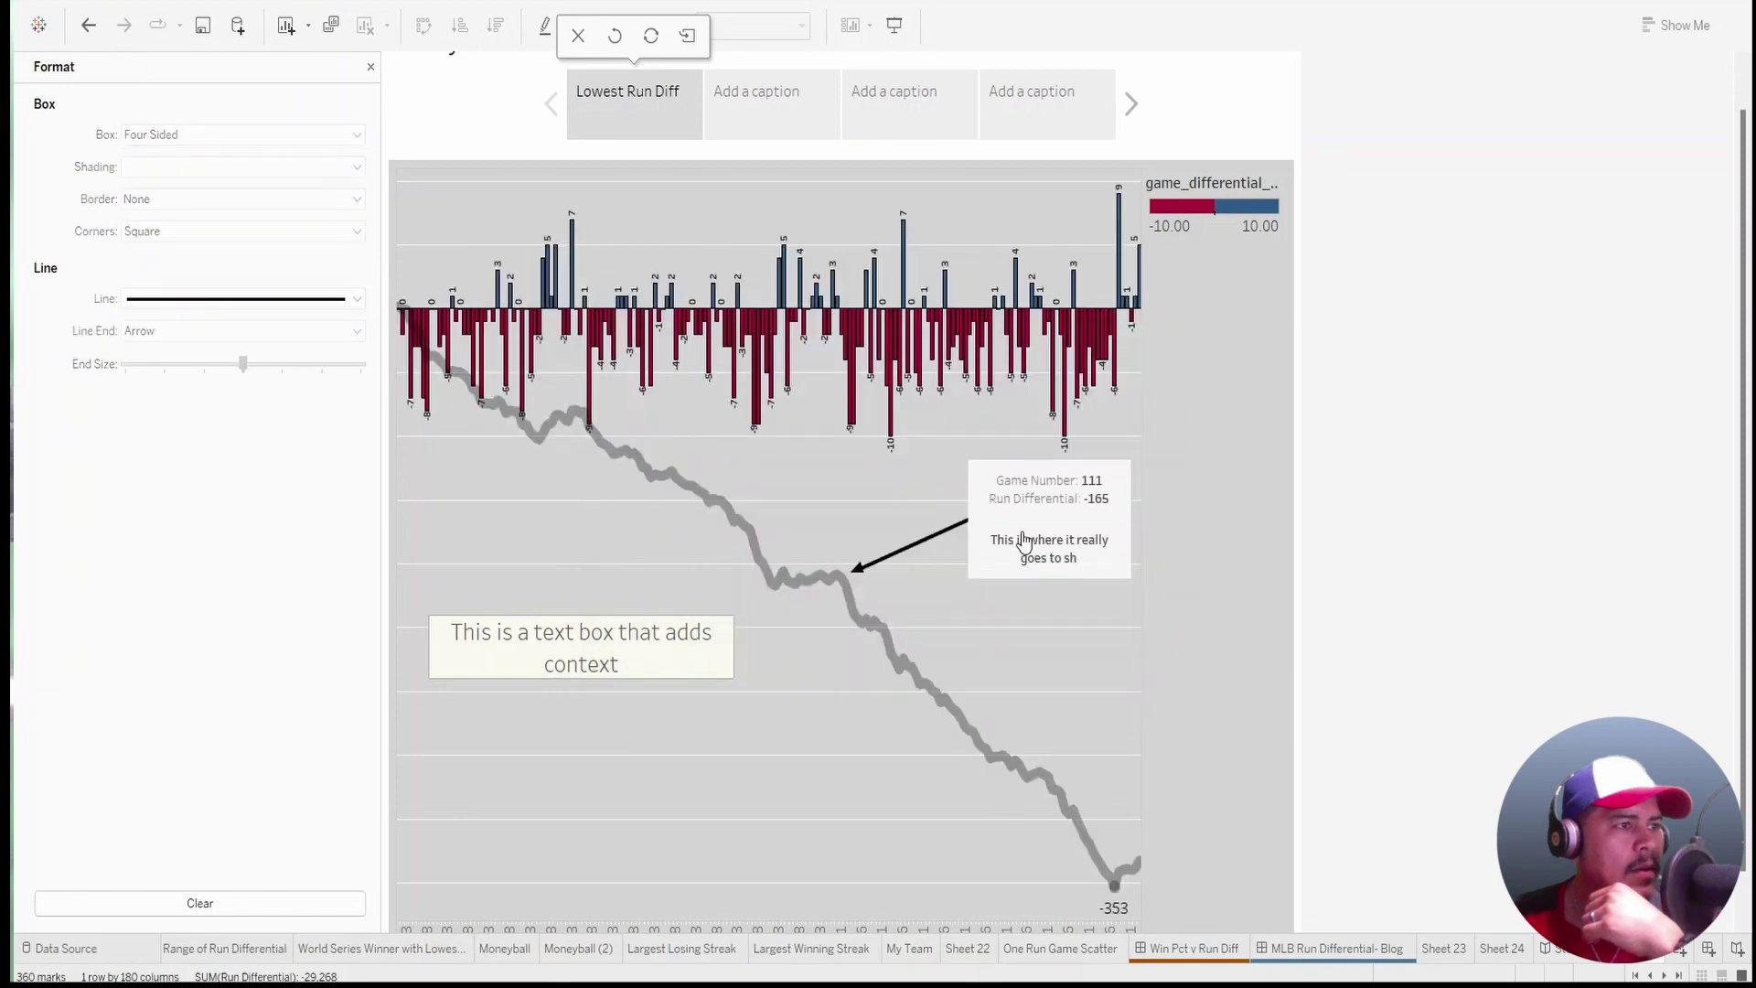
pyautogui.moveTo(1024, 541); pyautogui.dragTo(992, 584)
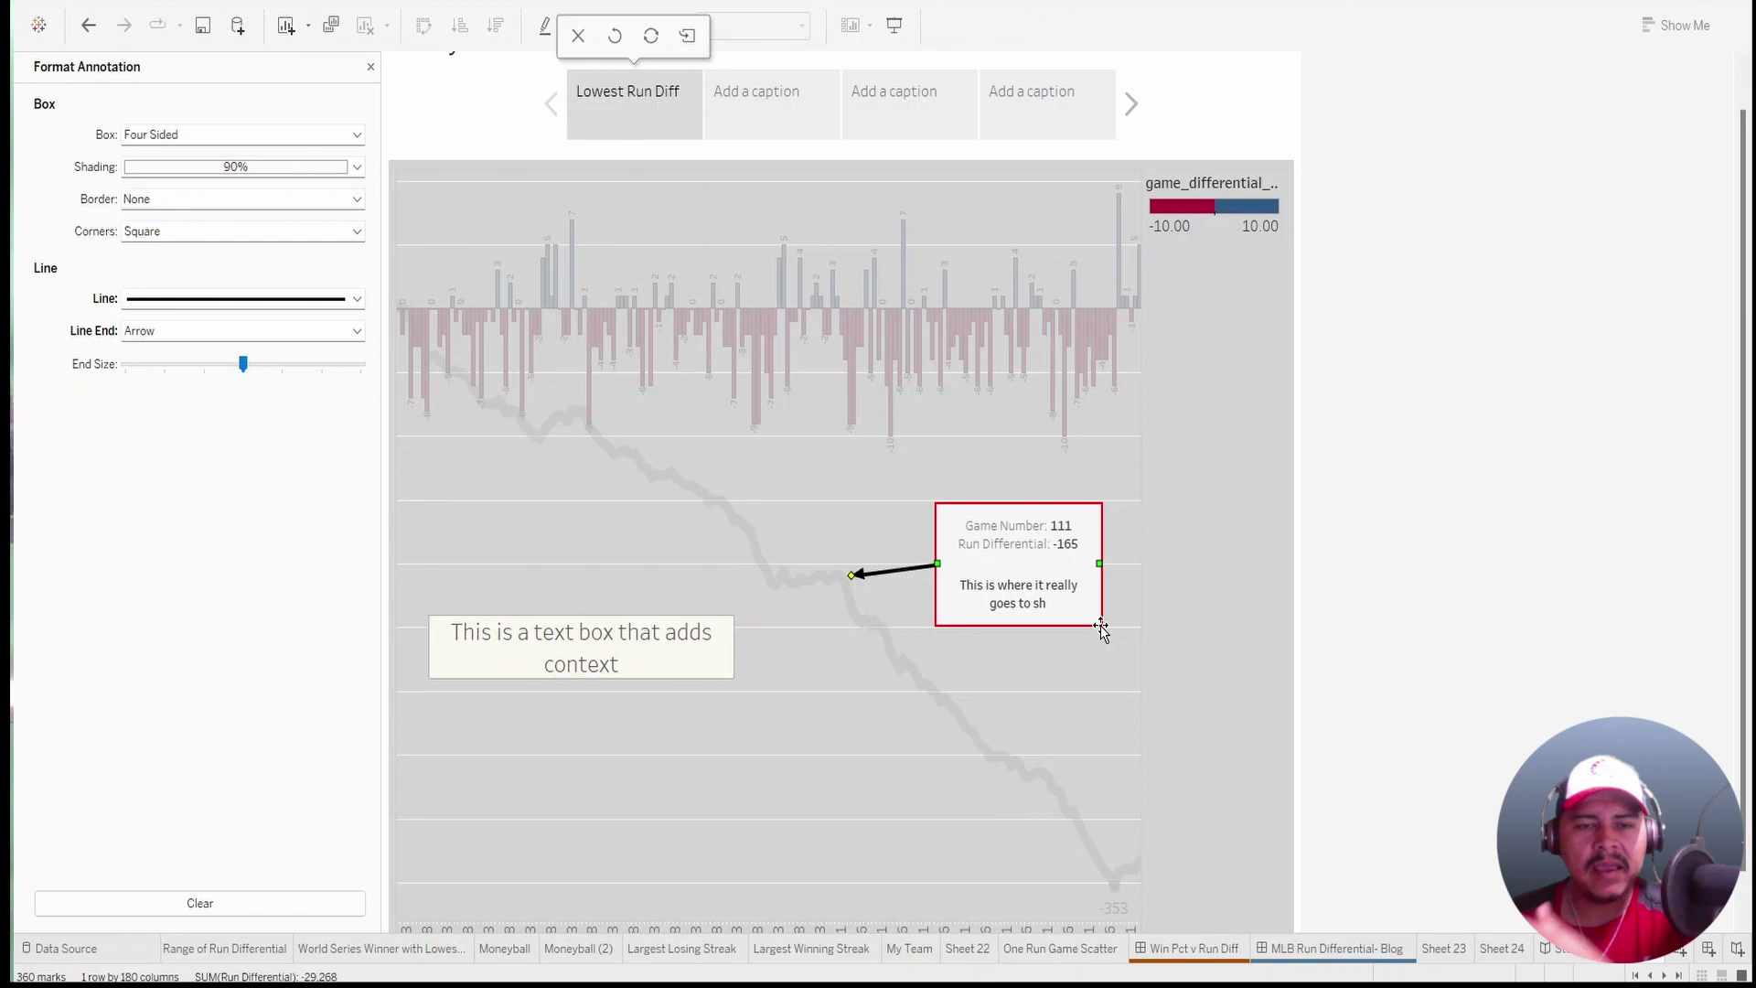
pyautogui.press('Escape')
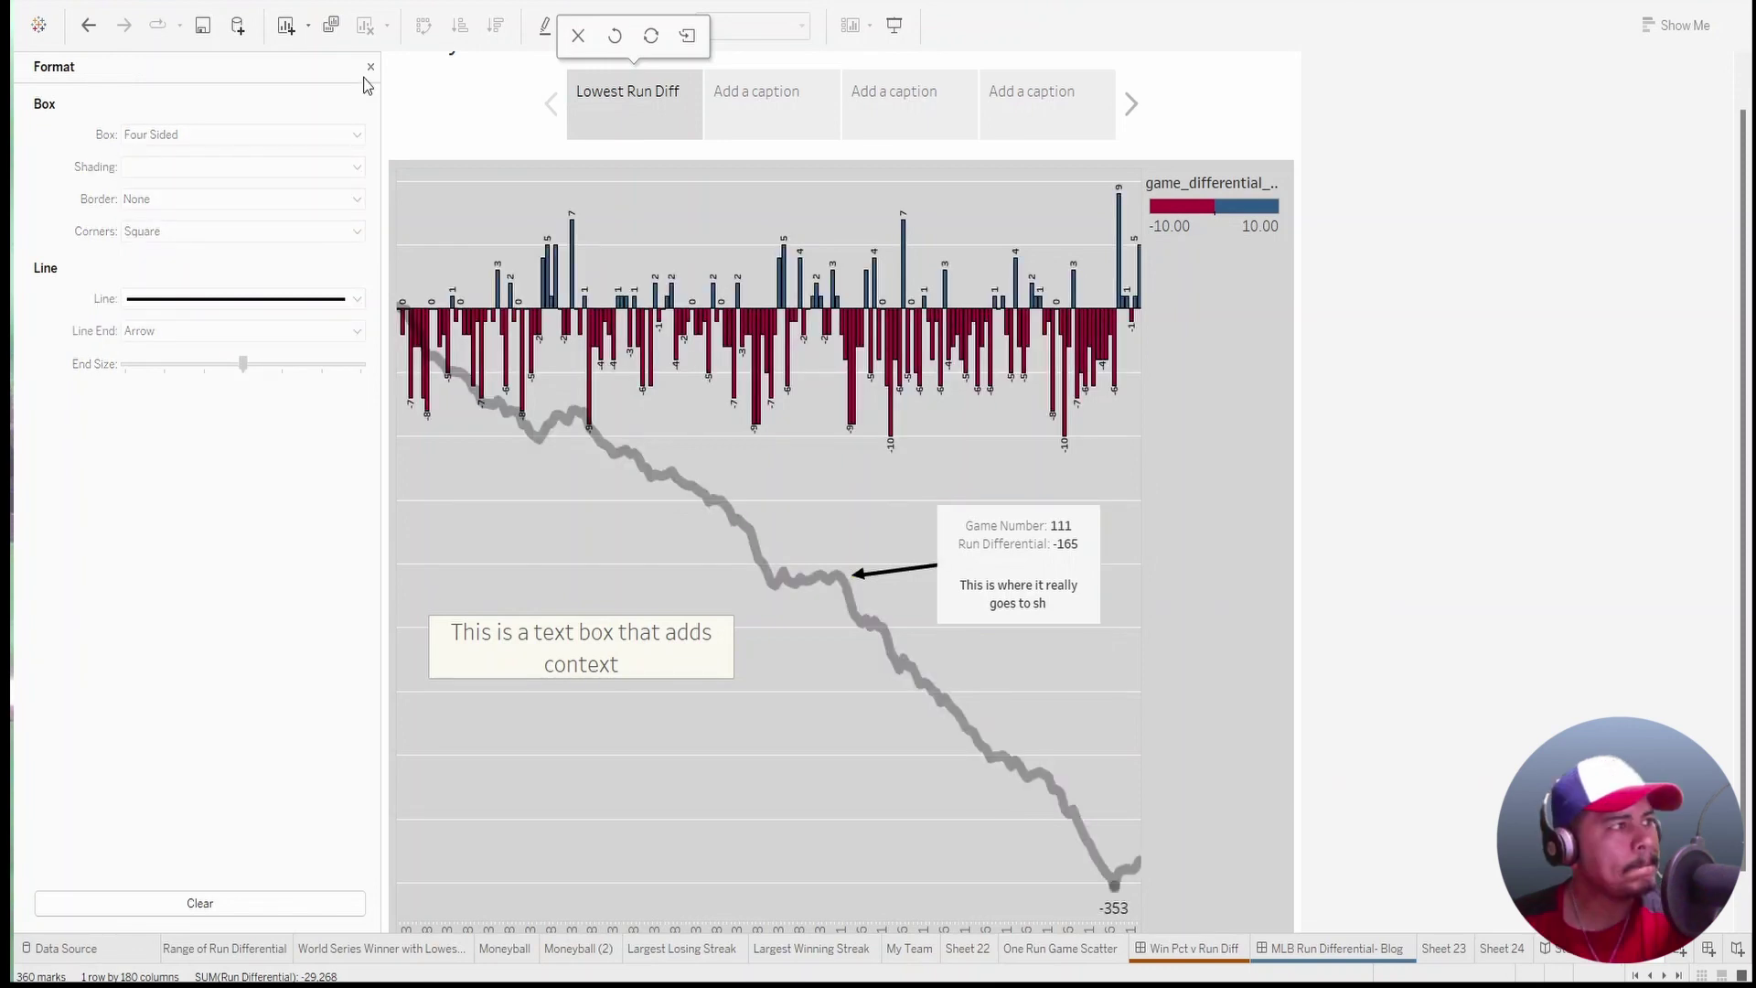
pyautogui.click(370, 66)
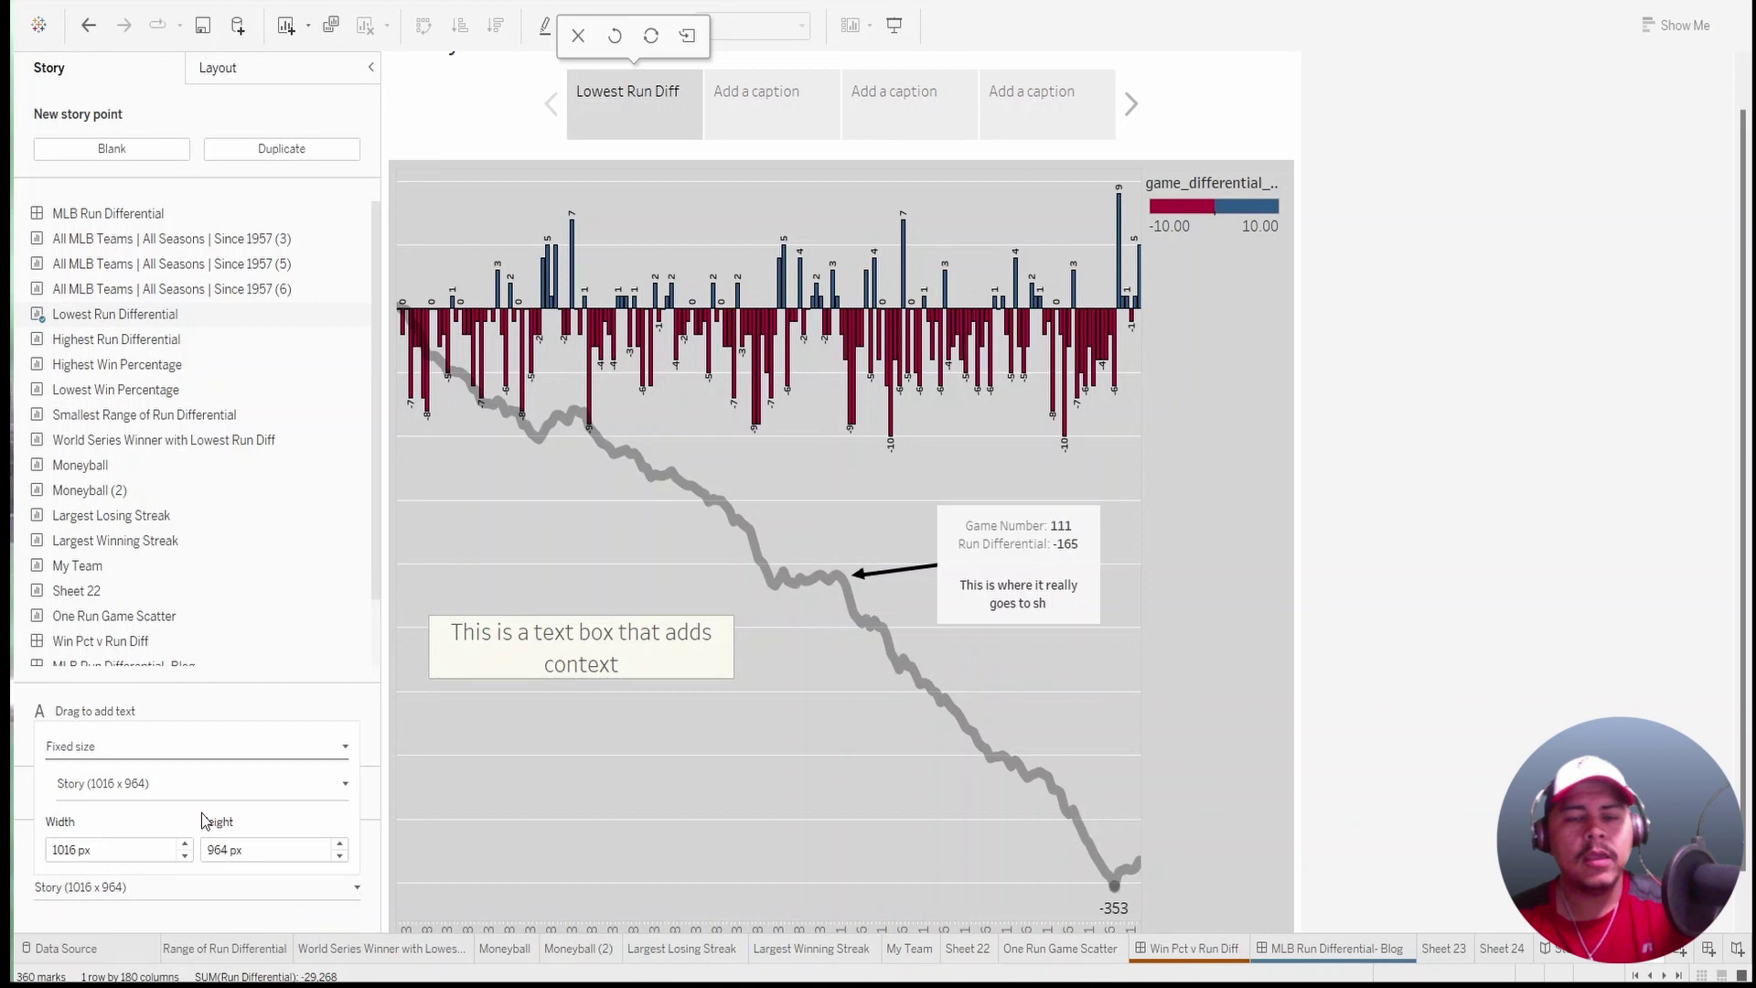
# Look through the preset sizes available for the fixed-size story without changing the current one.
pyautogui.click(235, 784)
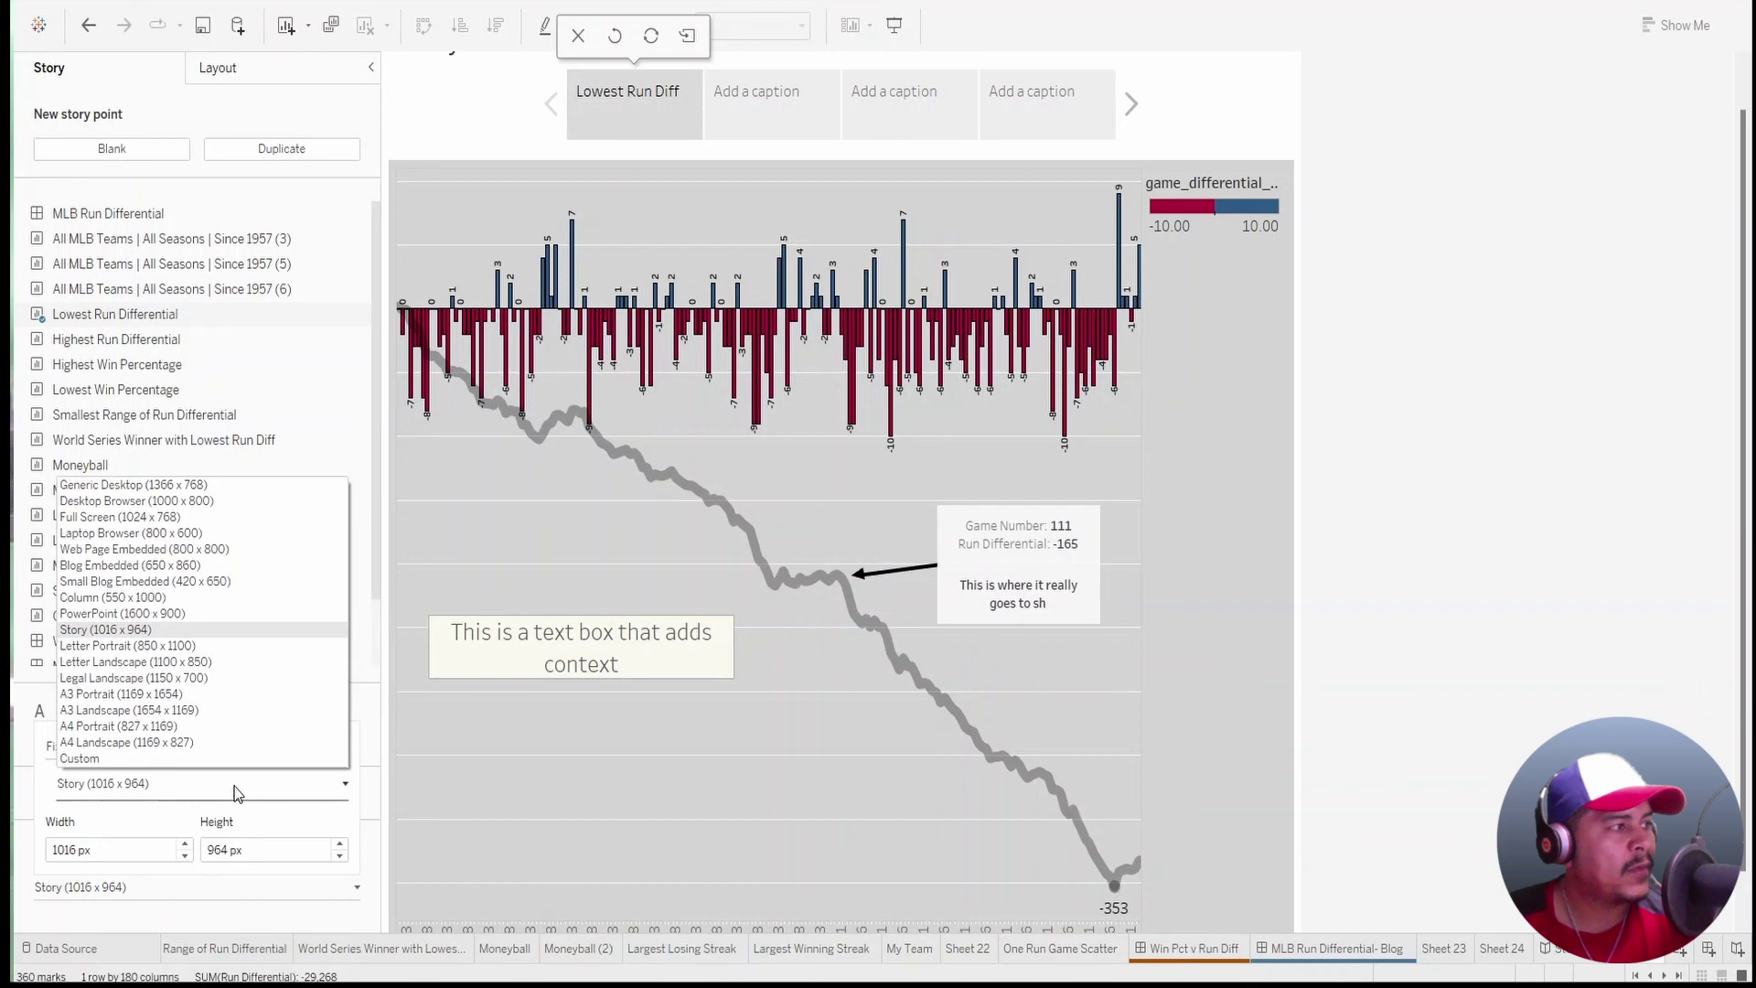
pyautogui.click(1278, 729)
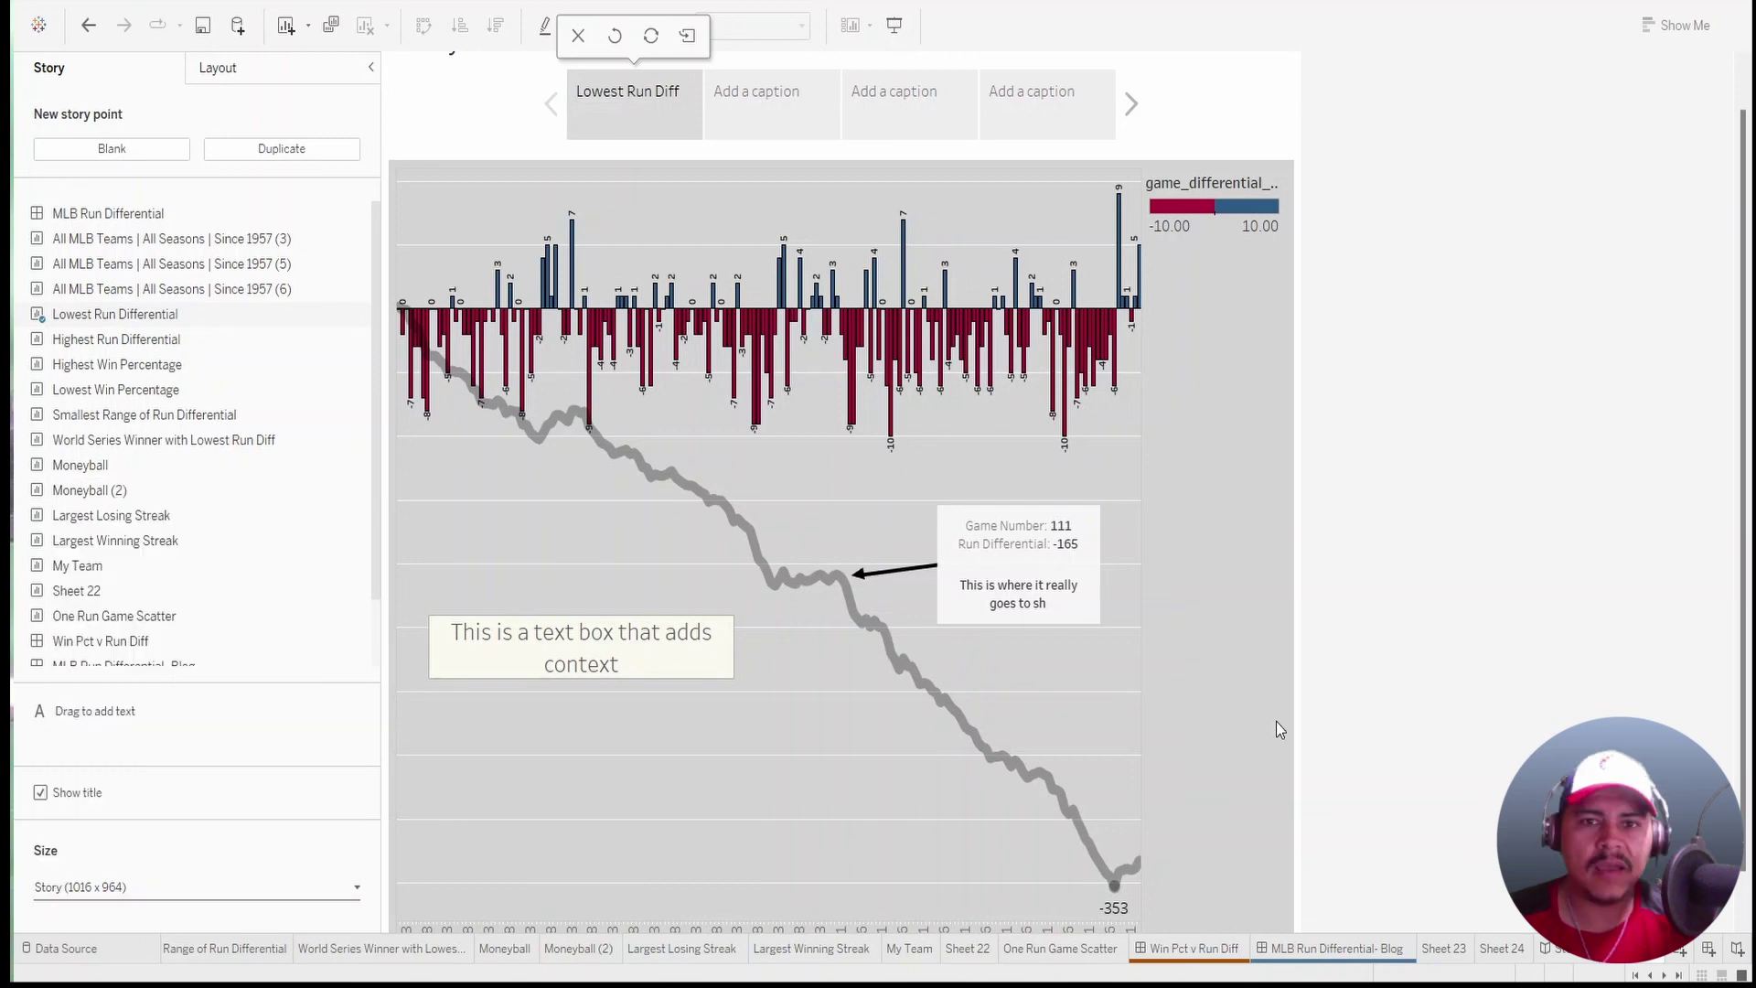
# Try the Arrows only navigator style, return to Caption boxes, and turn off the story navigator's arrows.
pyautogui.click(275, 78)
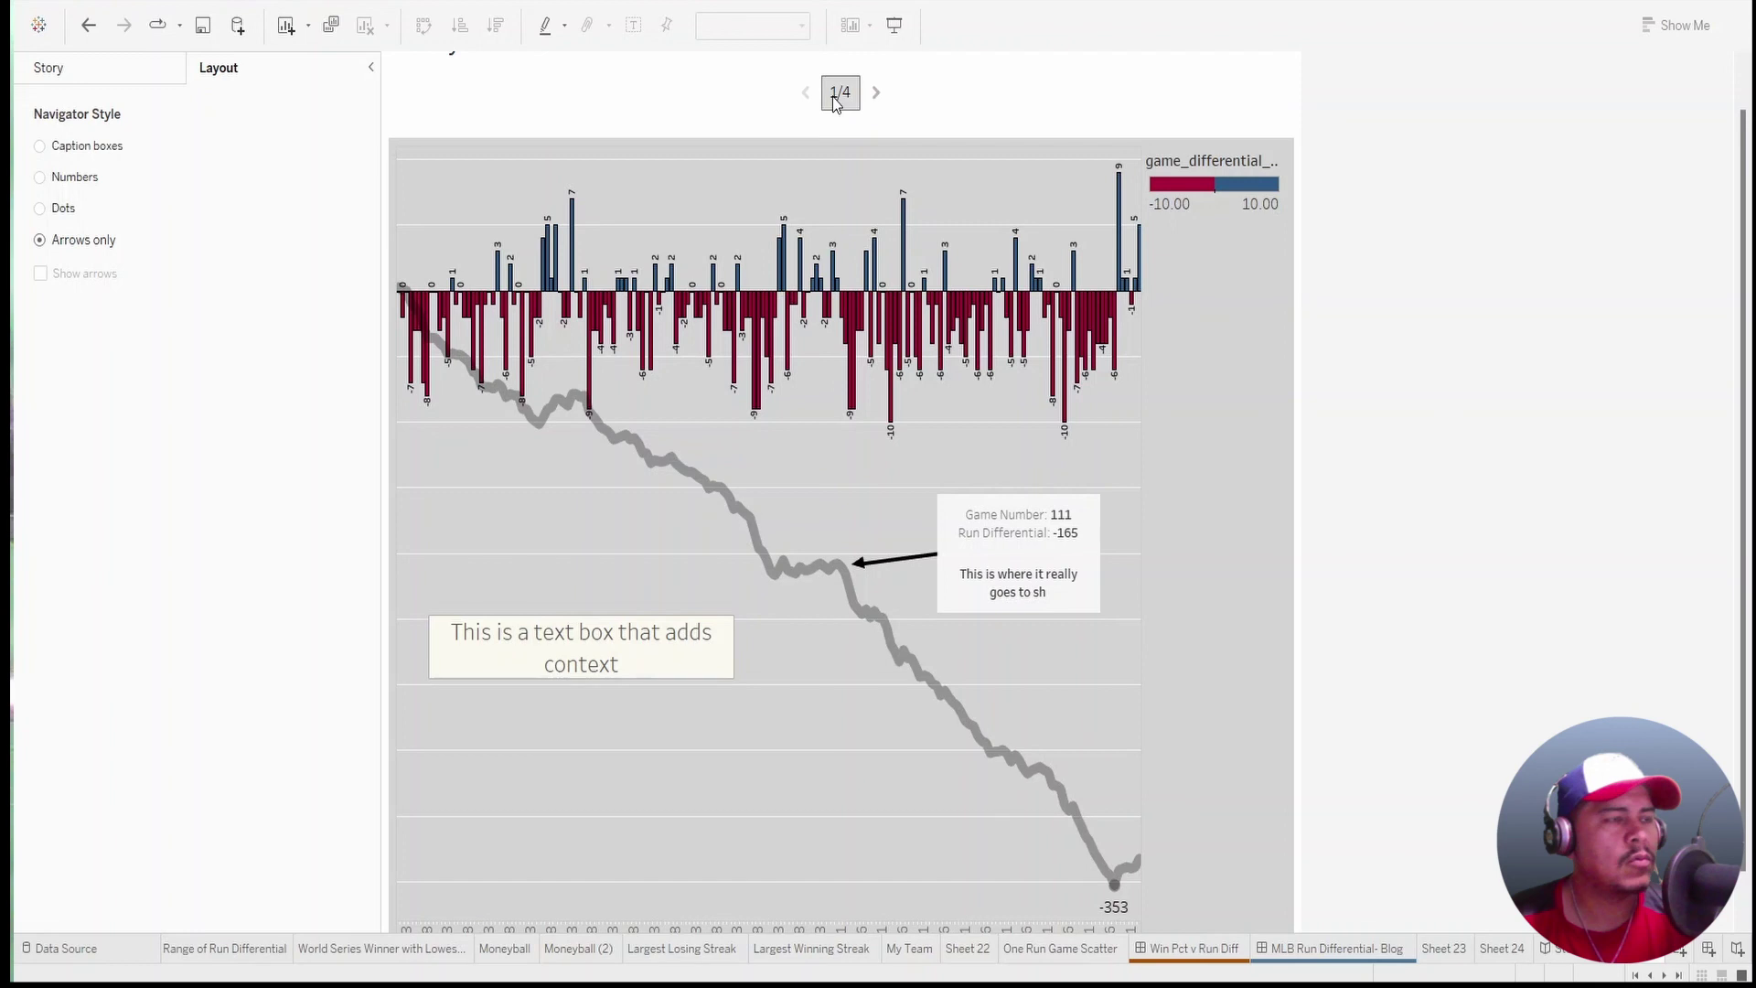
pyautogui.click(40, 146)
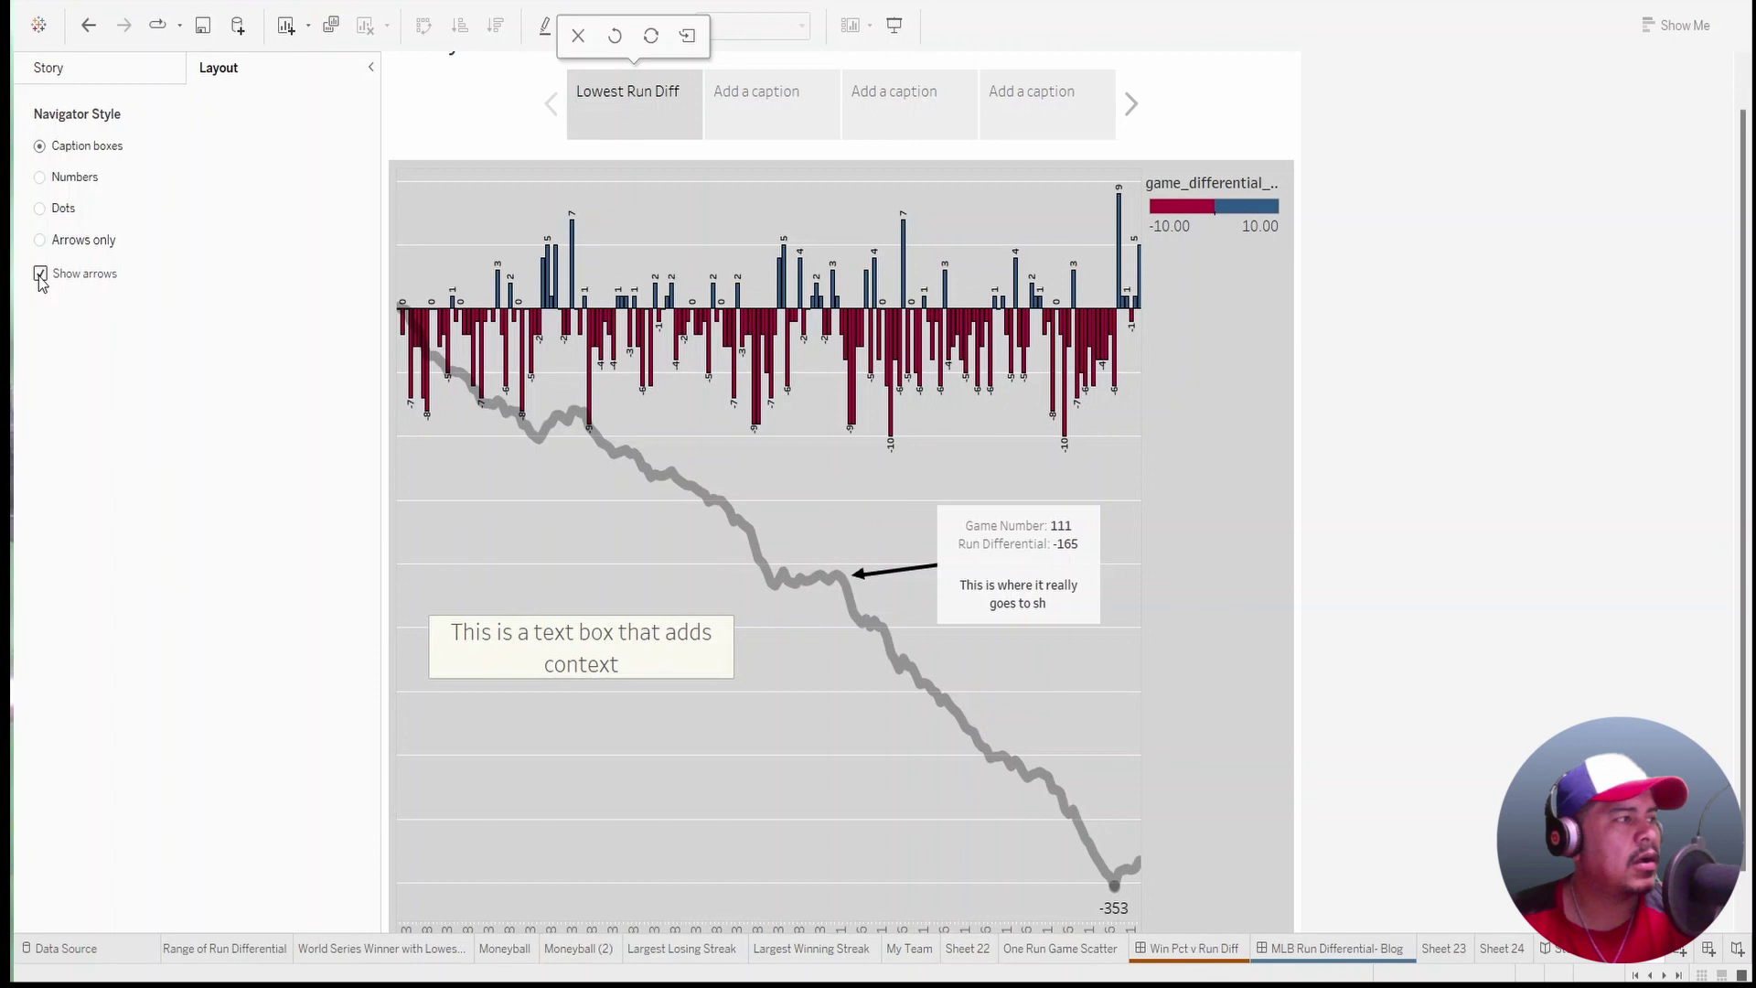
pyautogui.click(40, 274)
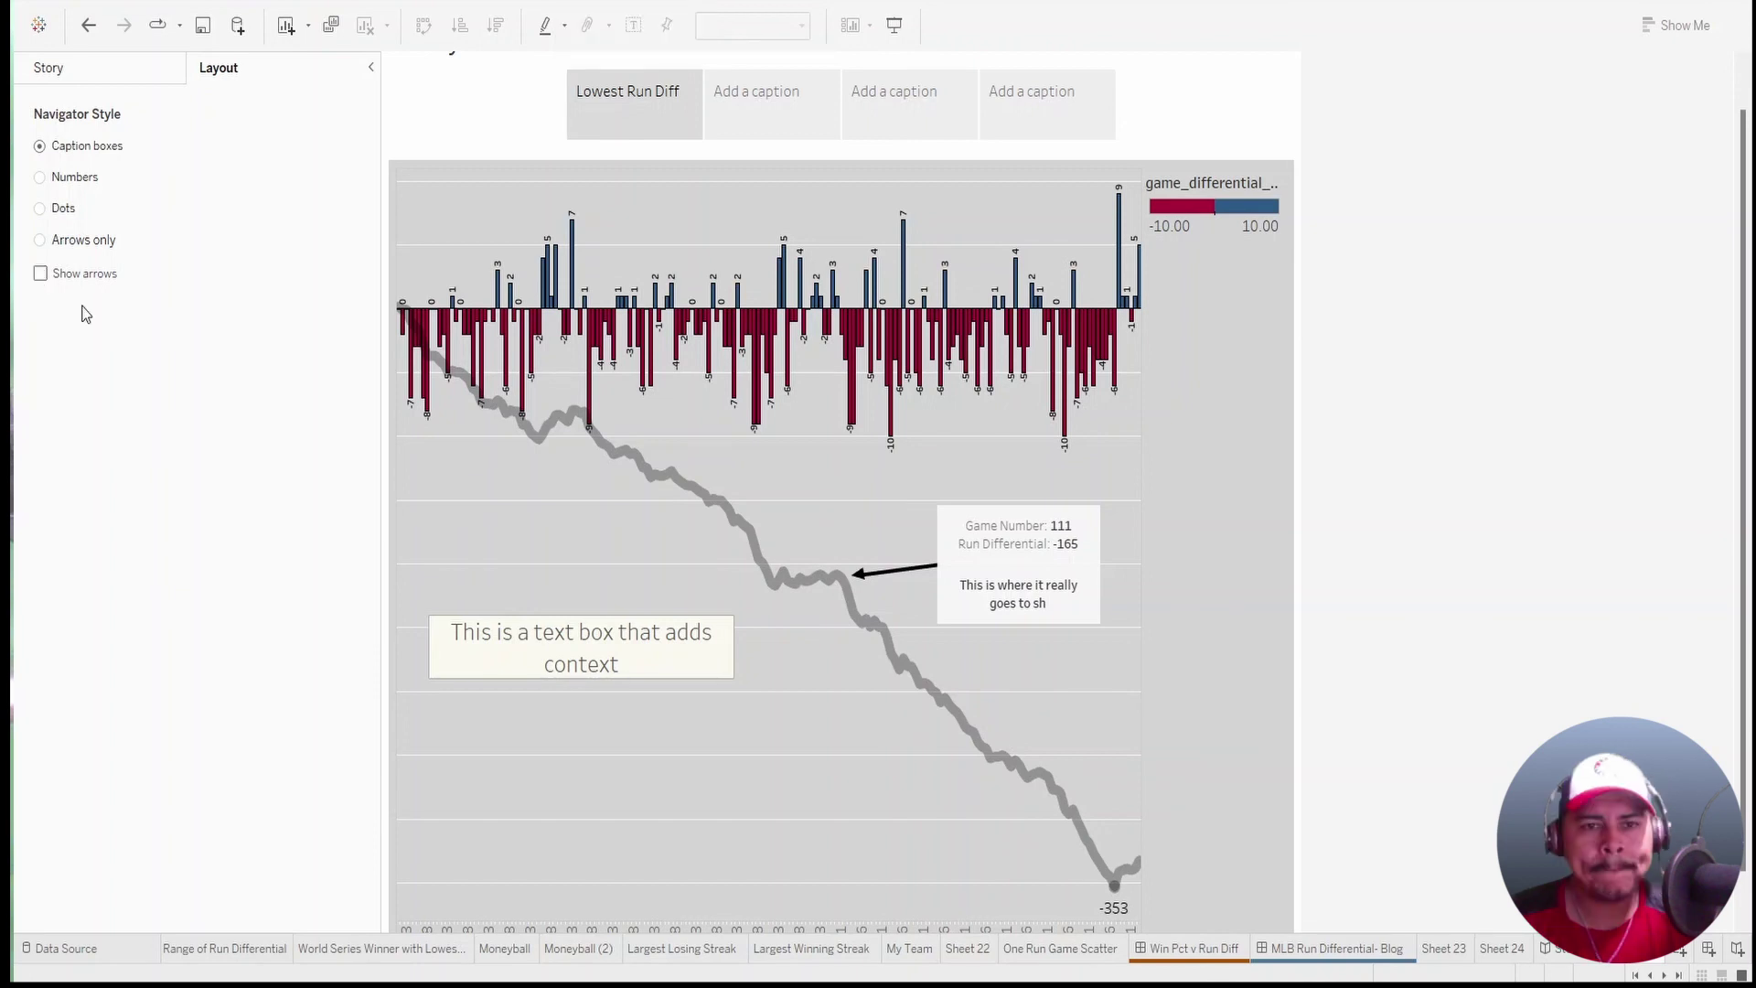
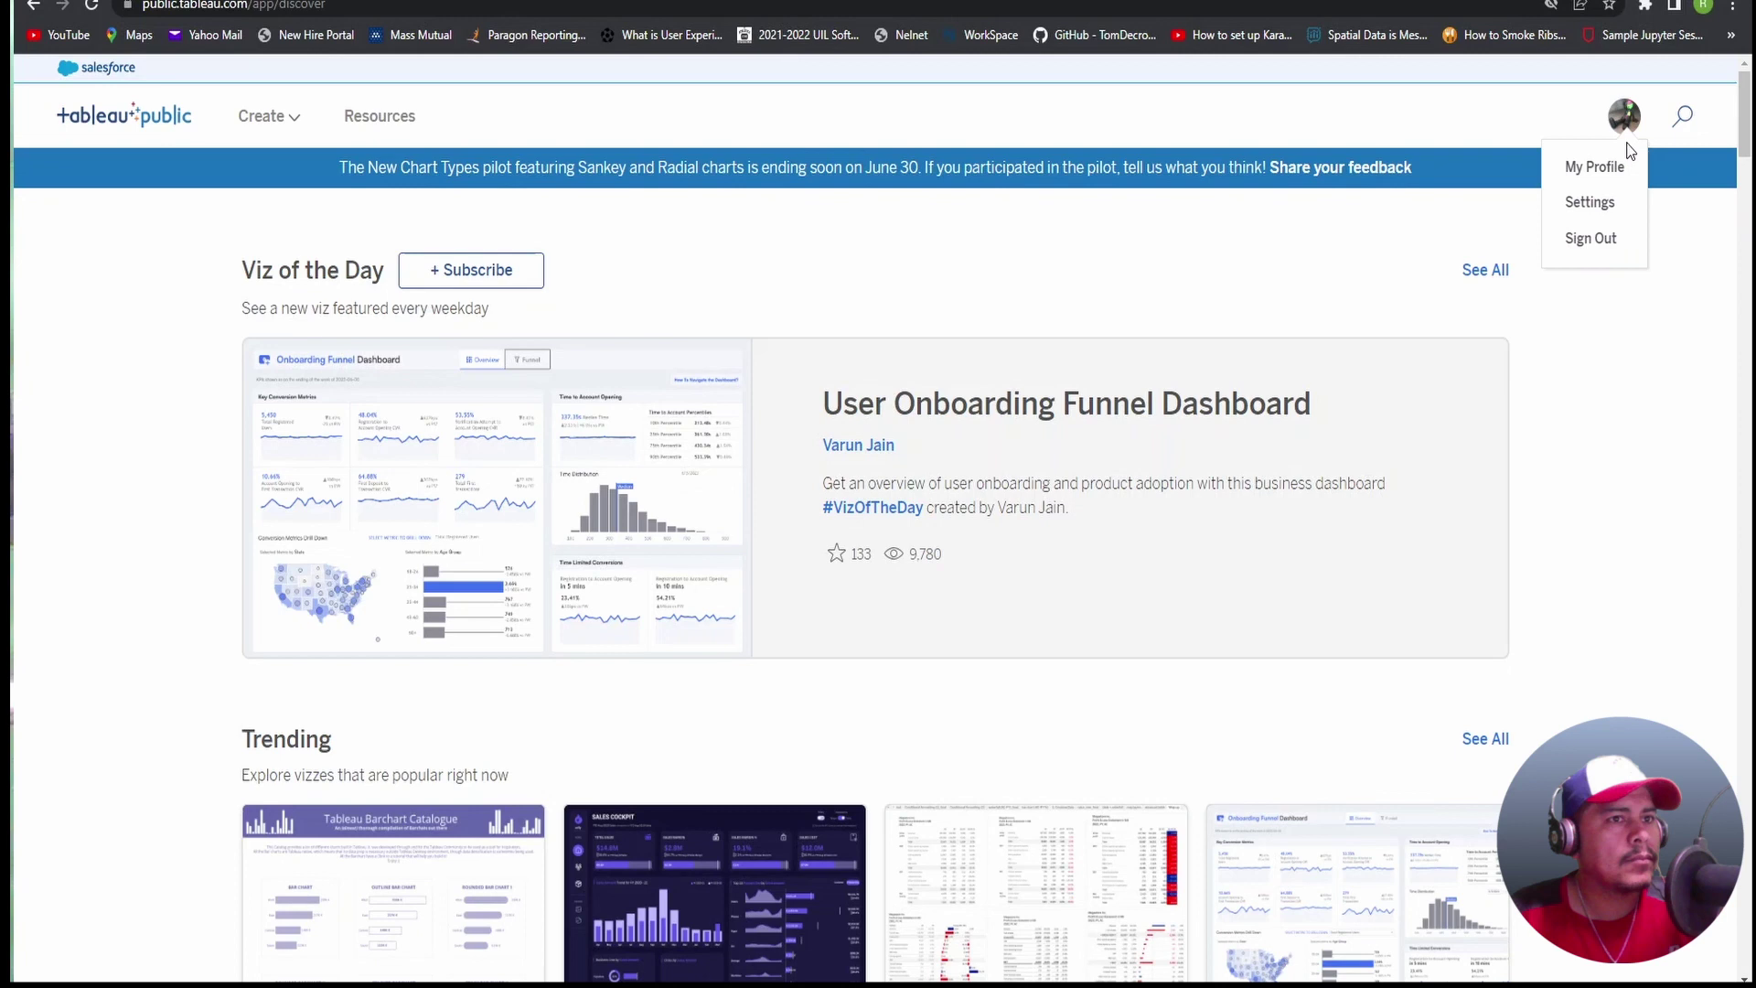
# In Tableau Public, open the published viz "MLB Run Differential: Using Tableau Story Mode" from the author's own profile.
pyautogui.click(1619, 165)
pyautogui.scroll(-3, 988, 480)
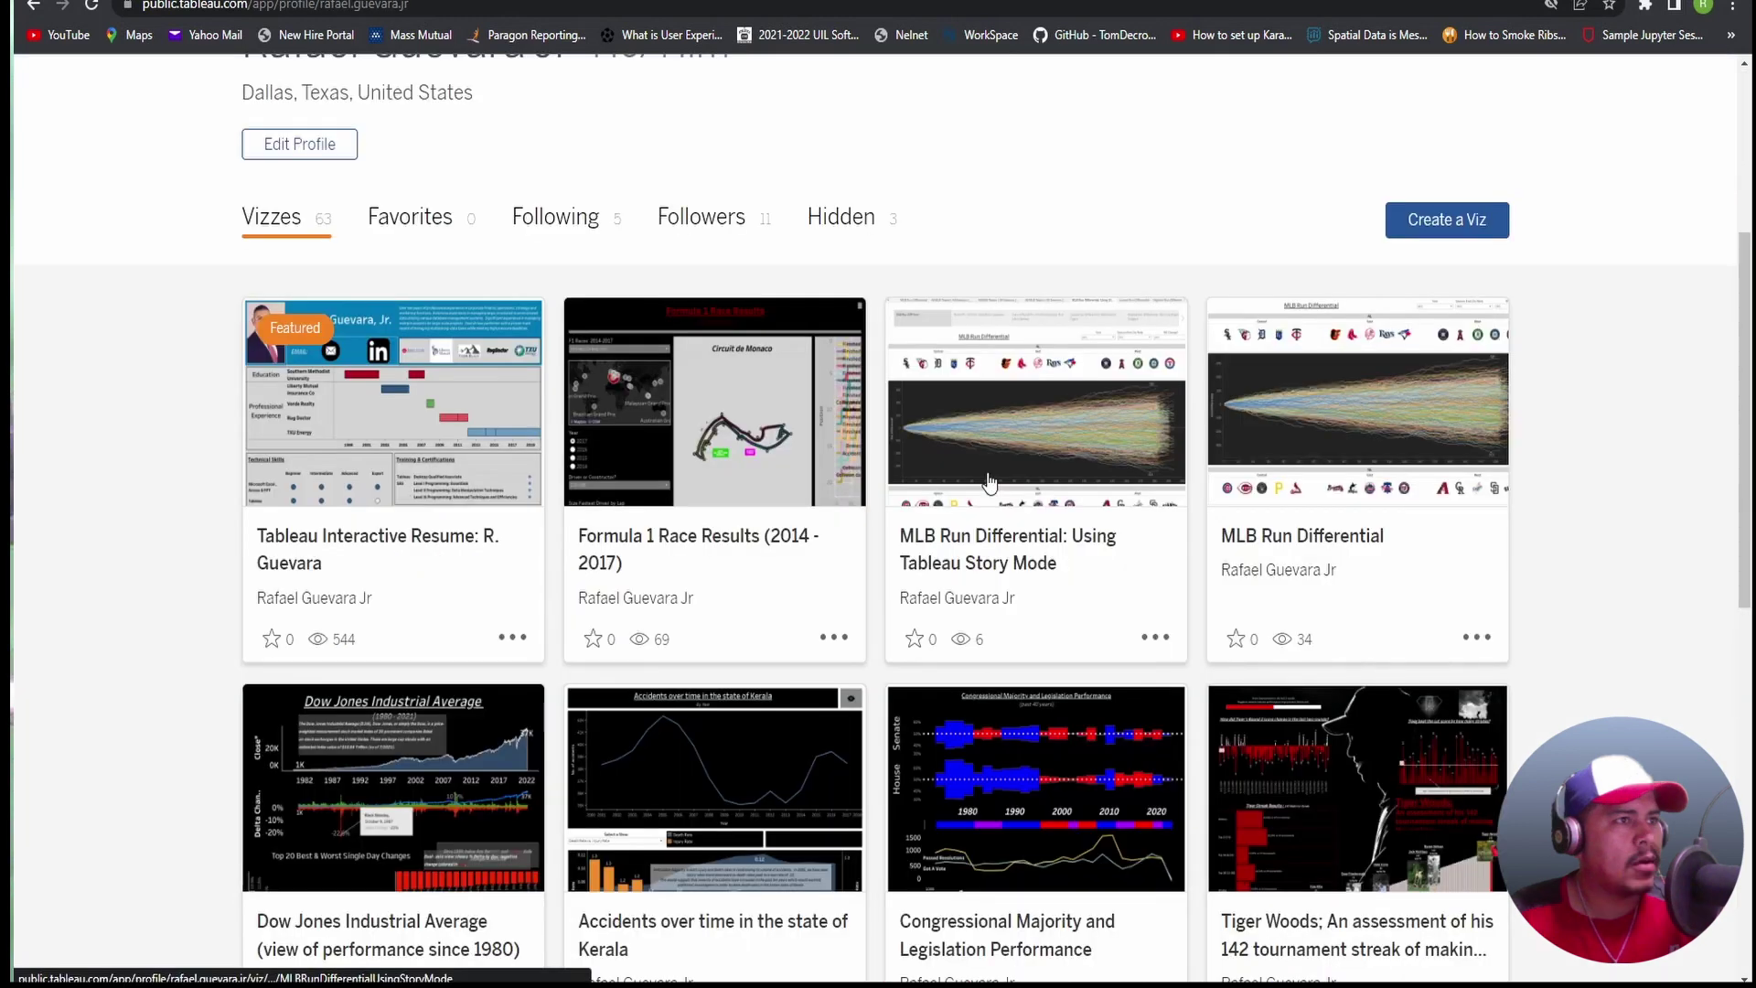
pyautogui.click(989, 480)
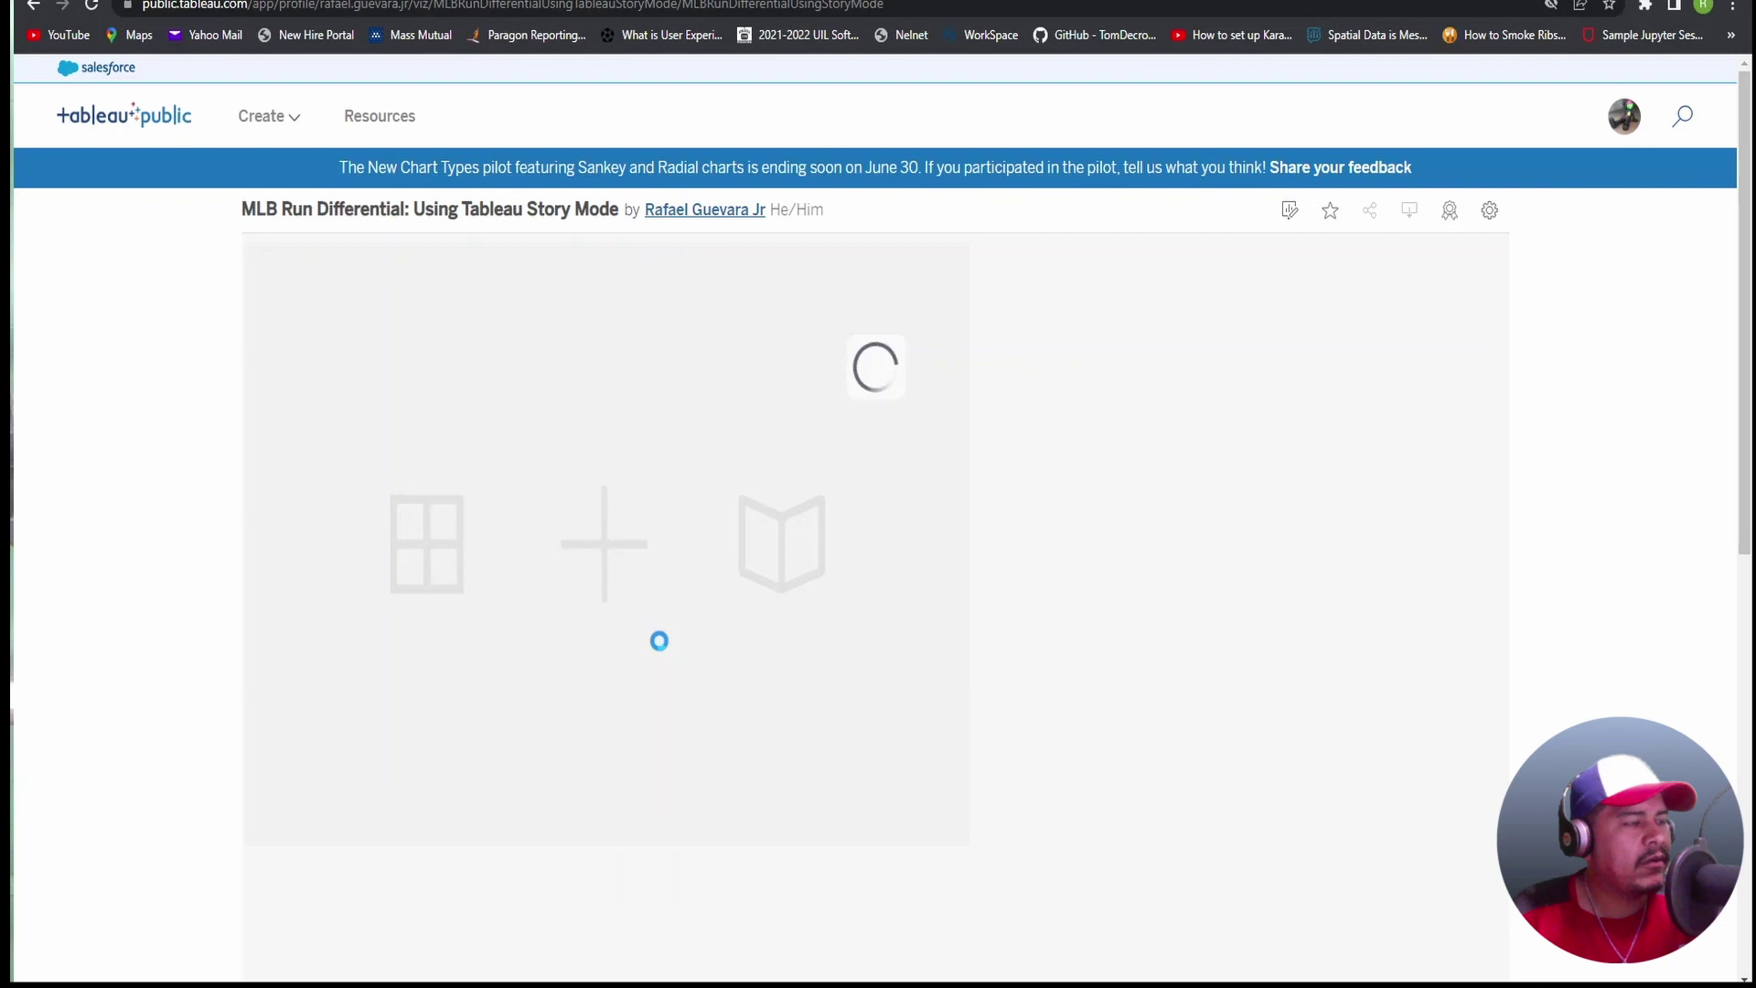
# Examine the published story's details and MLB Run Diff View chart, and select the "Run Diff v. Win Pct (last 30 full seasons)" story point.
pyautogui.scroll(-10, 420, 758)
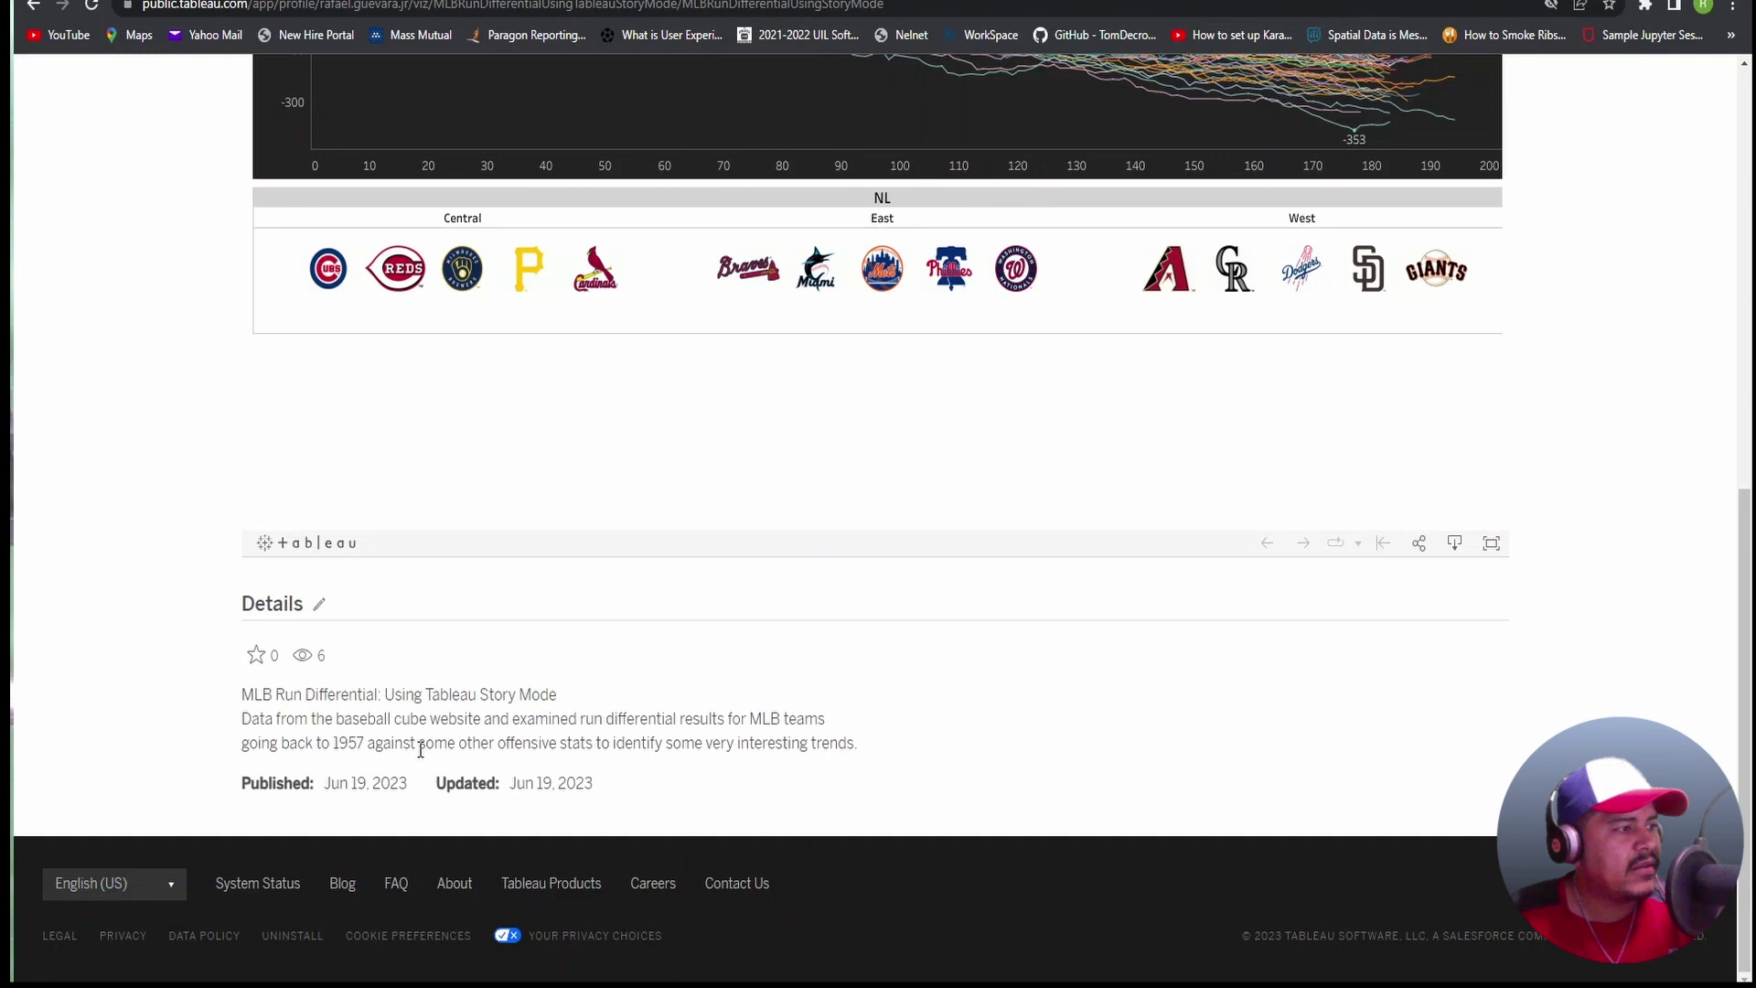
pyautogui.scroll(5, 910, 413)
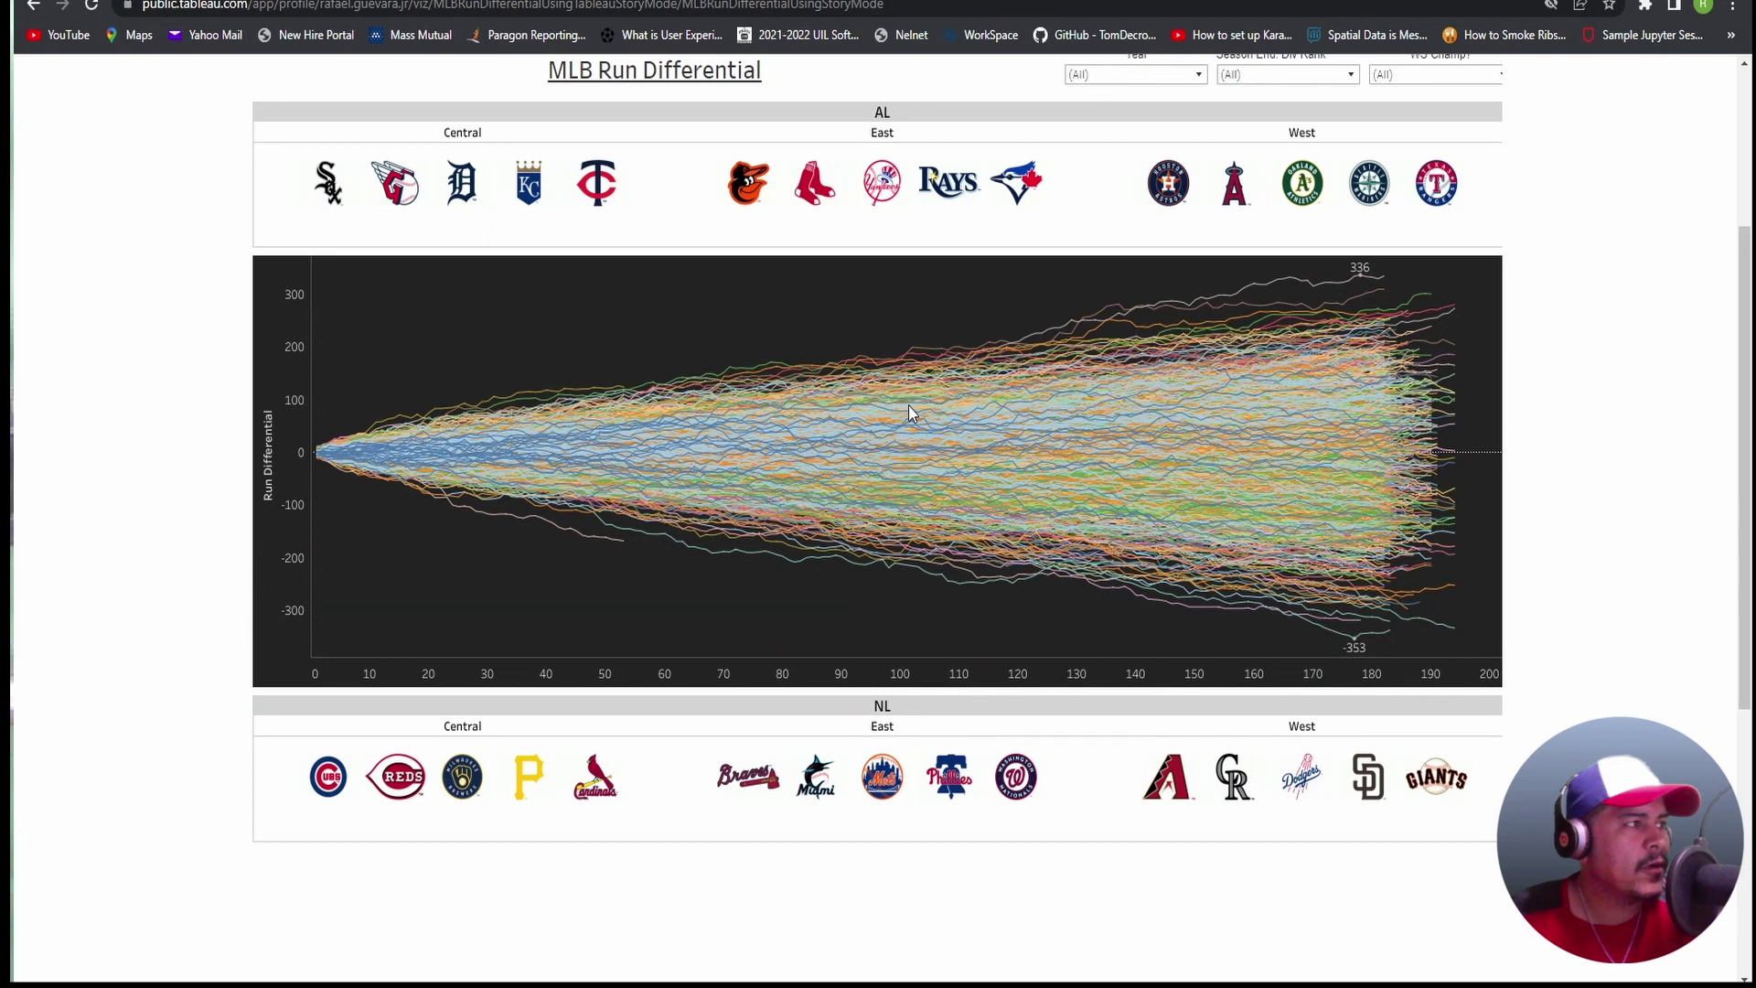
pyautogui.scroll(2, 908, 414)
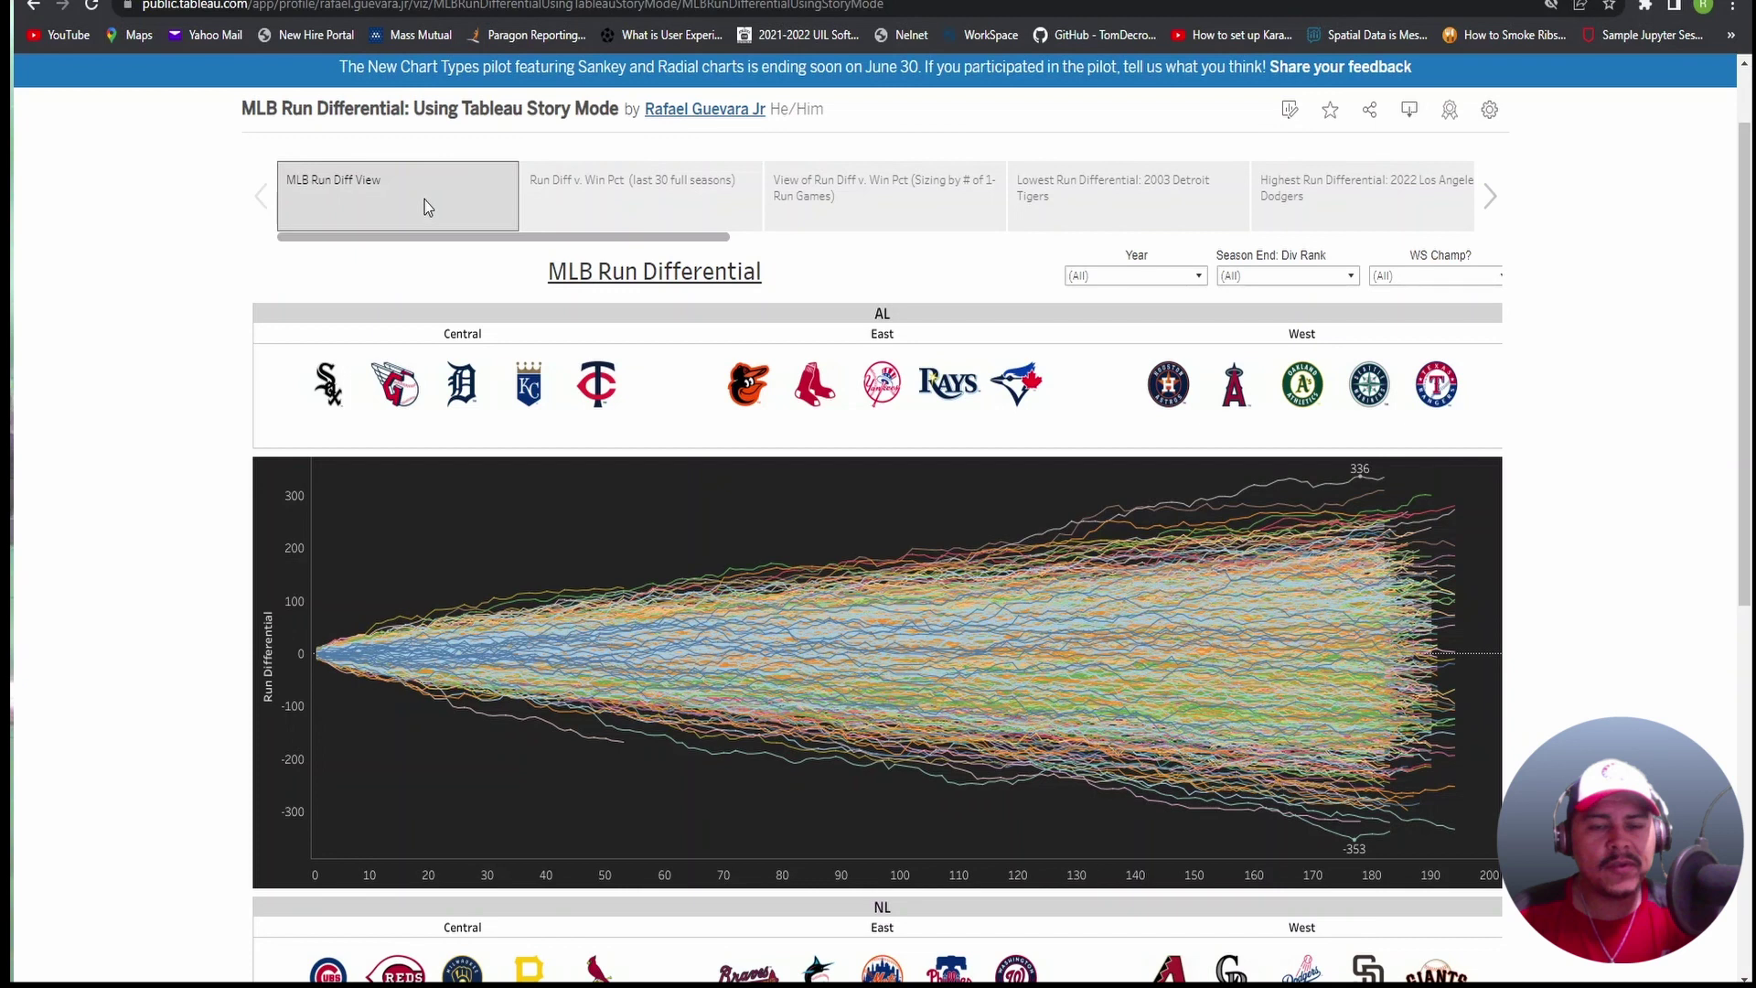
pyautogui.click(592, 185)
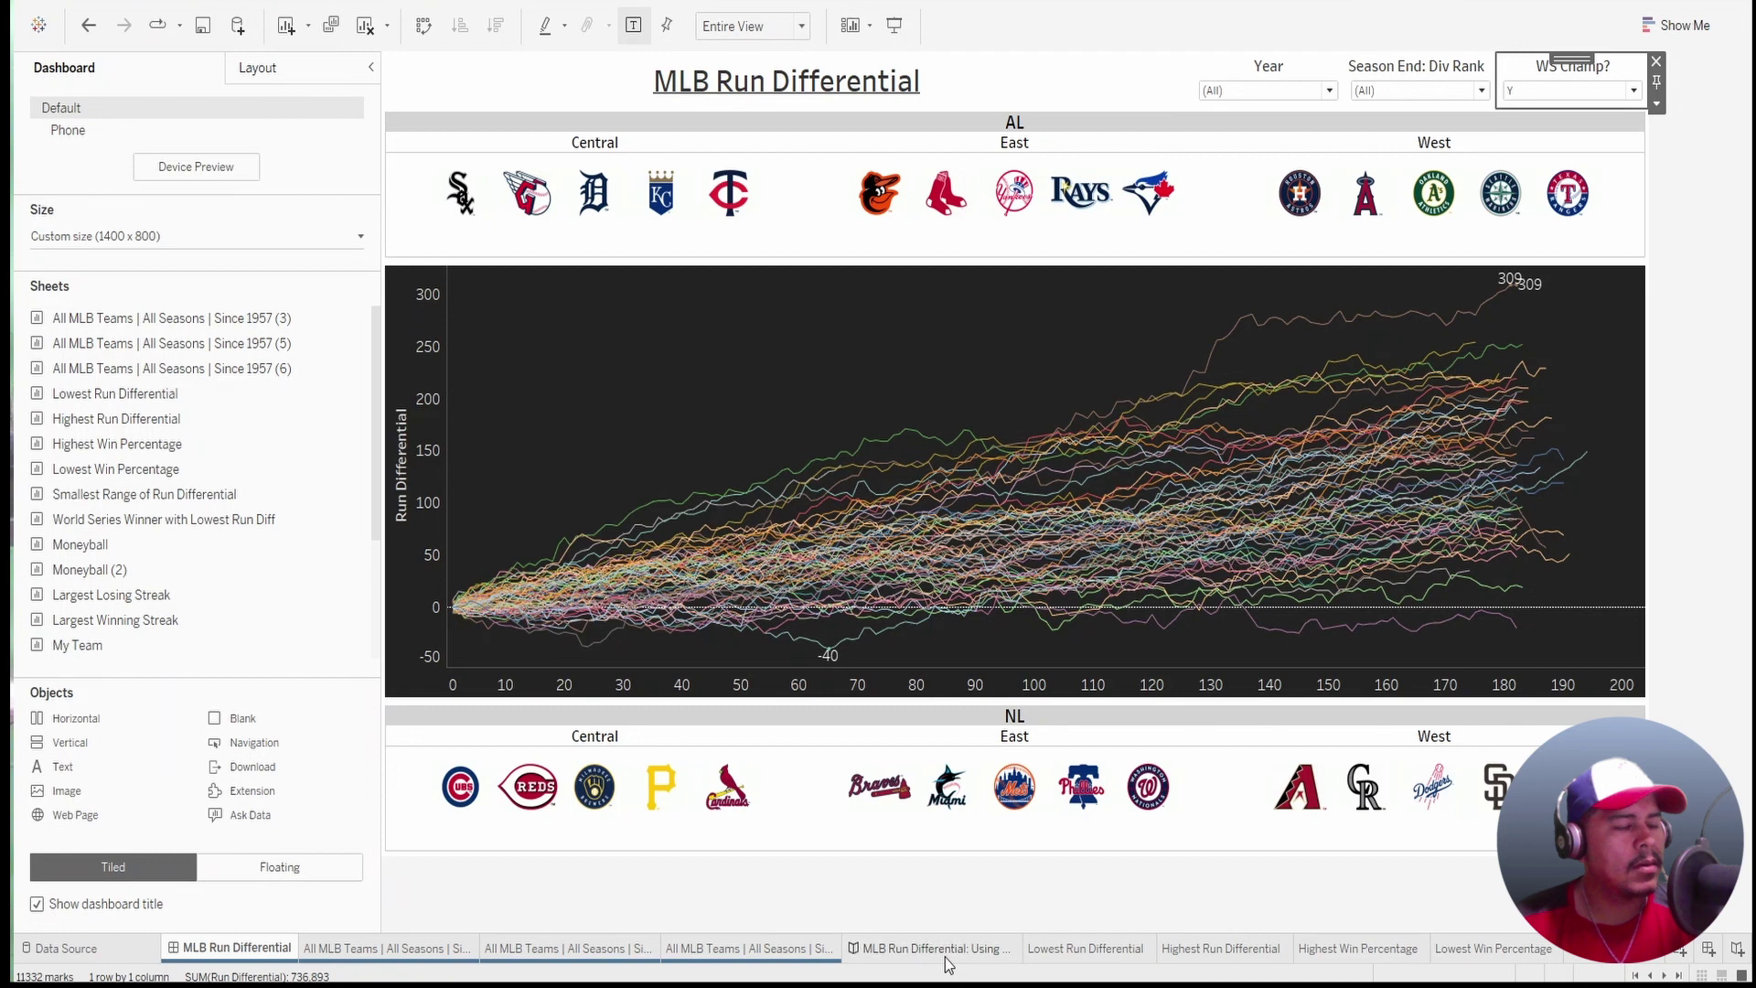
# Back in the Tableau workbook, open the finished MLB Run Differential story and read its "Run Diff v. Win Pct (last 30 full seasons)" point.
pyautogui.click(946, 957)
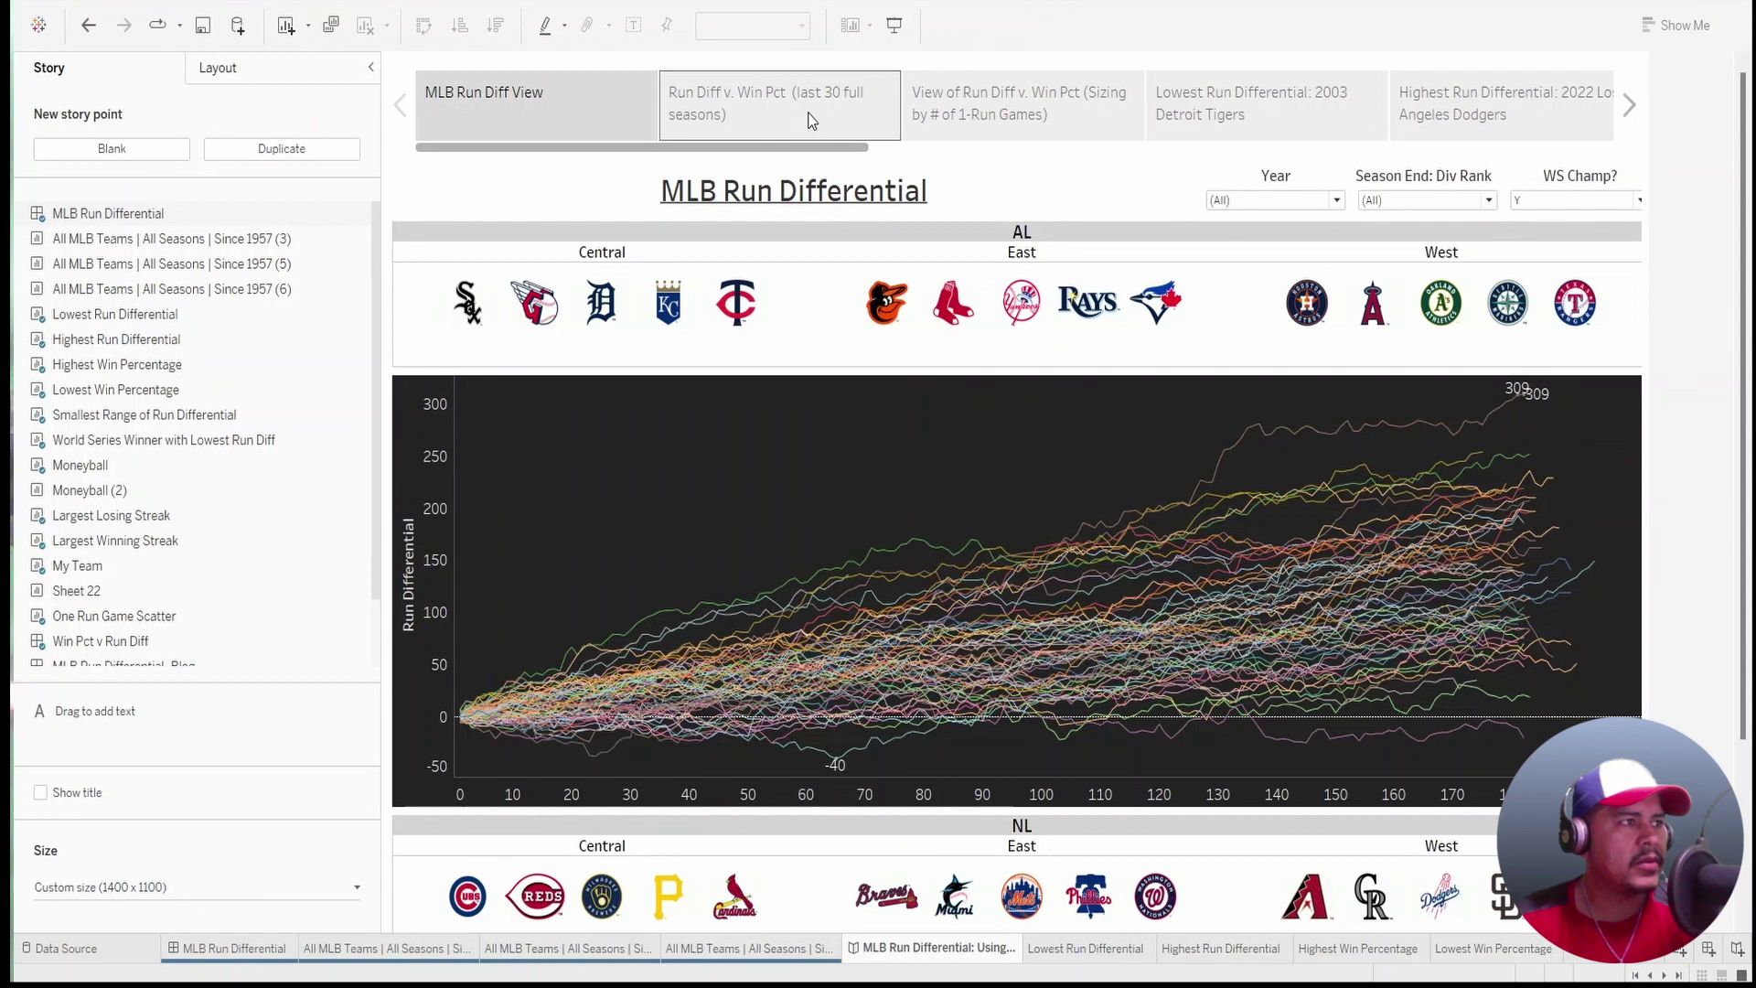
pyautogui.click(812, 120)
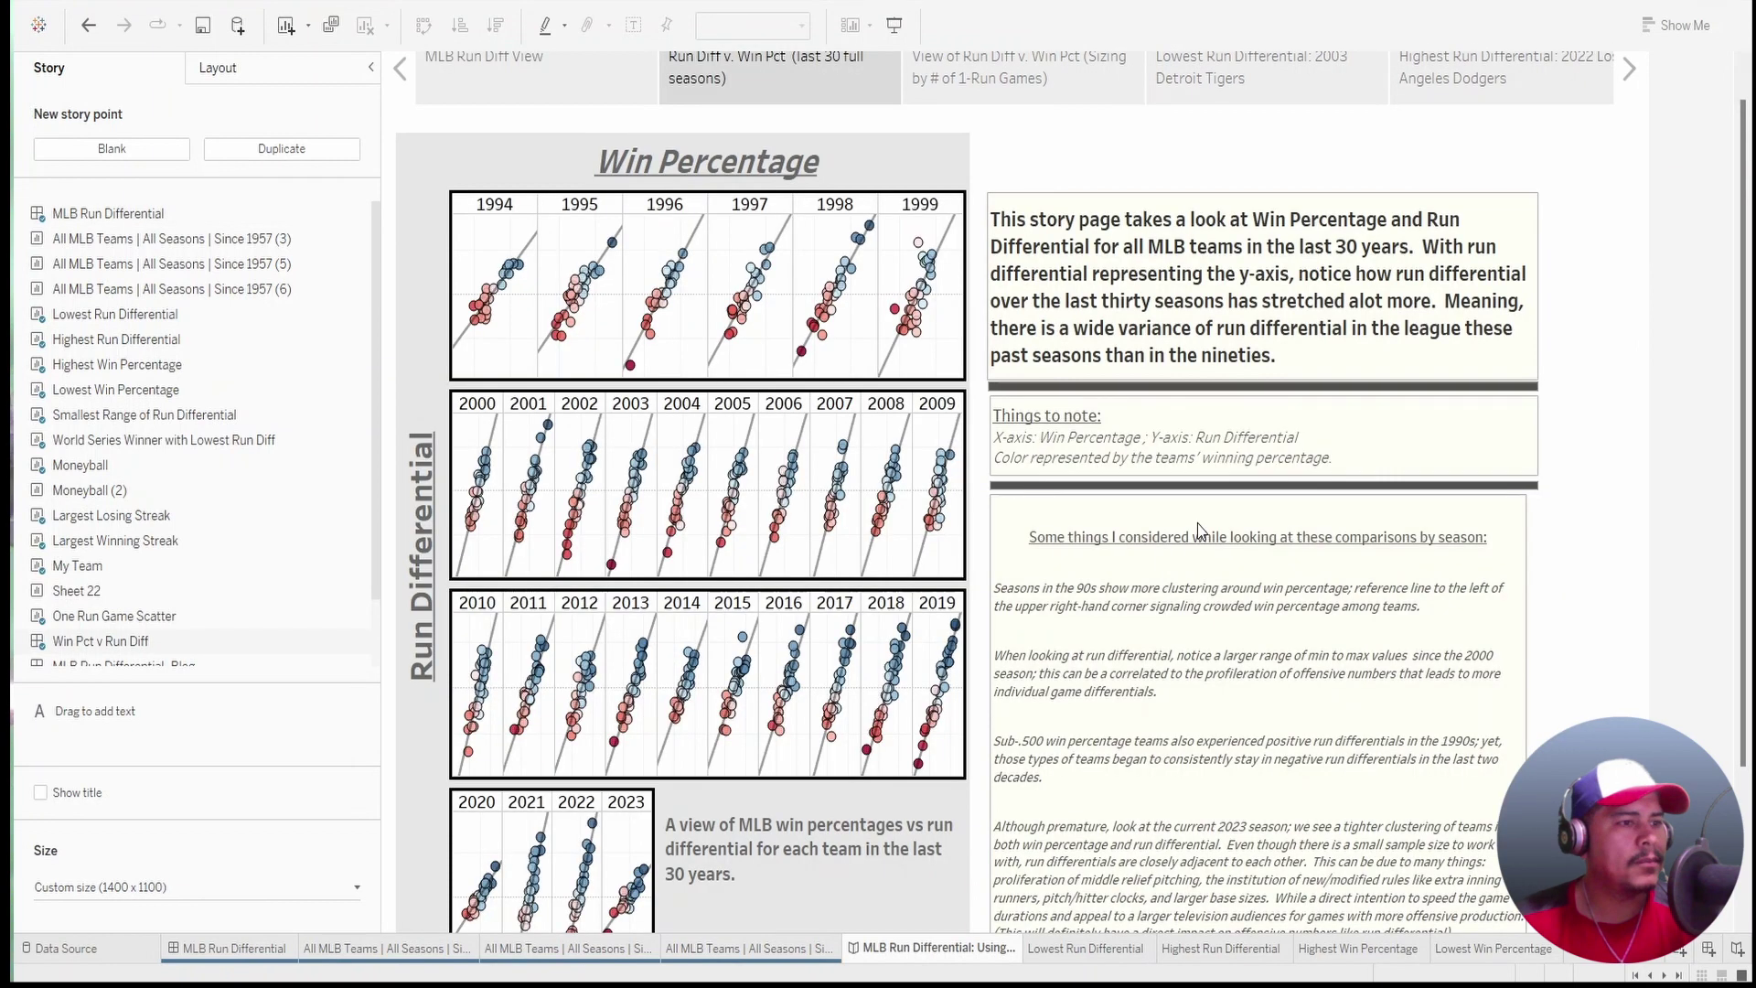
pyautogui.scroll(-2, 1199, 530)
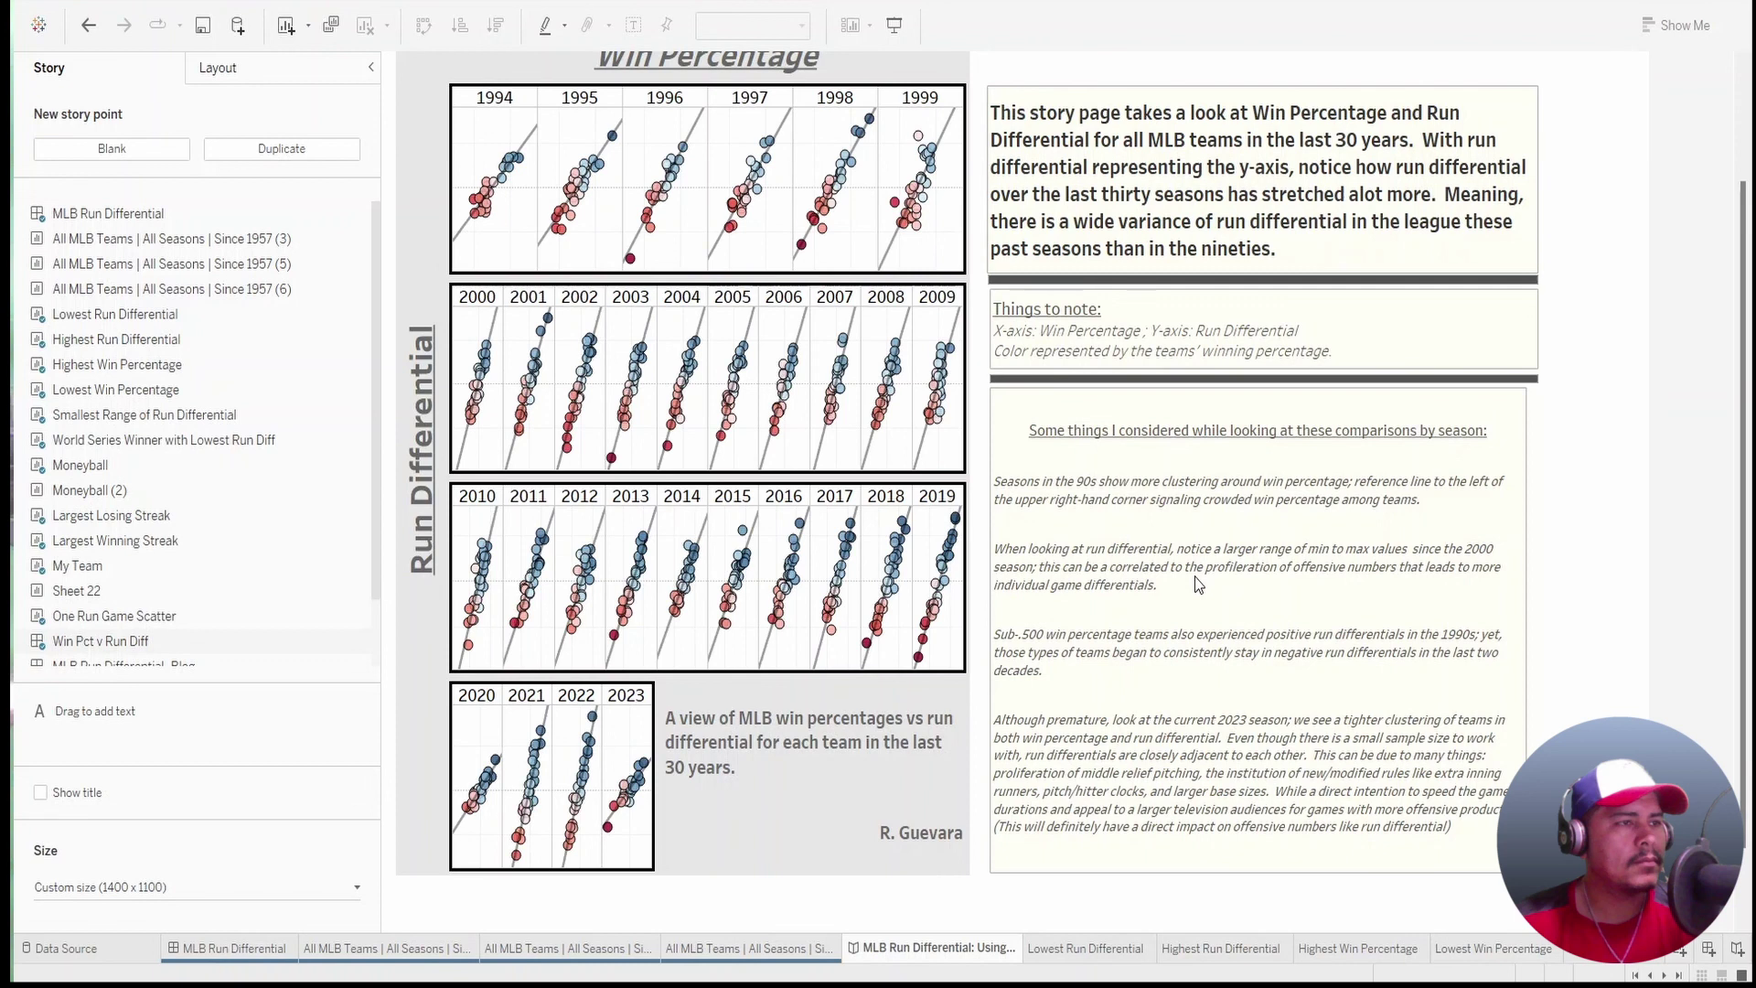
# Set the story's fixed size to Full Screen (1024 x 768).
pyautogui.click(183, 886)
pyautogui.click(135, 787)
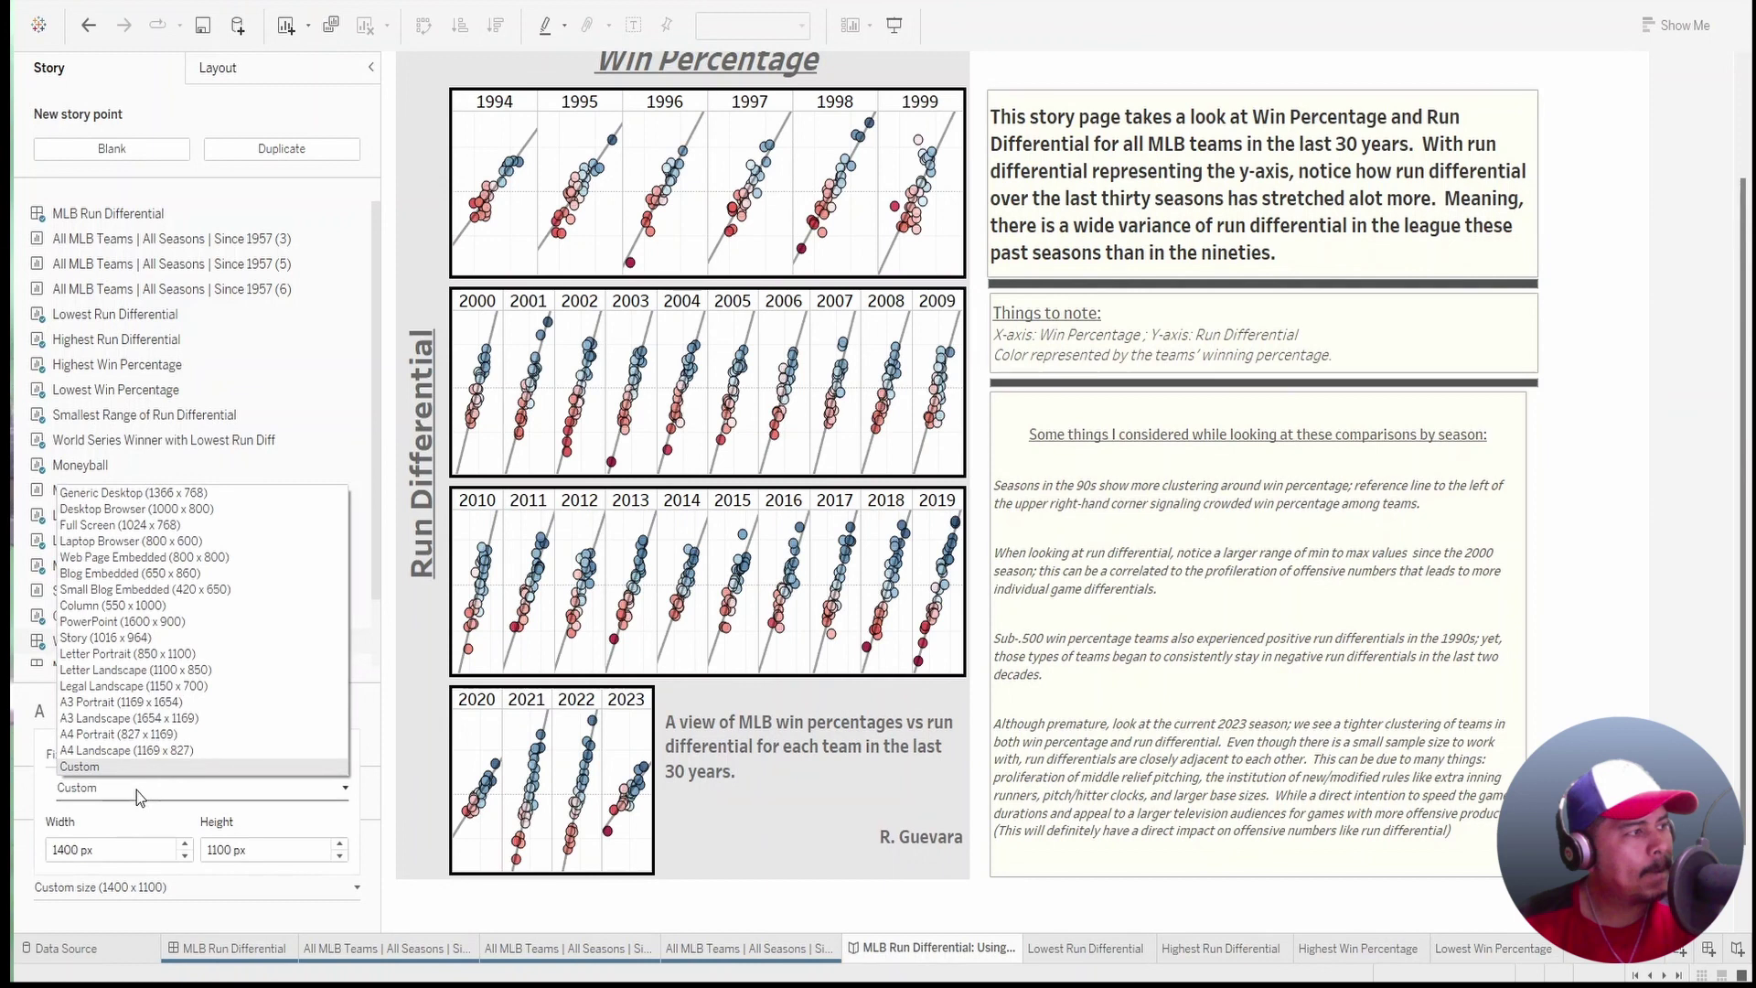
pyautogui.click(153, 524)
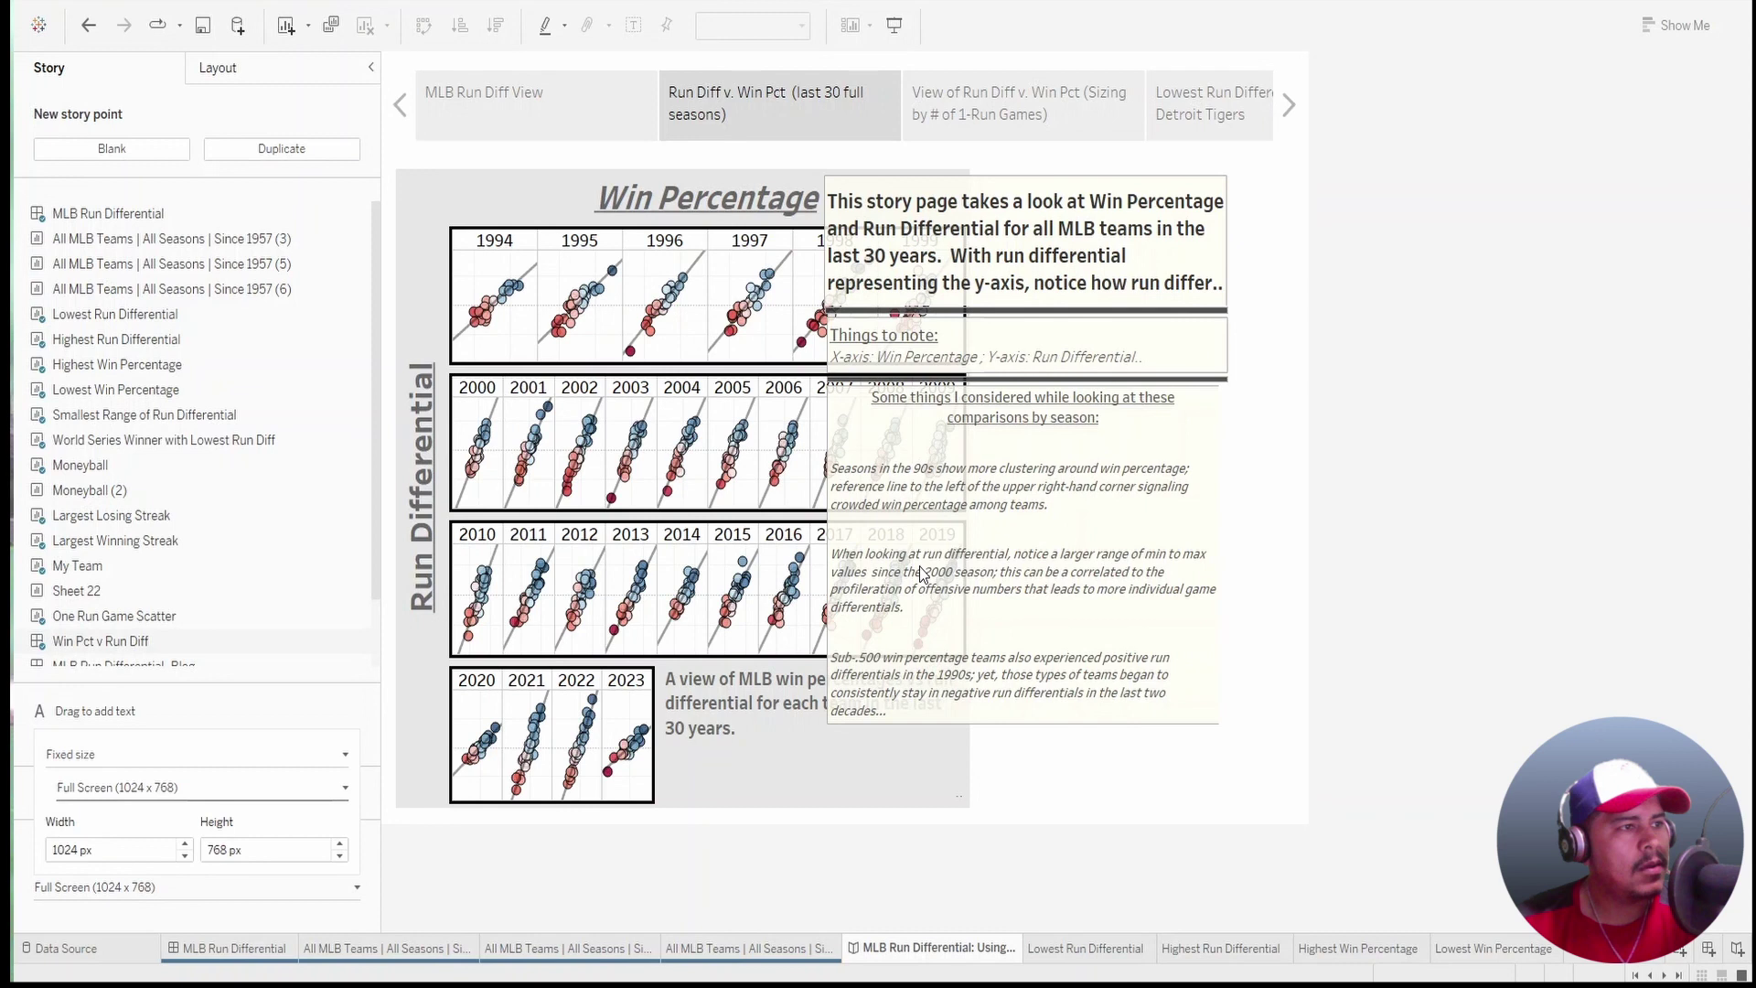
# Move and resize the opening paragraph and the "Some things I considered" text box to fit beside the season scatter charts.
pyautogui.click(919, 572)
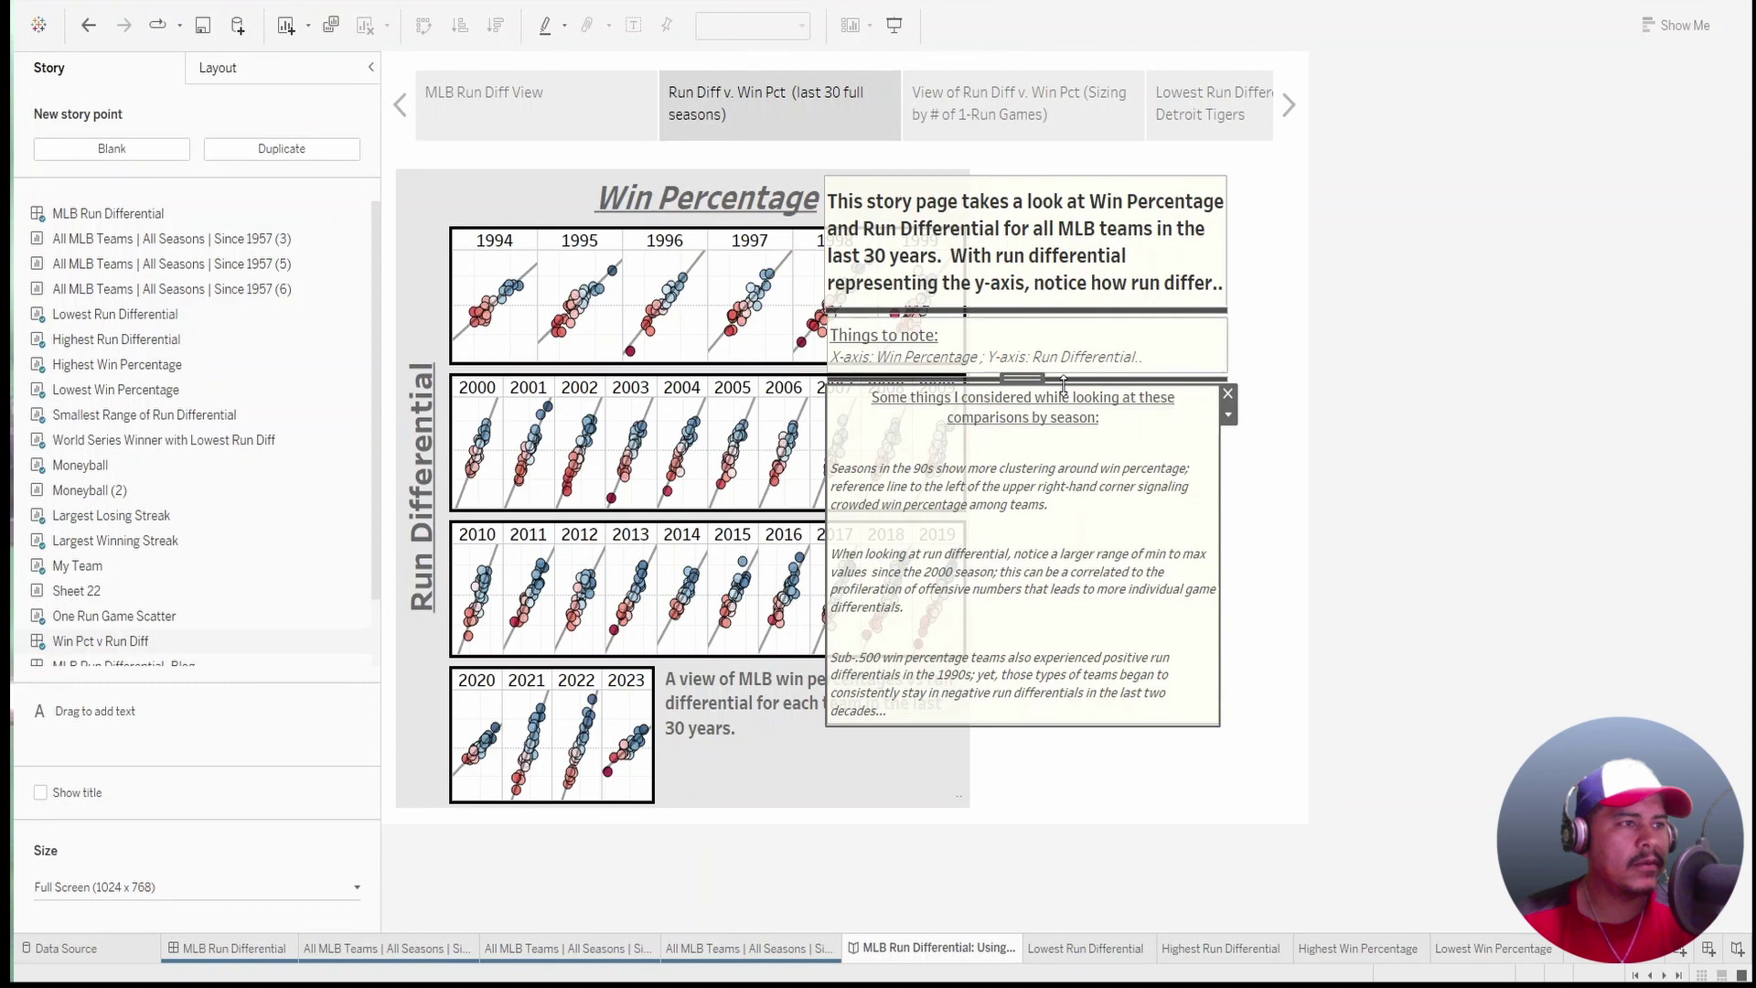
pyautogui.moveTo(1063, 384); pyautogui.dragTo(1307, 582)
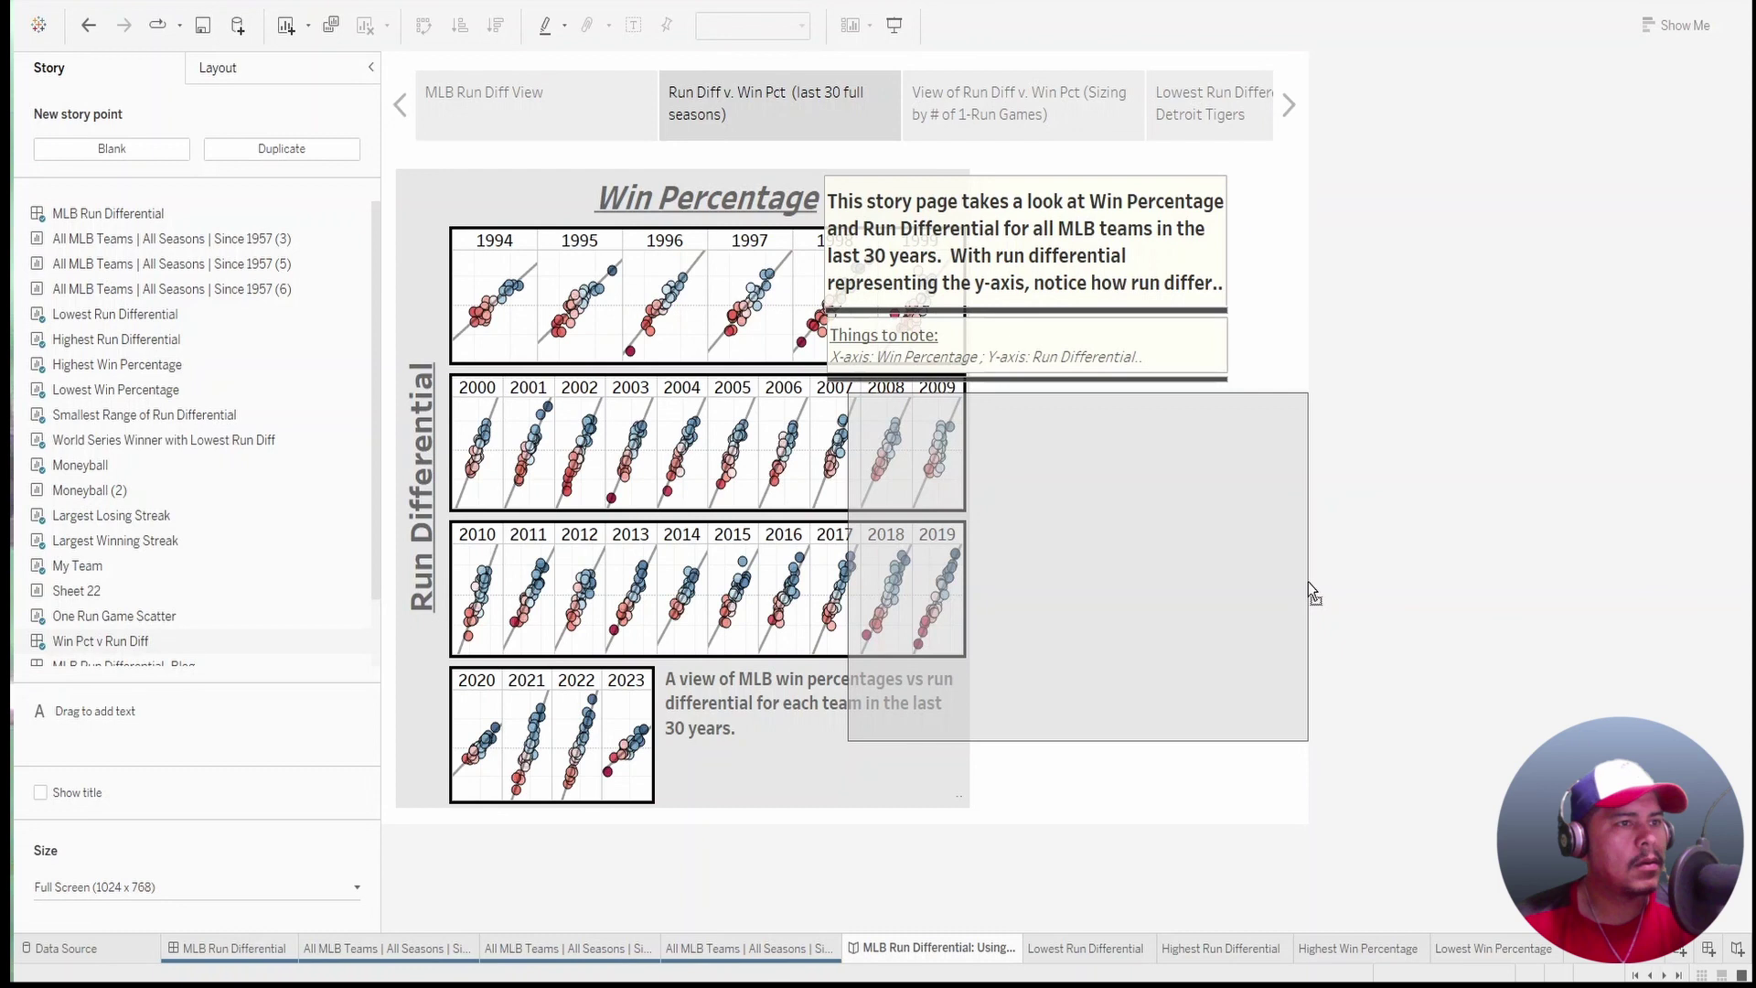
pyautogui.moveTo(1308, 581); pyautogui.dragTo(1308, 582)
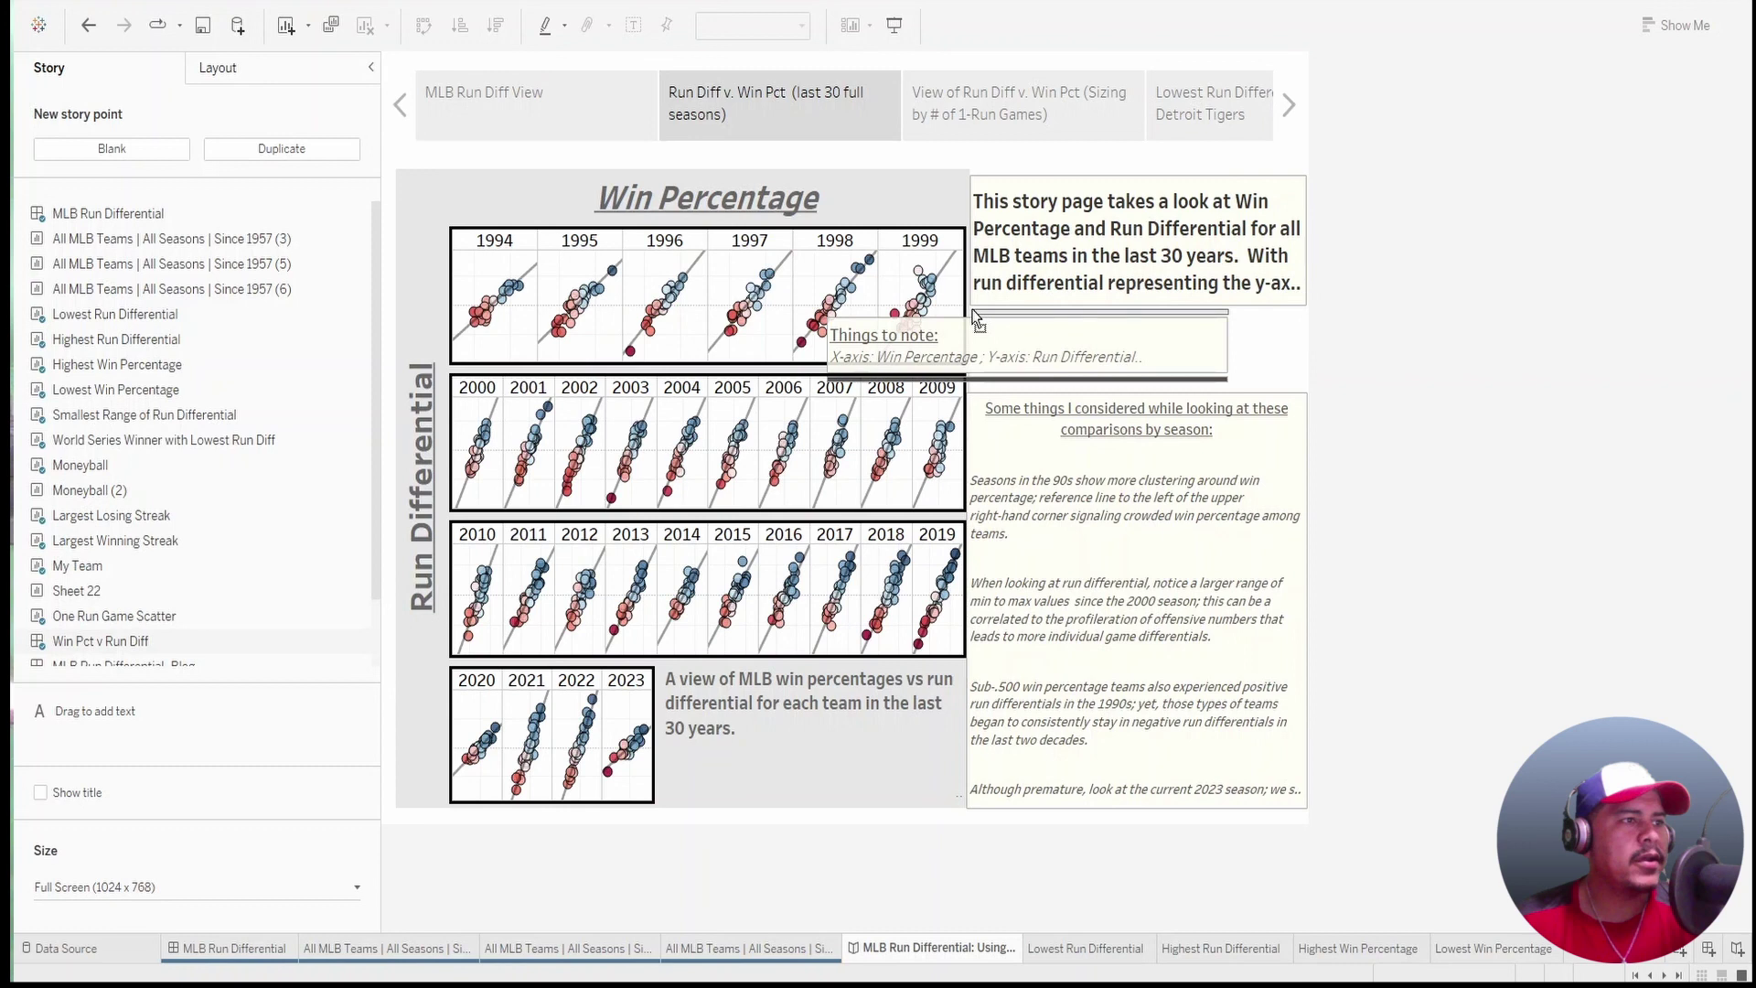
# Fit the "Things to note" box and the divider lines above and below it to the text column beside the charts.
pyautogui.click(977, 318)
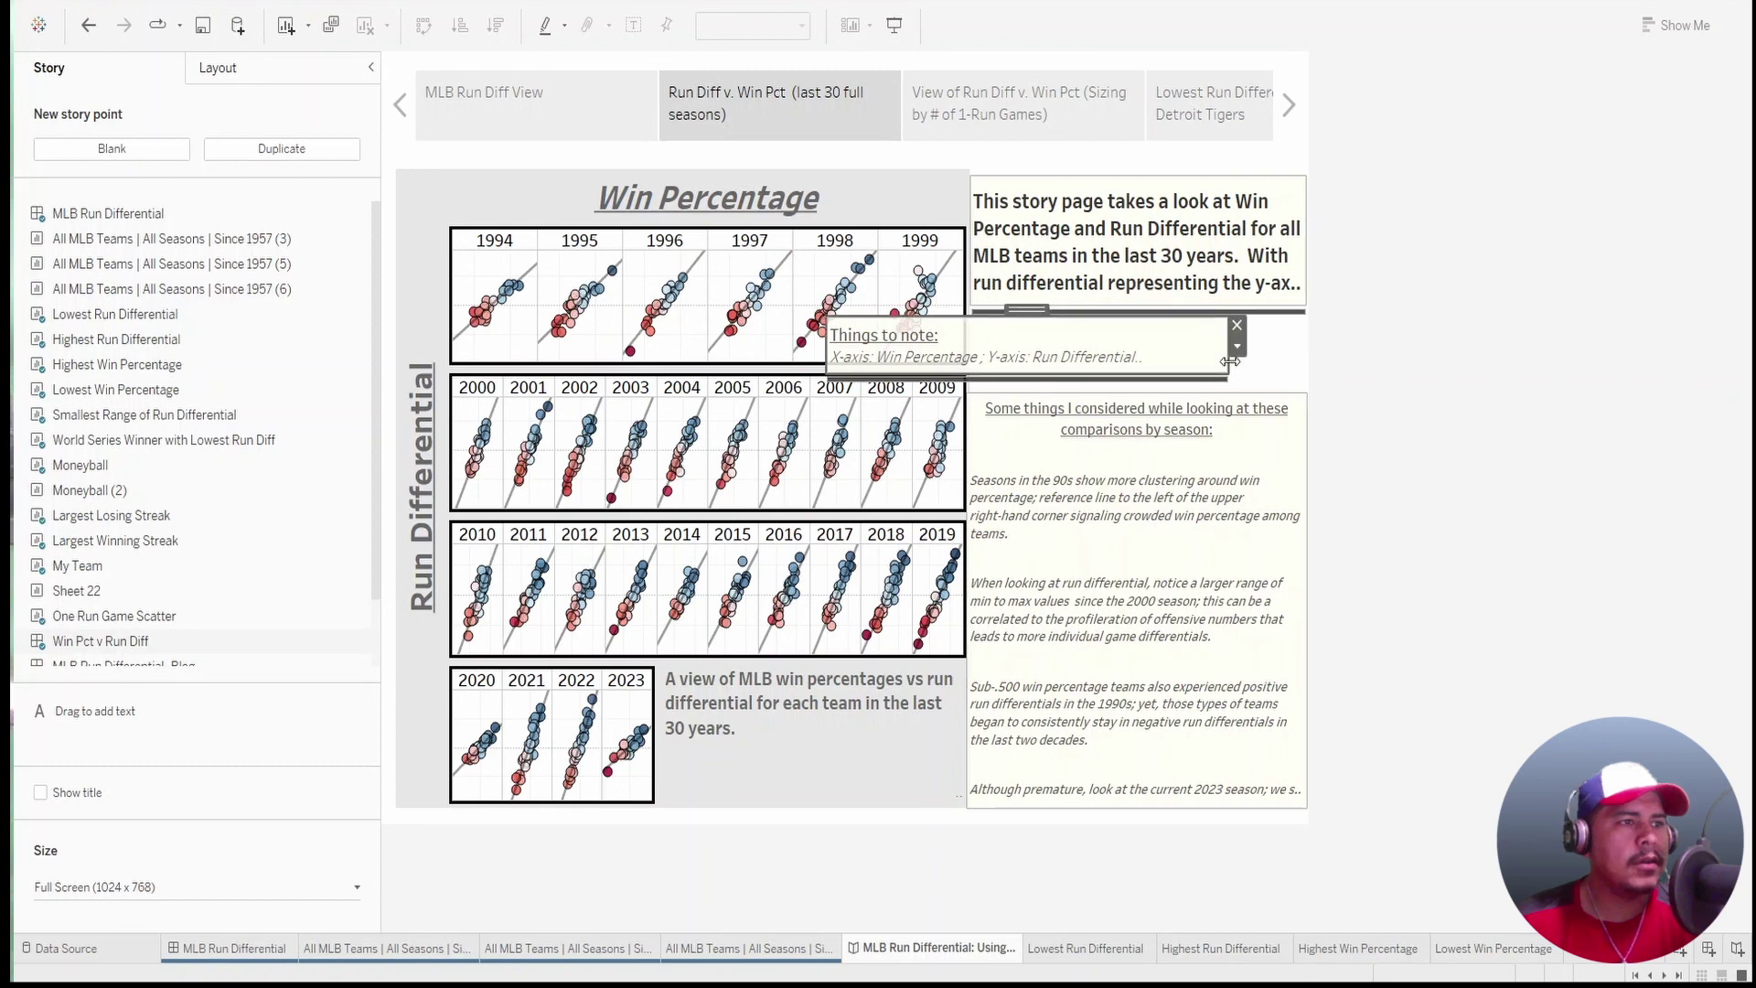
pyautogui.moveTo(1230, 361); pyautogui.dragTo(1308, 368)
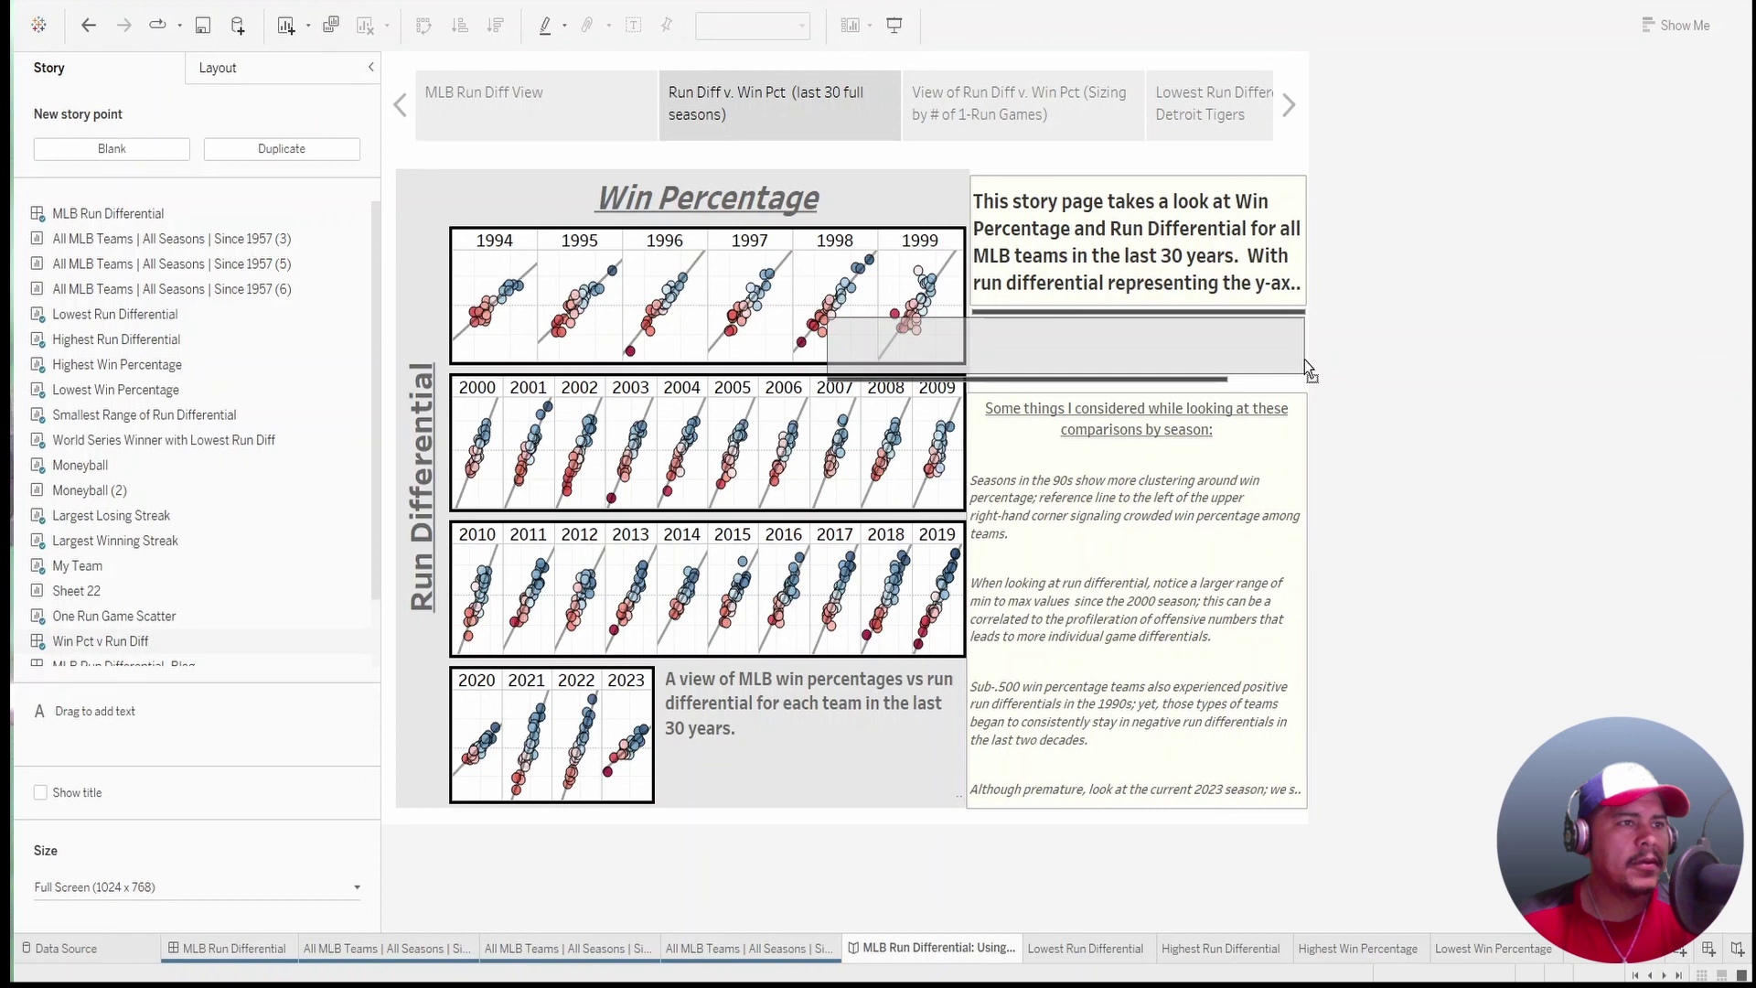
pyautogui.moveTo(1304, 360); pyautogui.dragTo(1304, 360)
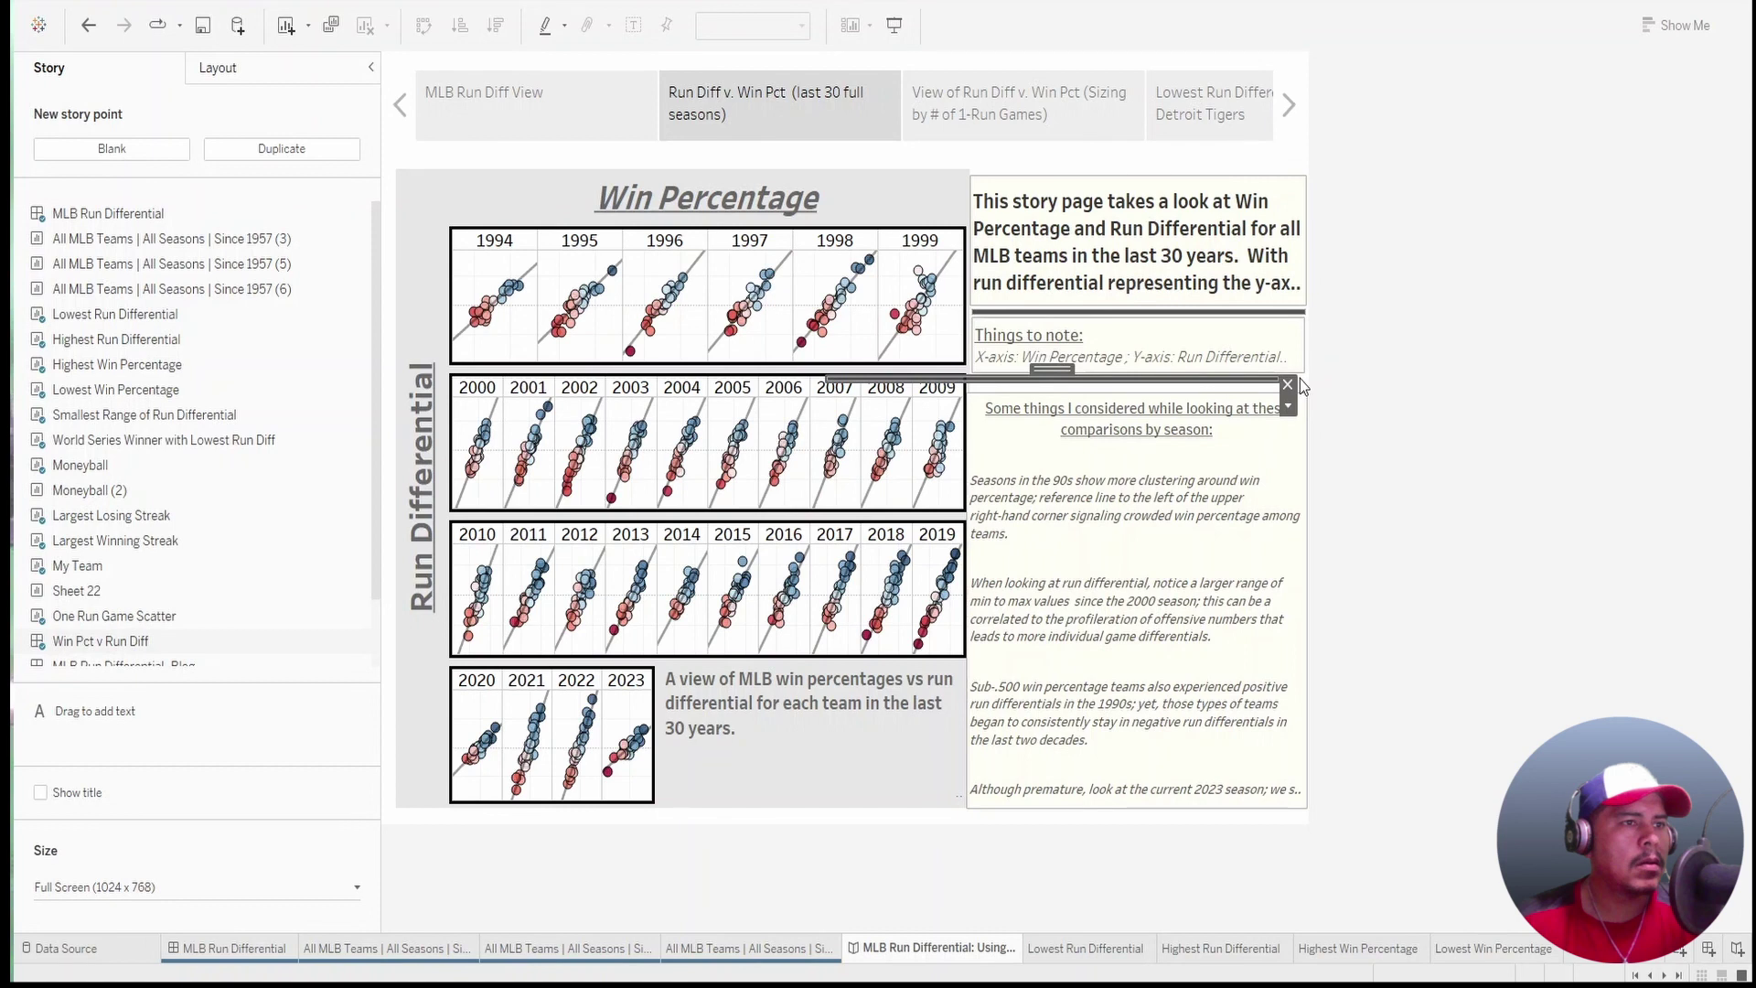
pyautogui.moveTo(1299, 379); pyautogui.dragTo(1322, 378)
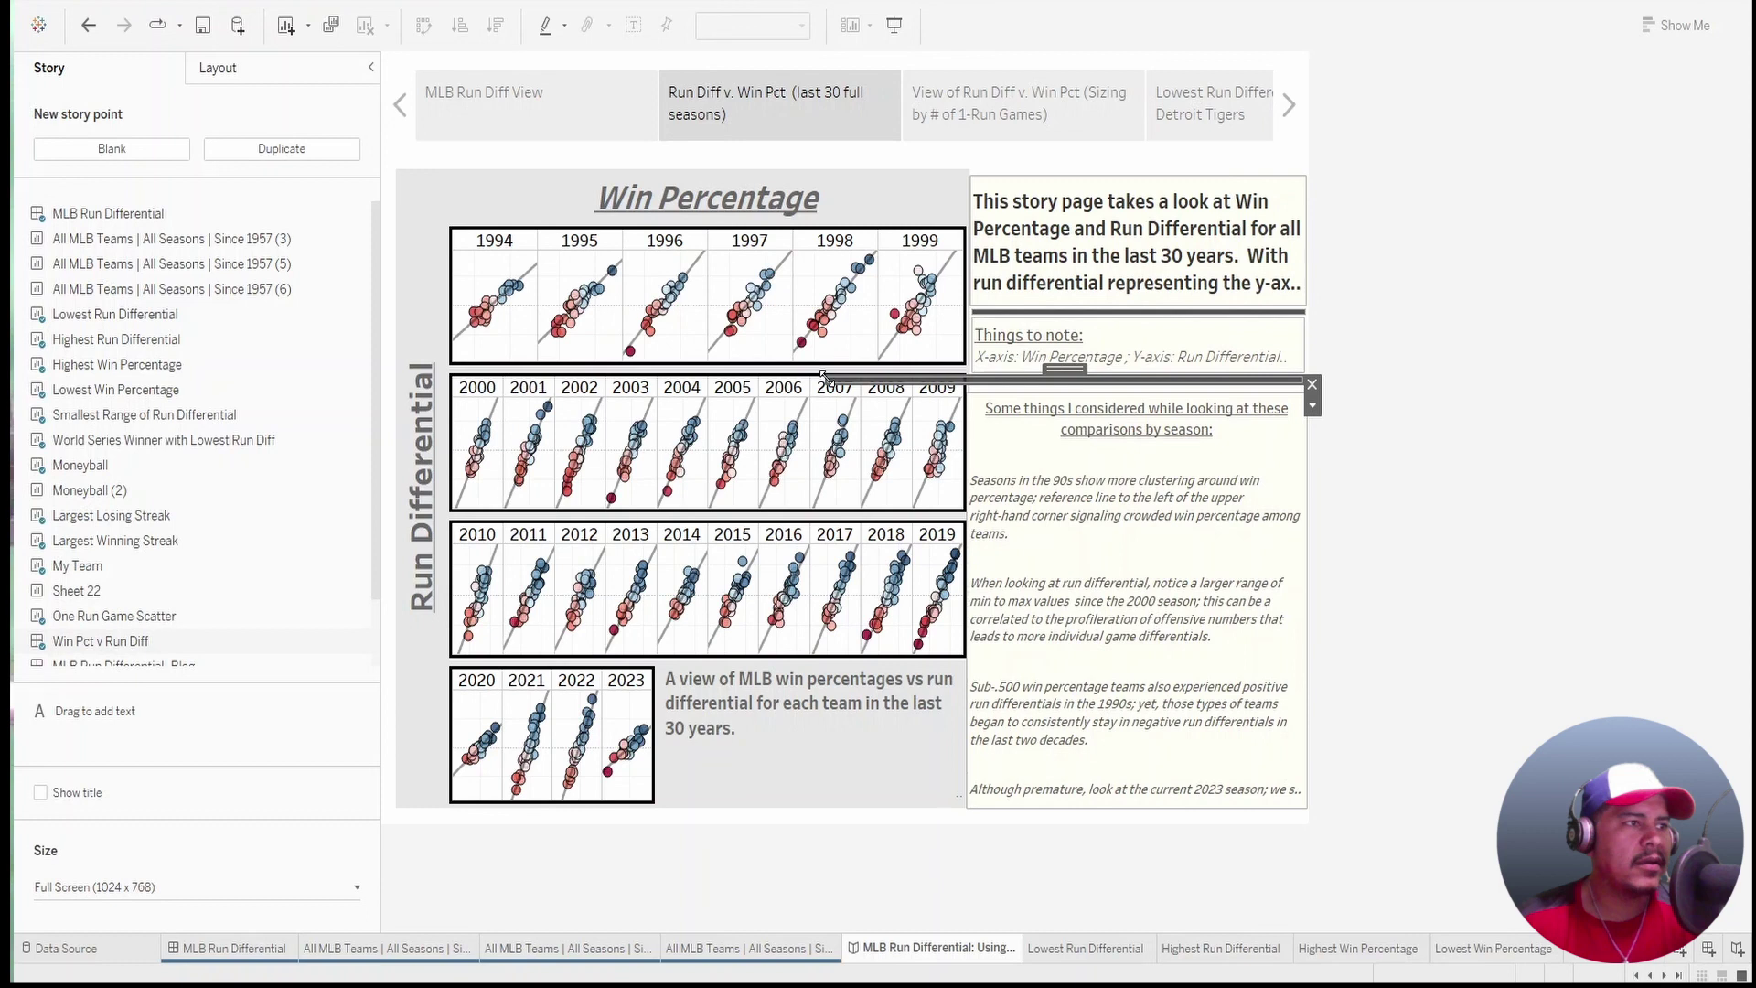
pyautogui.click(1038, 534)
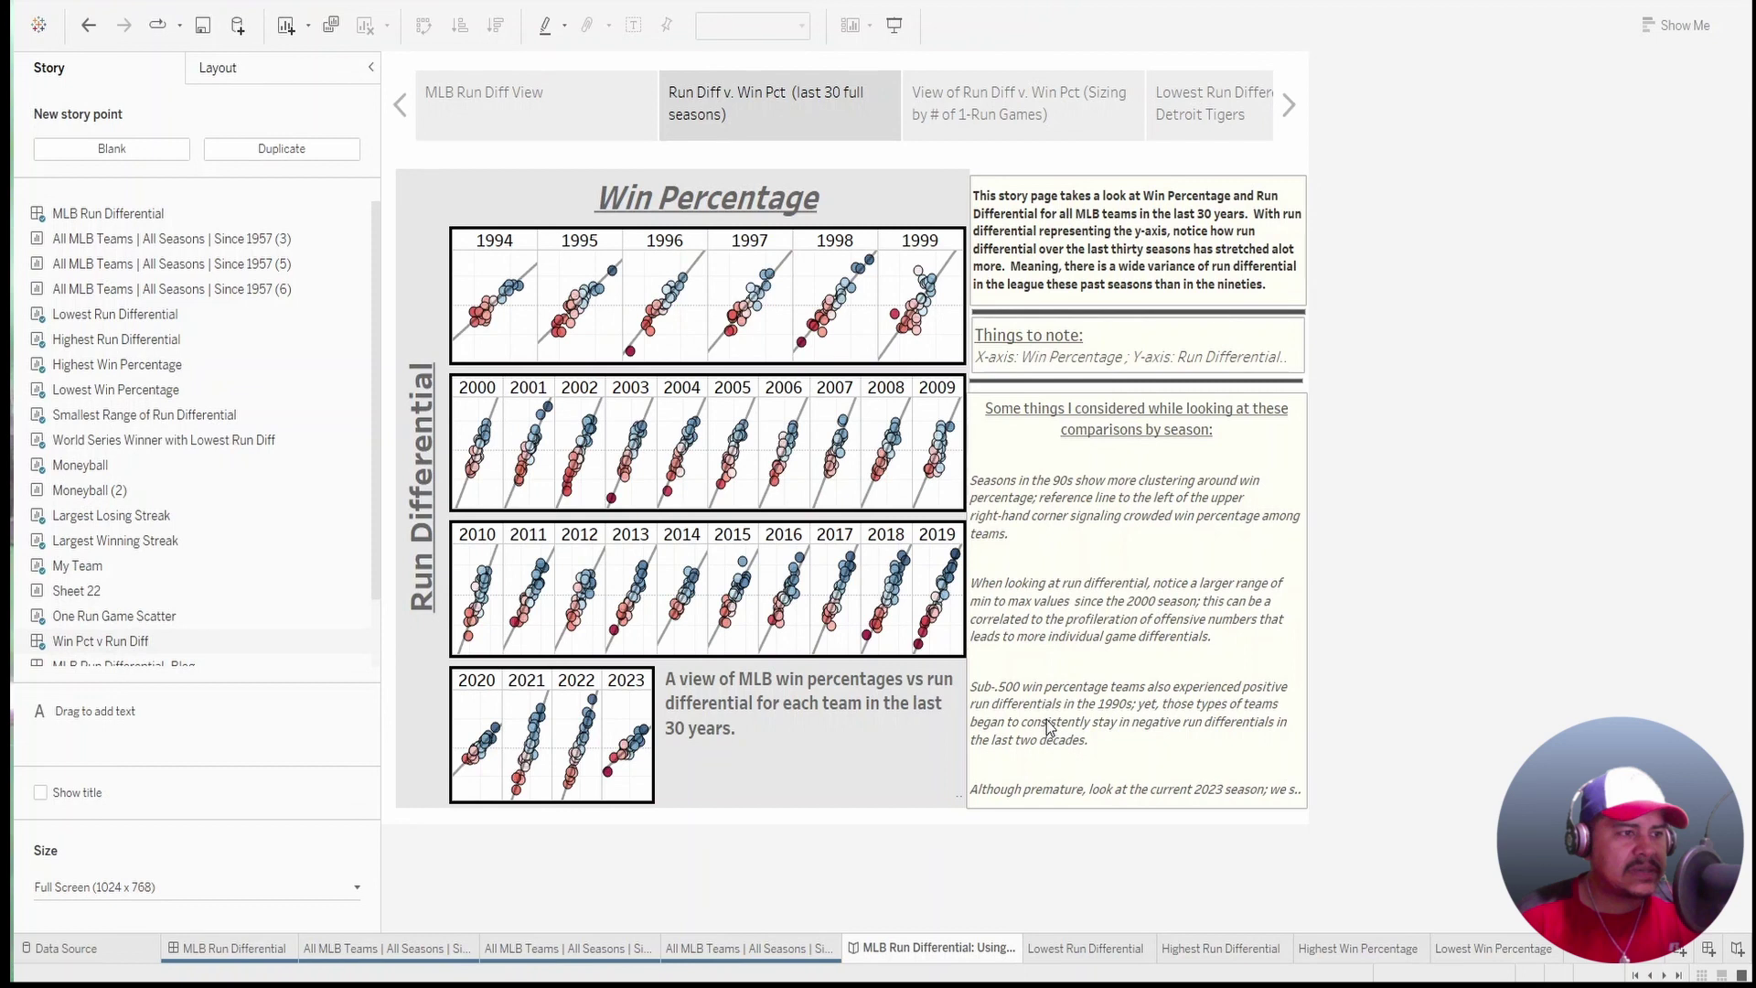
# Examine the tooltips of individual team marks in the 1999, 2015 and 2016 season charts.
pyautogui.moveTo(927, 309)
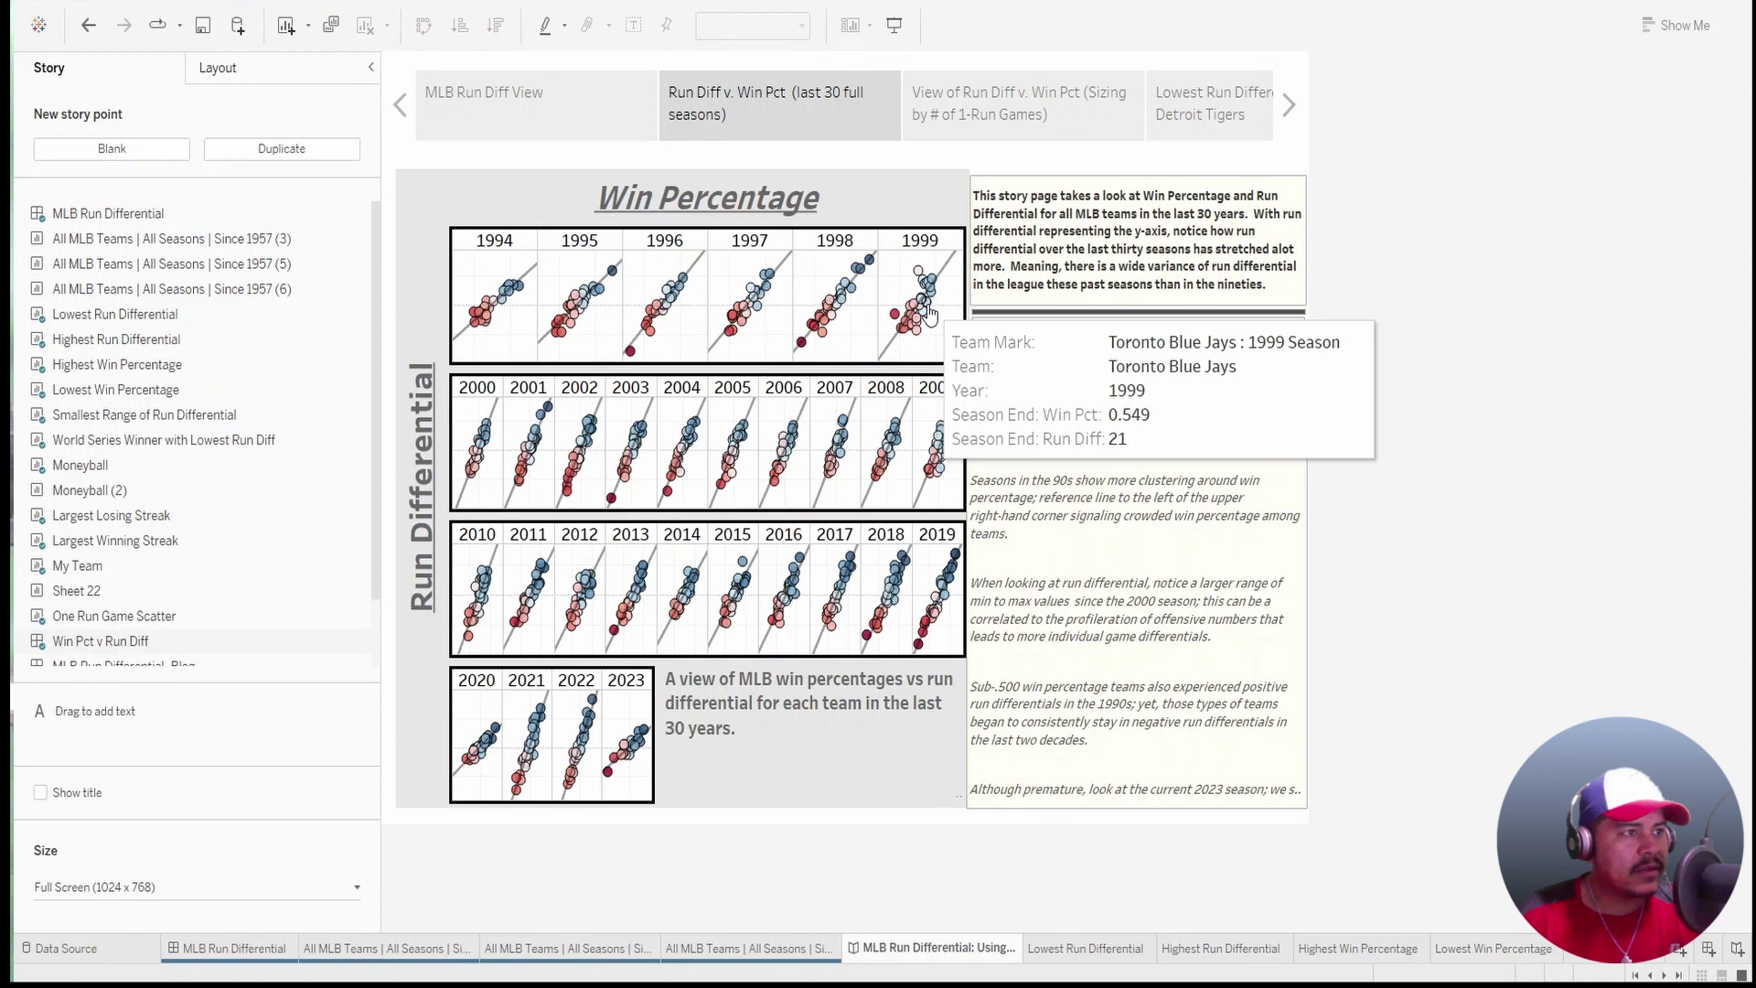
pyautogui.moveTo(576, 302)
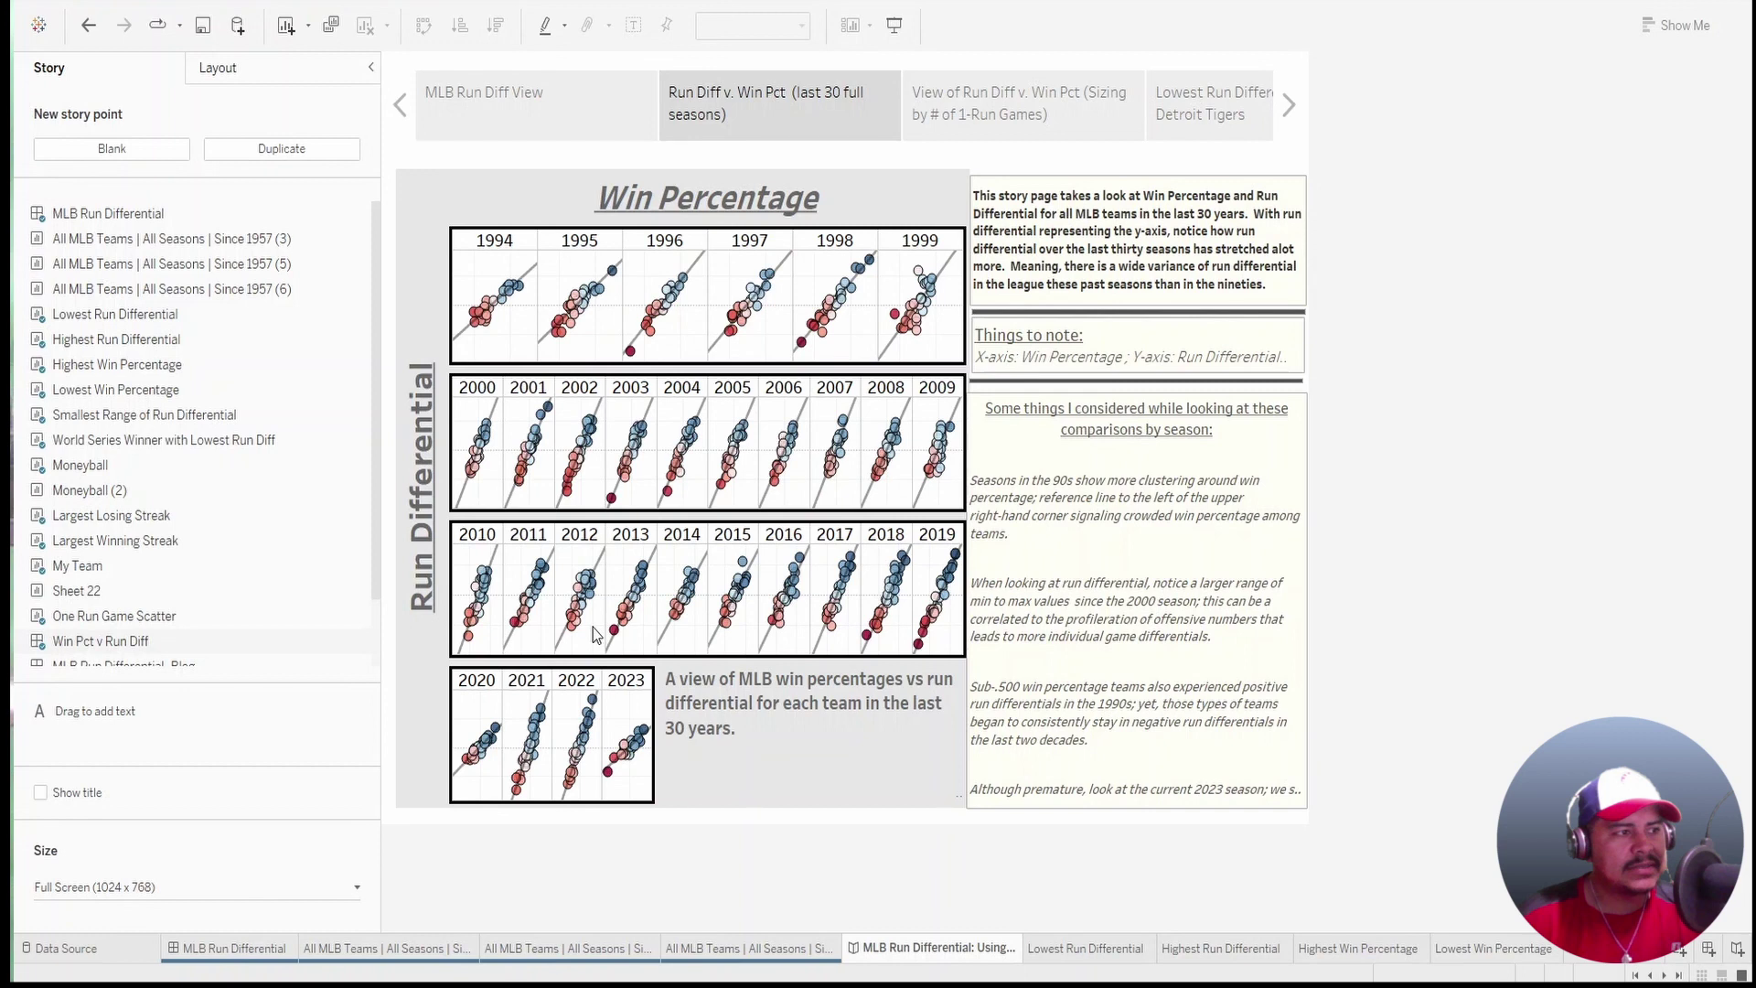
pyautogui.moveTo(768, 631)
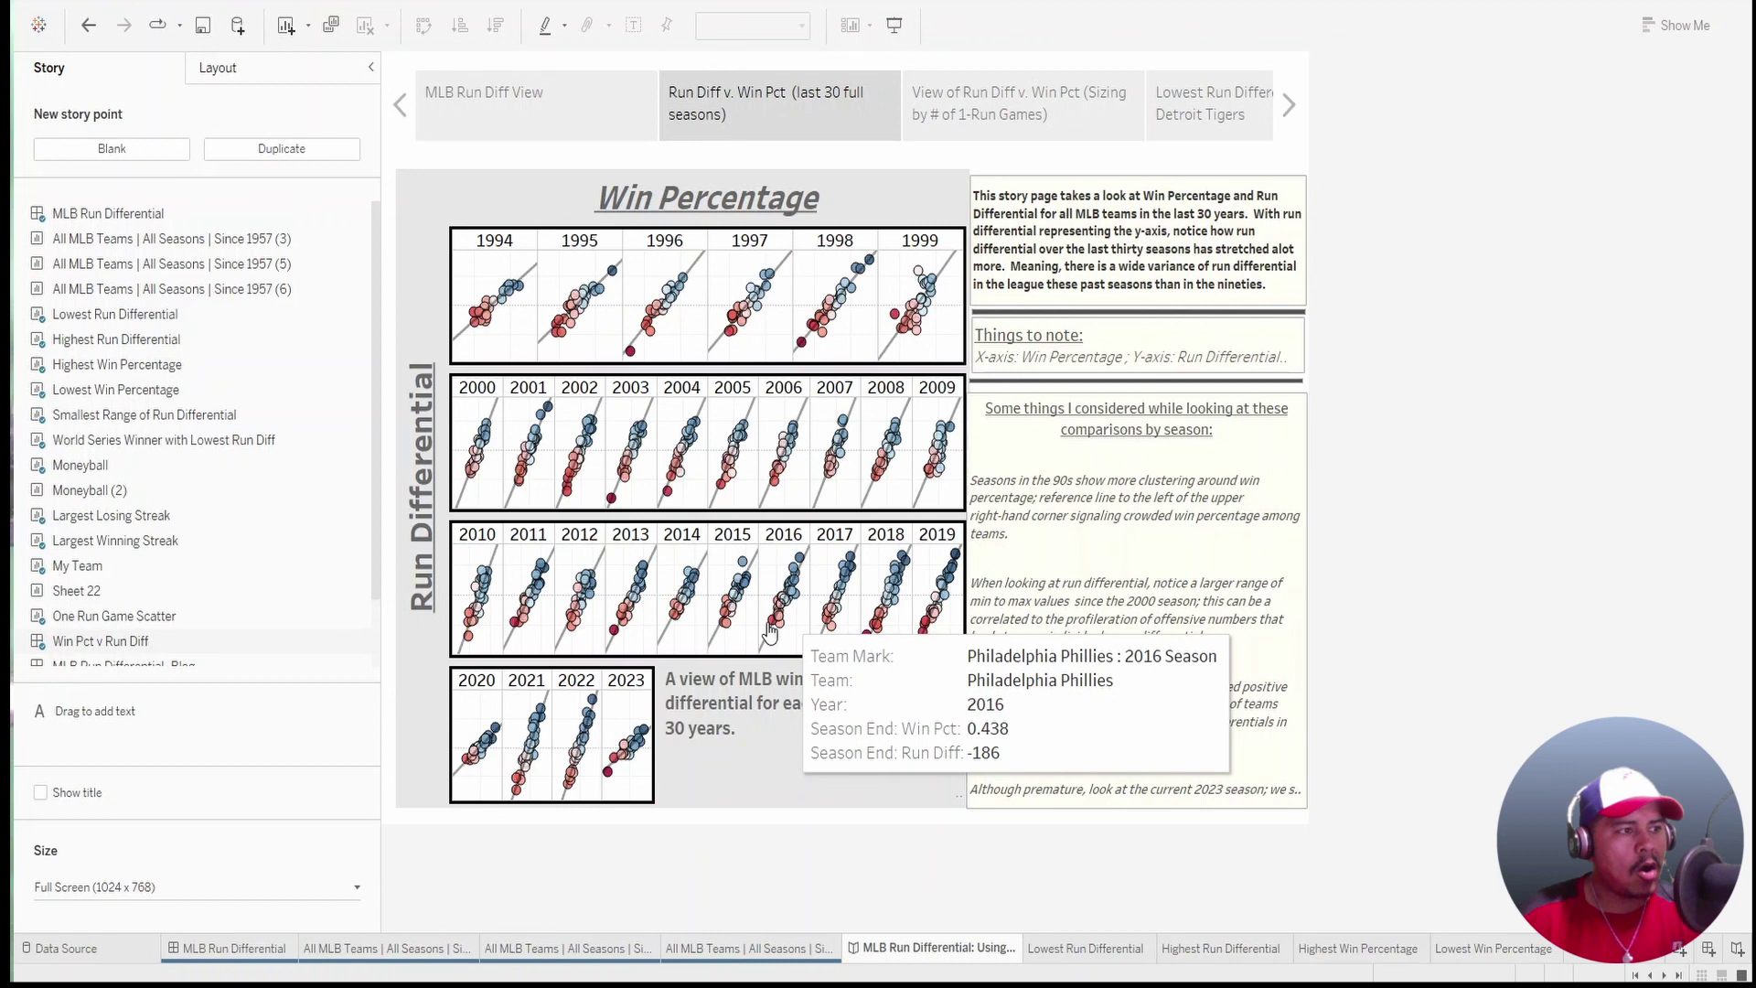
pyautogui.moveTo(742, 583)
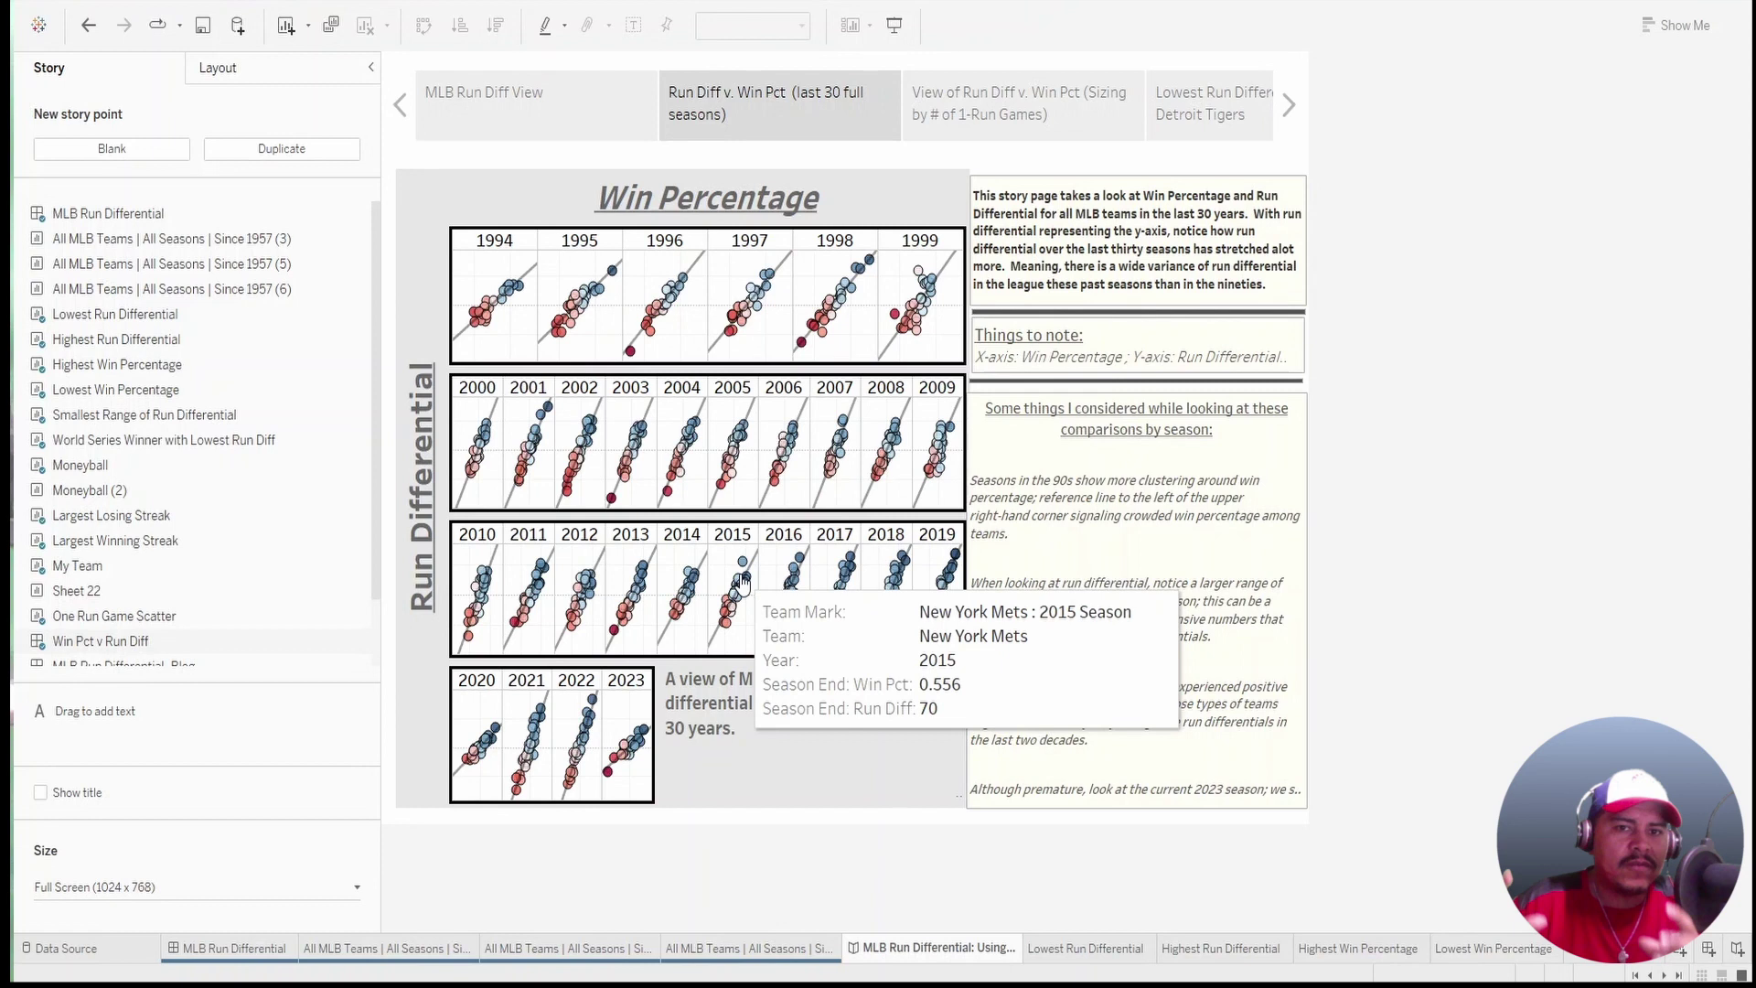
# Set the entire "Some things I considered" description to font size 6, including its last paragraph about the 2023 season.
pyautogui.doubleClick(1052, 548)
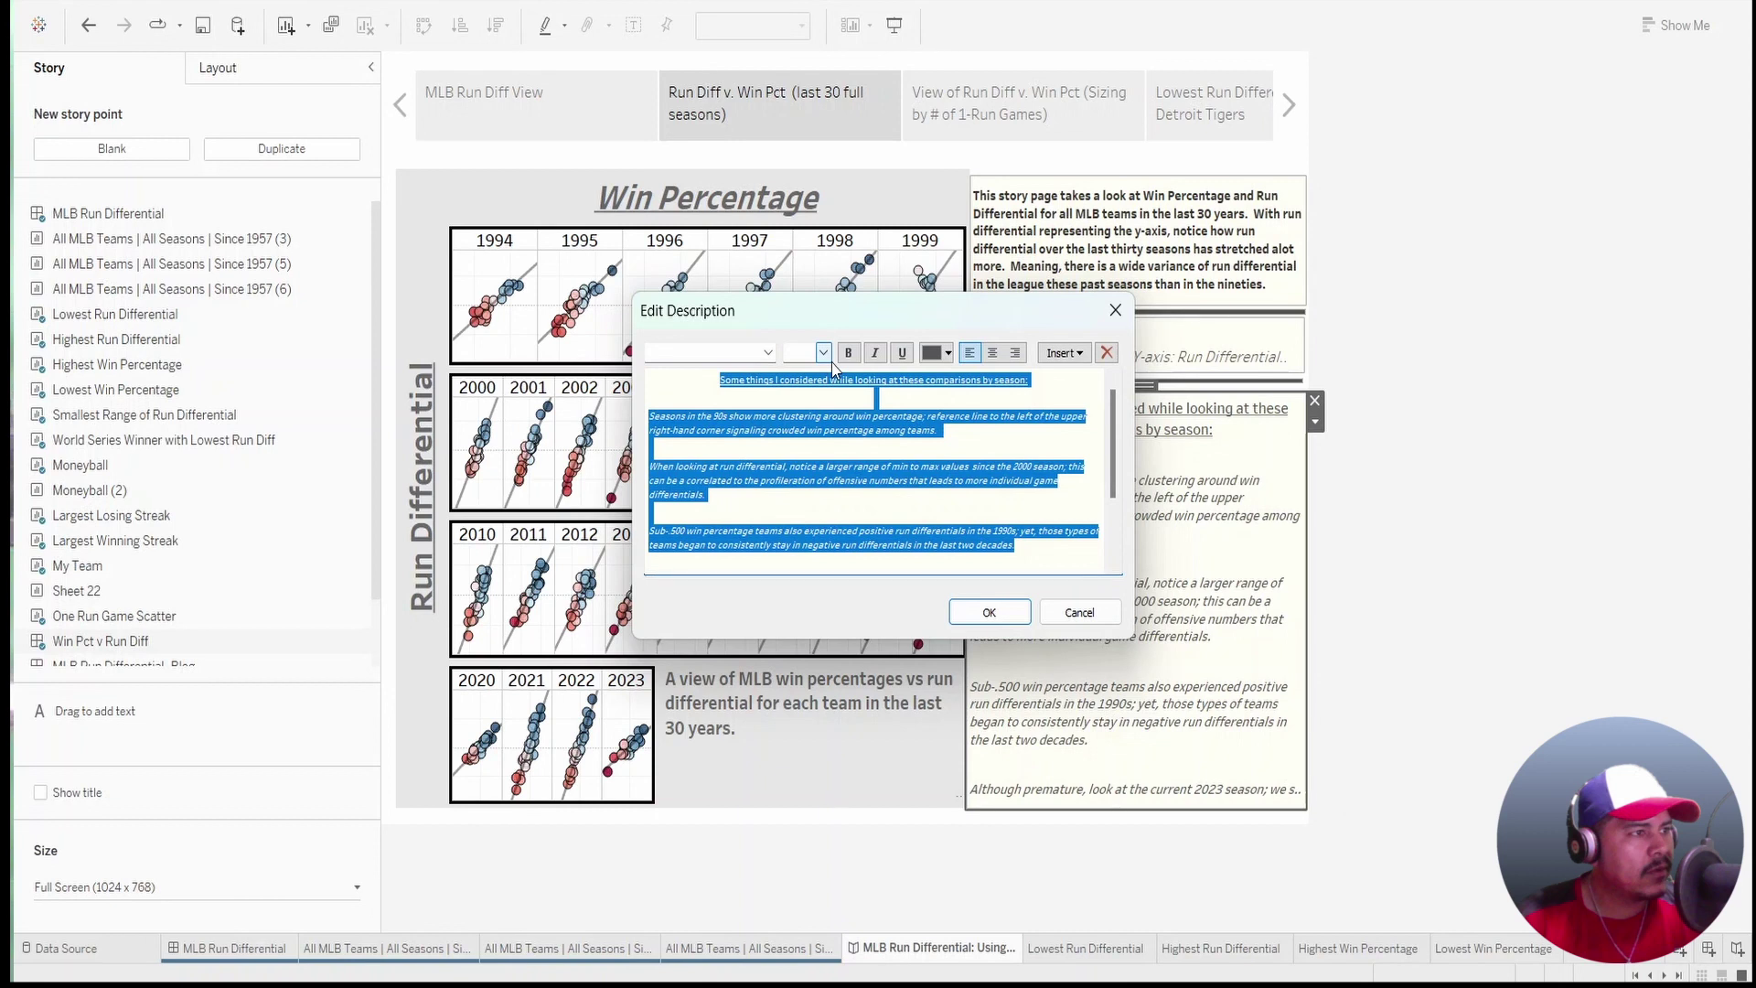
pyautogui.click(823, 353)
pyautogui.click(805, 369)
pyautogui.click(653, 524)
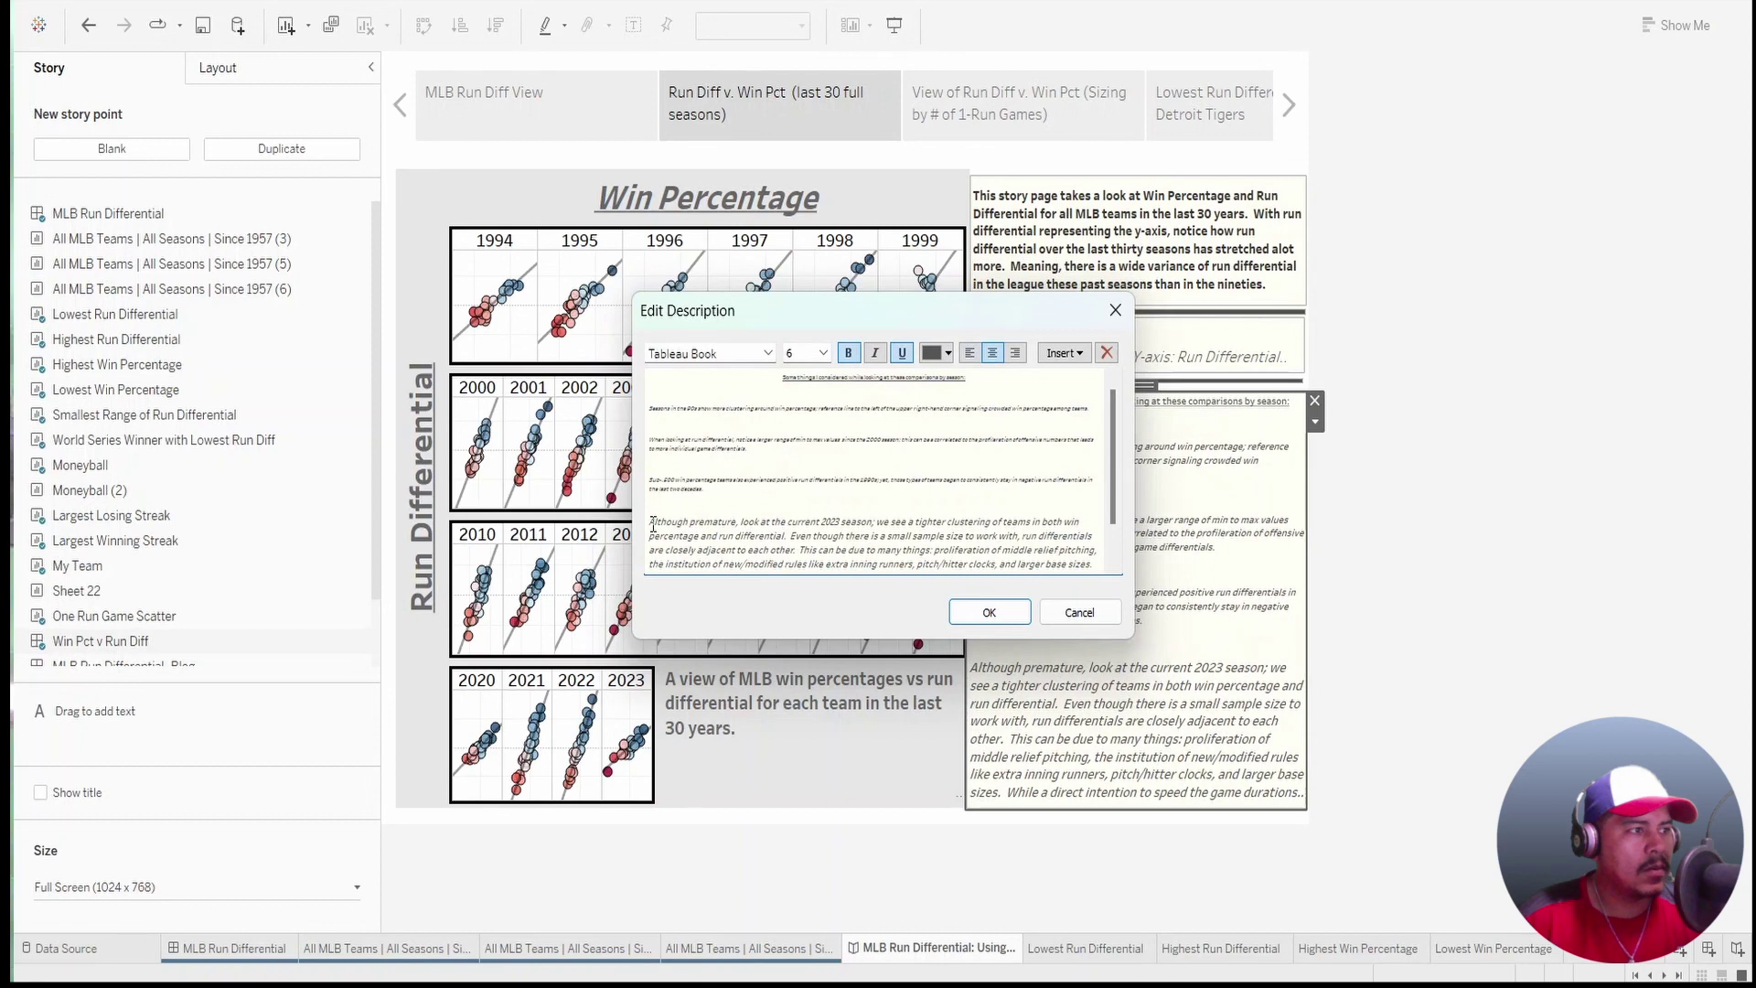
pyautogui.moveTo(653, 524); pyautogui.dragTo(1090, 723)
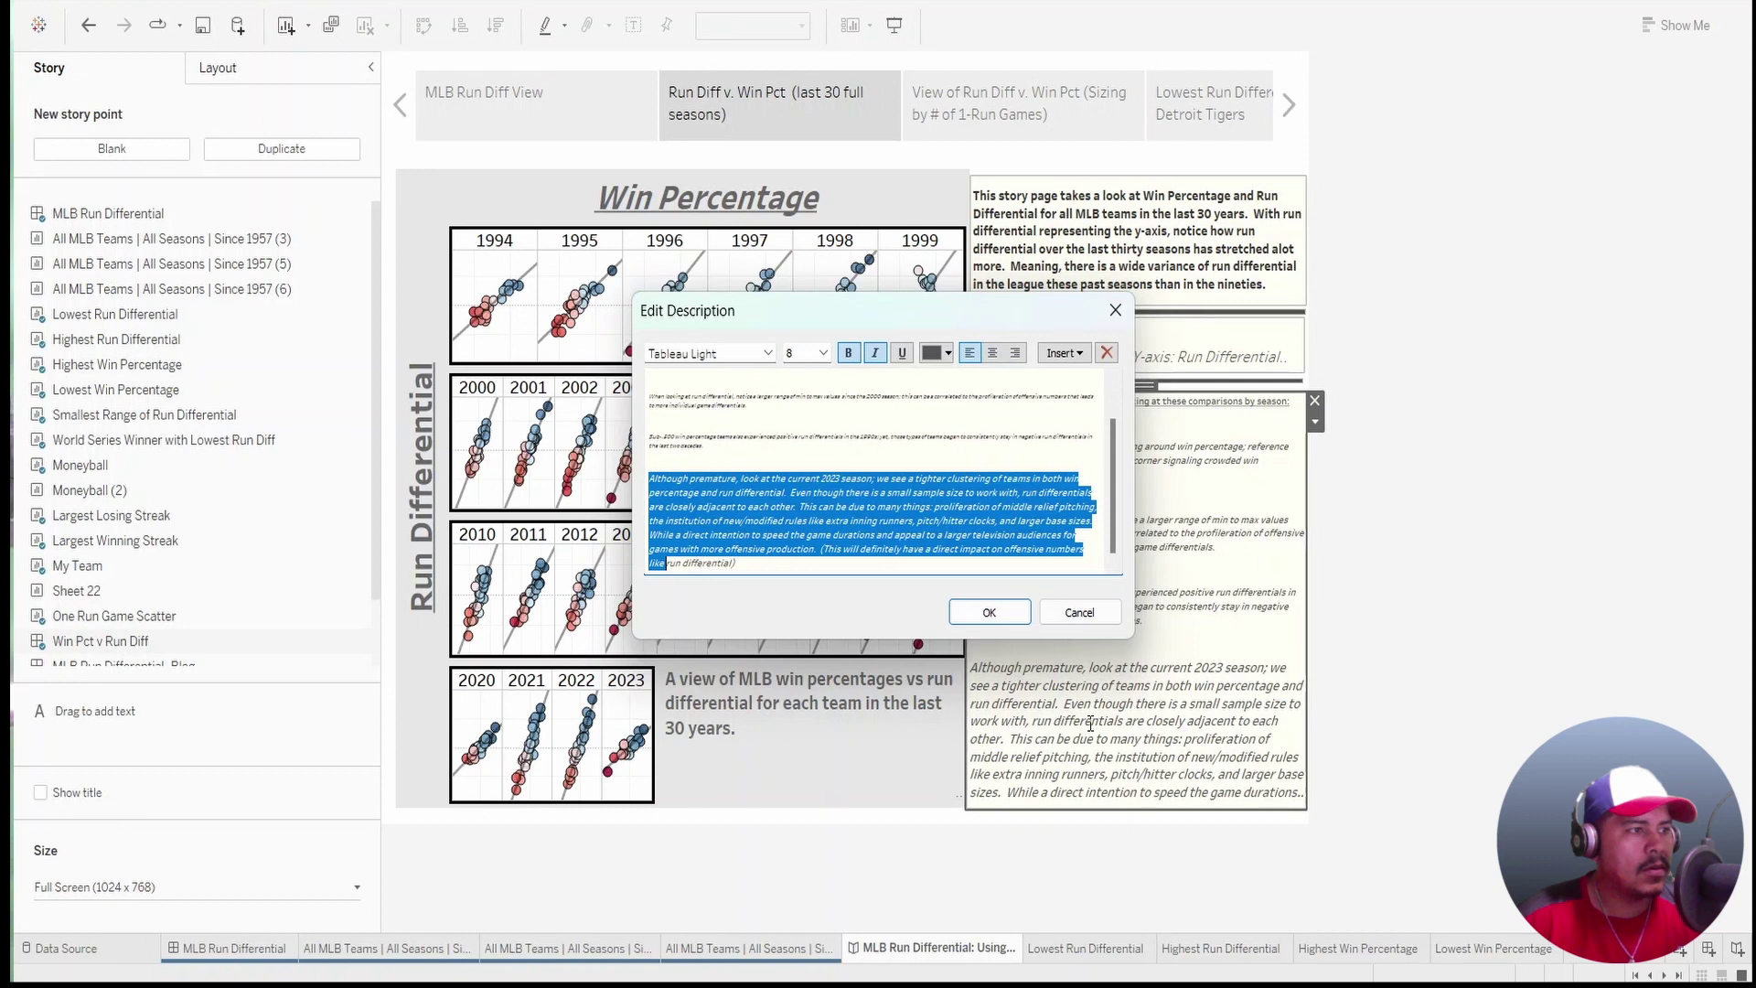
pyautogui.click(989, 612)
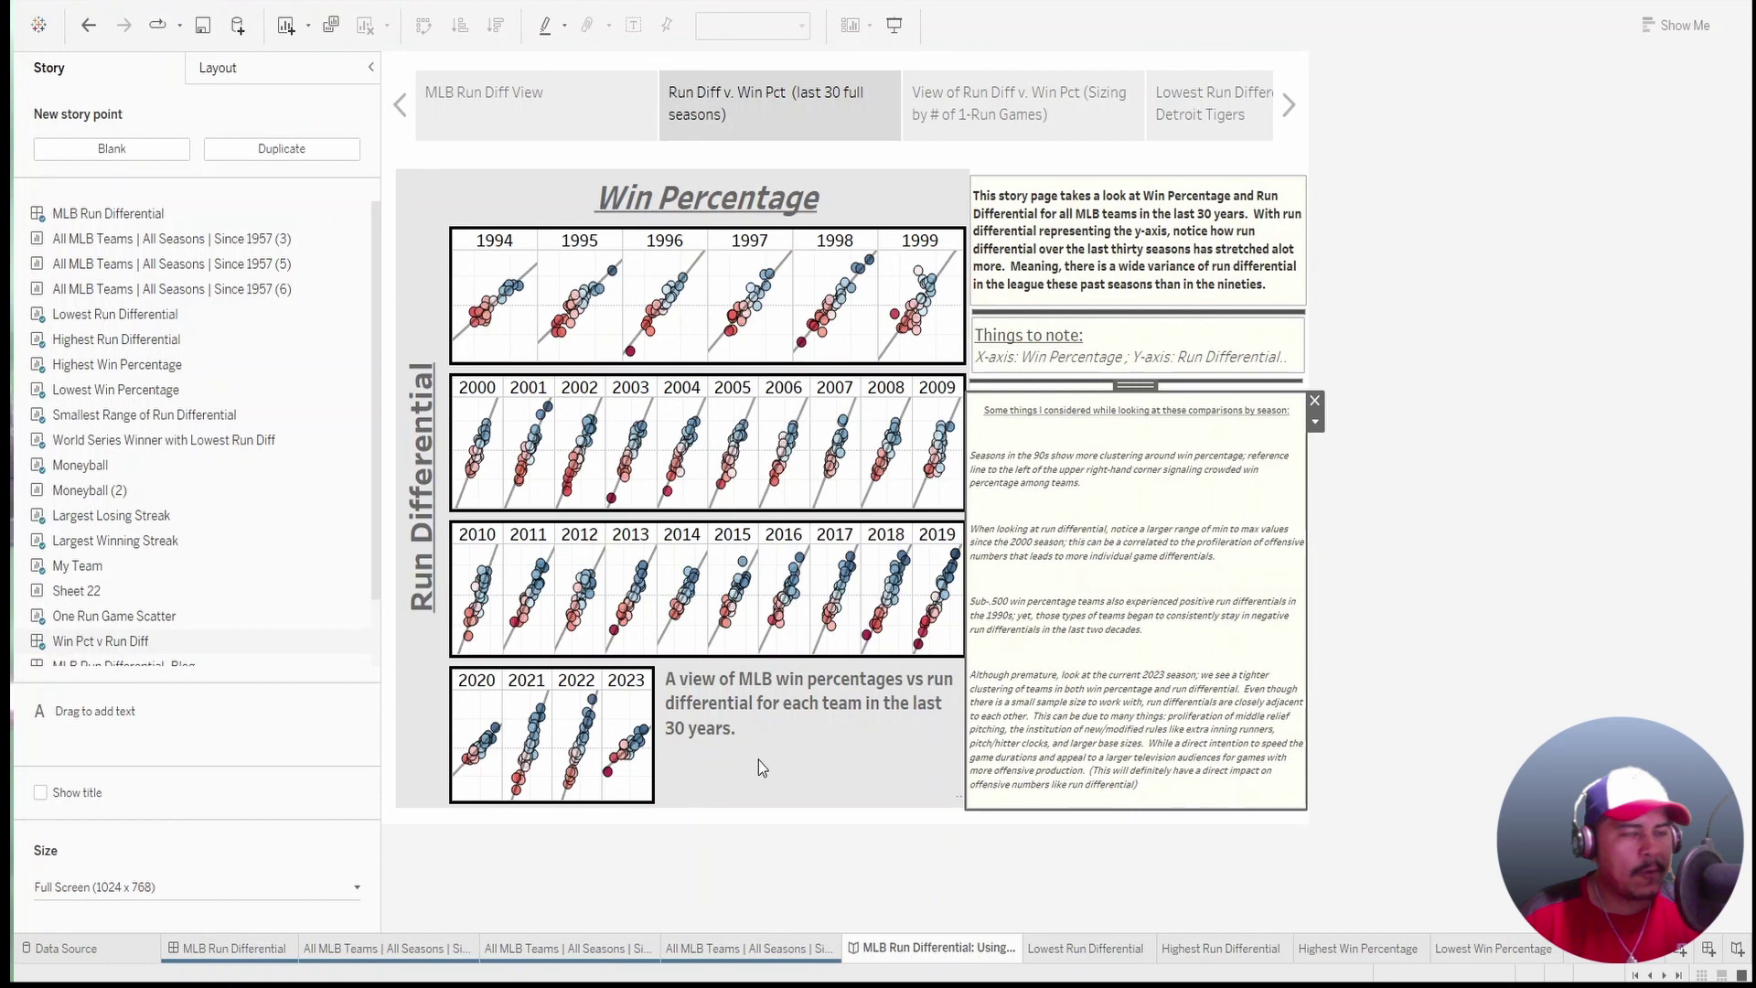
# Open the "View of Run Diff v. Win Pct (Sizing by # of 1-Run Games)" story point, inspect highlighted Texas Rangers seasons, and clear the highlight.
pyautogui.moveTo(948, 119)
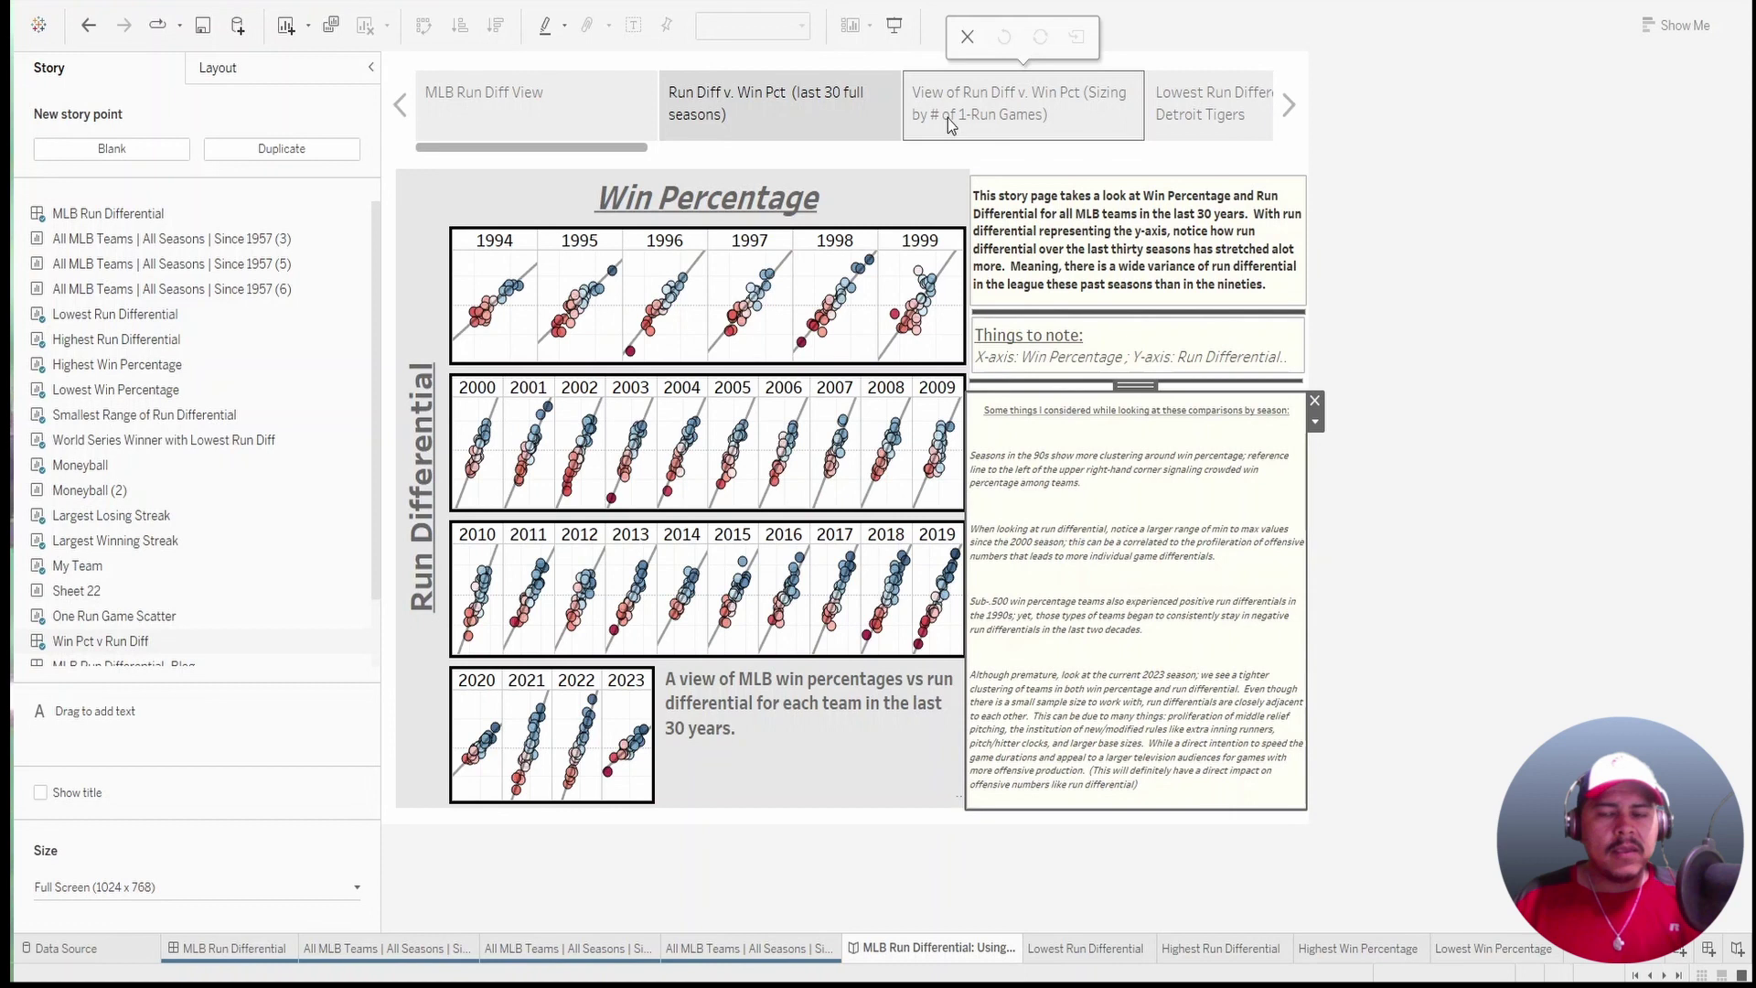
pyautogui.click(947, 118)
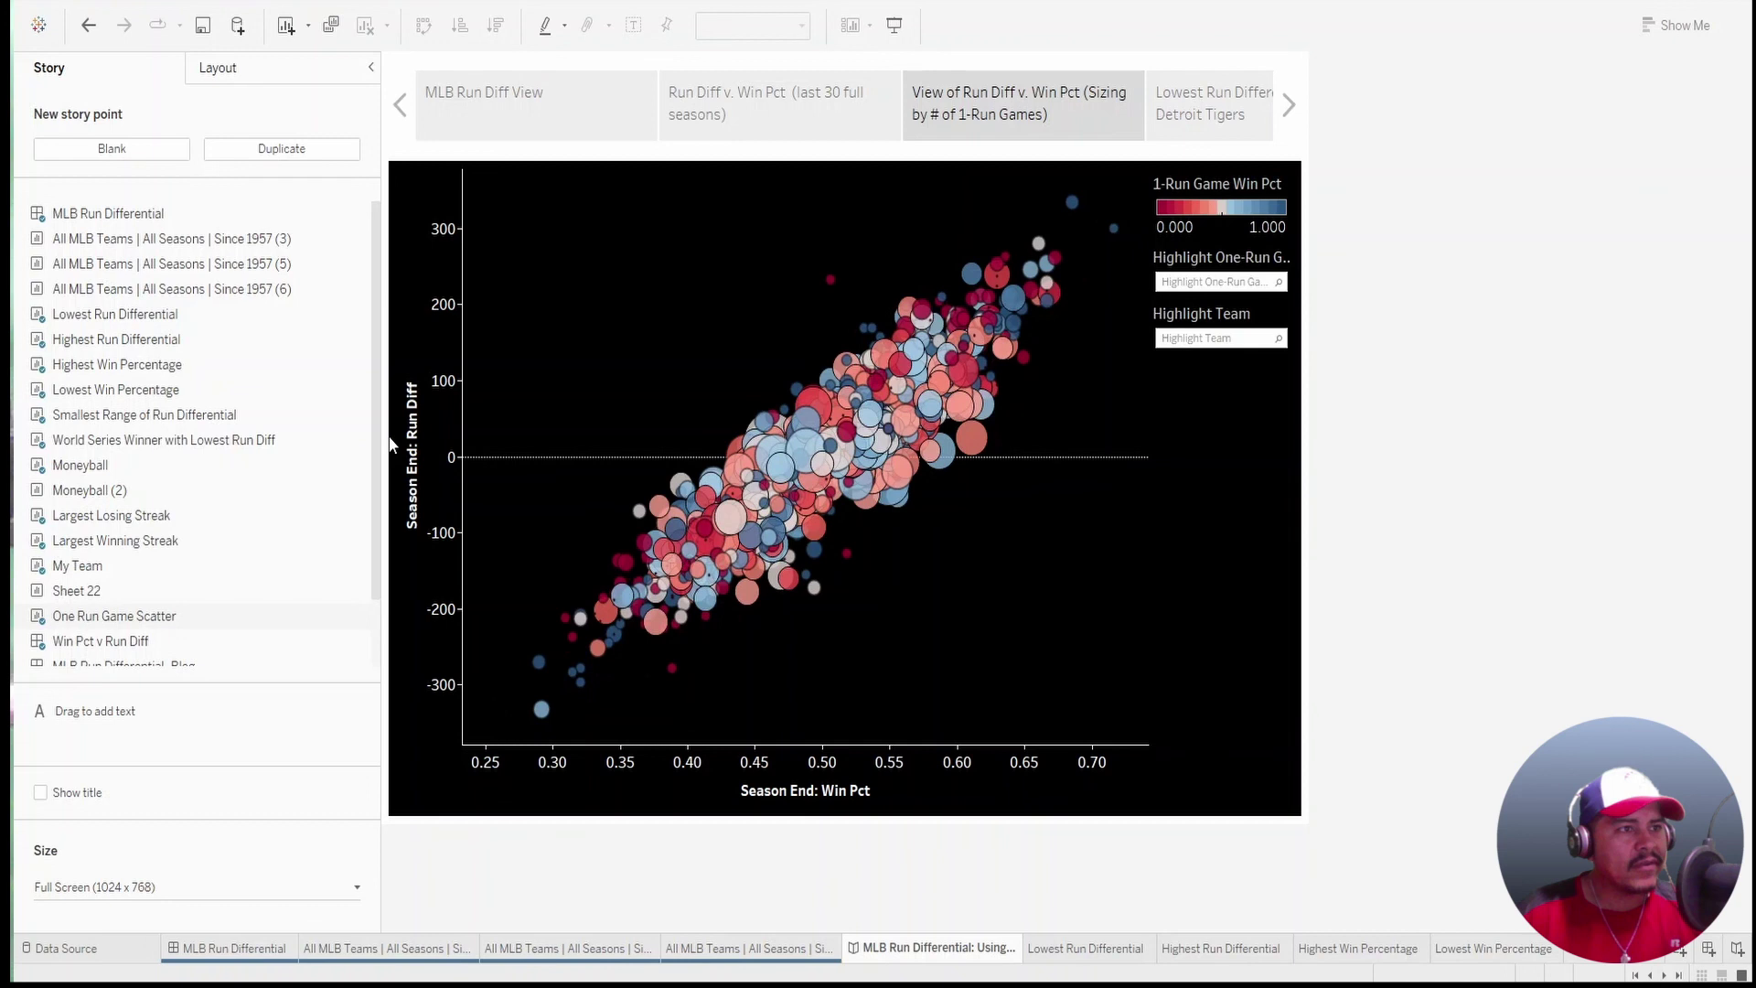
pyautogui.moveTo(957, 388)
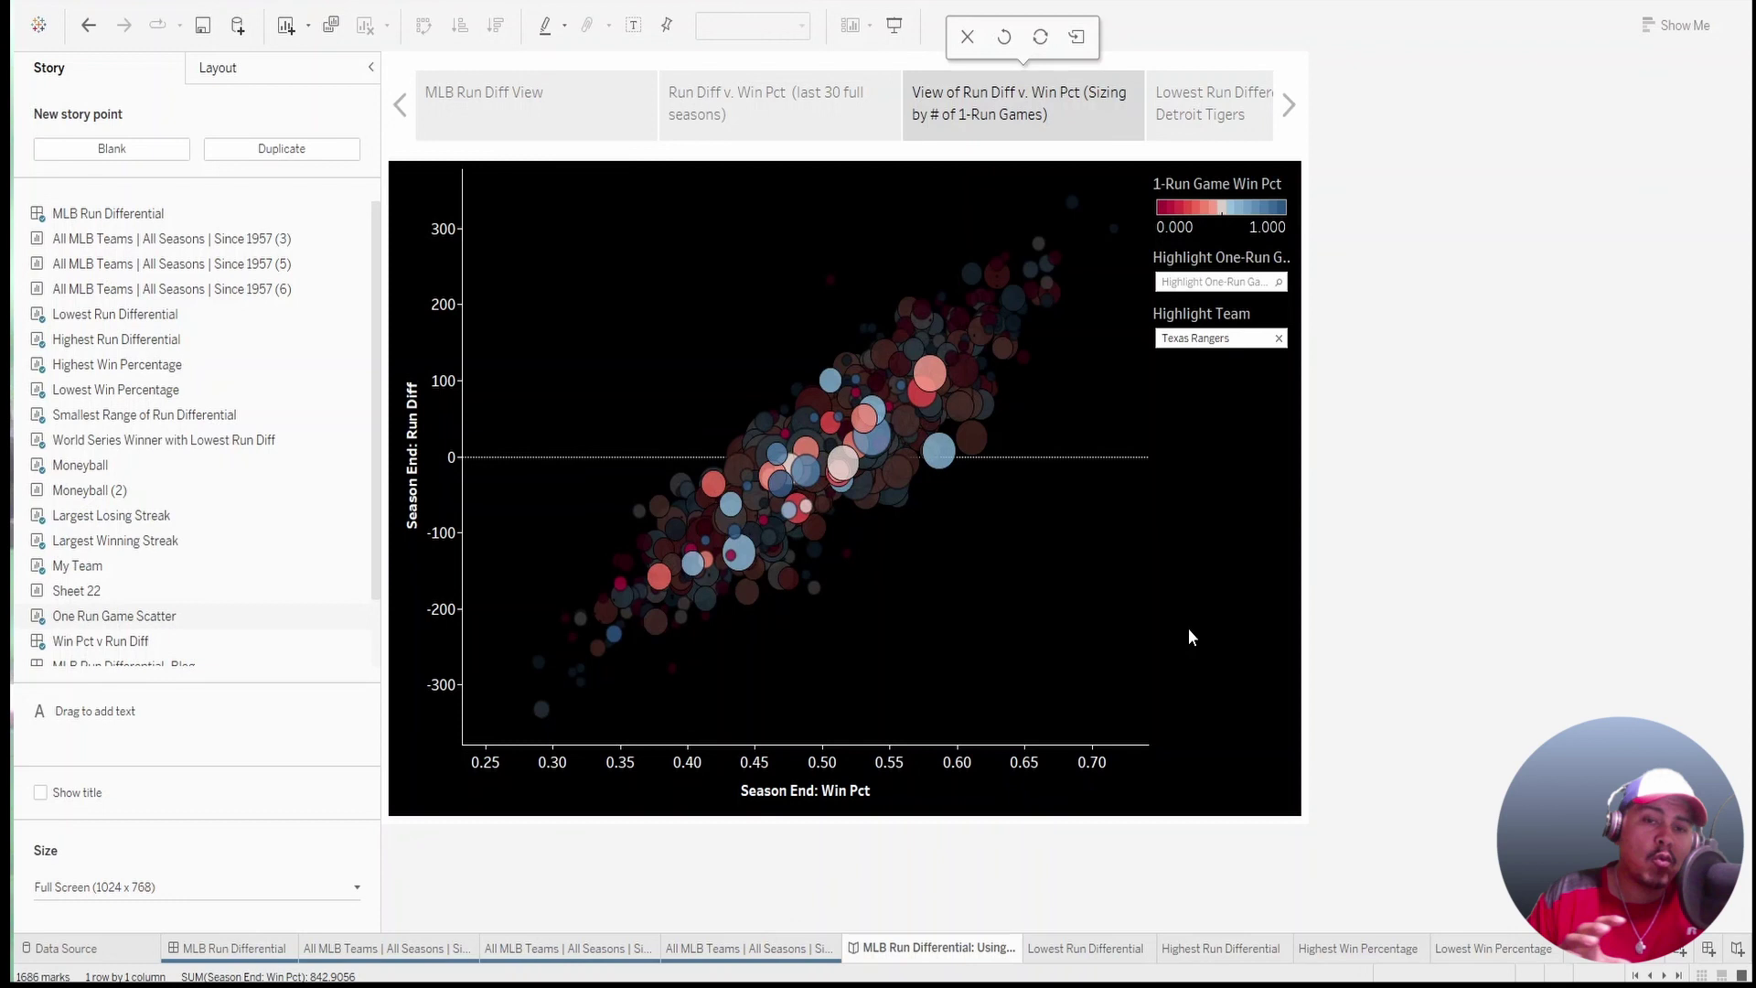
pyautogui.moveTo(928, 454)
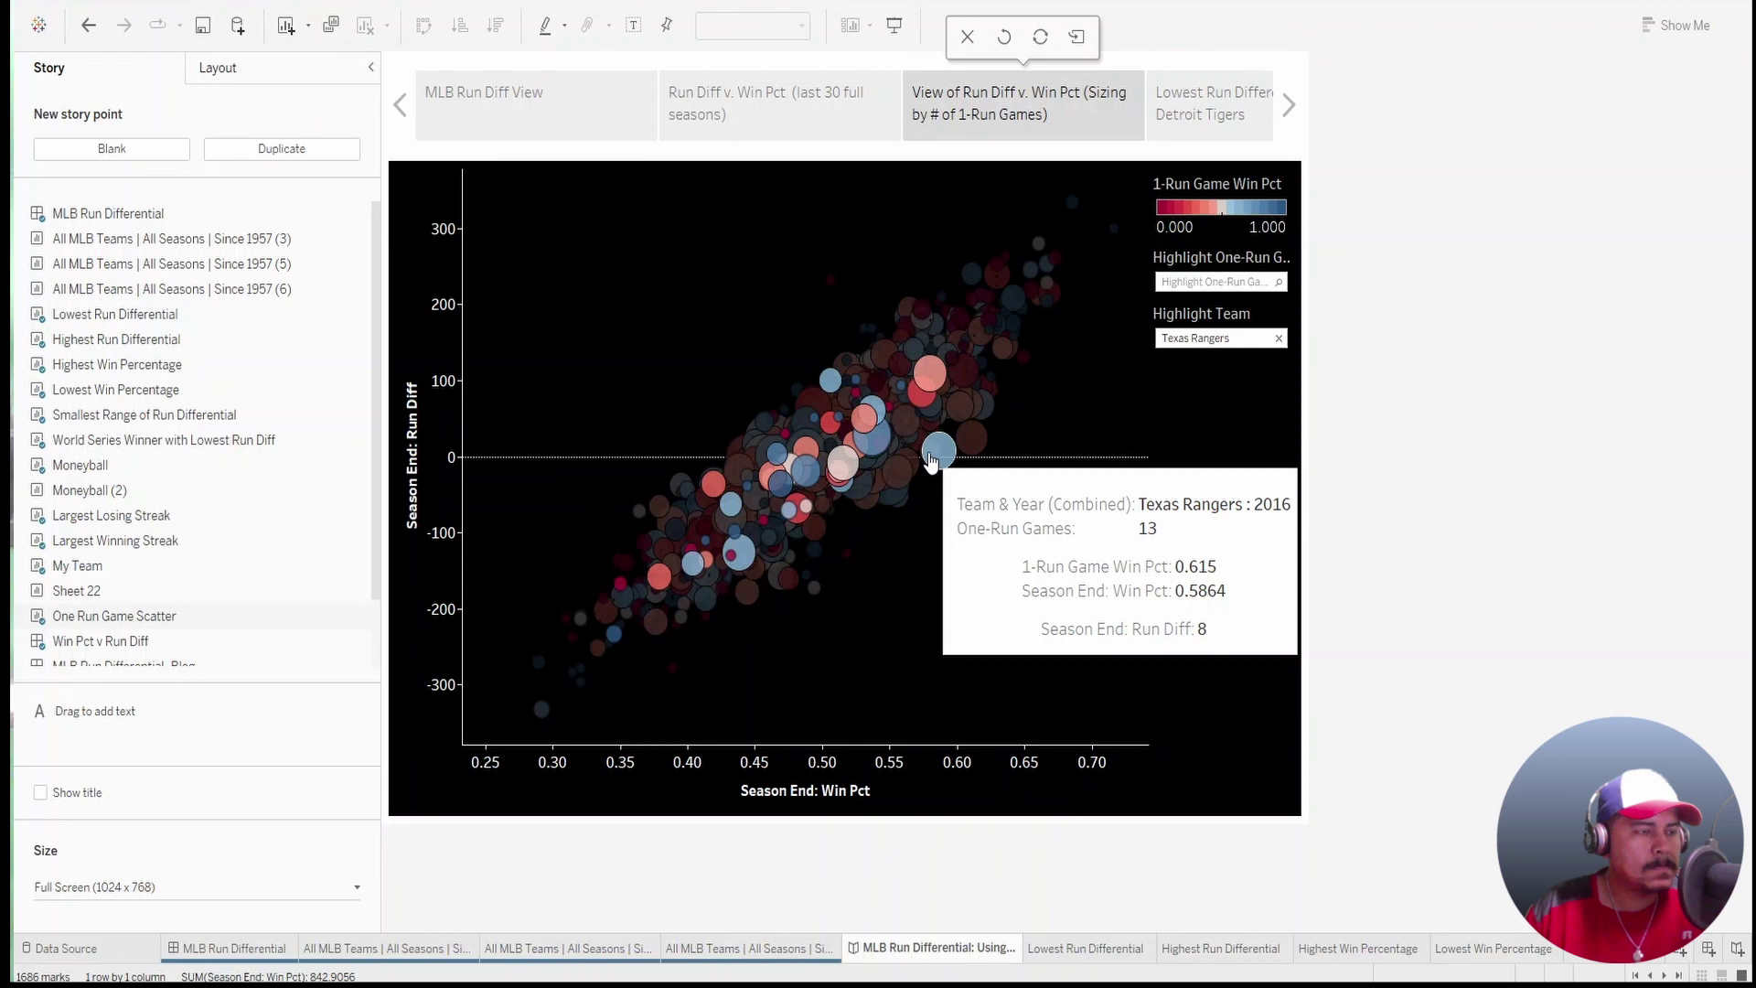
pyautogui.moveTo(829, 386)
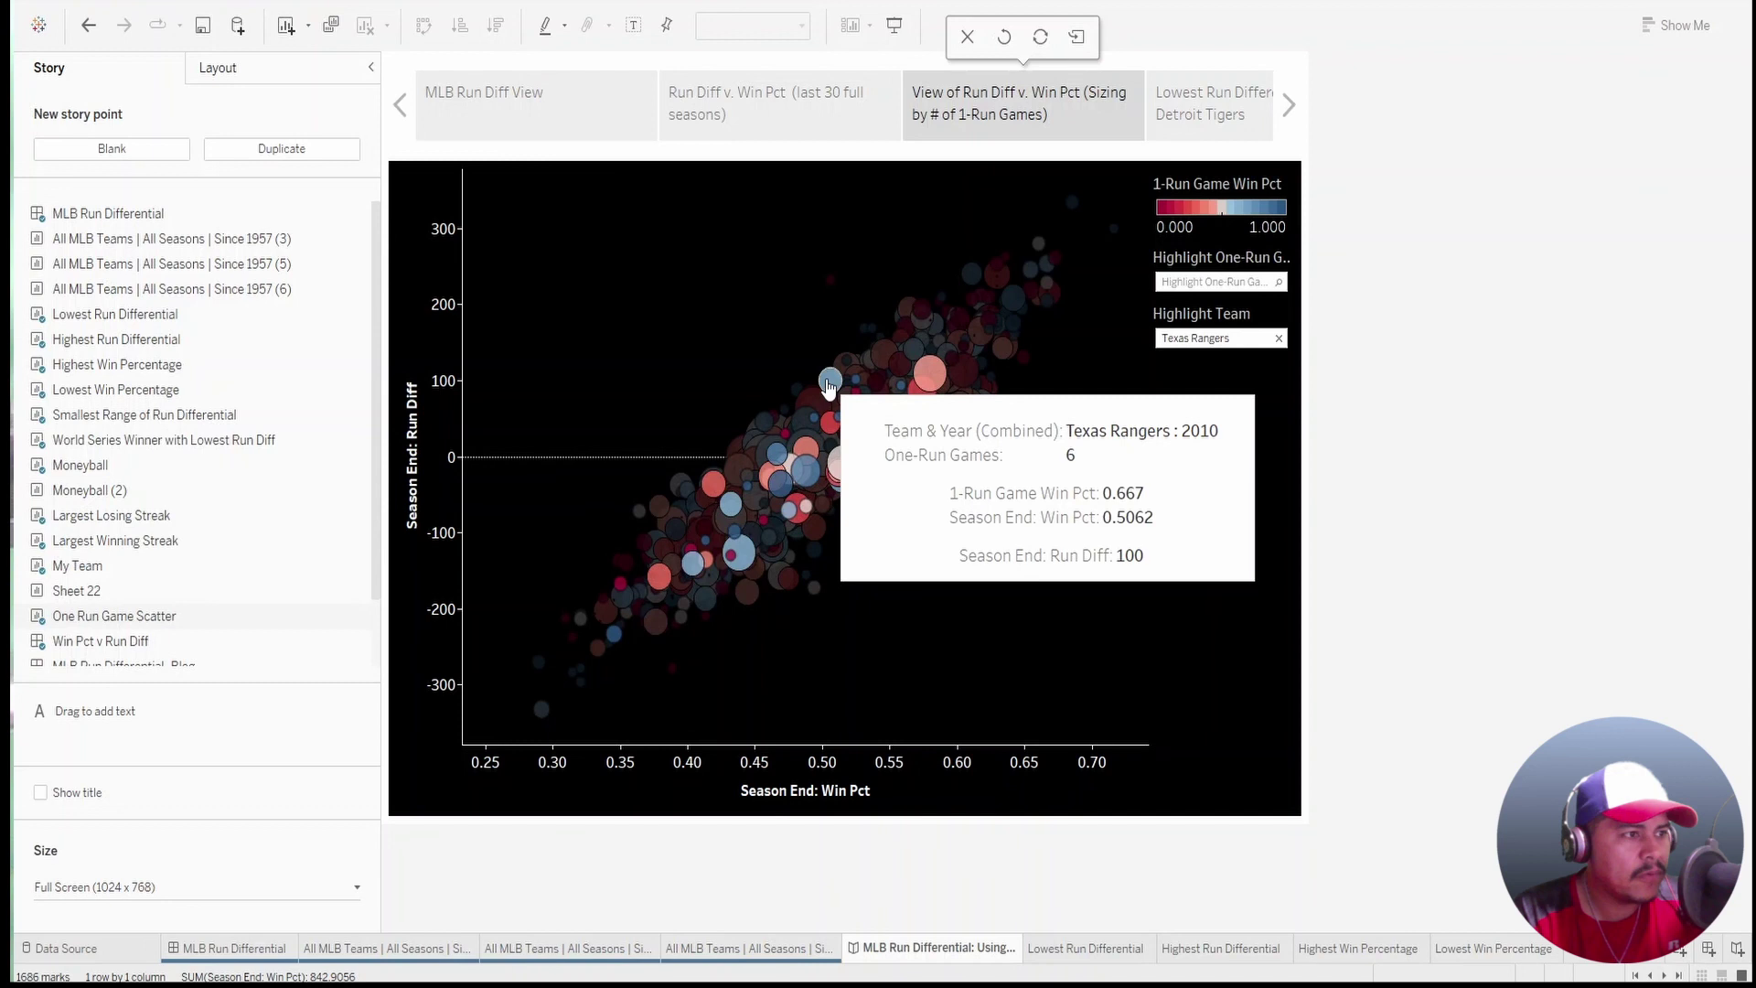
pyautogui.click(1280, 339)
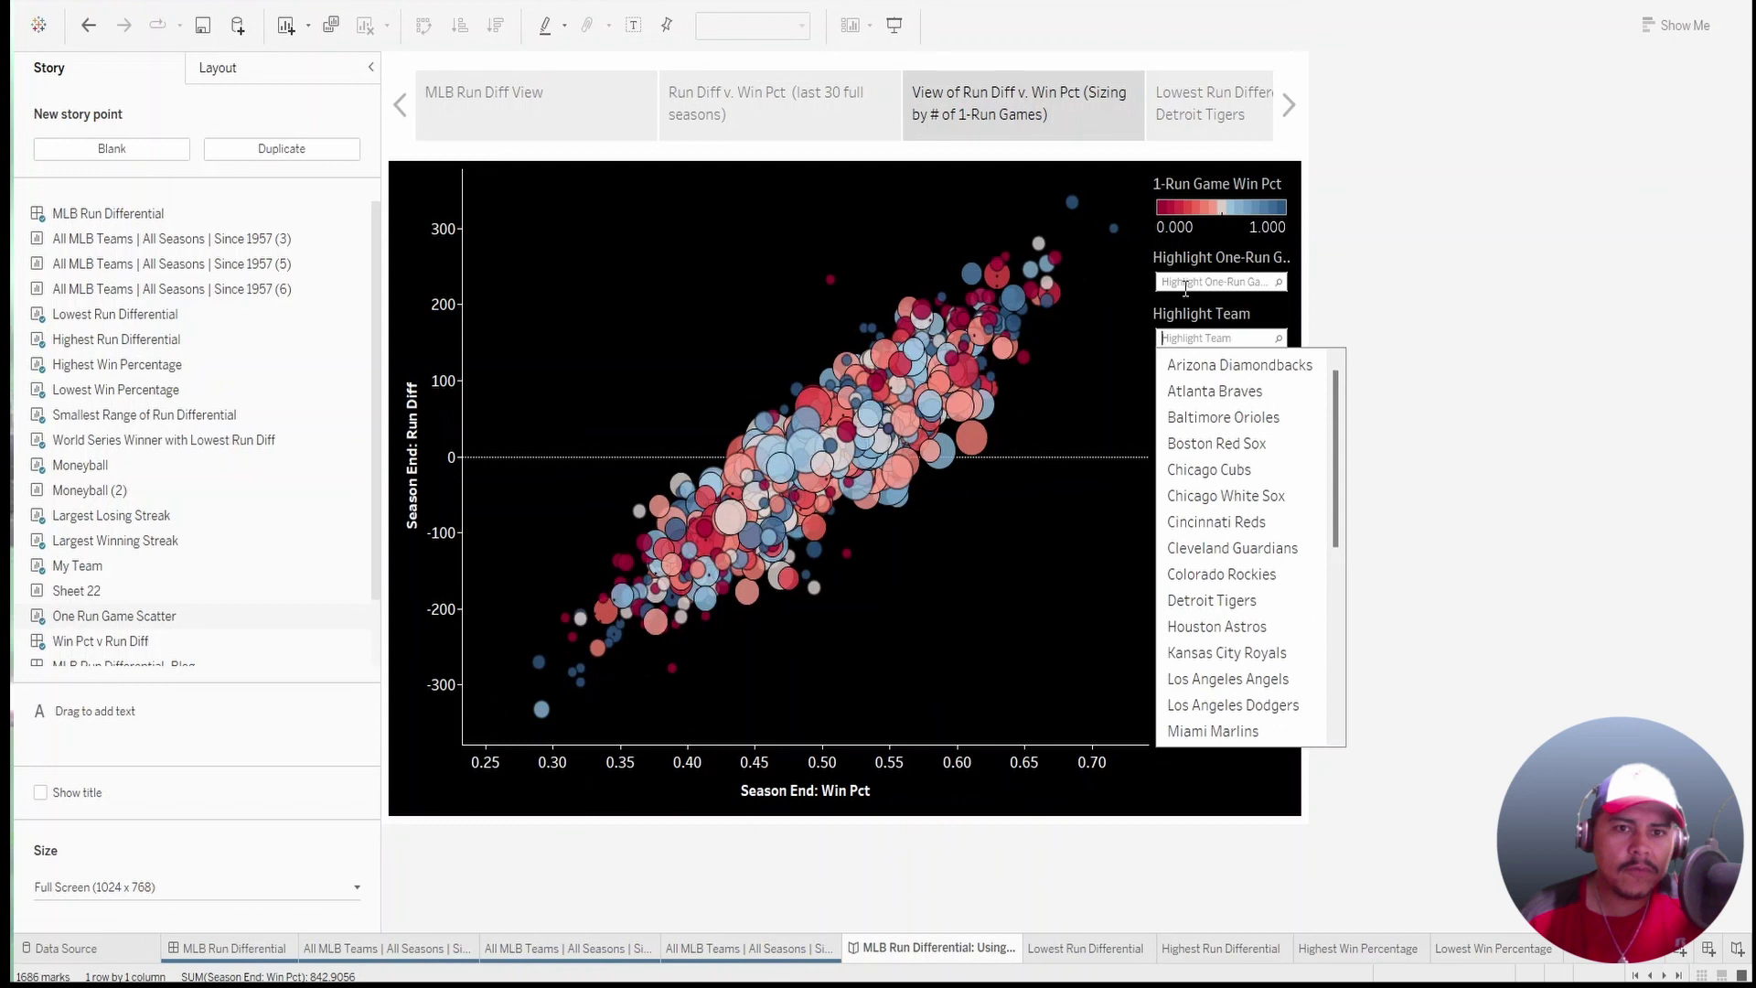
# Highlight the 30 one-run games group, inspect the large mark near the zero line, and switch the highlight to the 10 group.
pyautogui.click(1186, 286)
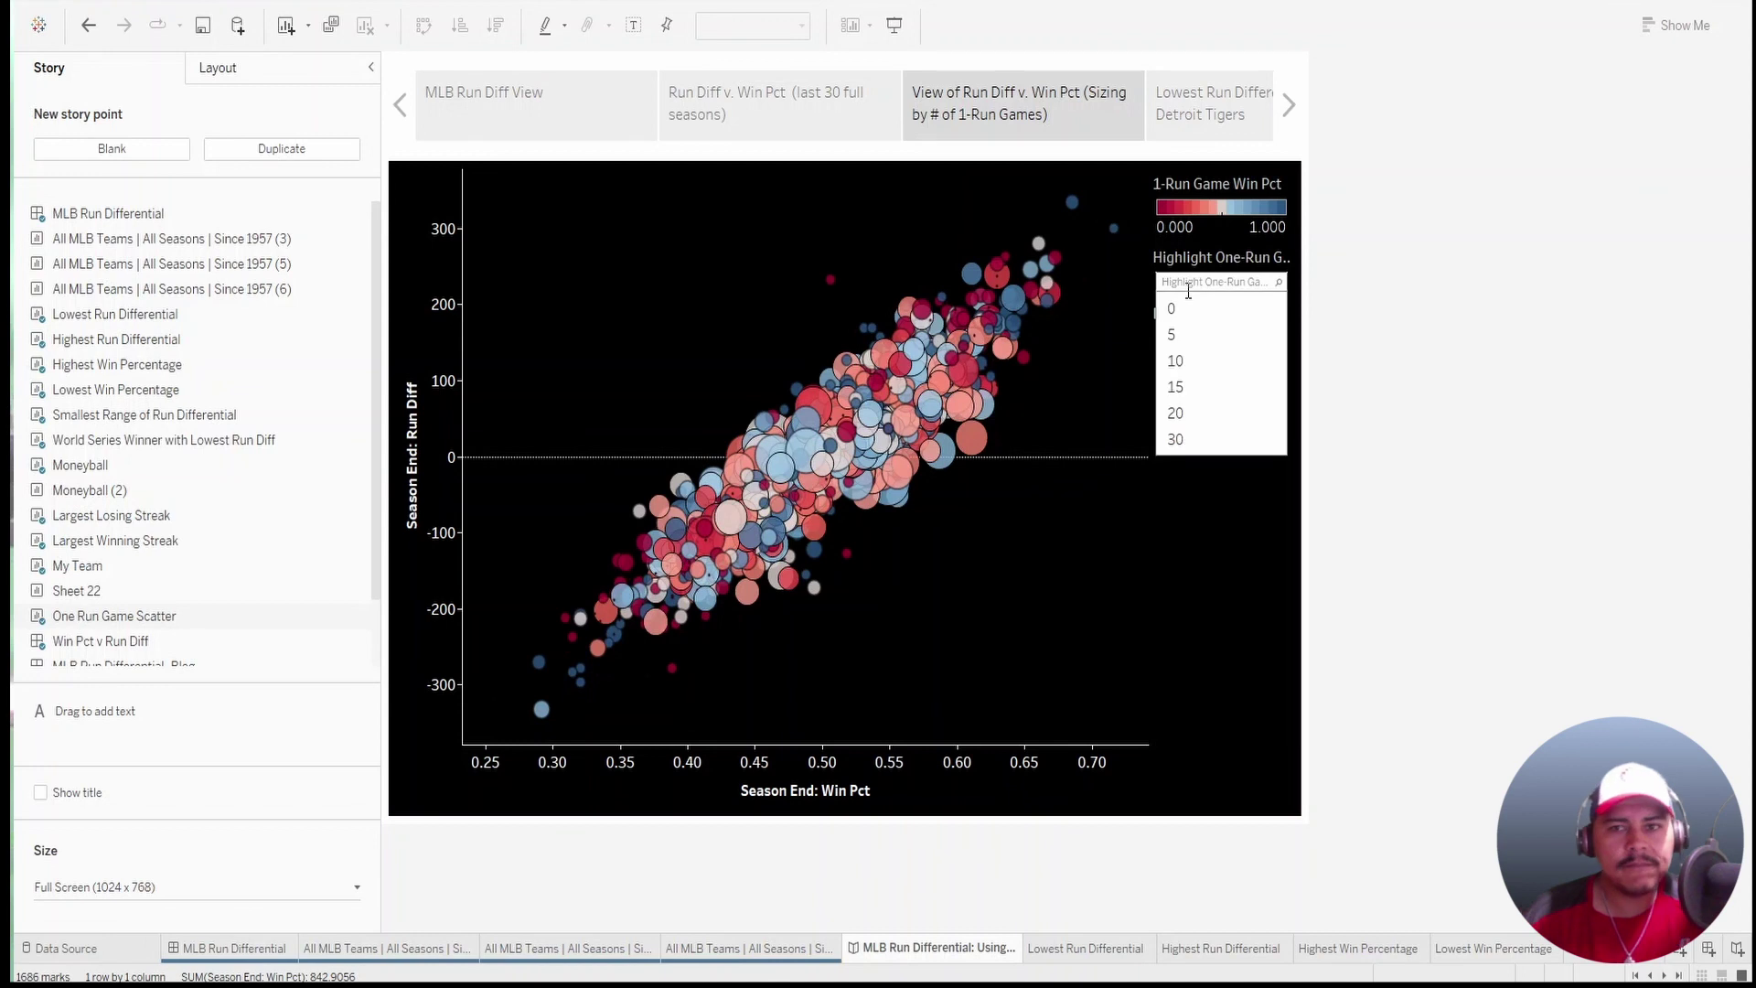
pyautogui.click(1179, 333)
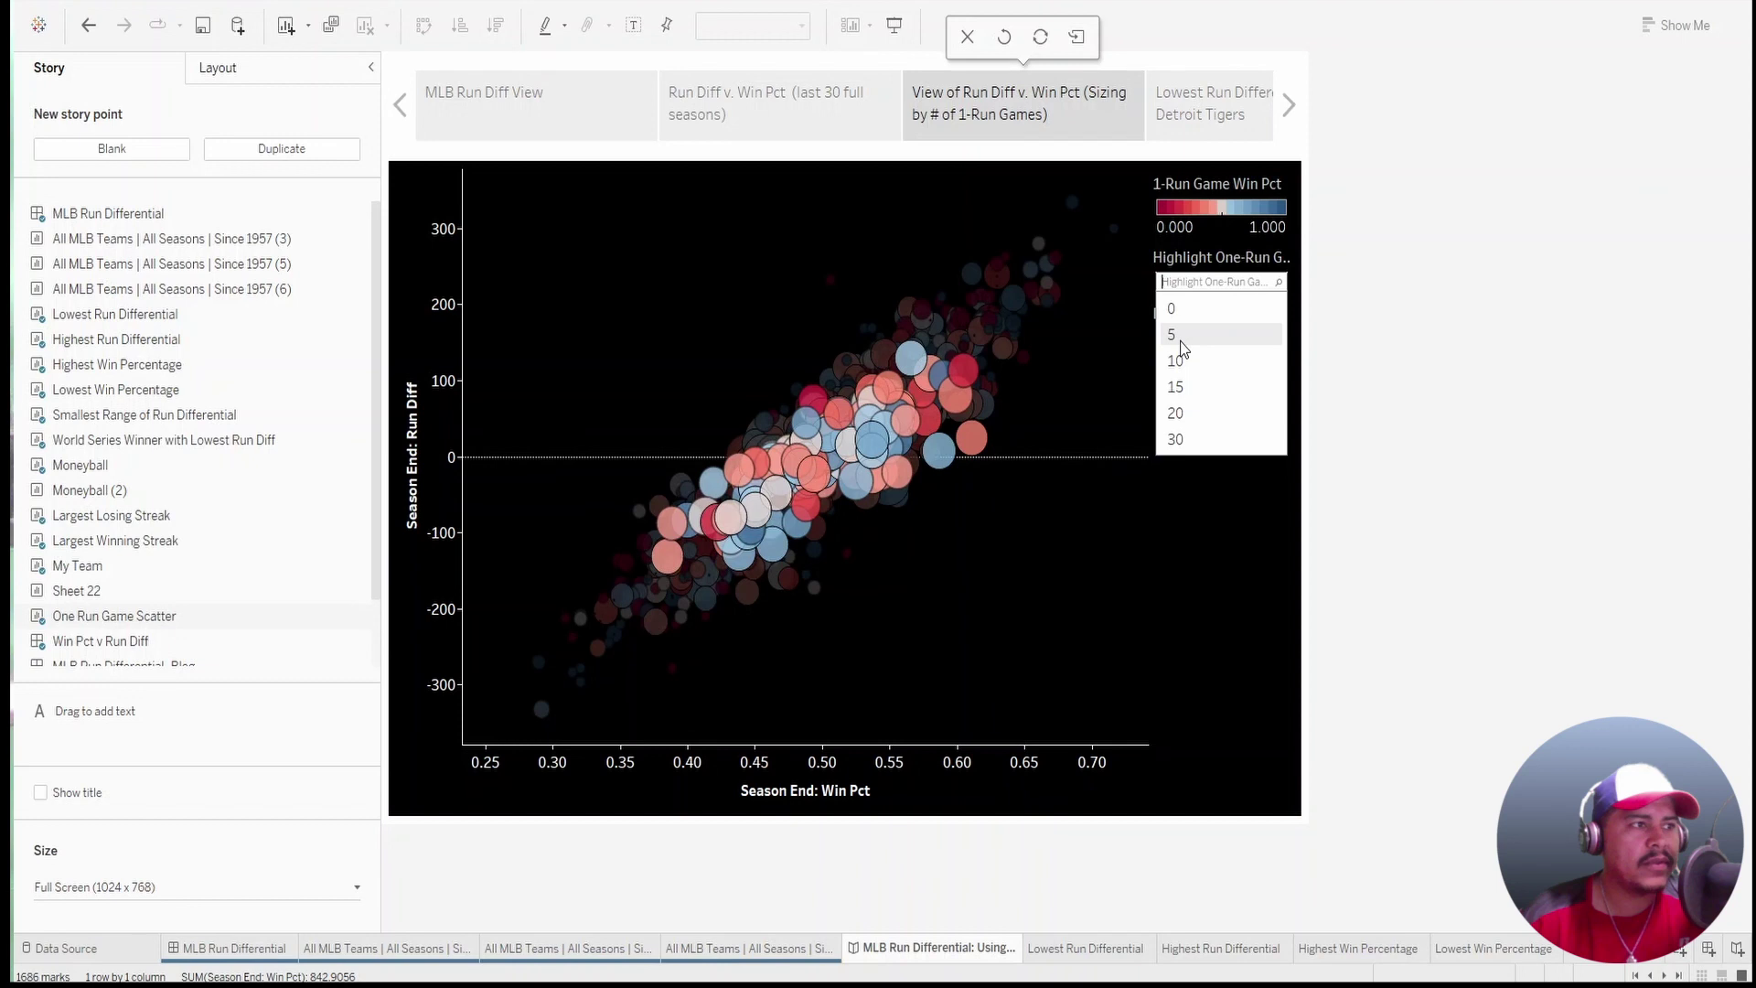
pyautogui.click(1175, 439)
pyautogui.moveTo(771, 444)
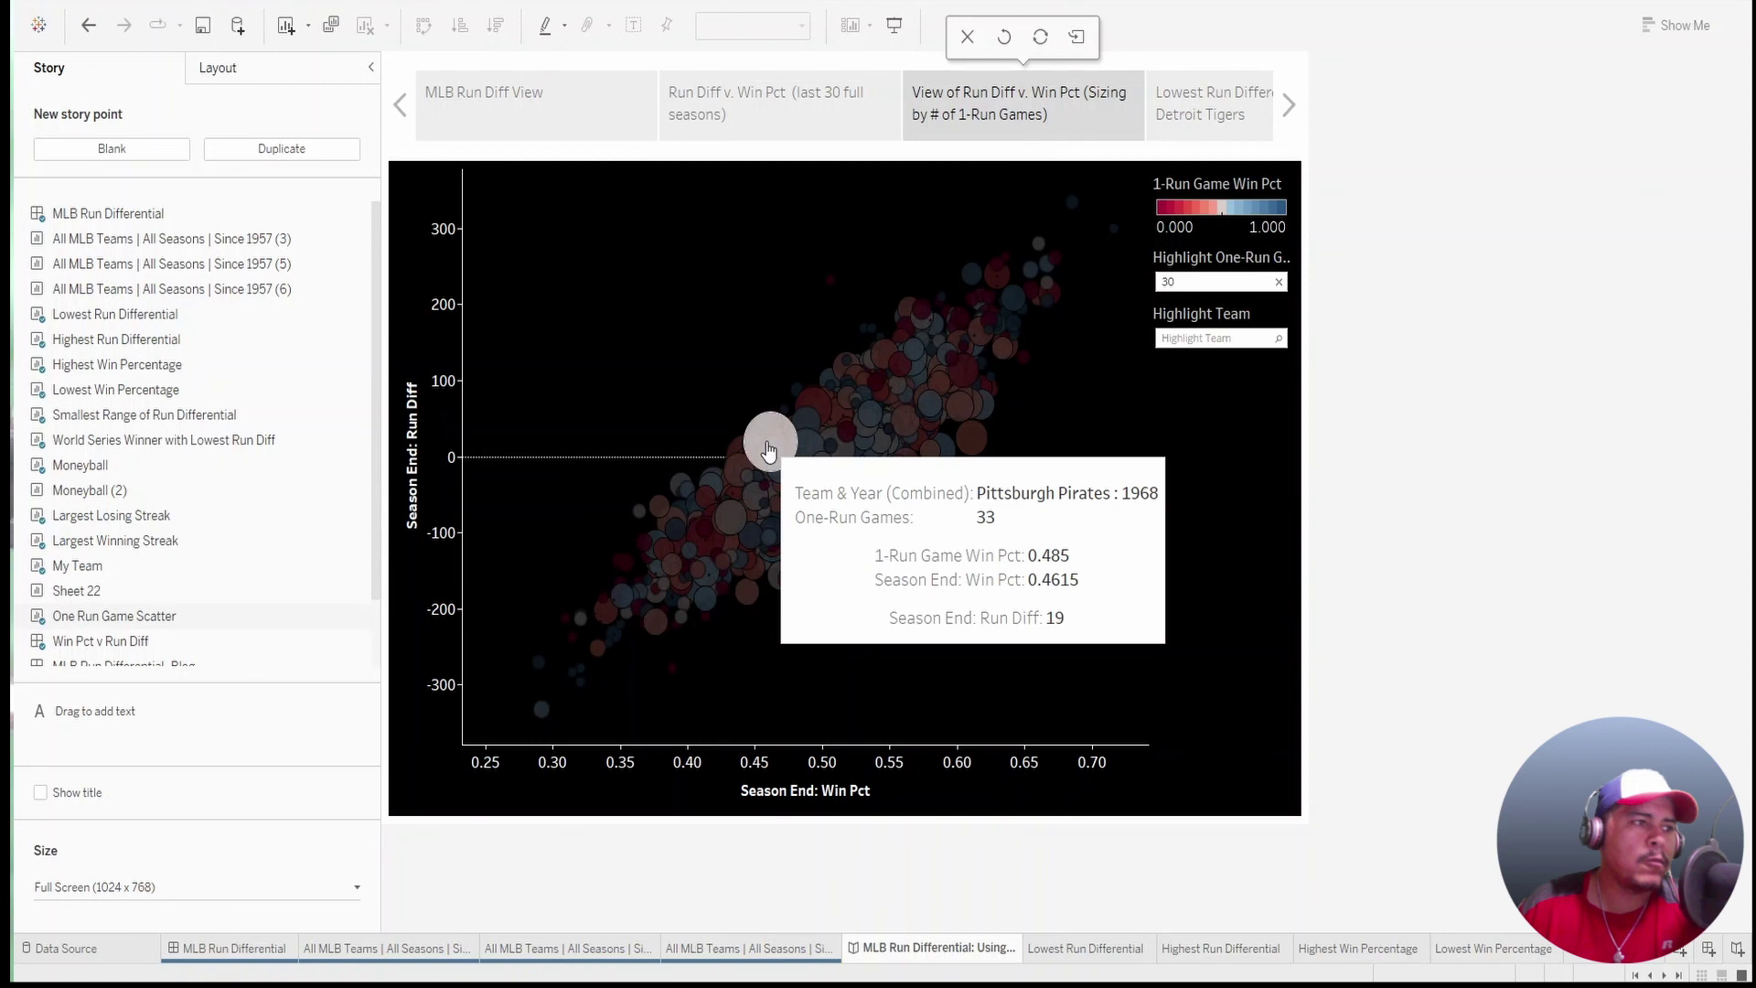
pyautogui.click(1216, 282)
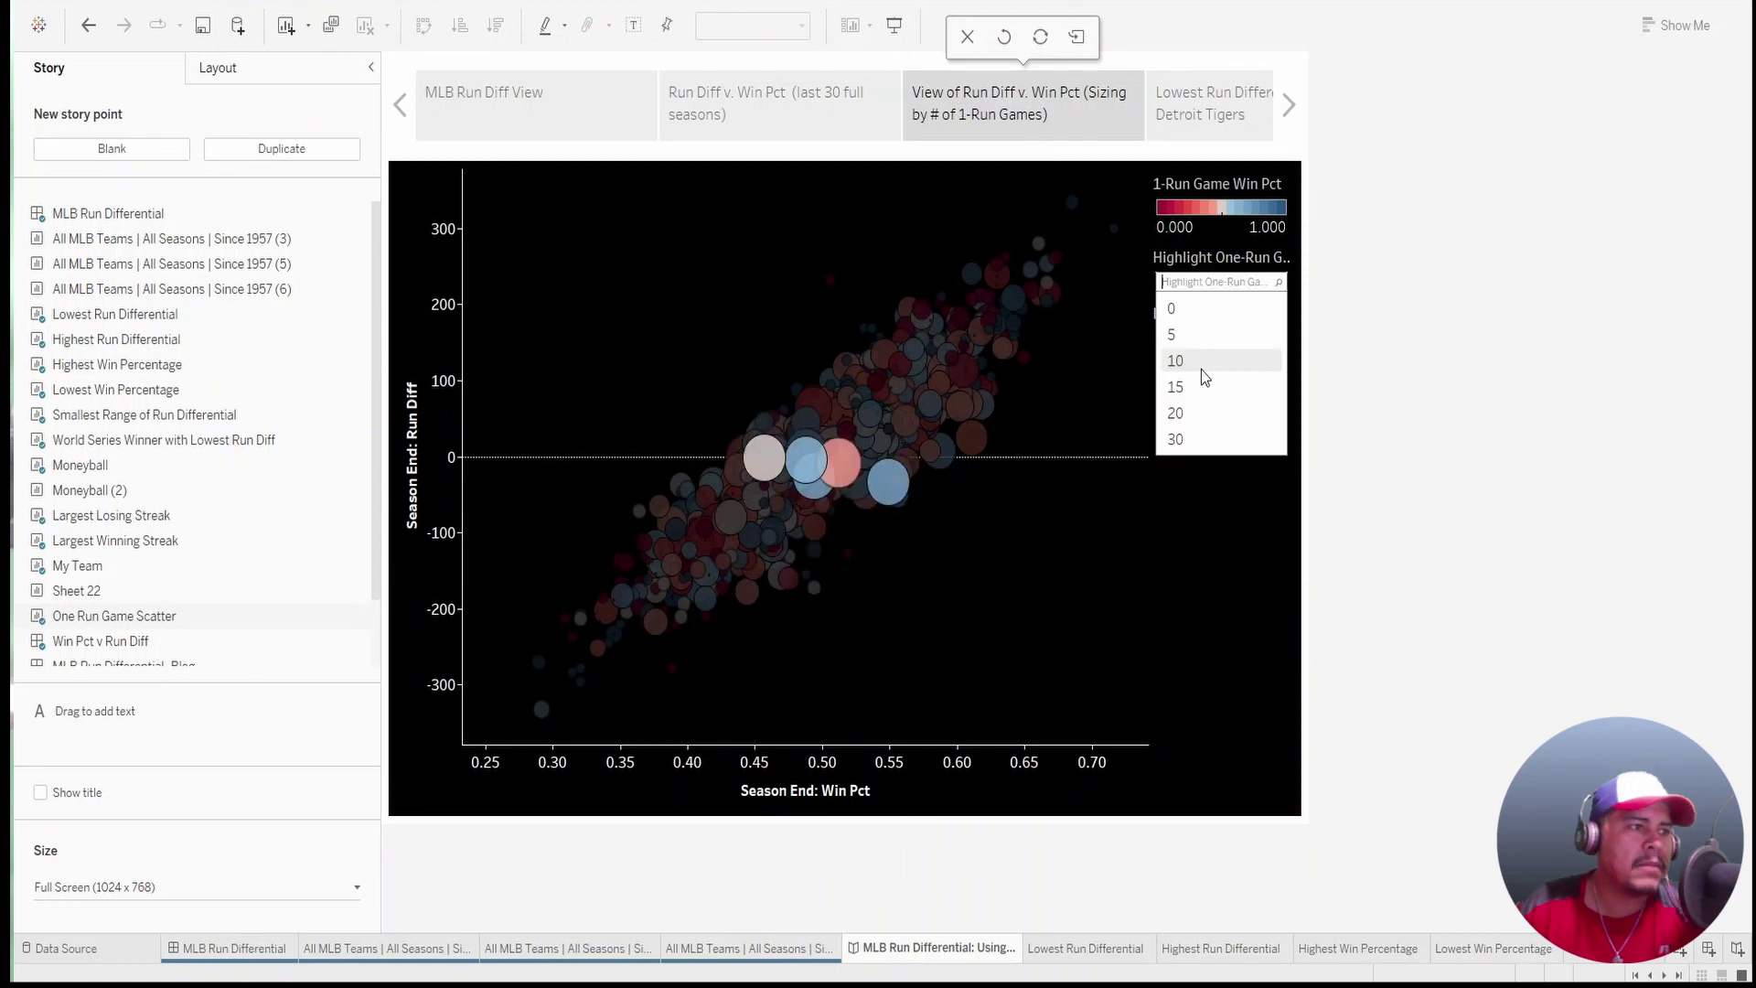
pyautogui.click(1202, 370)
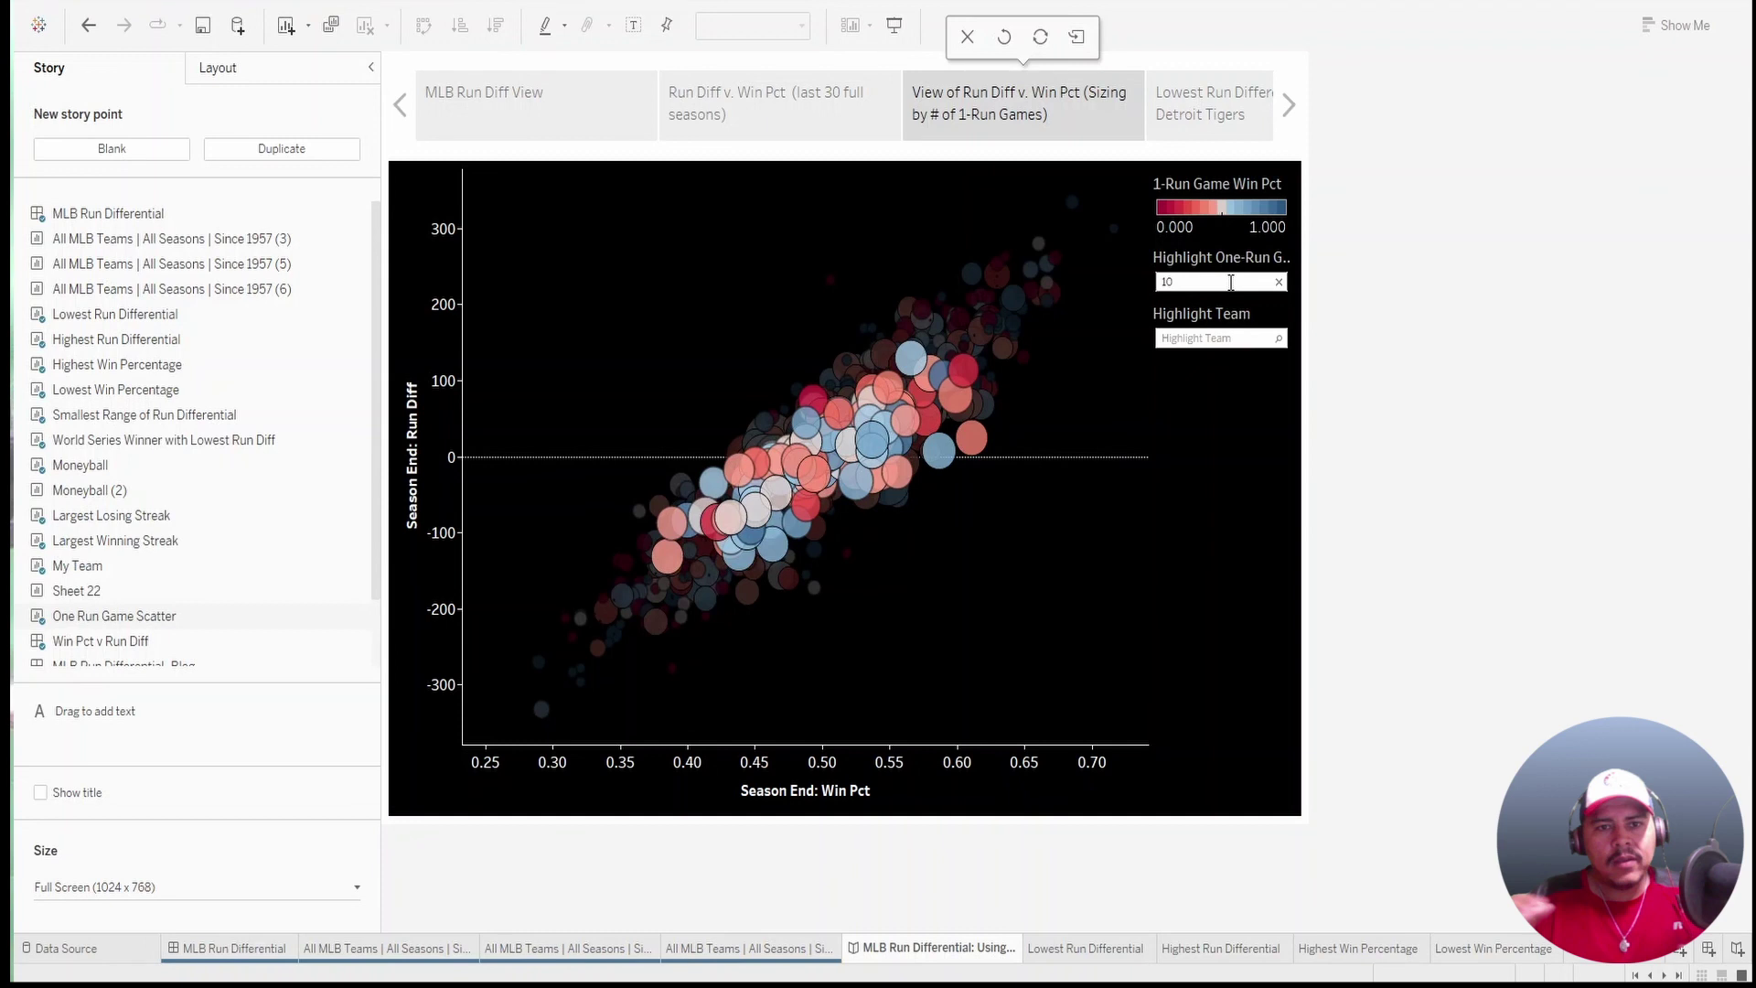
# Highlight the 0 one-run games group, inspect a mark's details, and clear the highlight from the scatter plot.
pyautogui.click(1278, 282)
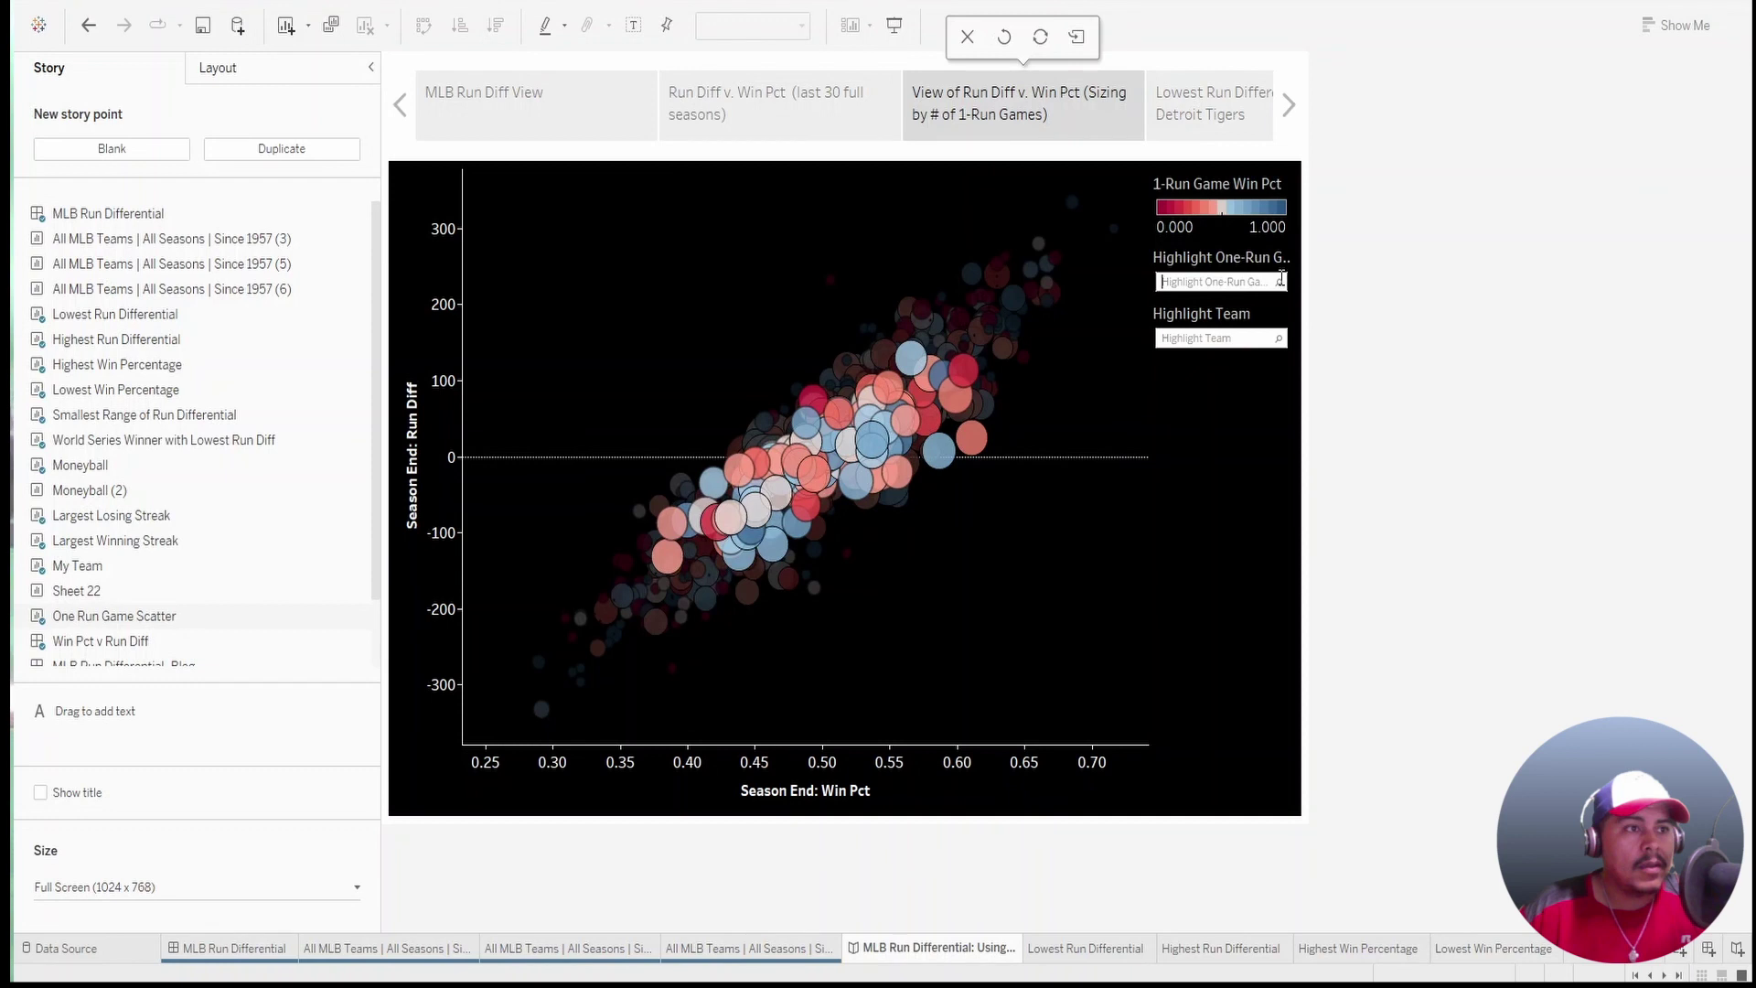
pyautogui.click(1281, 280)
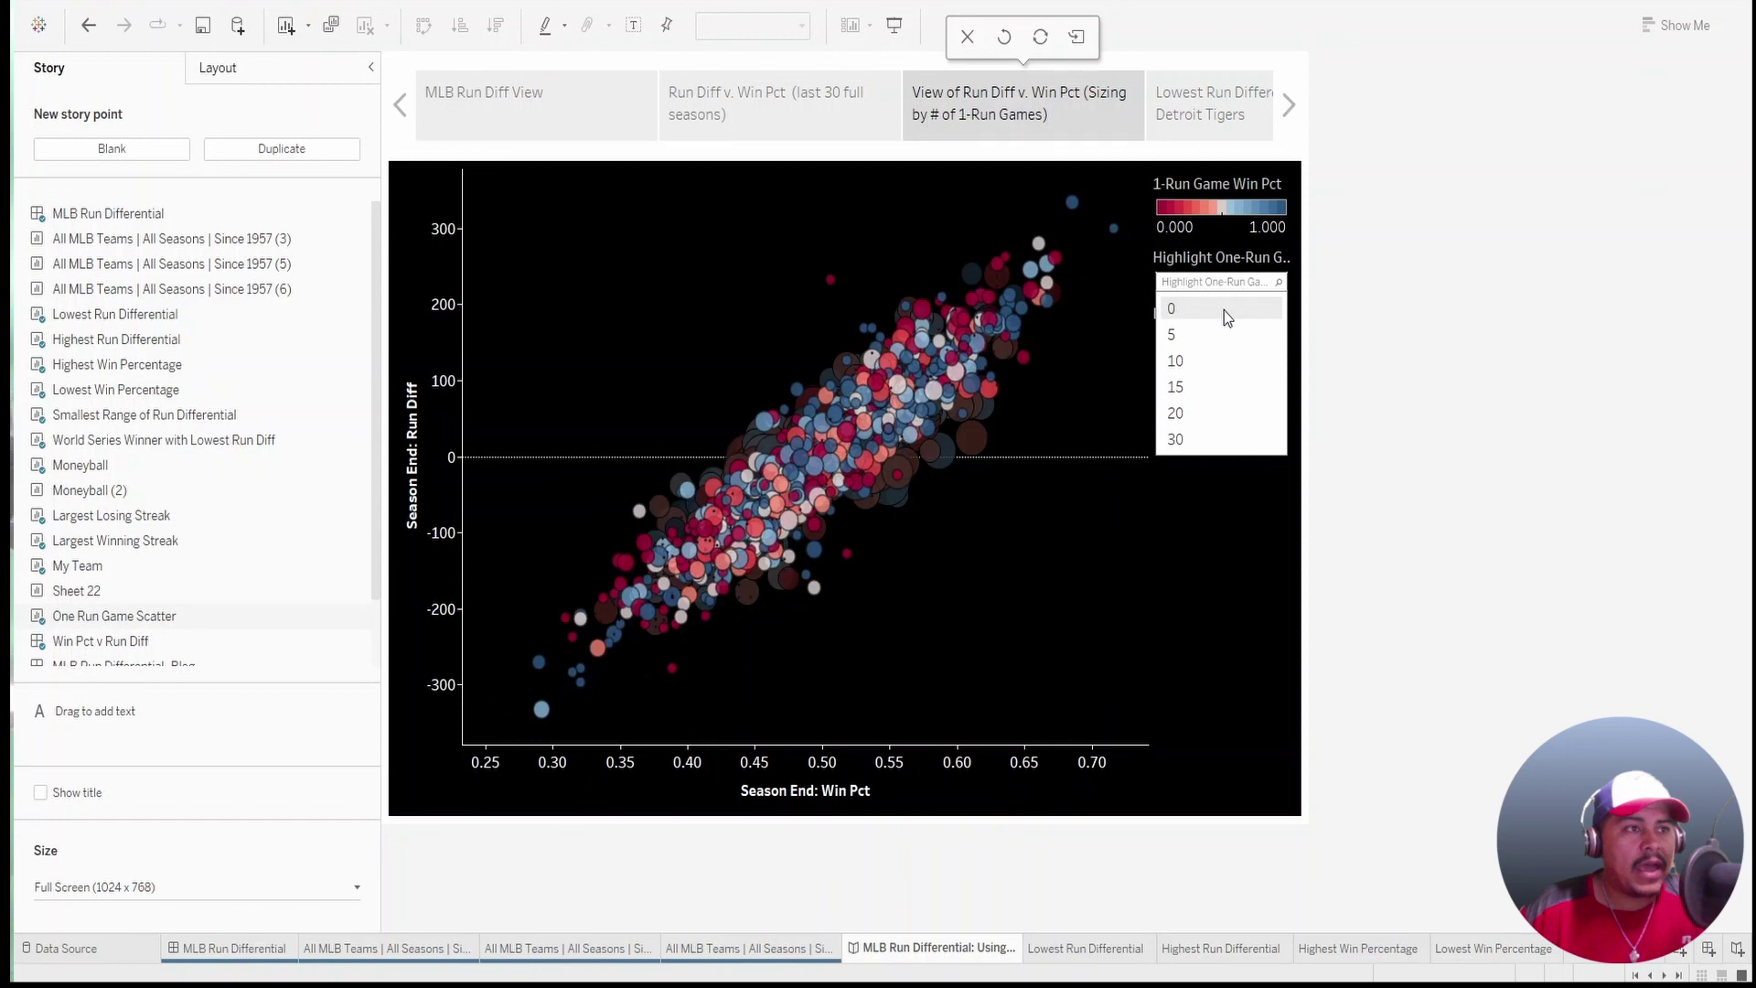
pyautogui.click(1224, 310)
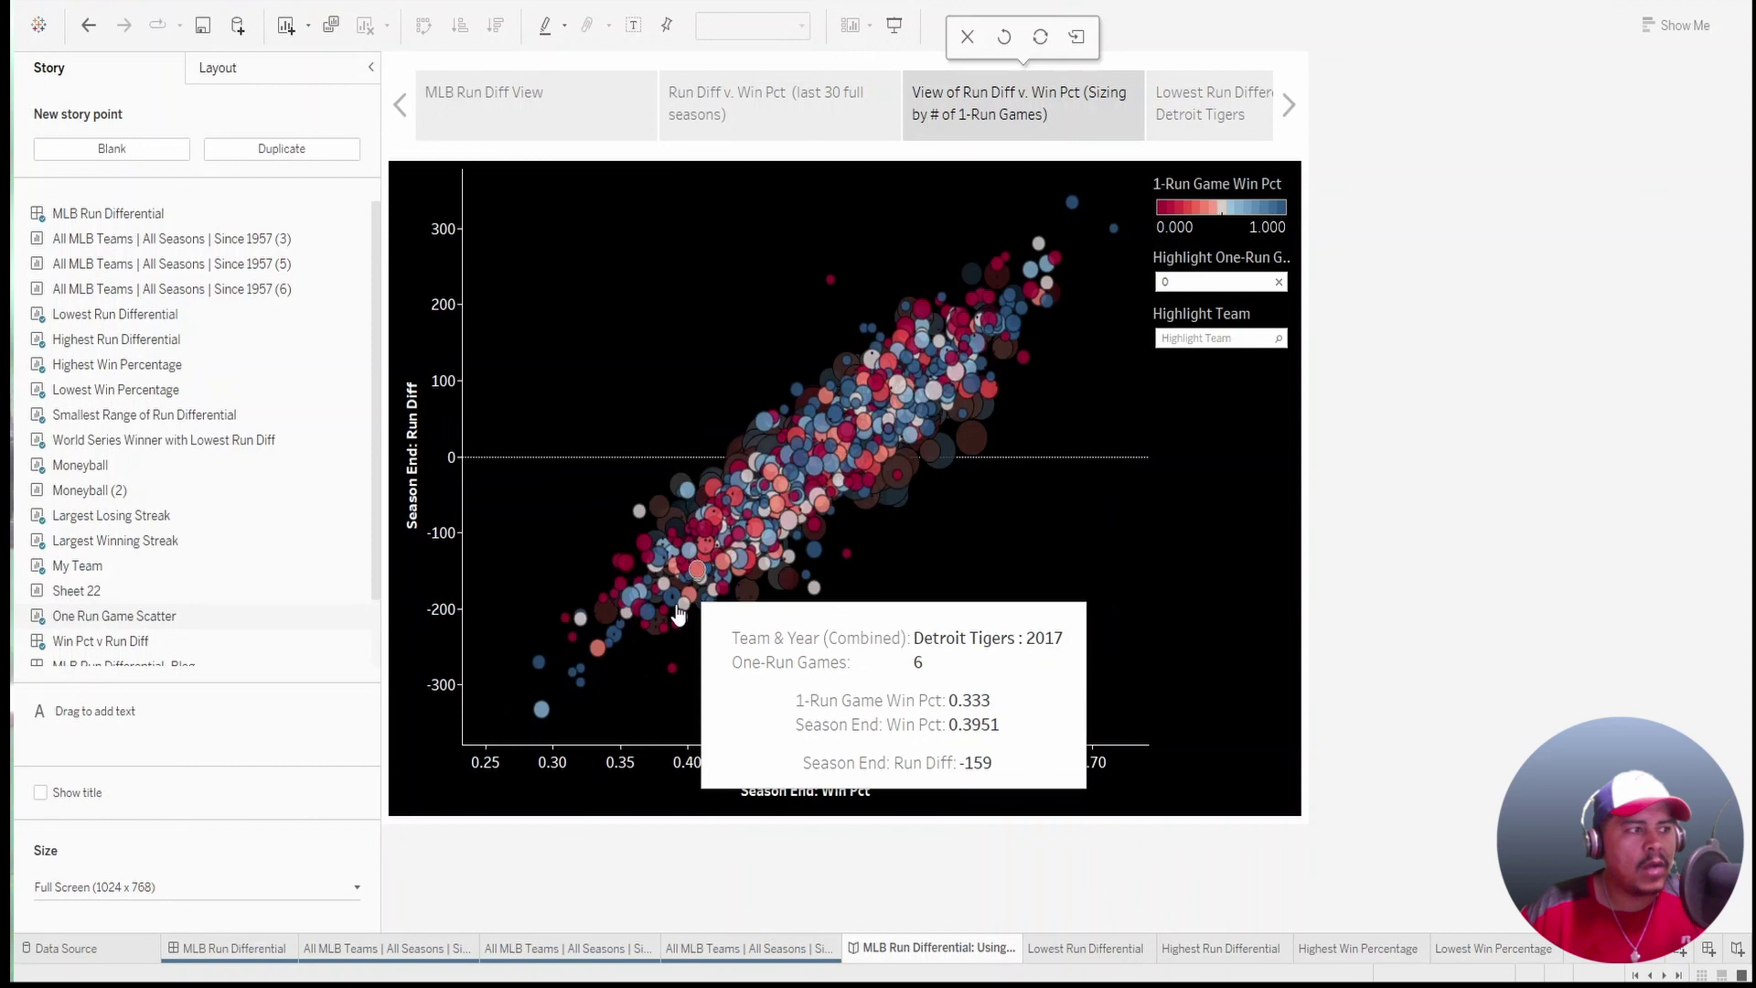
pyautogui.click(1207, 282)
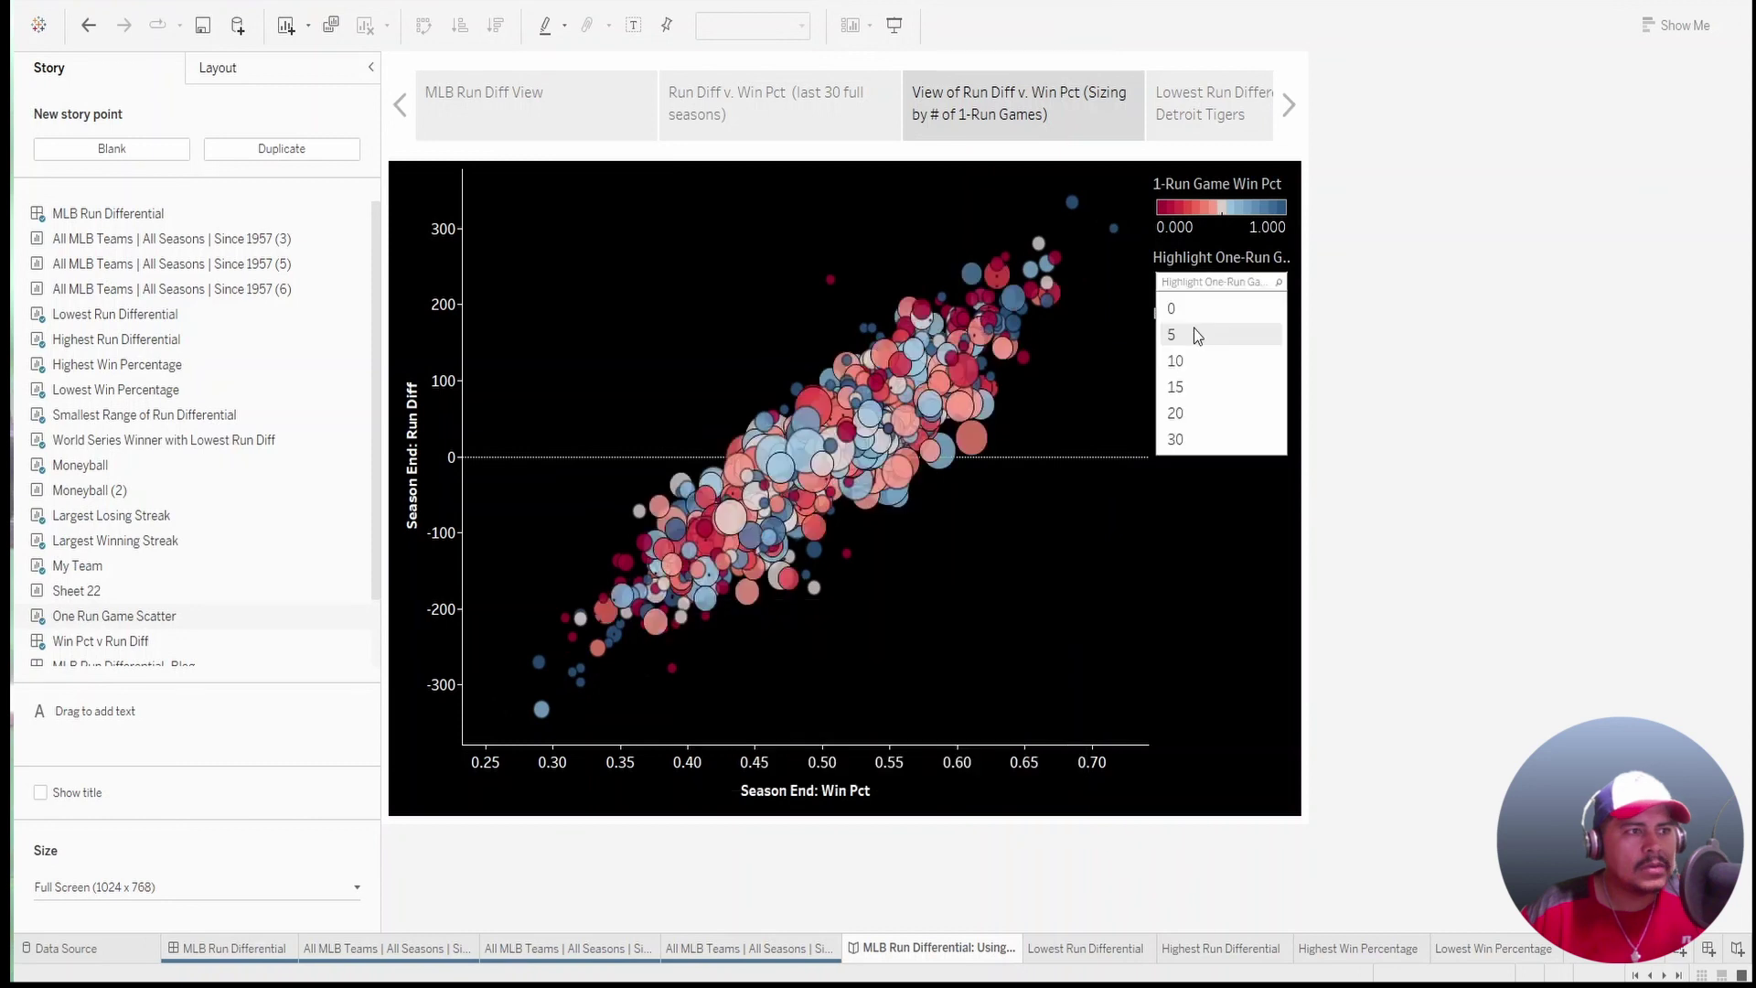
pyautogui.click(1196, 446)
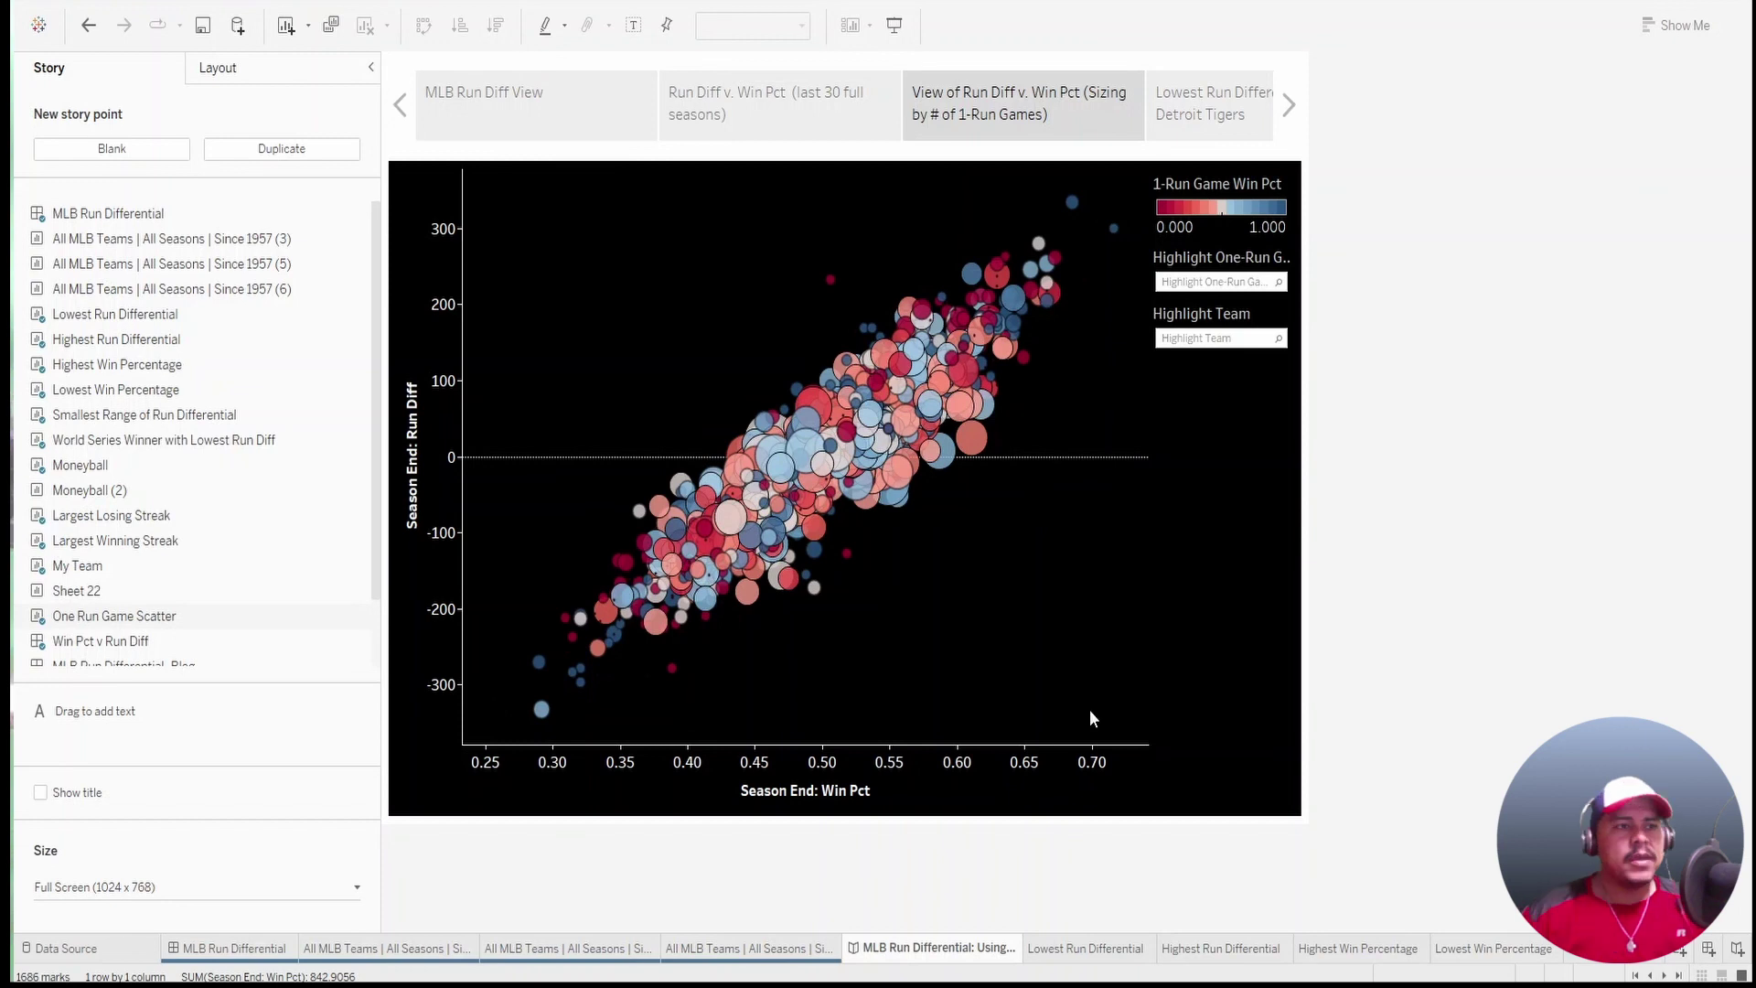
pyautogui.moveTo(1095, 234)
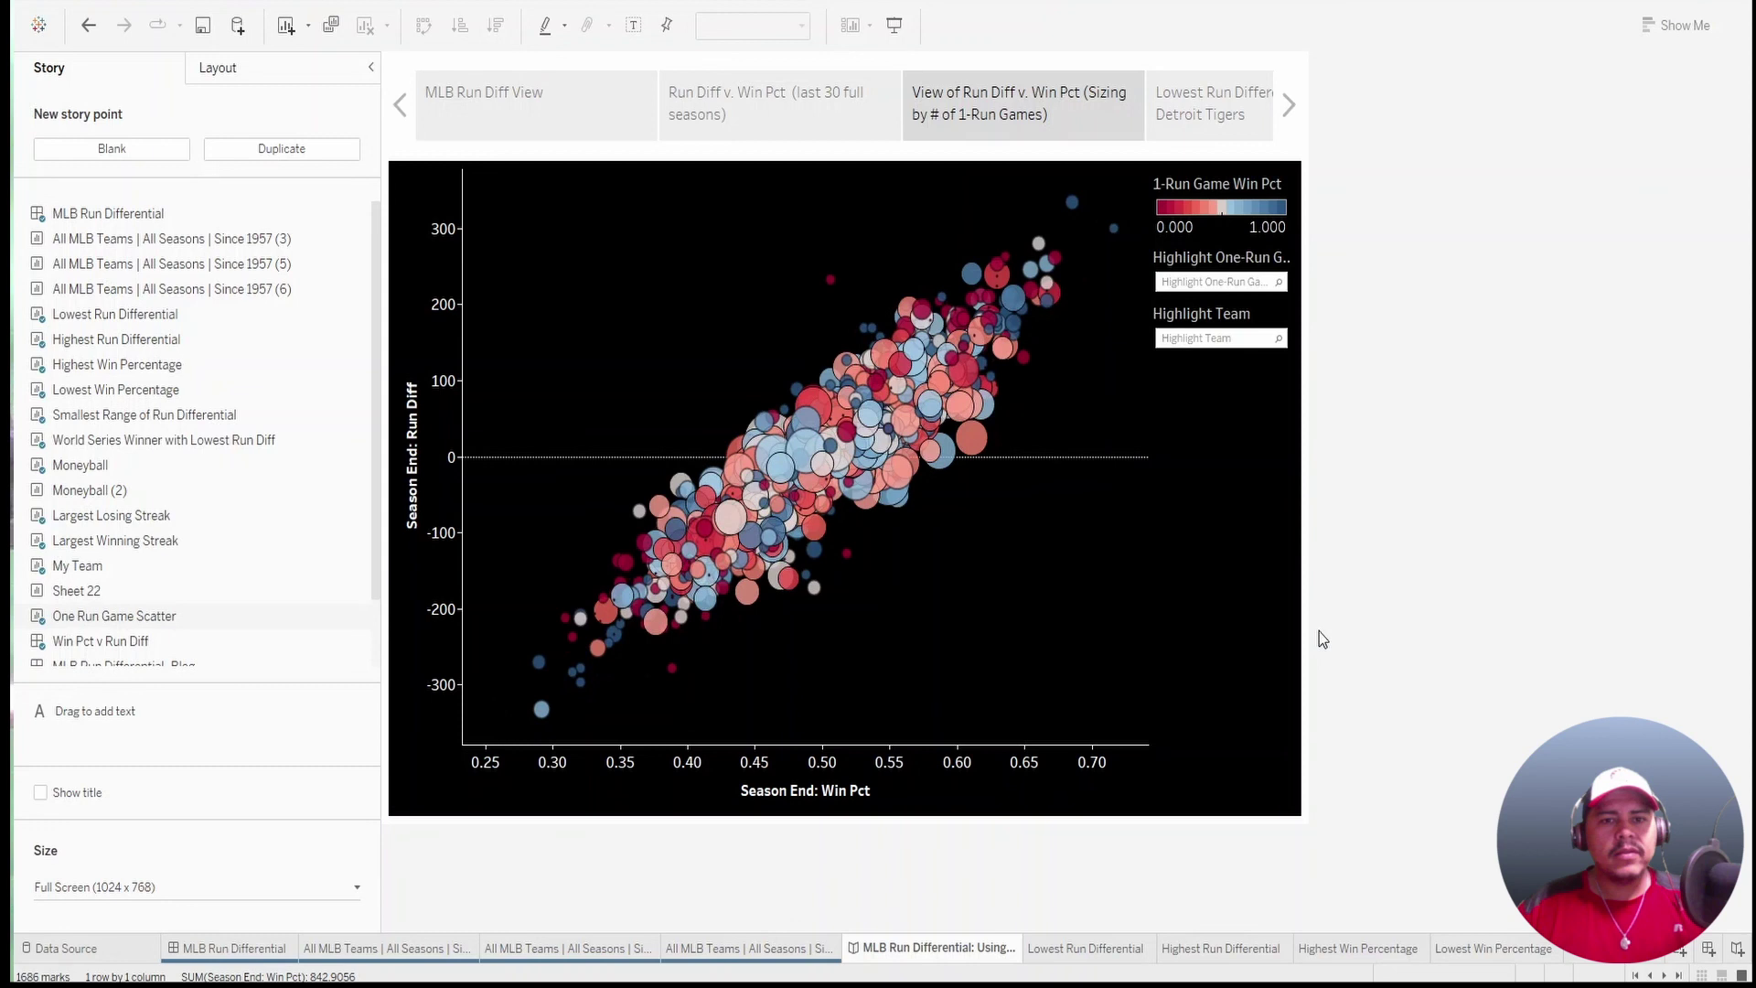
# Step through the story points from "Lowest Run Differential: 2003 Detroit Tigers" to "Highest Win Percentage: 2001 Seattle Mariners" and examine each season's chart.
pyautogui.moveTo(747, 513)
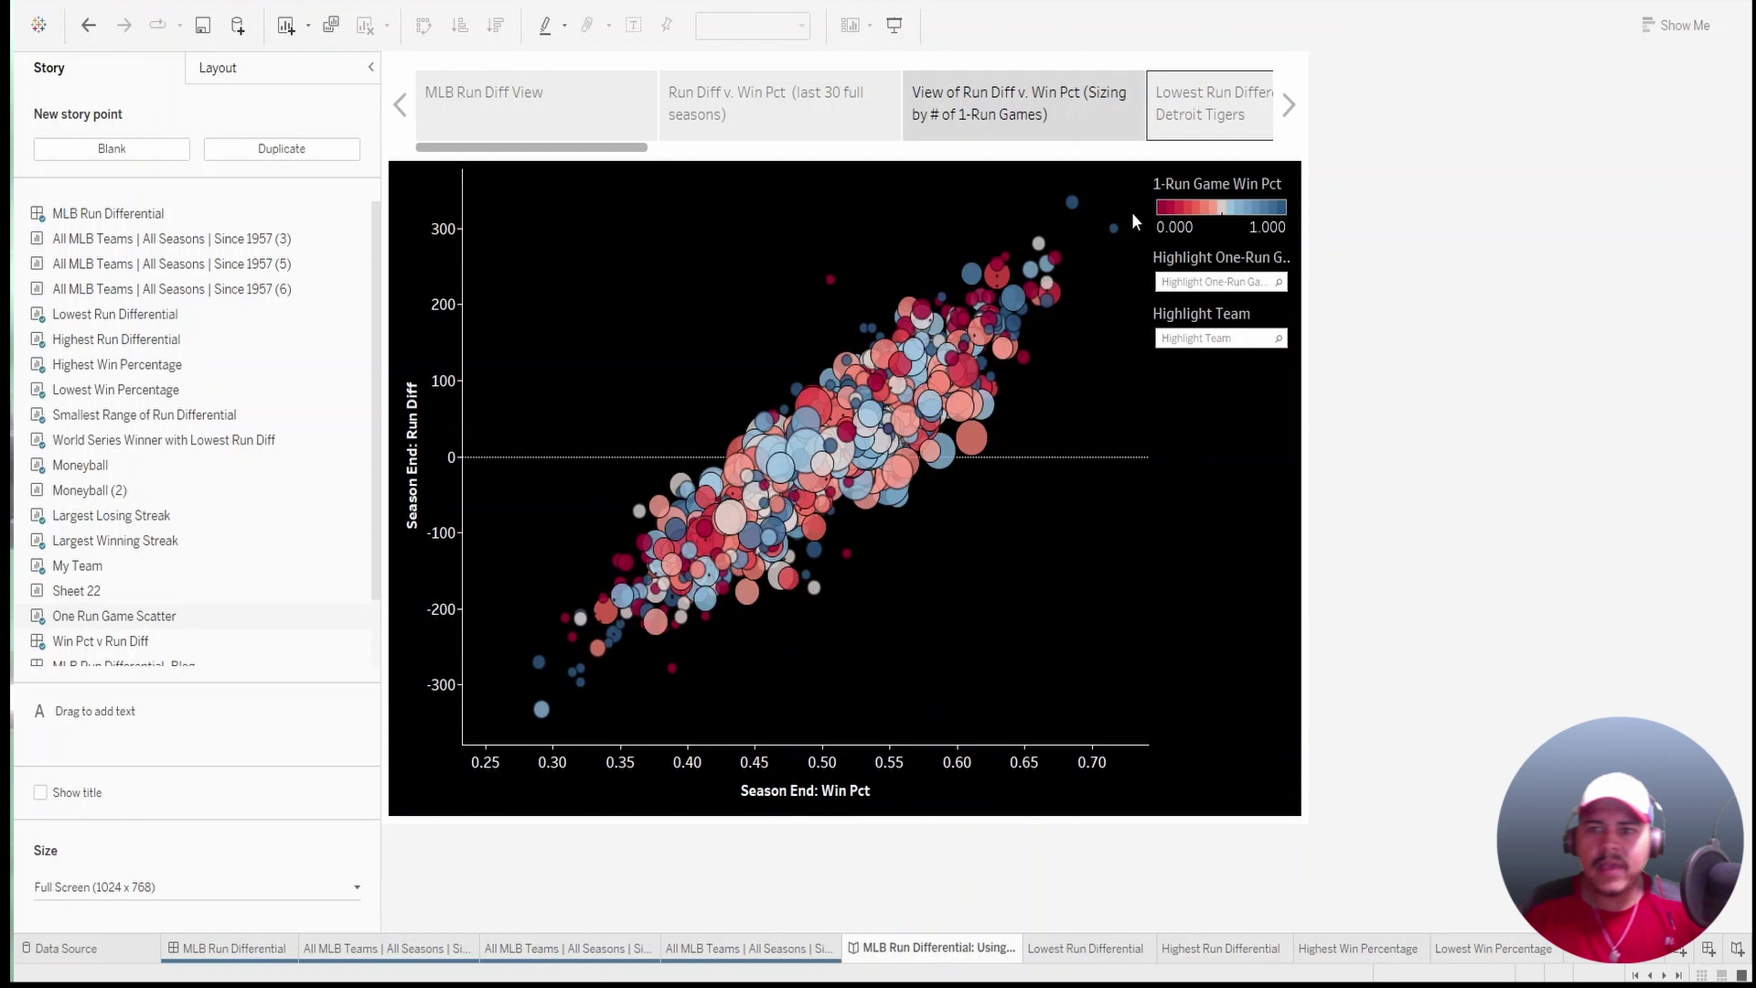
pyautogui.press('Right')
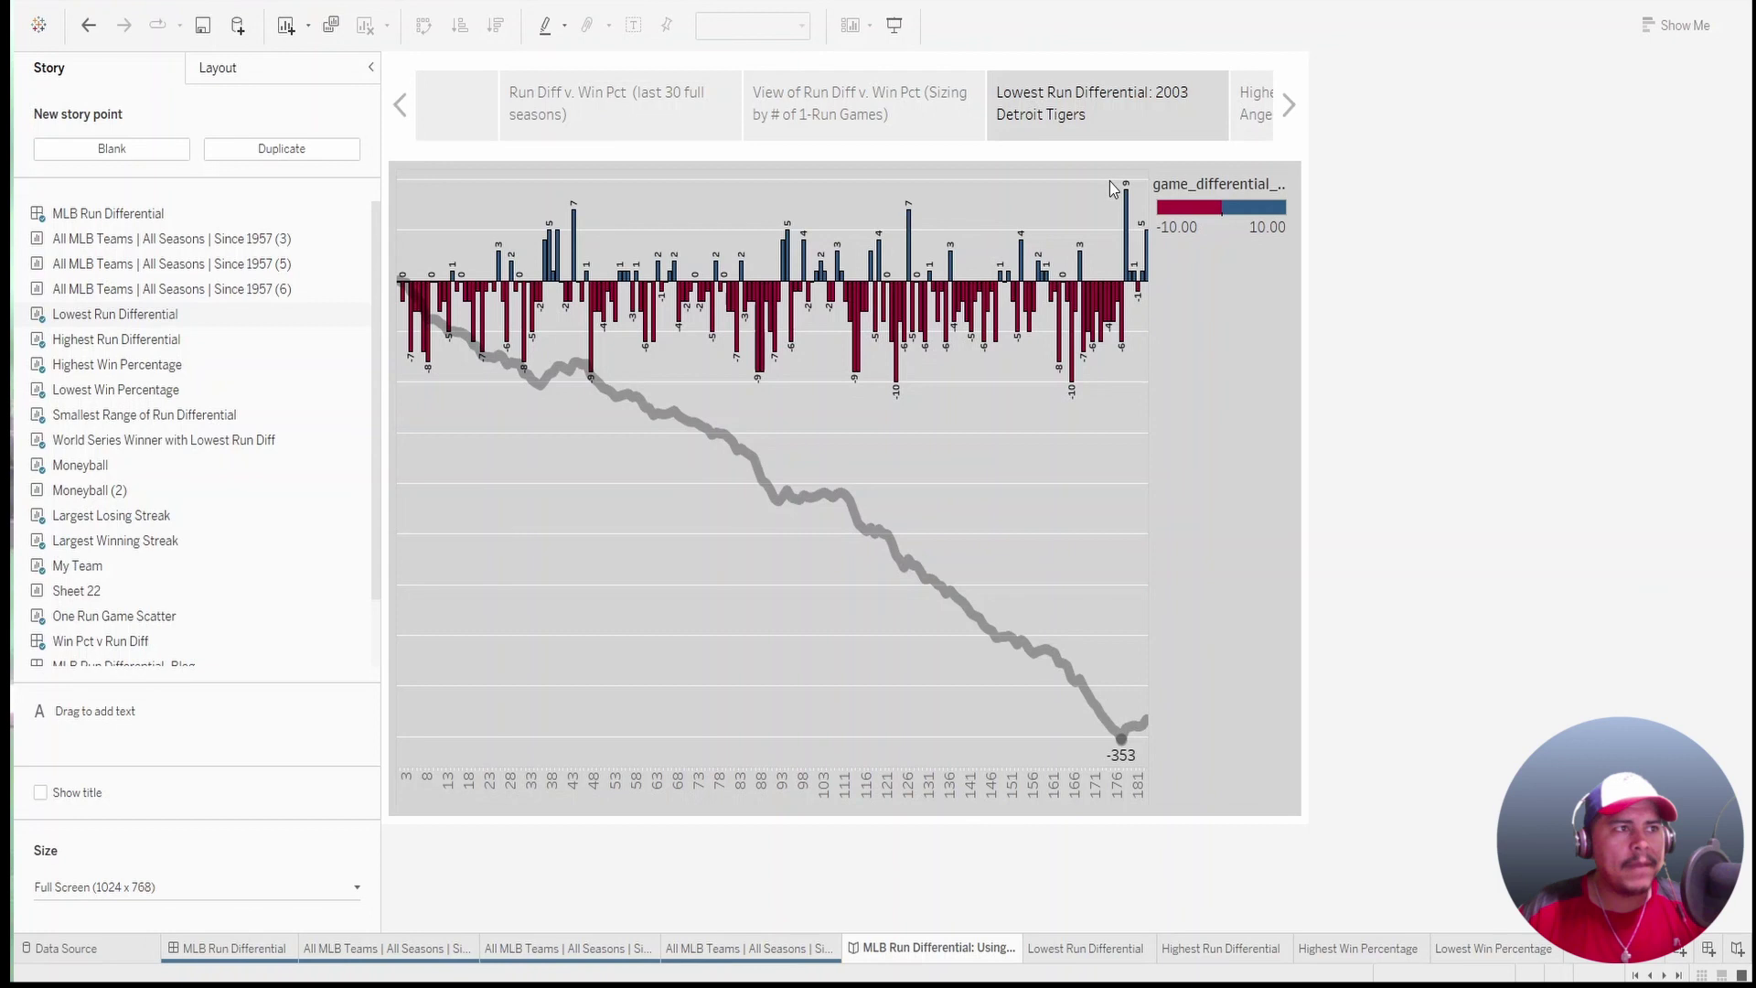
pyautogui.press('Right')
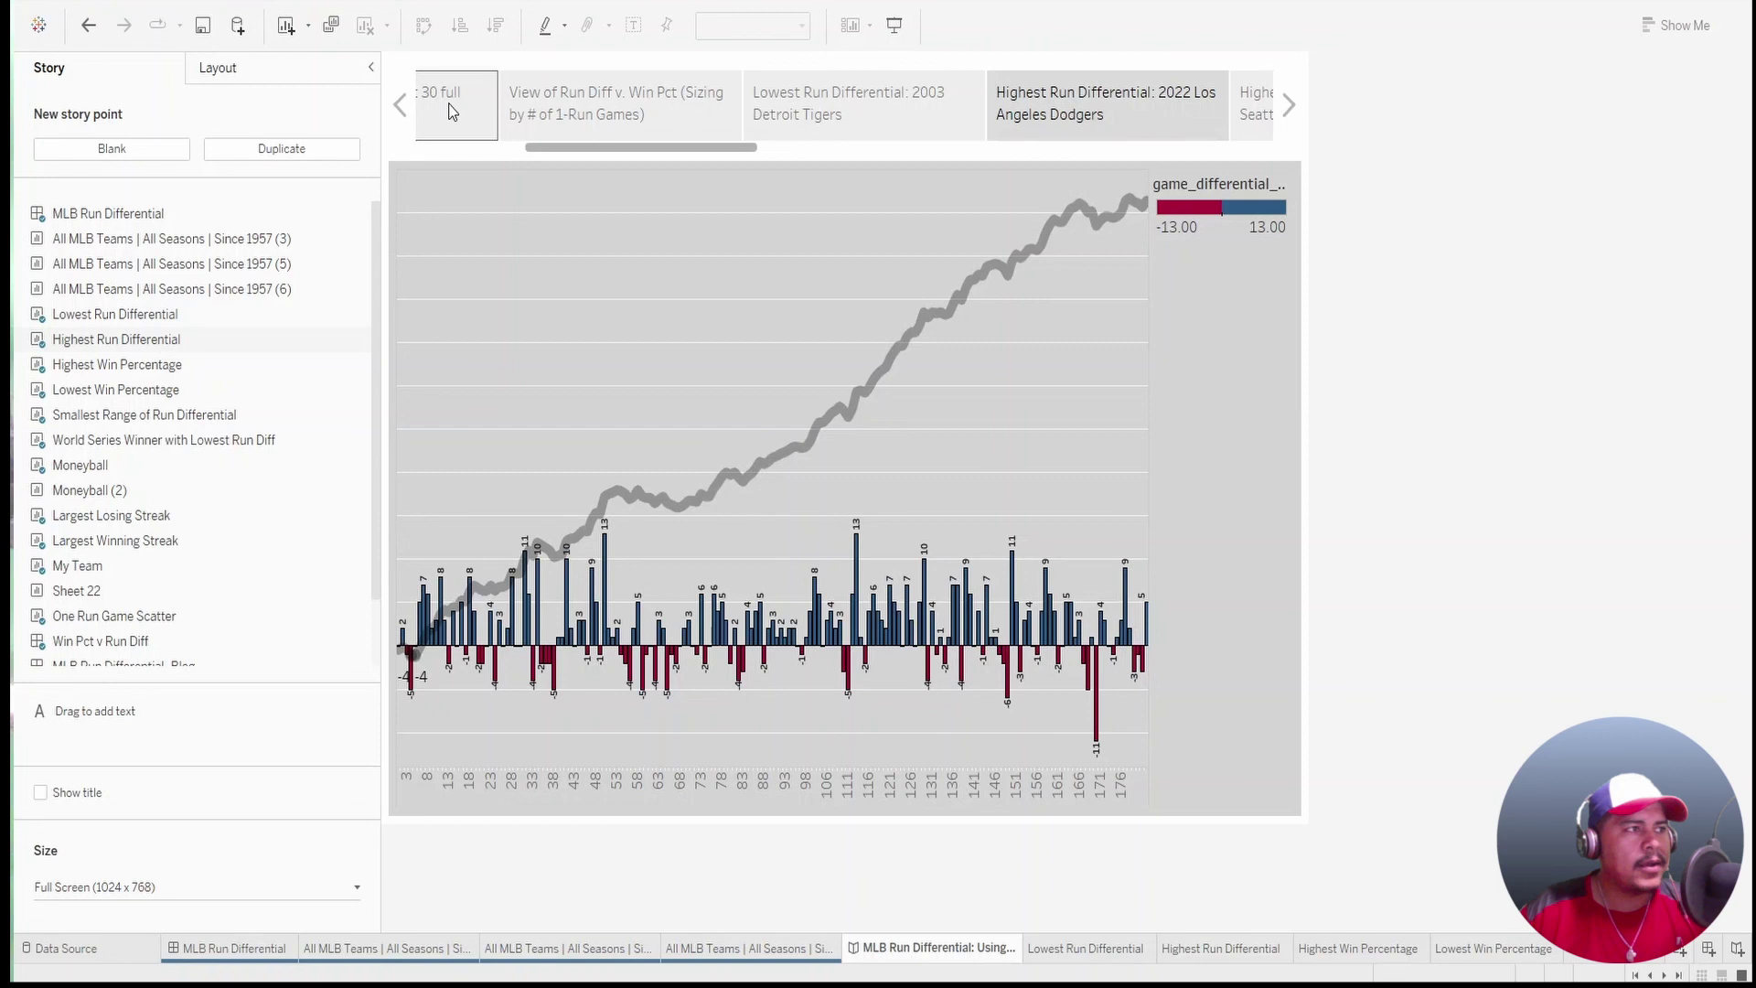
pyautogui.moveTo(553, 147); pyautogui.dragTo(683, 162)
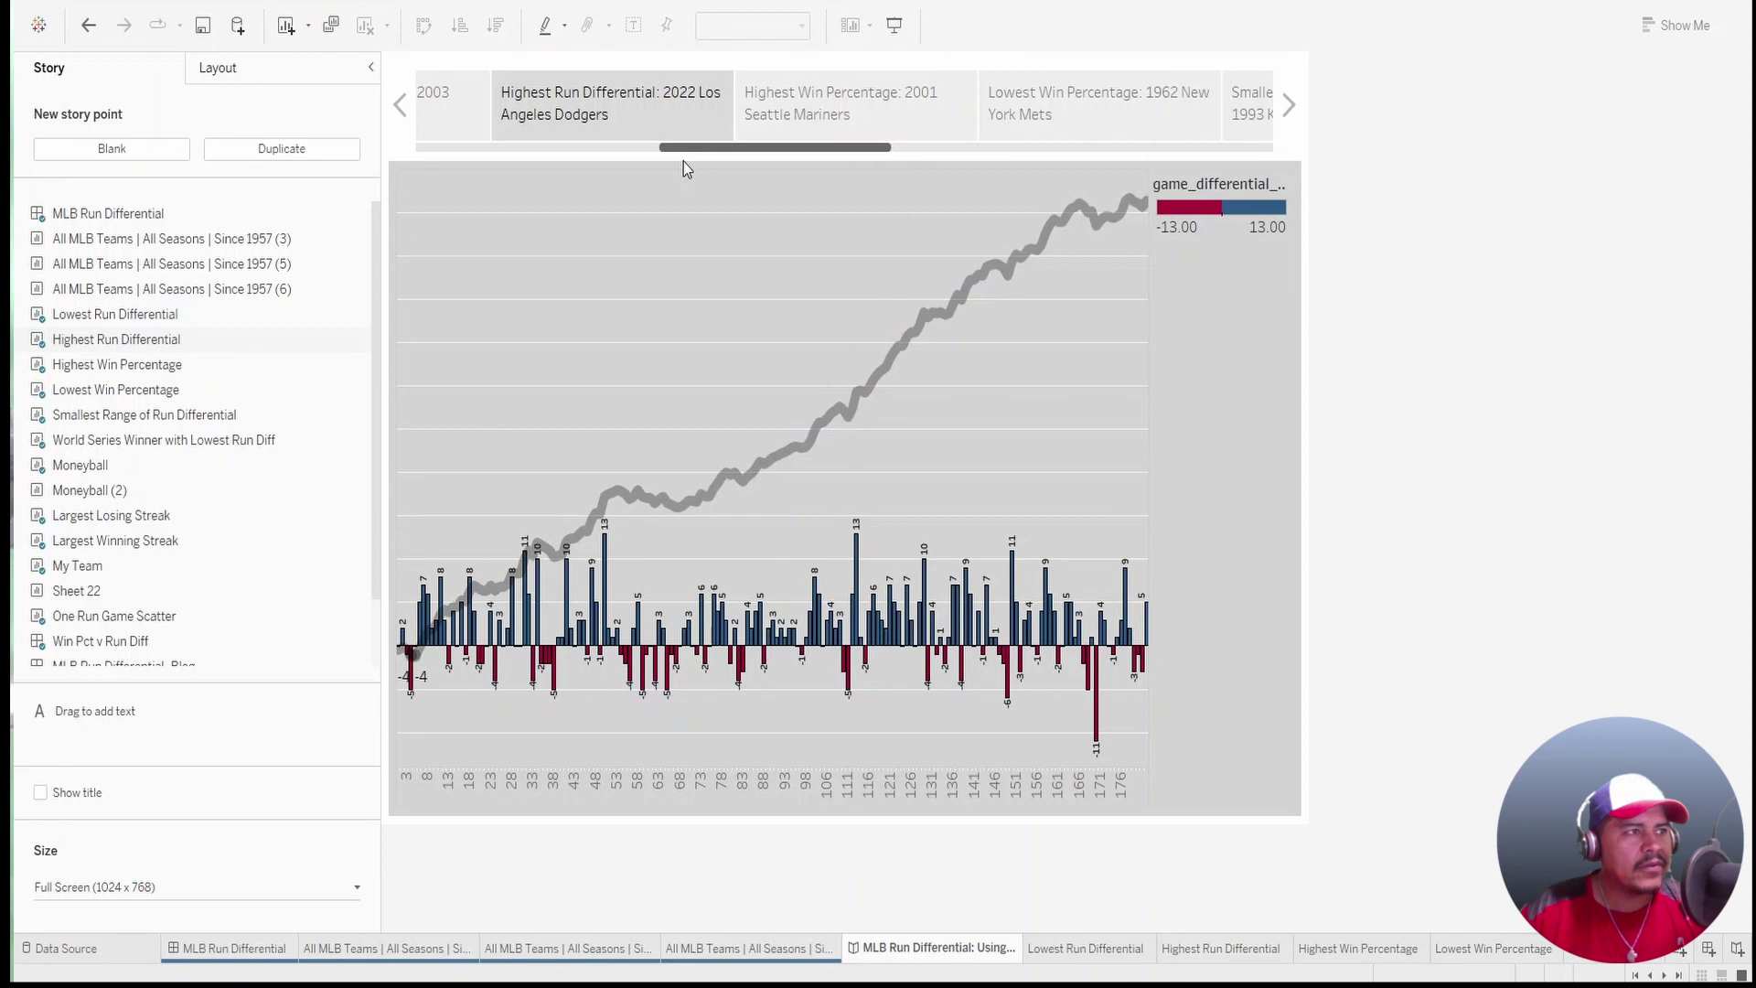
pyautogui.moveTo(683, 161); pyautogui.dragTo(741, 149)
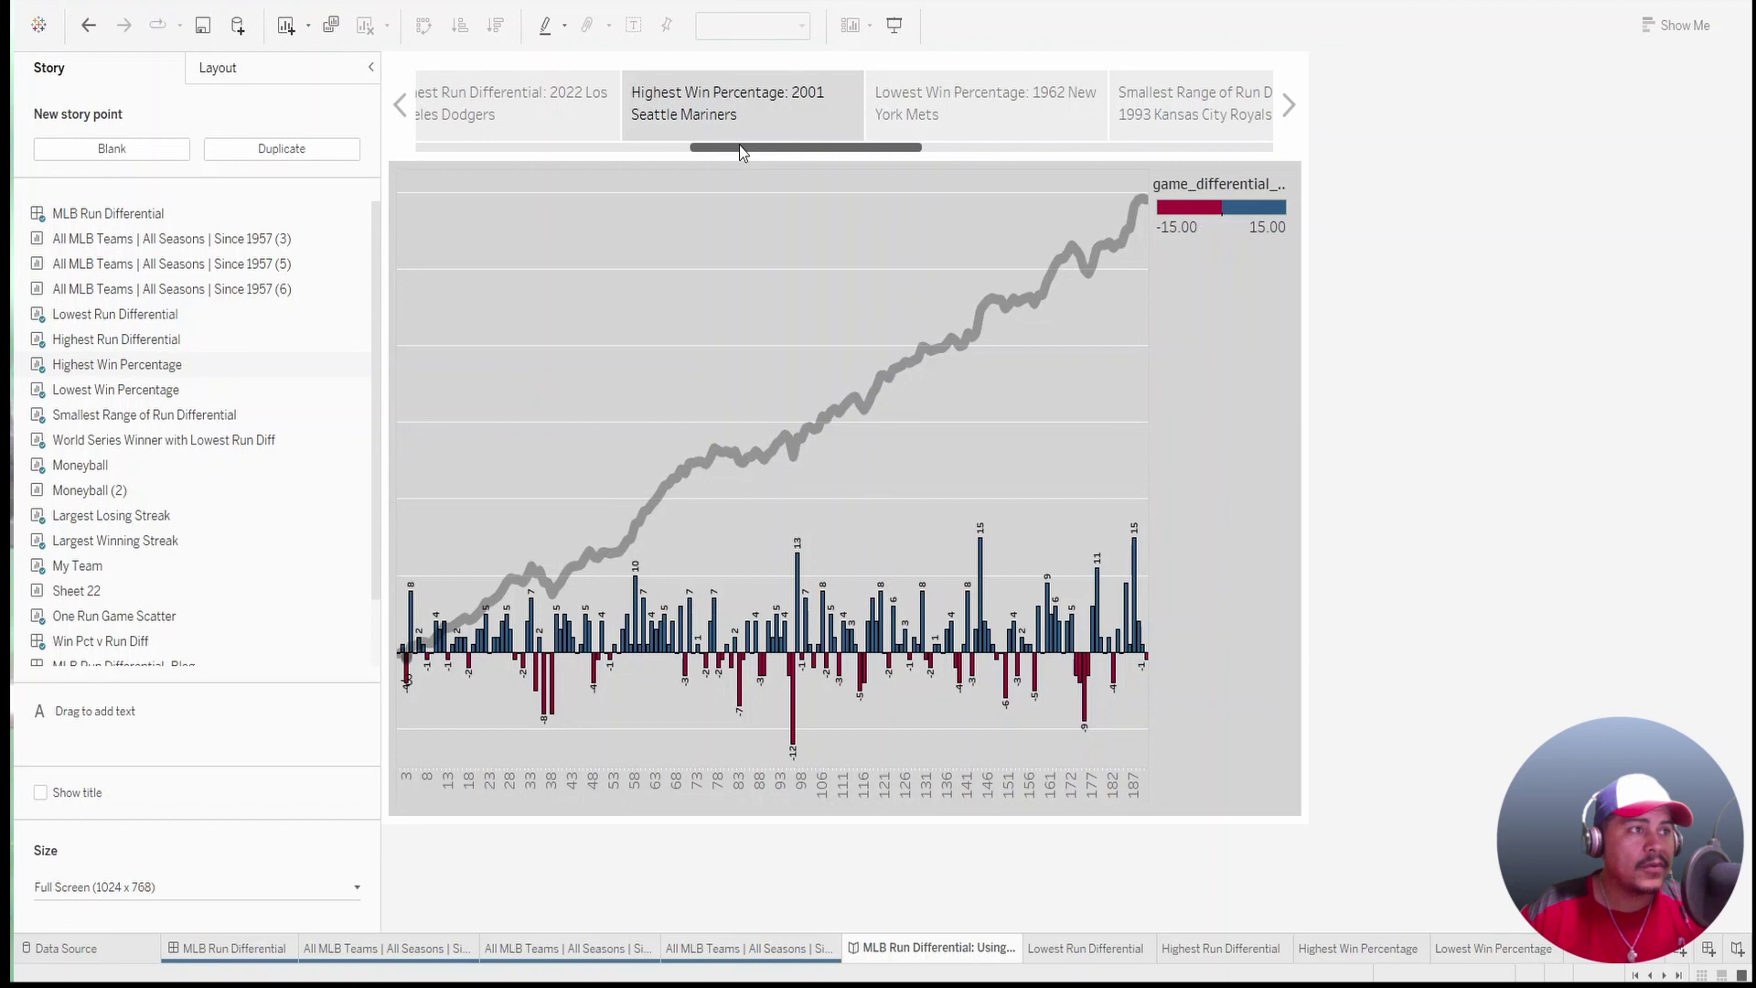
# Examine the "Smallest Range of Run Differential: 1993 Kansas City Royals" and "Moneyball: 2002 Oakland Athletics" story points.
pyautogui.moveTo(739, 145); pyautogui.dragTo(880, 169)
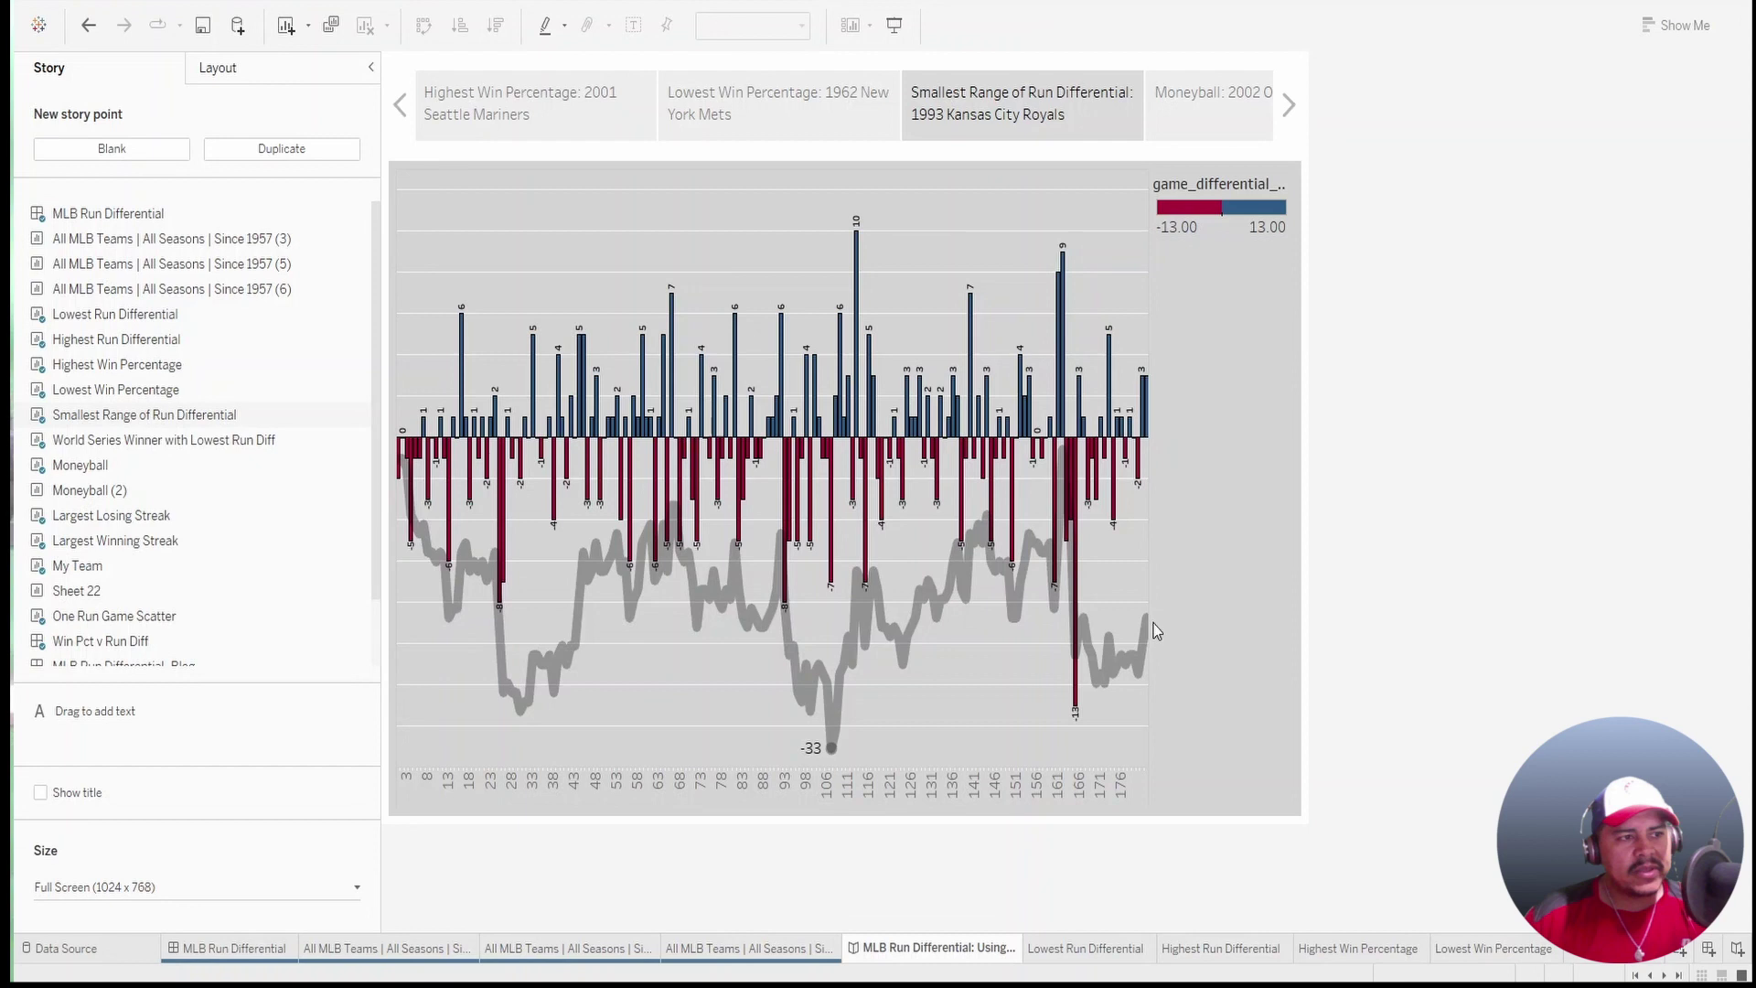
pyautogui.moveTo(1147, 629)
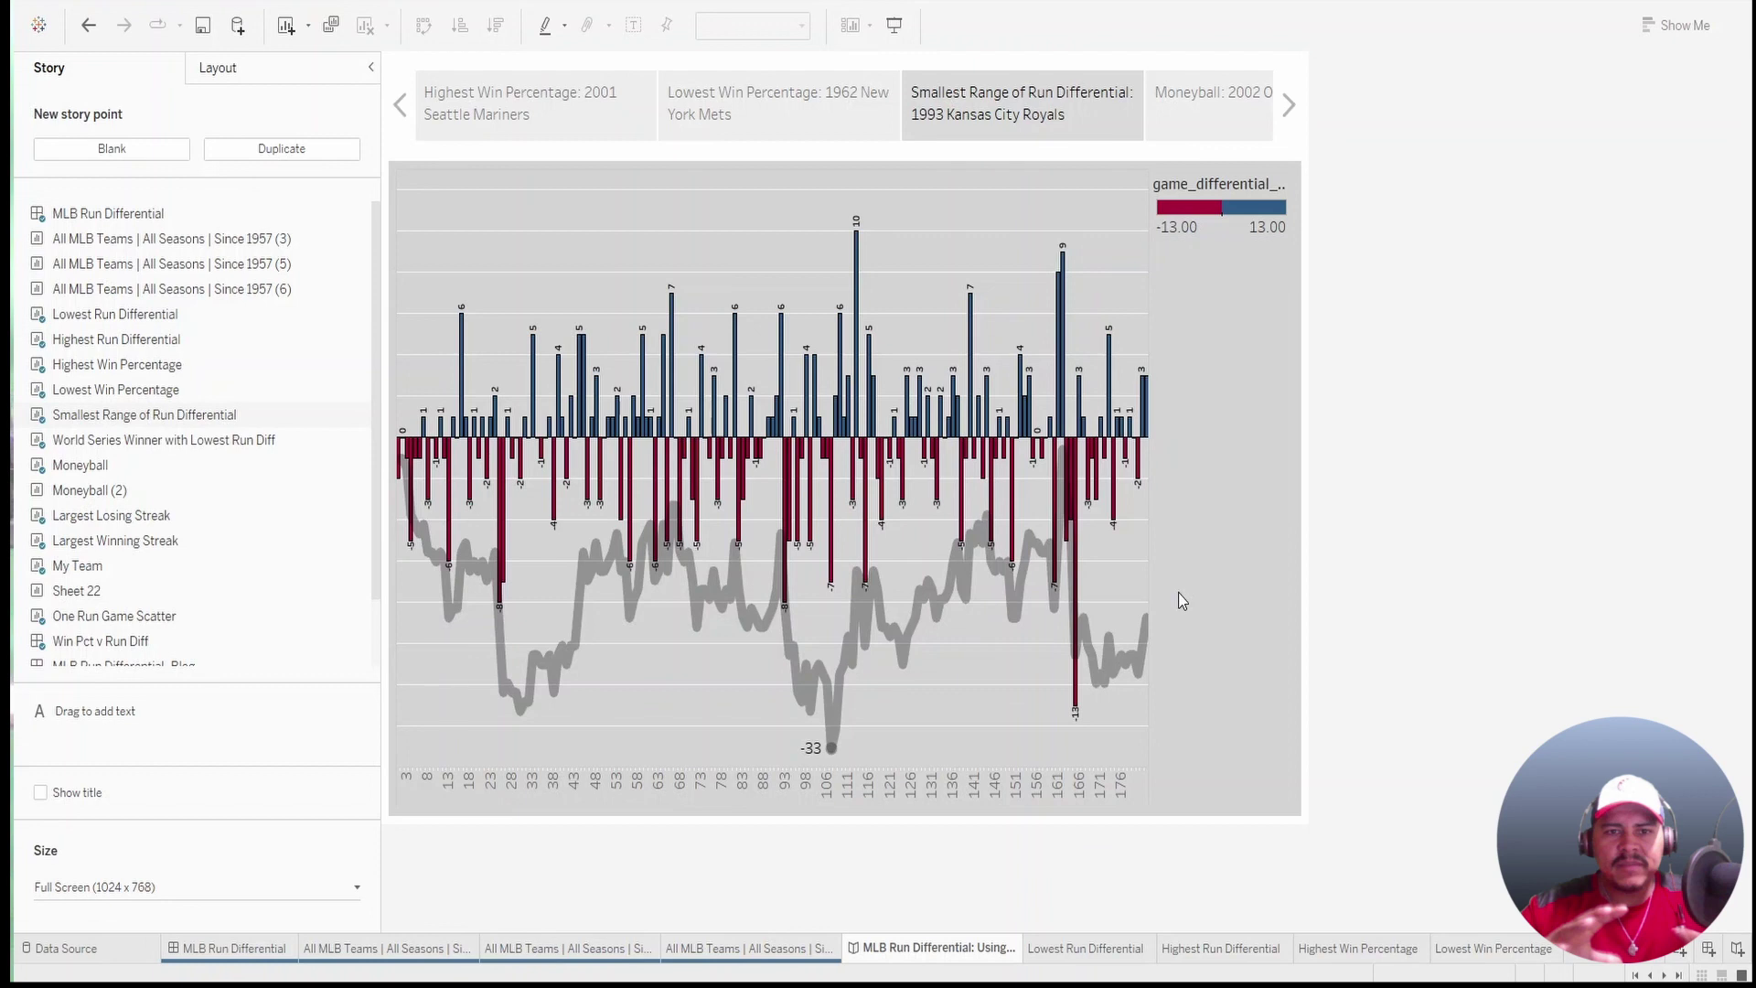
pyautogui.click(1288, 107)
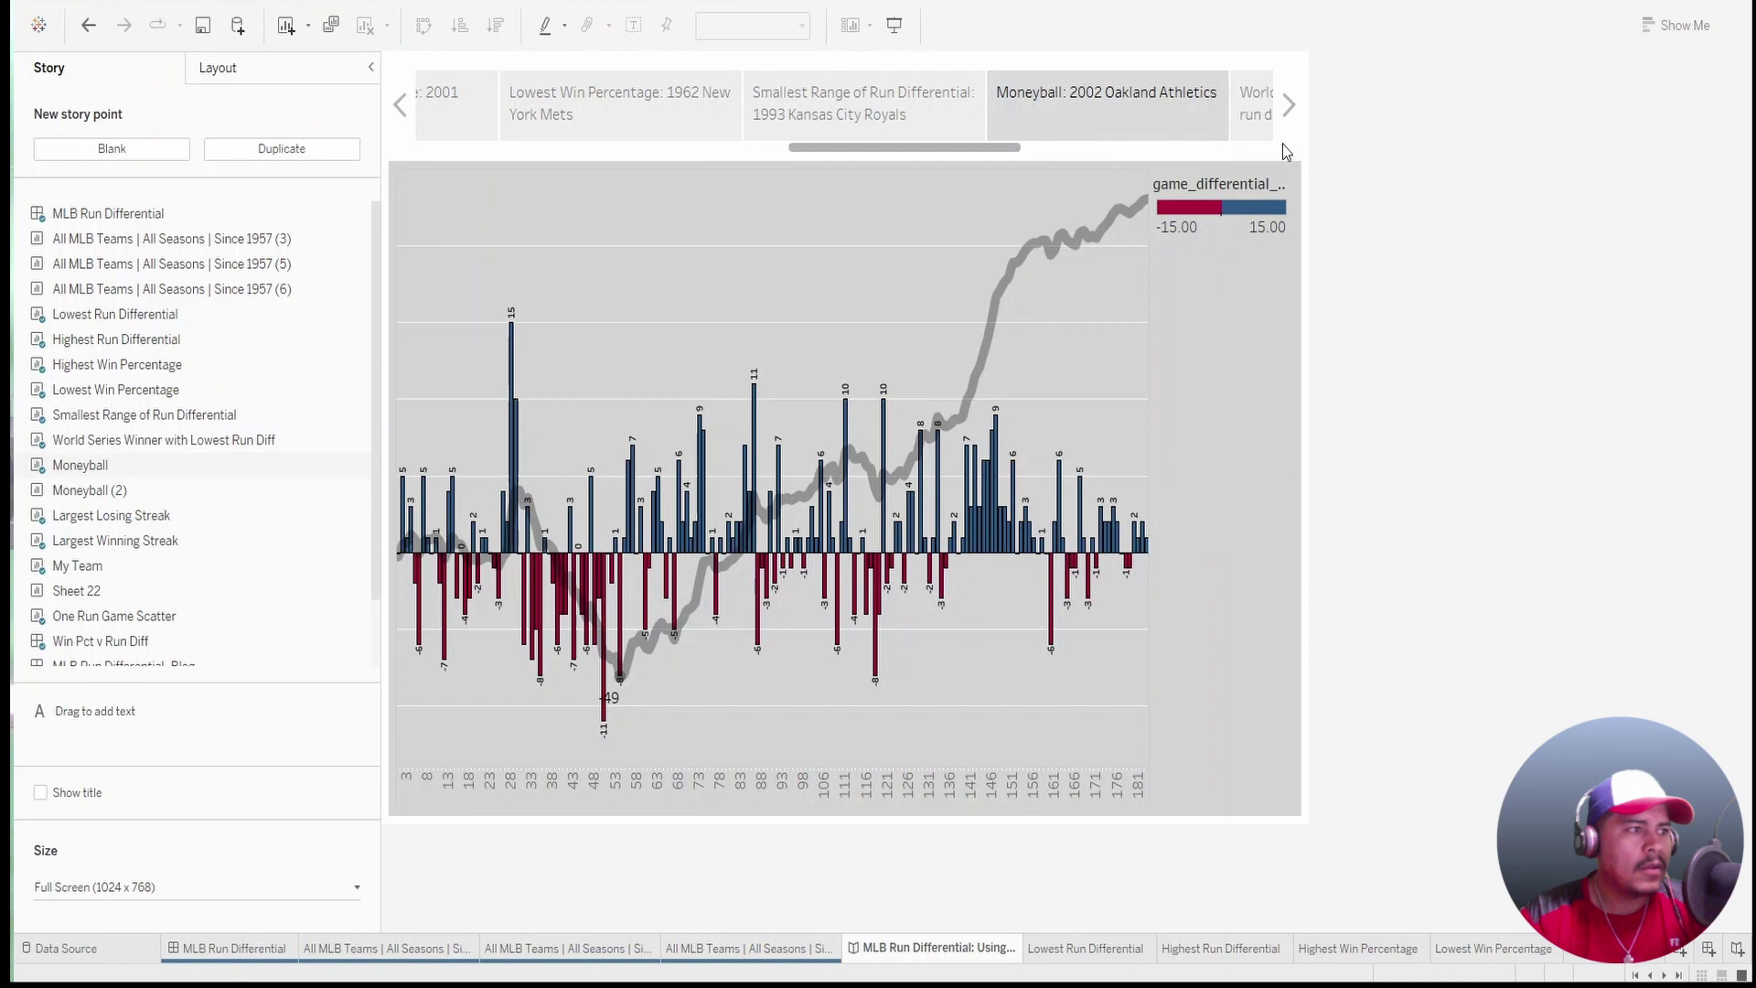
pyautogui.moveTo(981, 525)
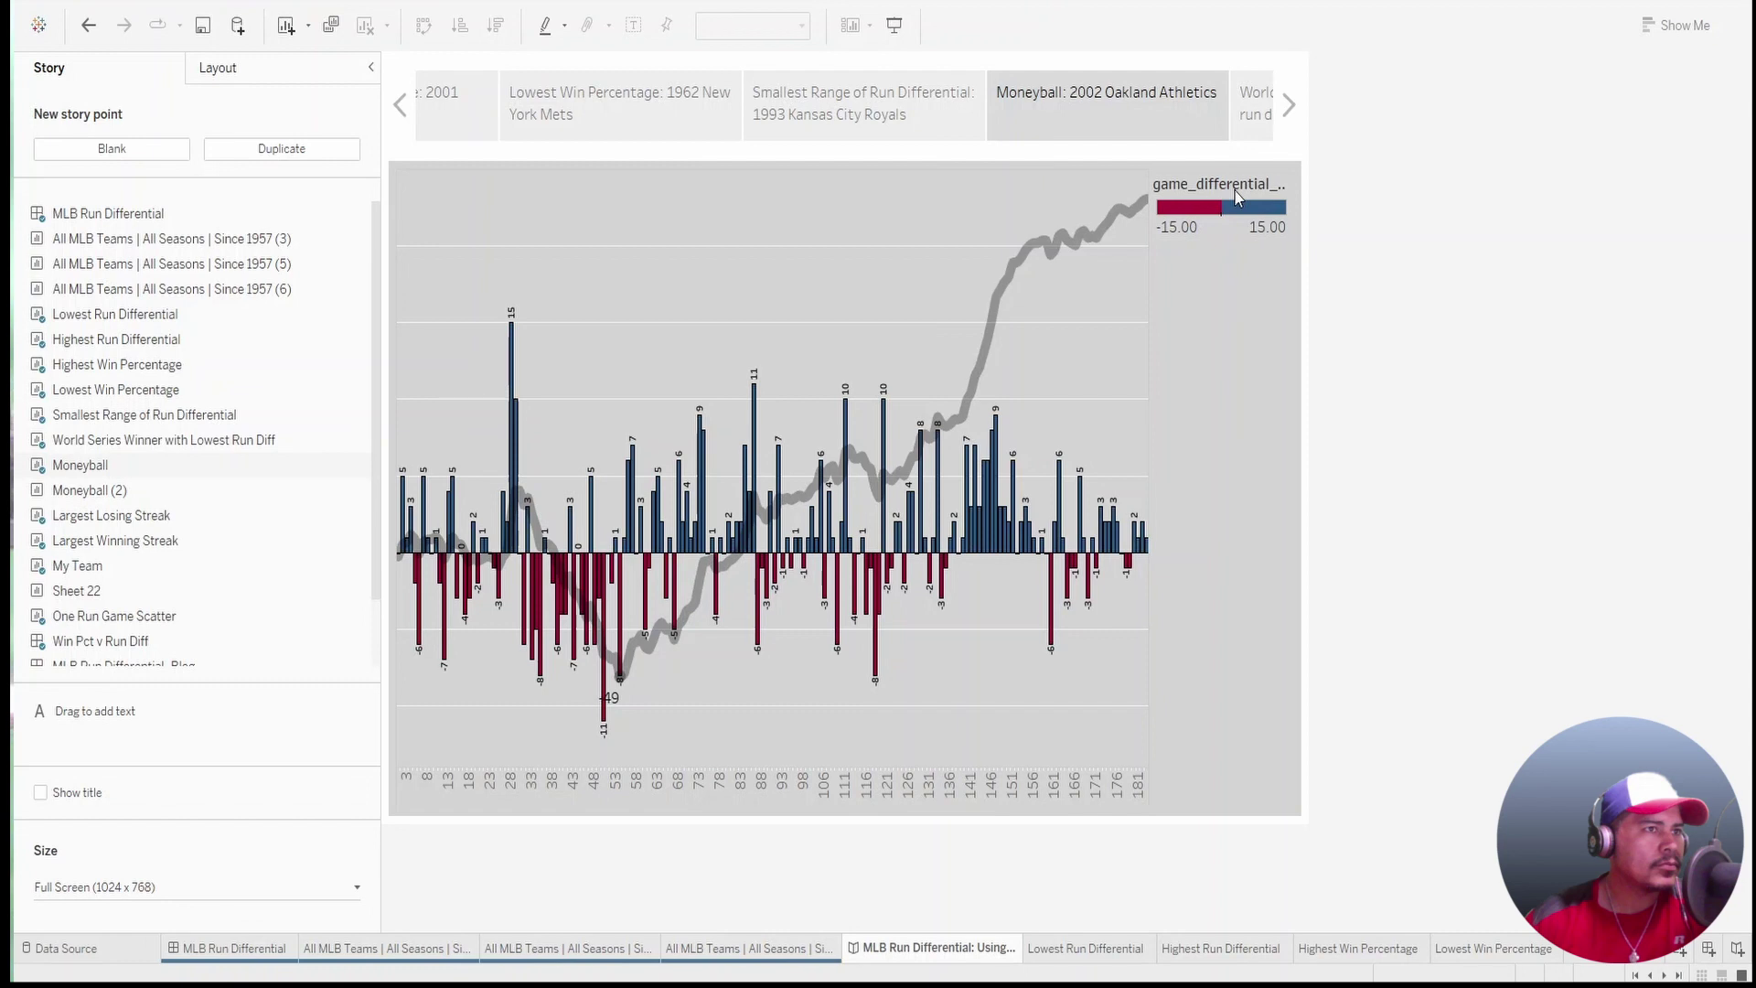
# View the 1987 Minnesota World Series winner story point and the "Largest Losing Streak: 1961 Philadelphia Phillies (23 games)" story point.
pyautogui.press('Right')
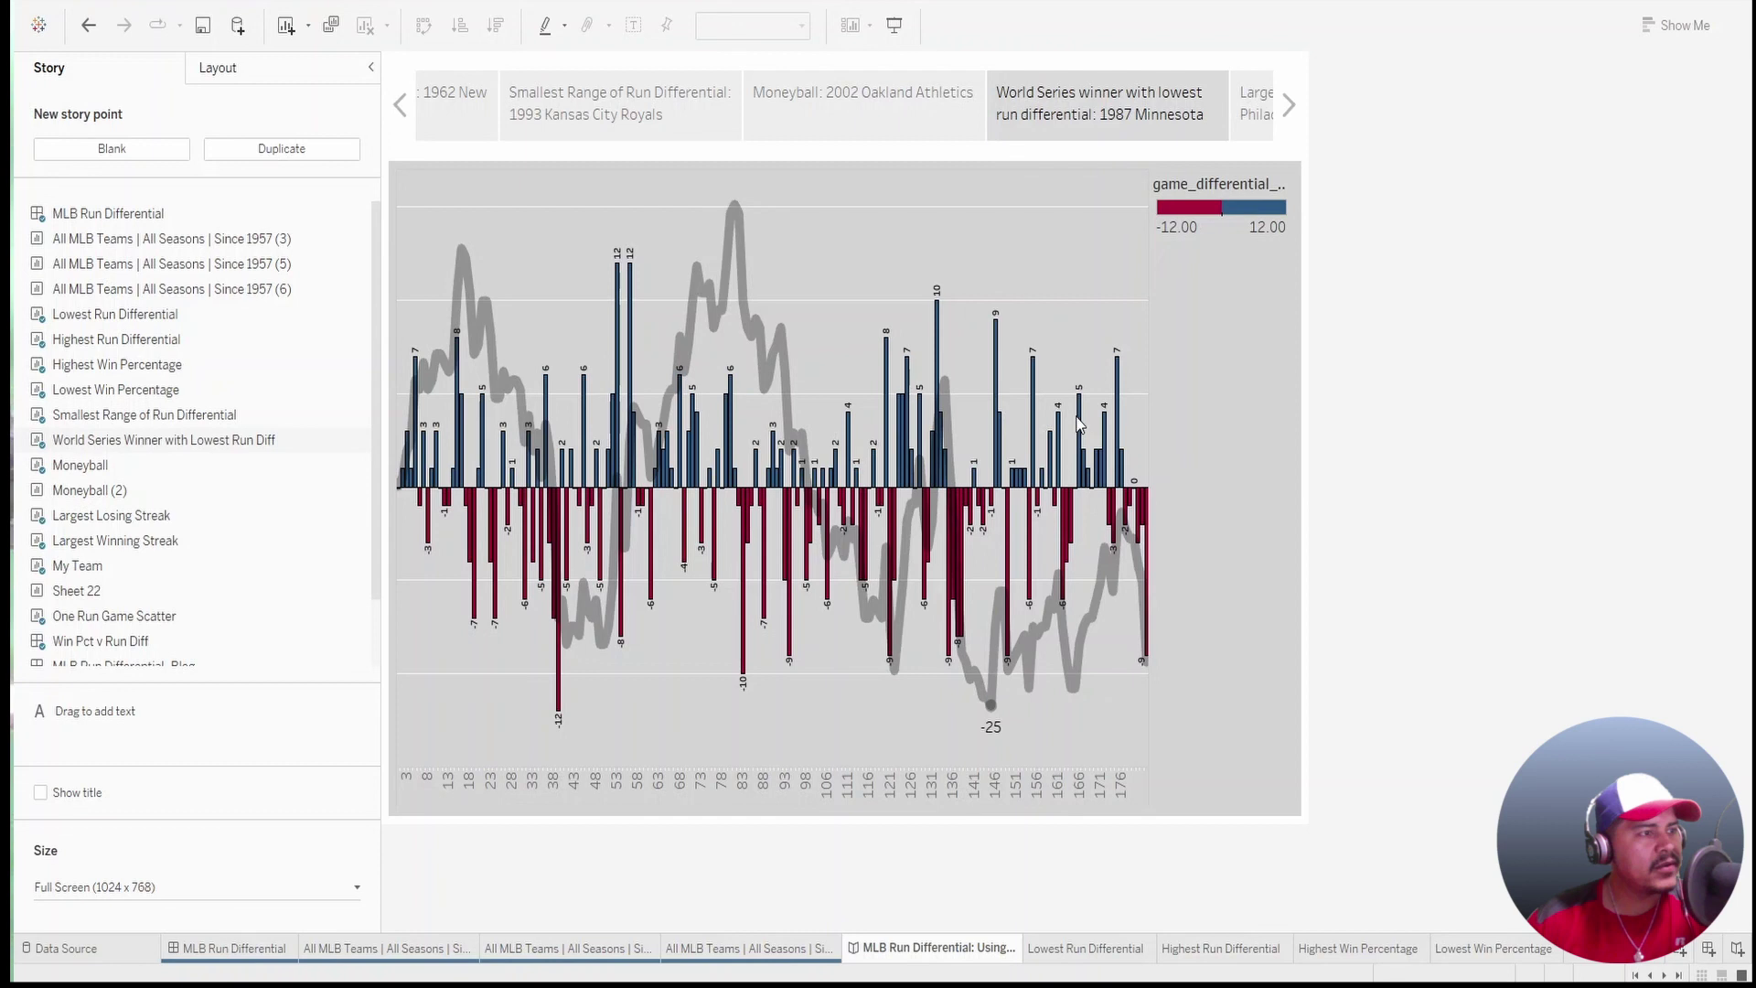
pyautogui.moveTo(1071, 158)
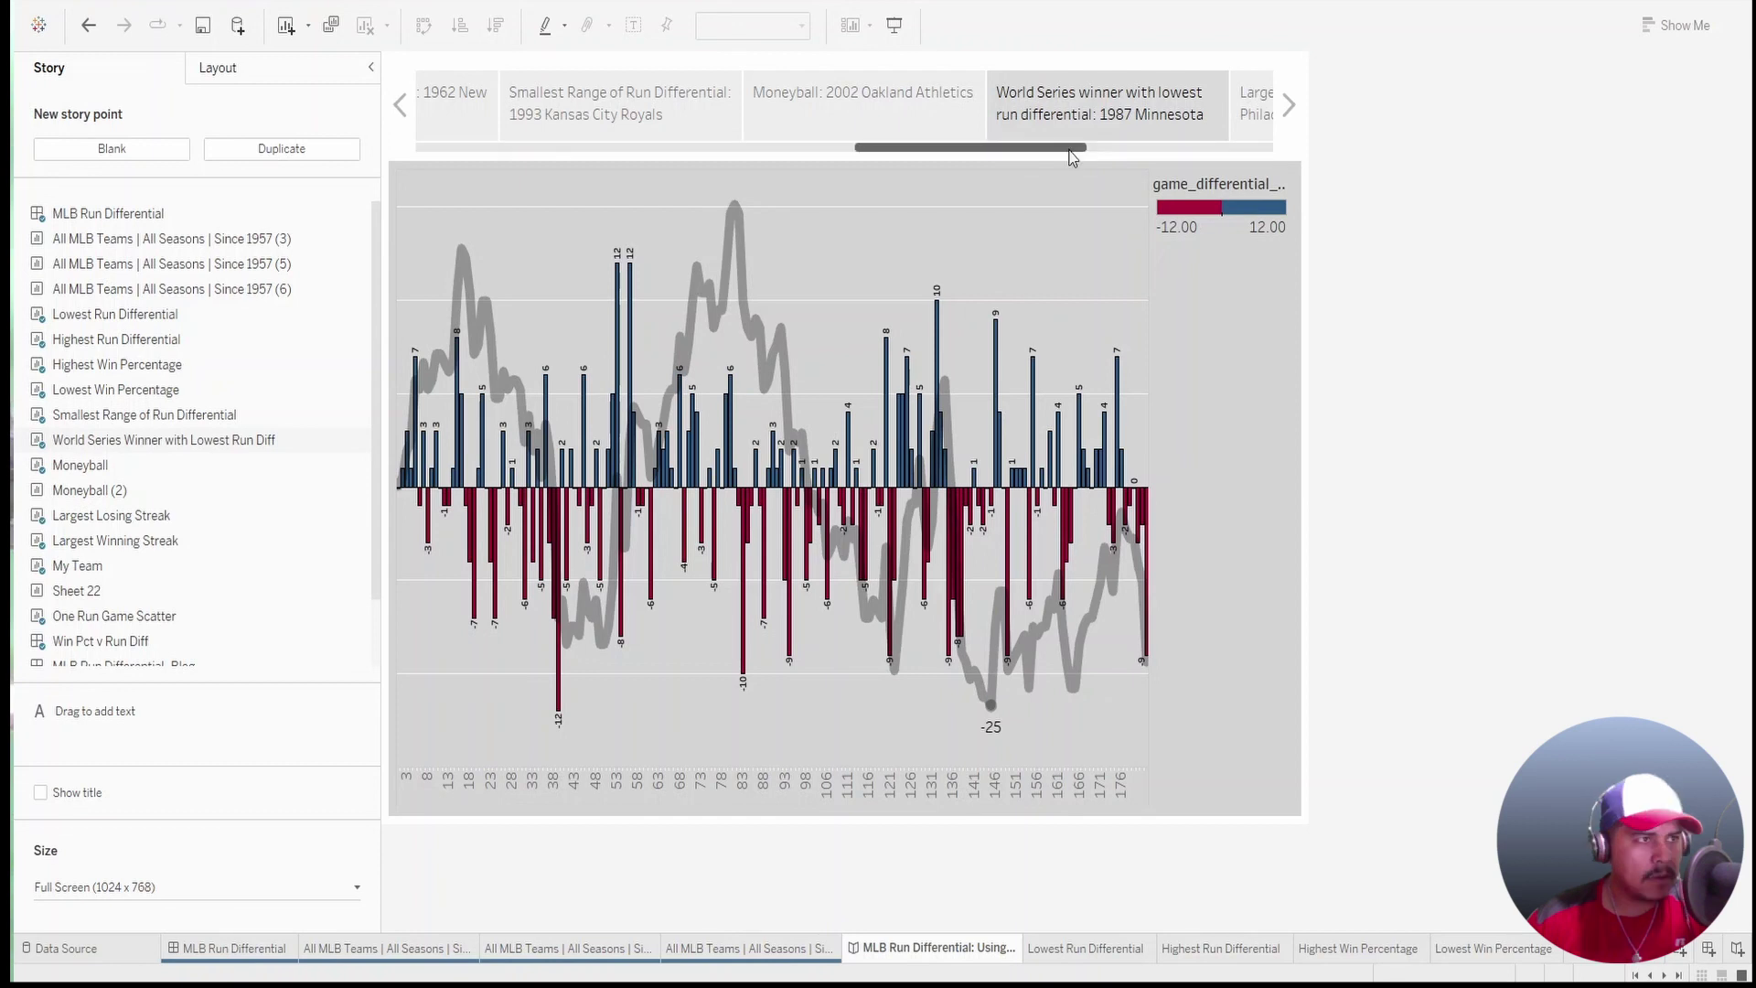
pyautogui.scroll(-3, 677, 149)
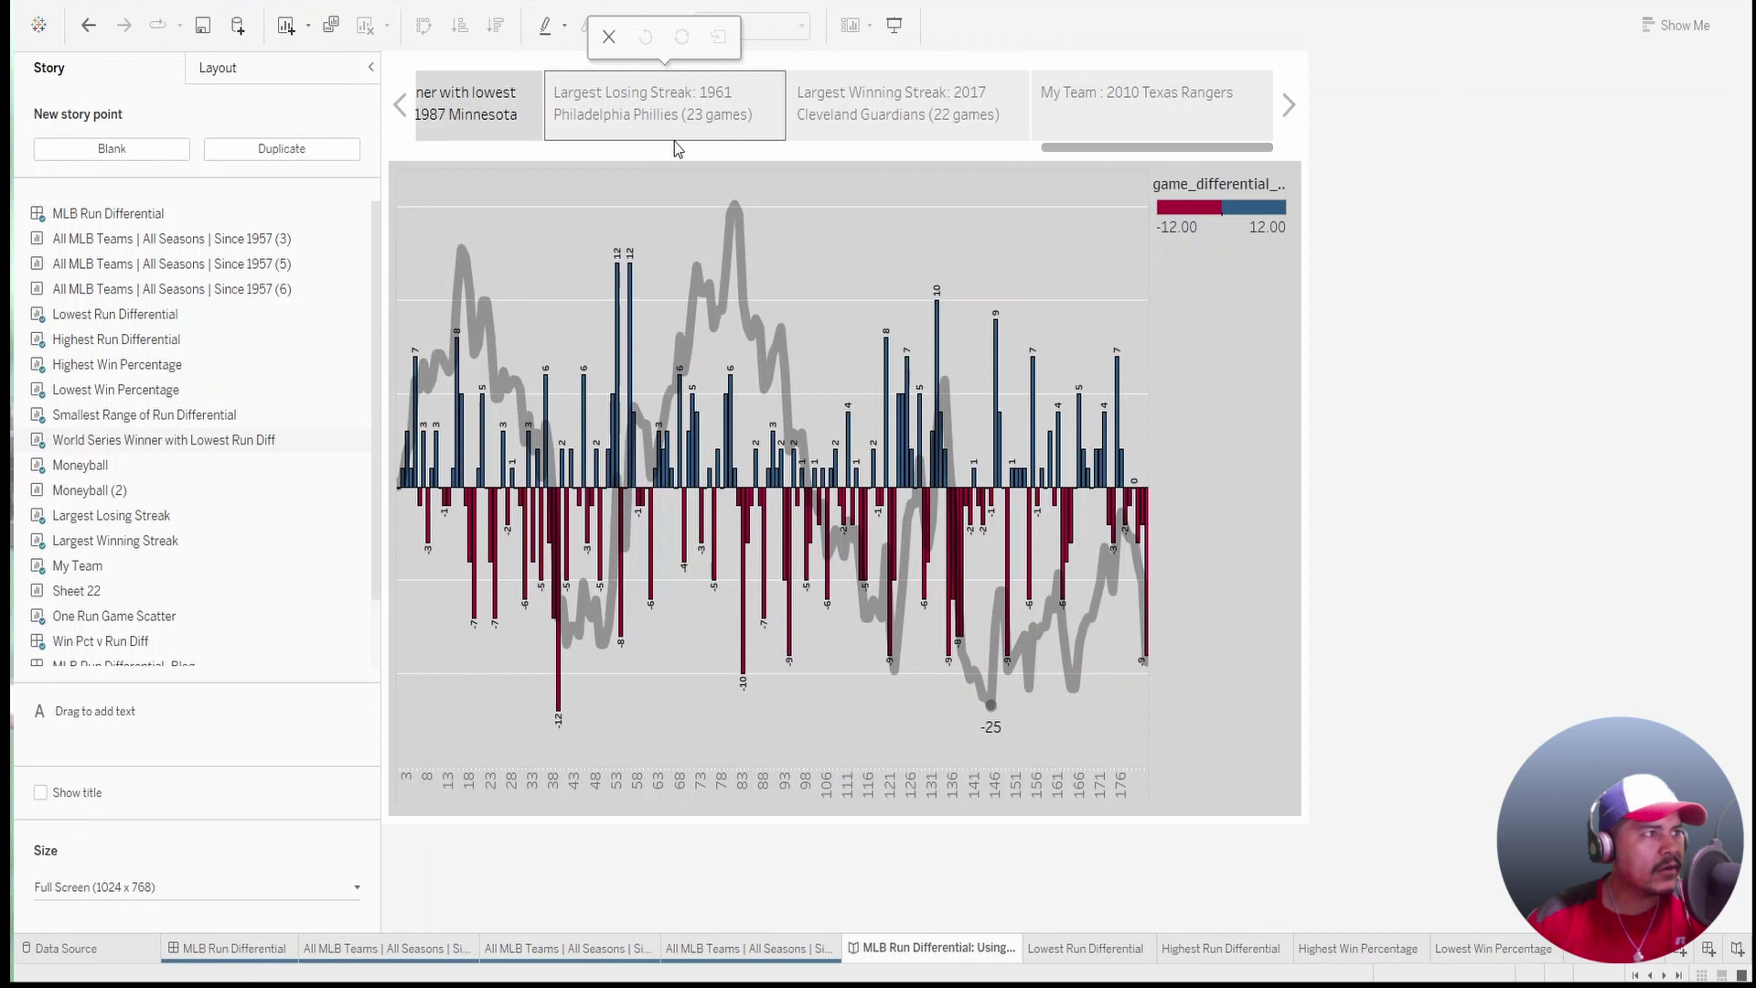
pyautogui.click(674, 135)
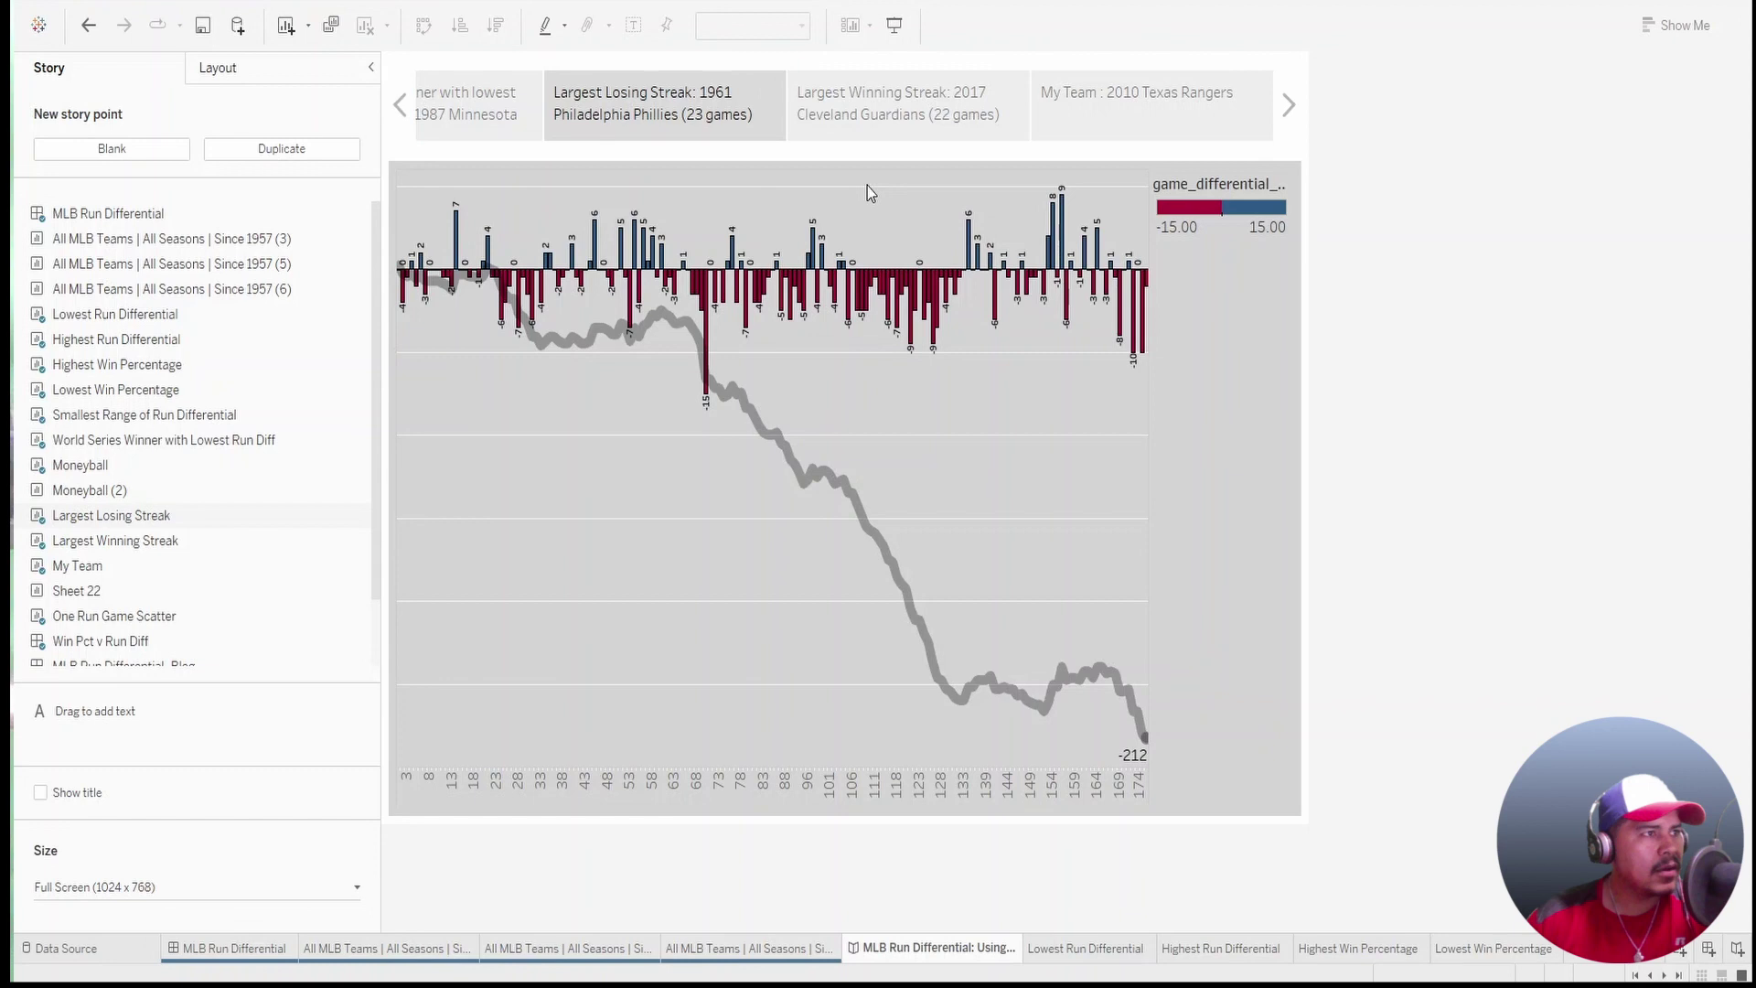
# On the "My Team : 2010 Texas Rangers" story point, enlarge the 5-yr plan annotation to enclose all its text, leaving the wording unedited.
pyautogui.press('Right')
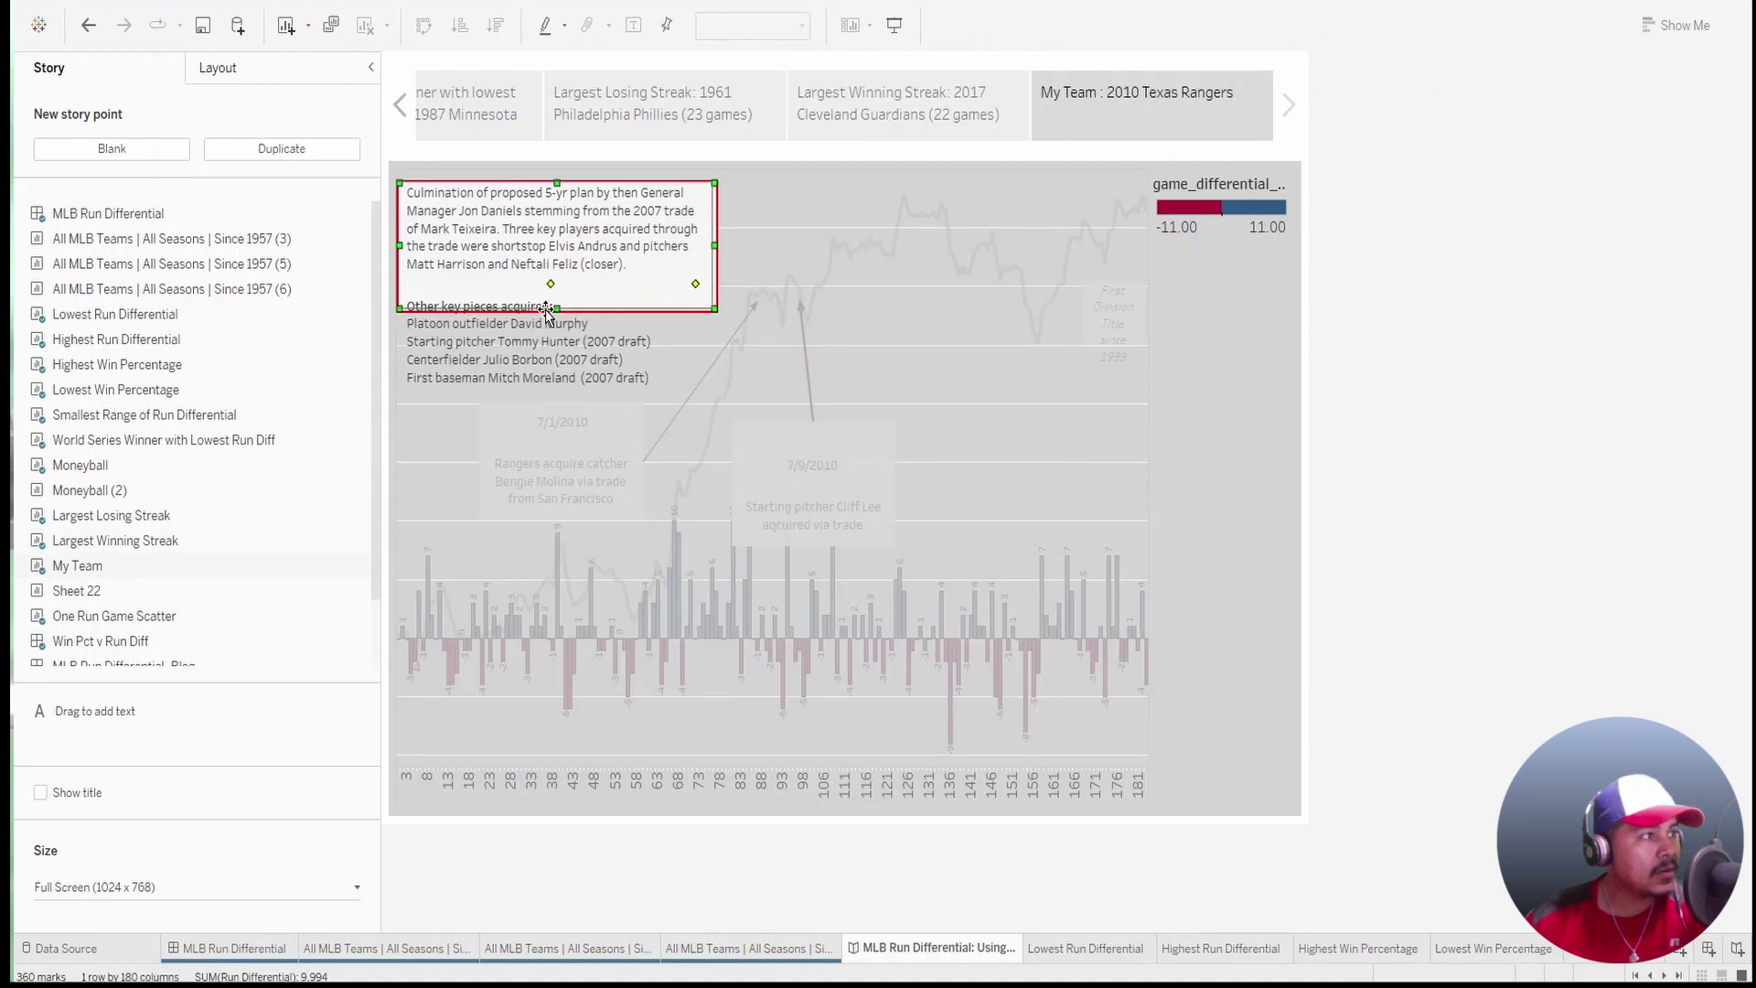
pyautogui.doubleClick(546, 311)
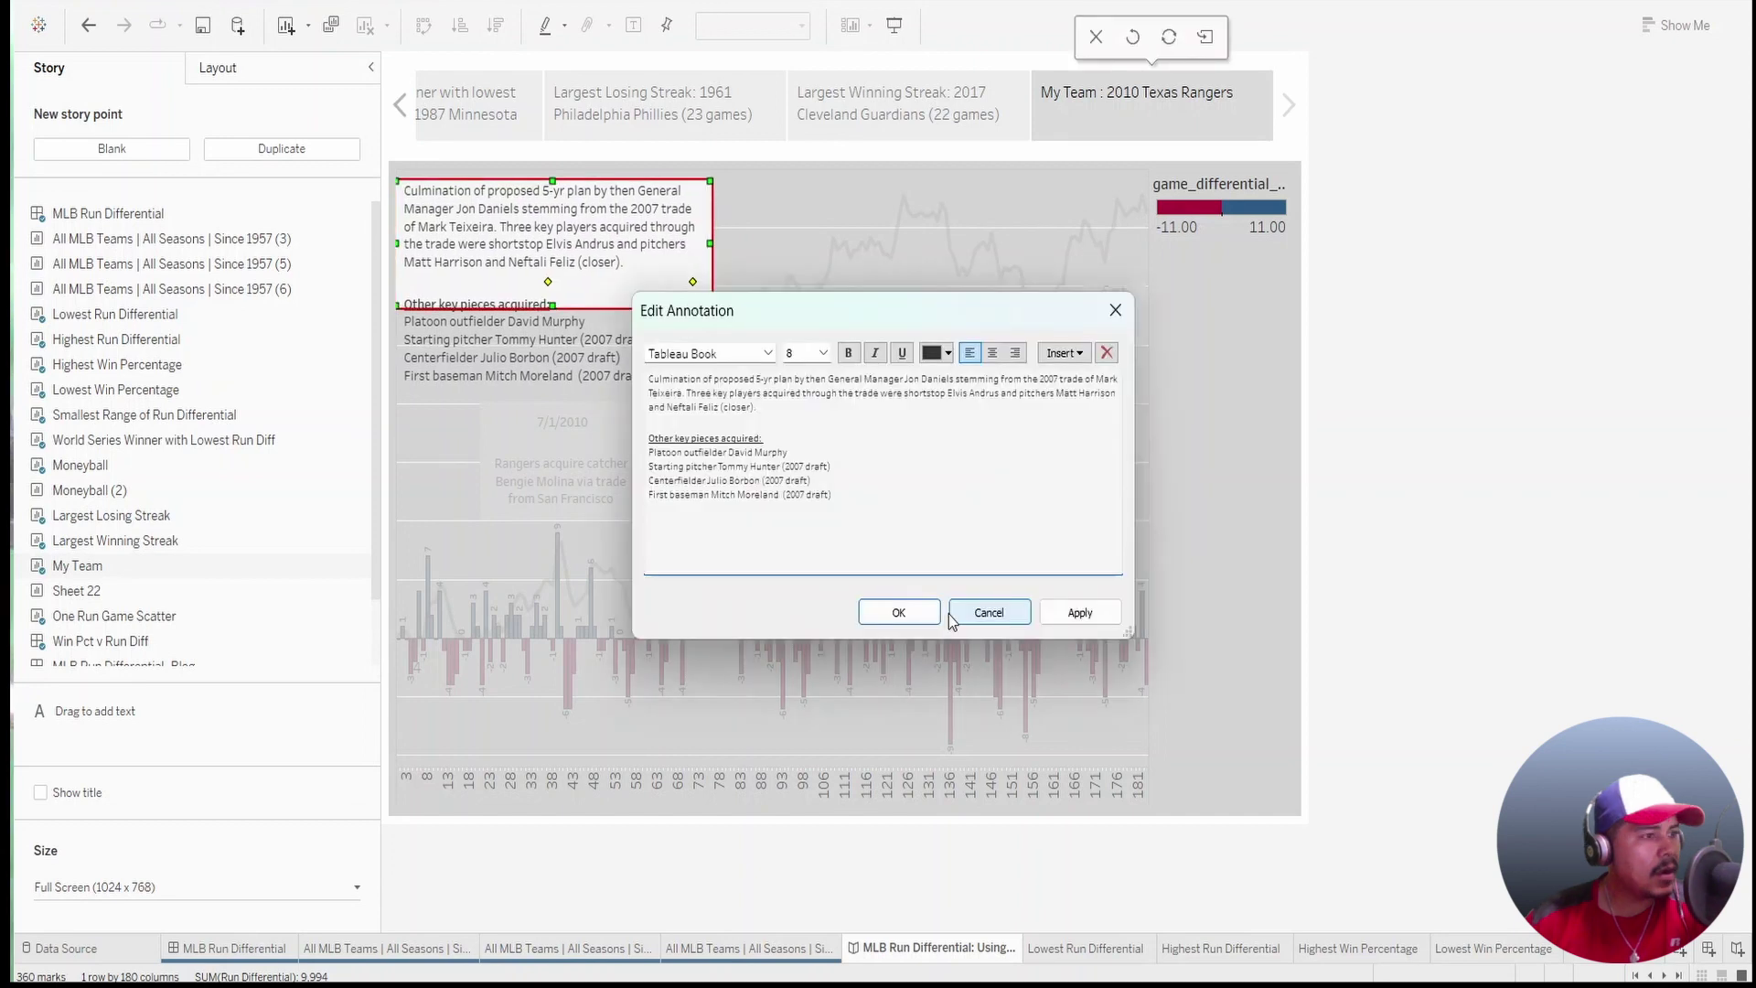
pyautogui.click(951, 617)
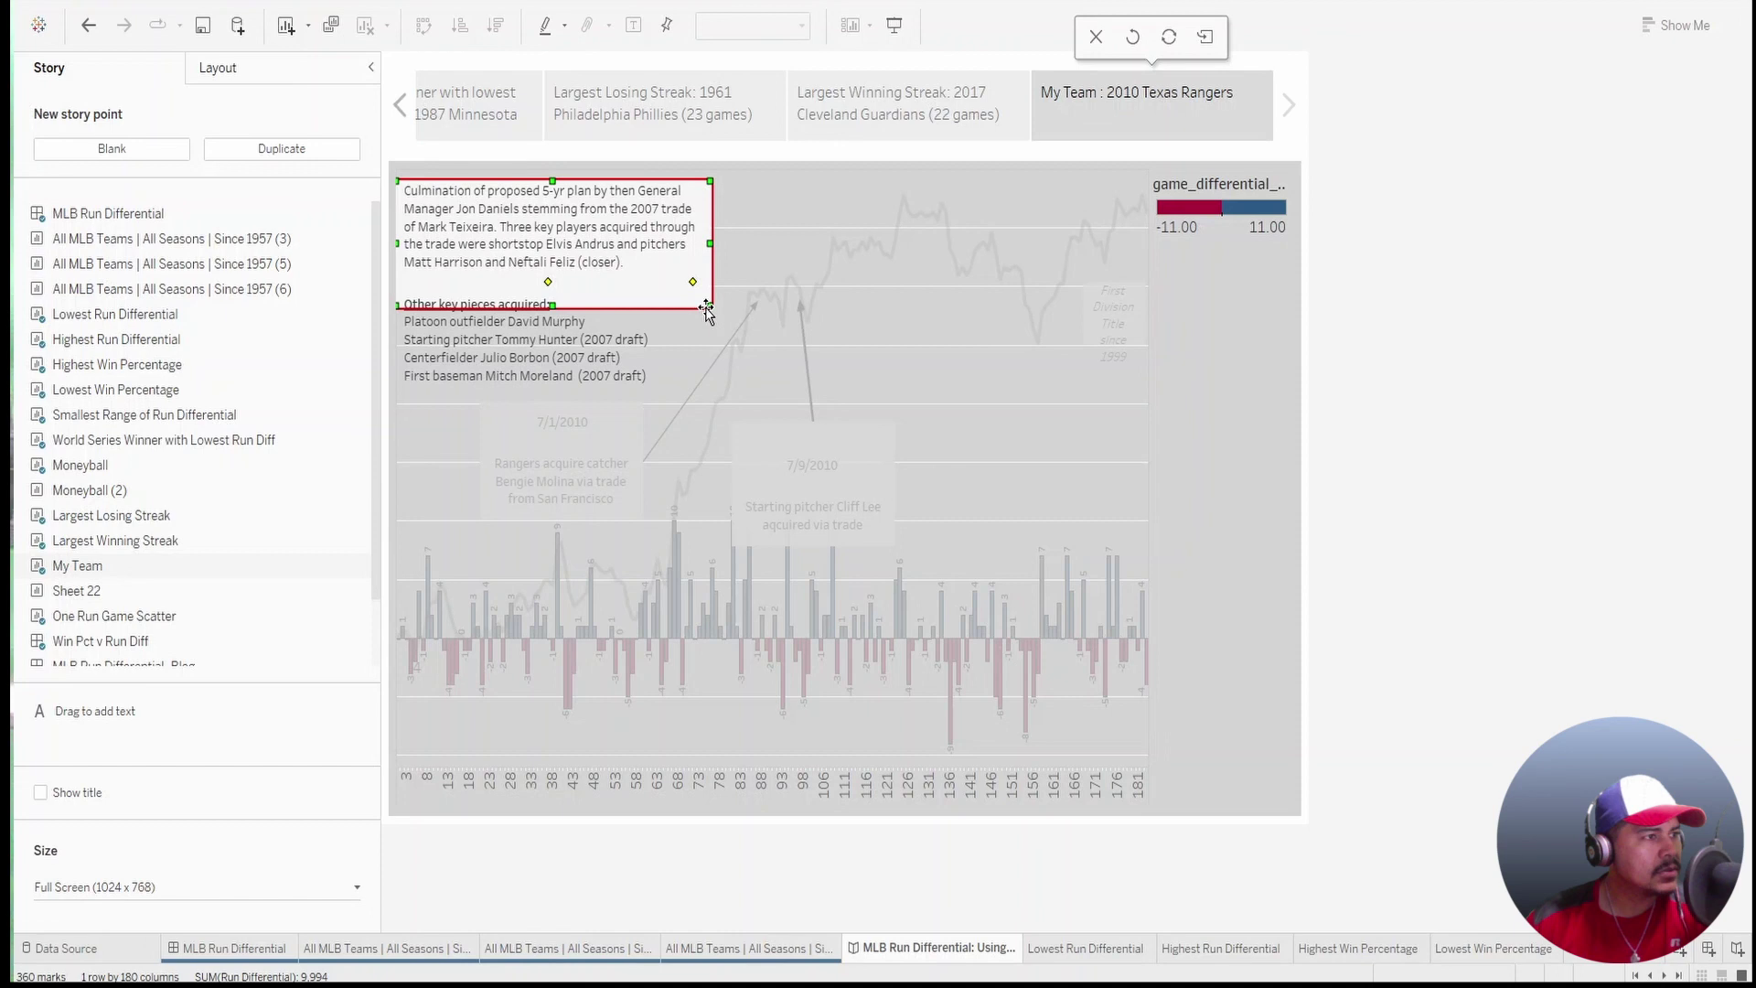
pyautogui.moveTo(707, 311); pyautogui.dragTo(721, 315)
# Place the 7/1/2010 trade annotation just below the 5-yr plan annotation and lengthen the "First Division Title since 1999" annotation to fit its text.
pyautogui.moveTo(622, 450); pyautogui.dragTo(540, 494)
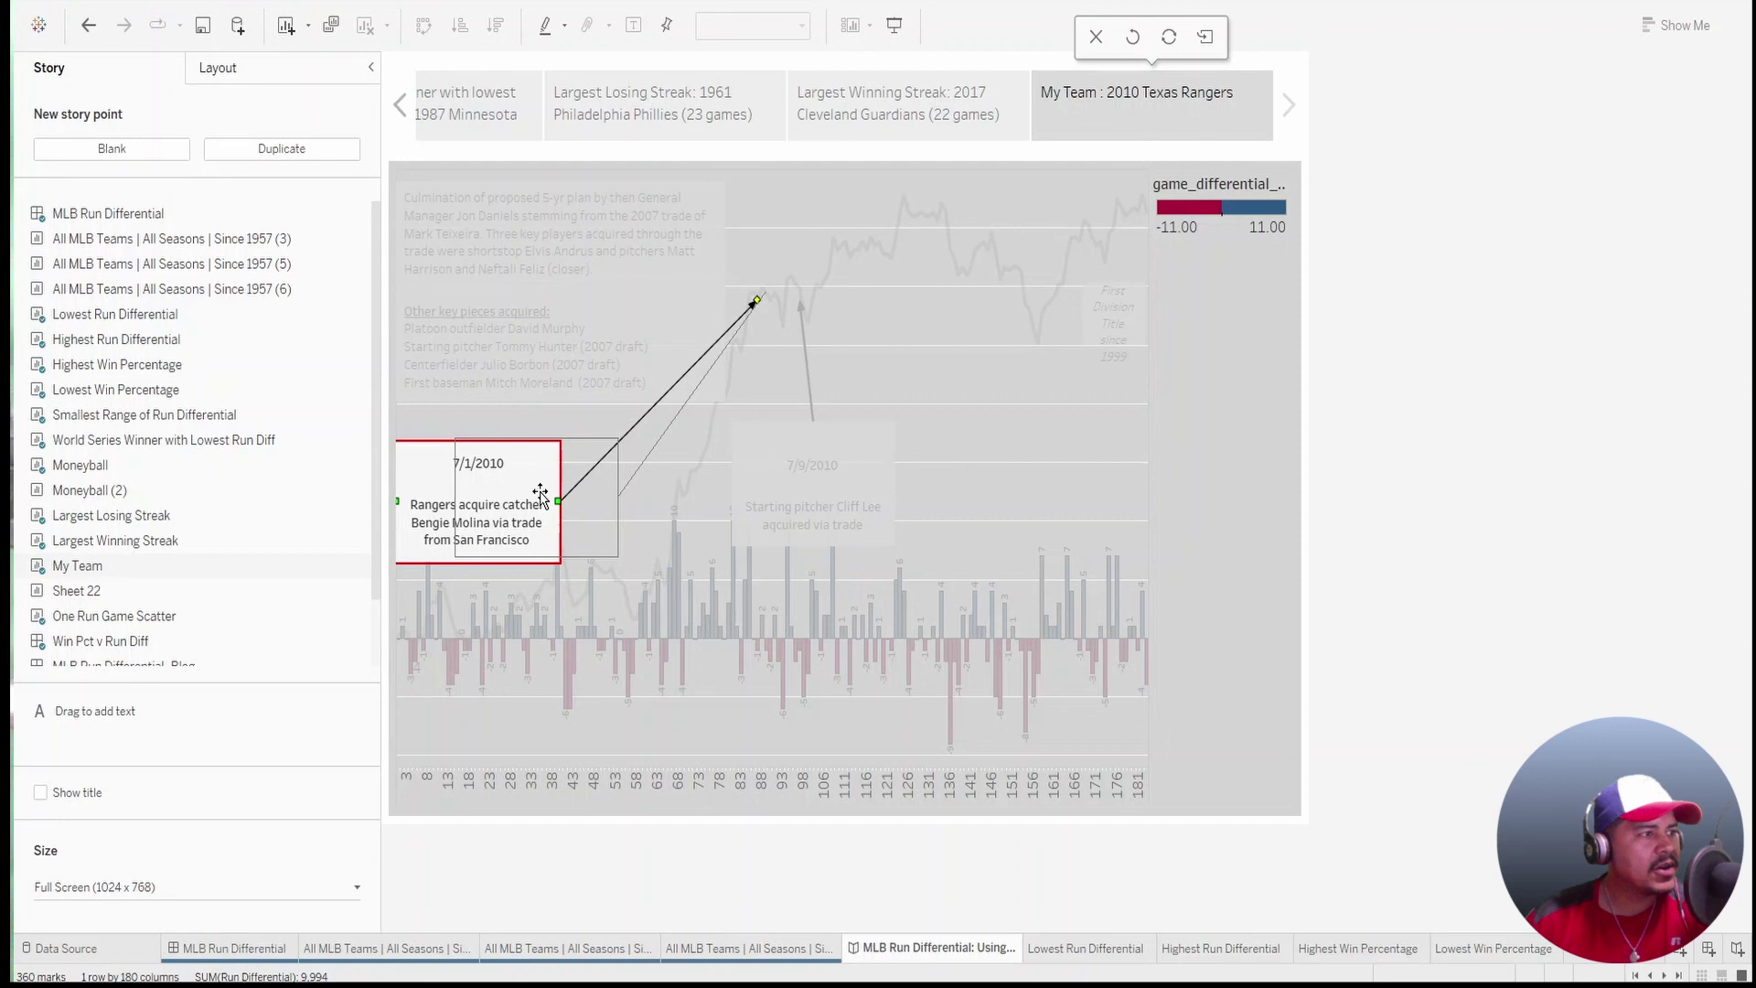
pyautogui.moveTo(540, 494); pyautogui.dragTo(599, 488)
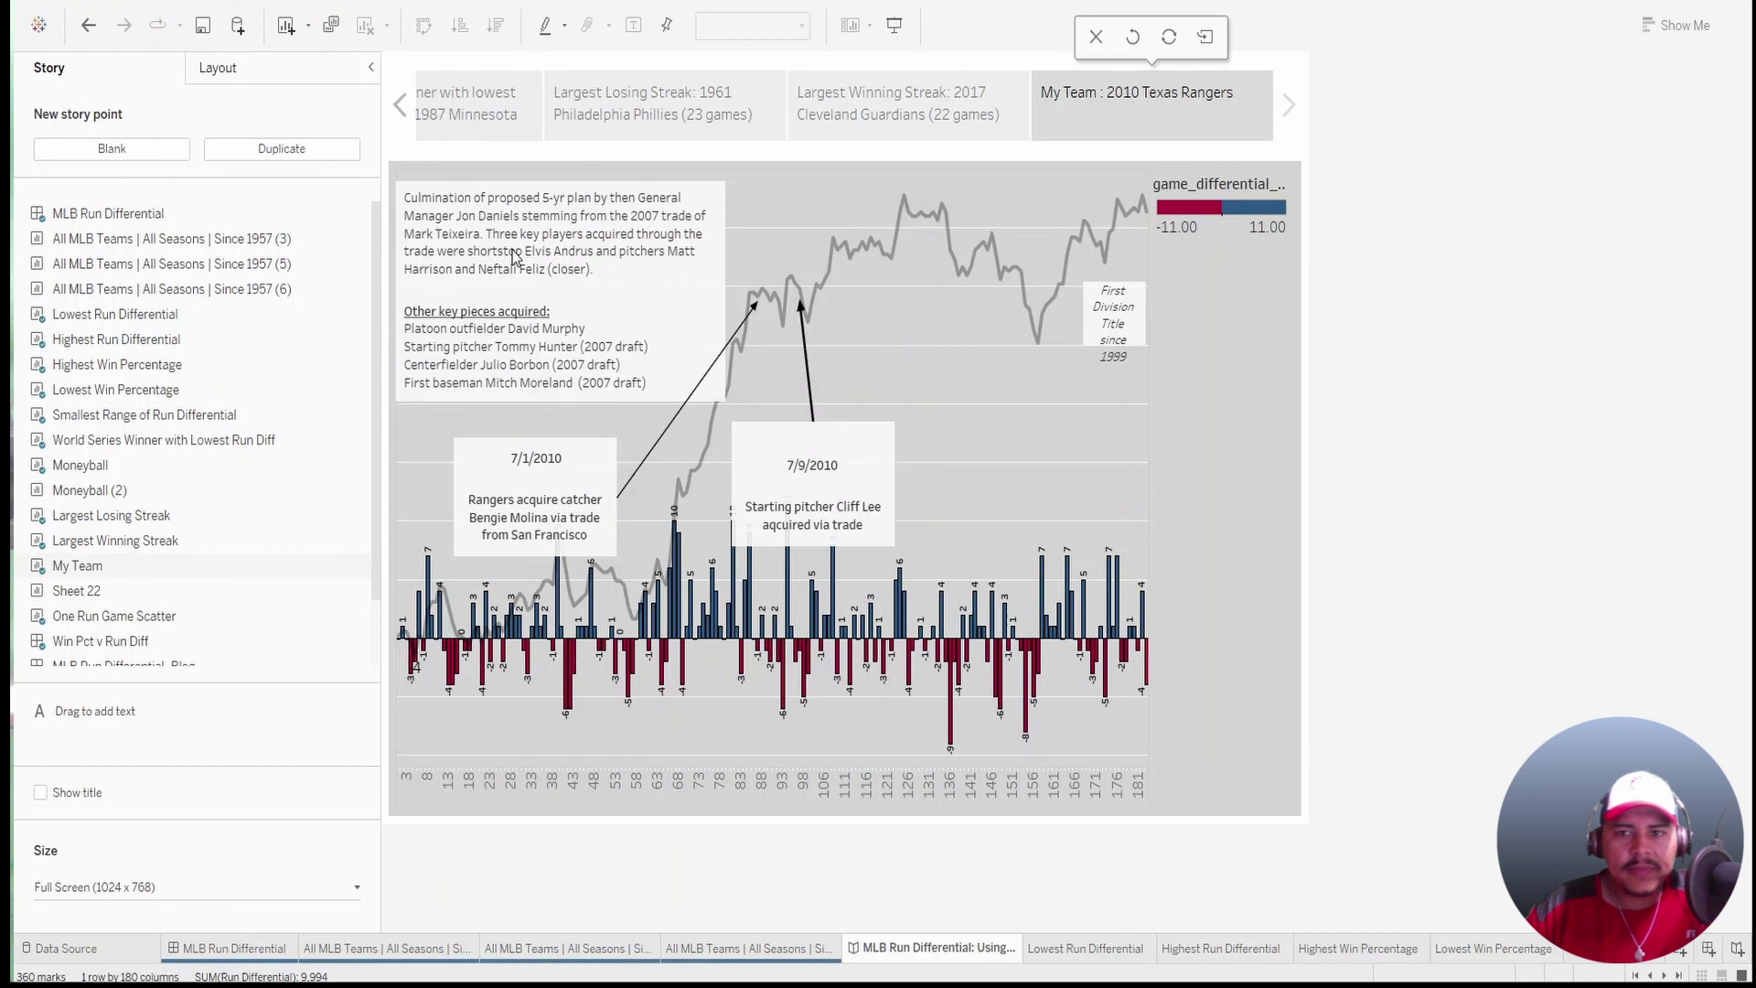
pyautogui.click(1113, 311)
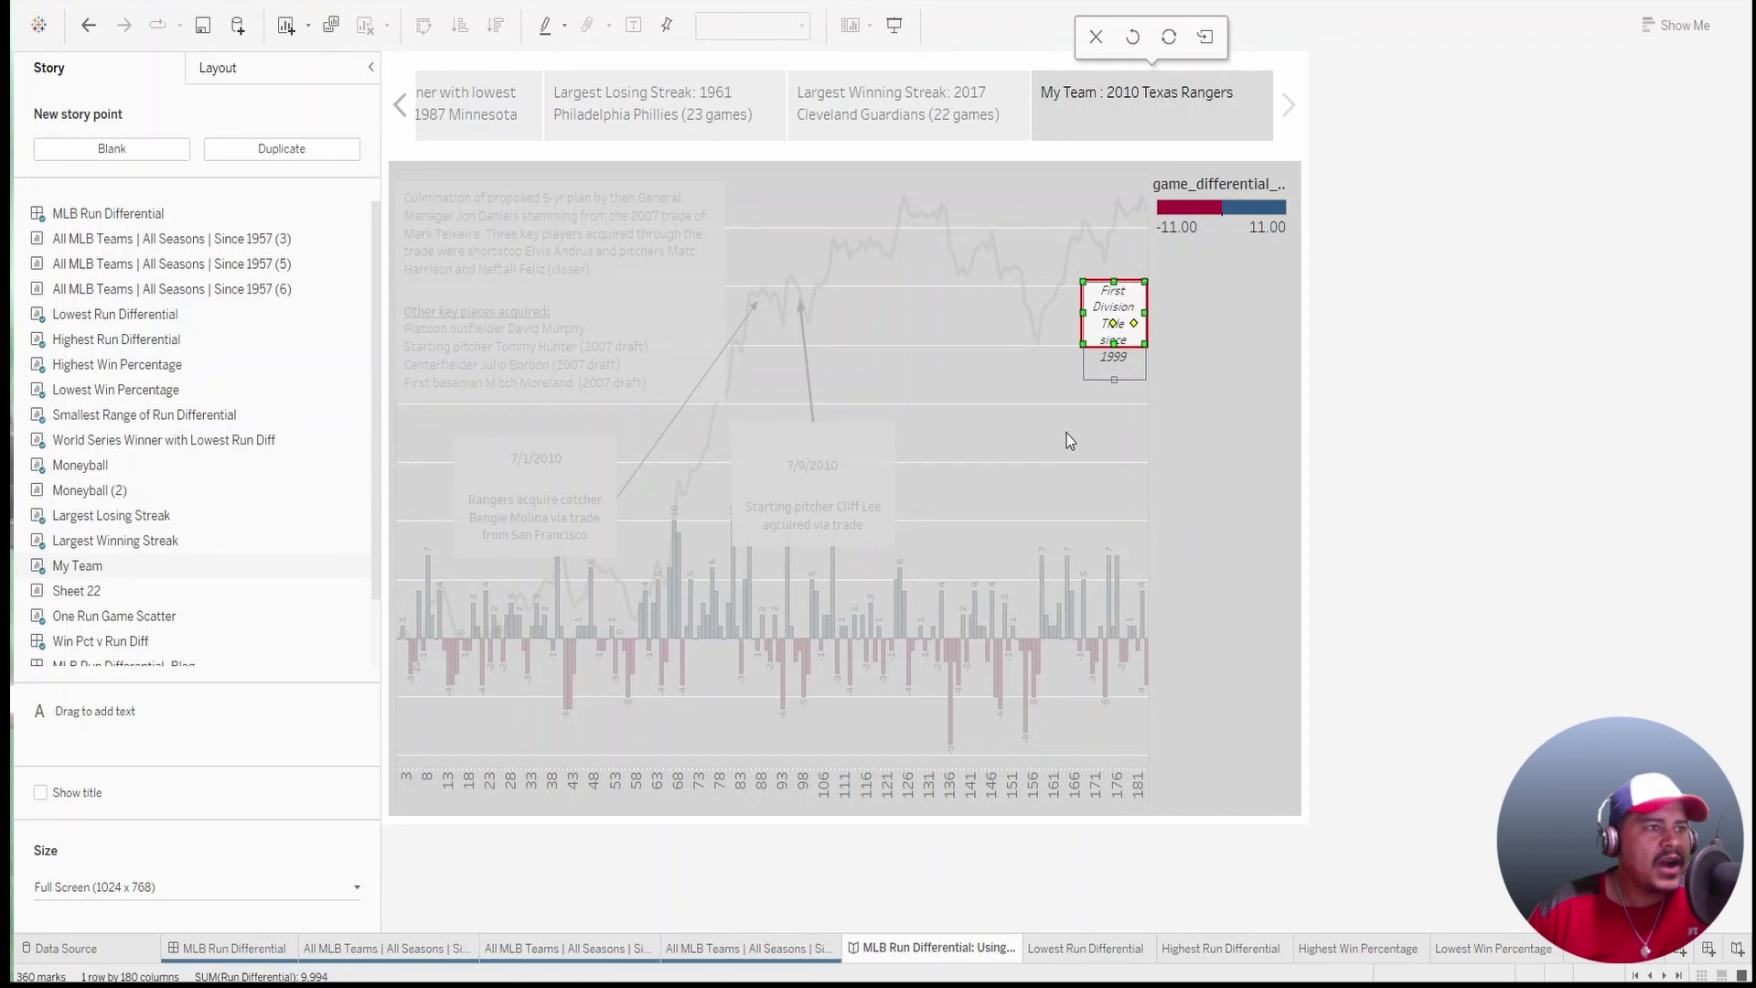
pyautogui.click(1070, 443)
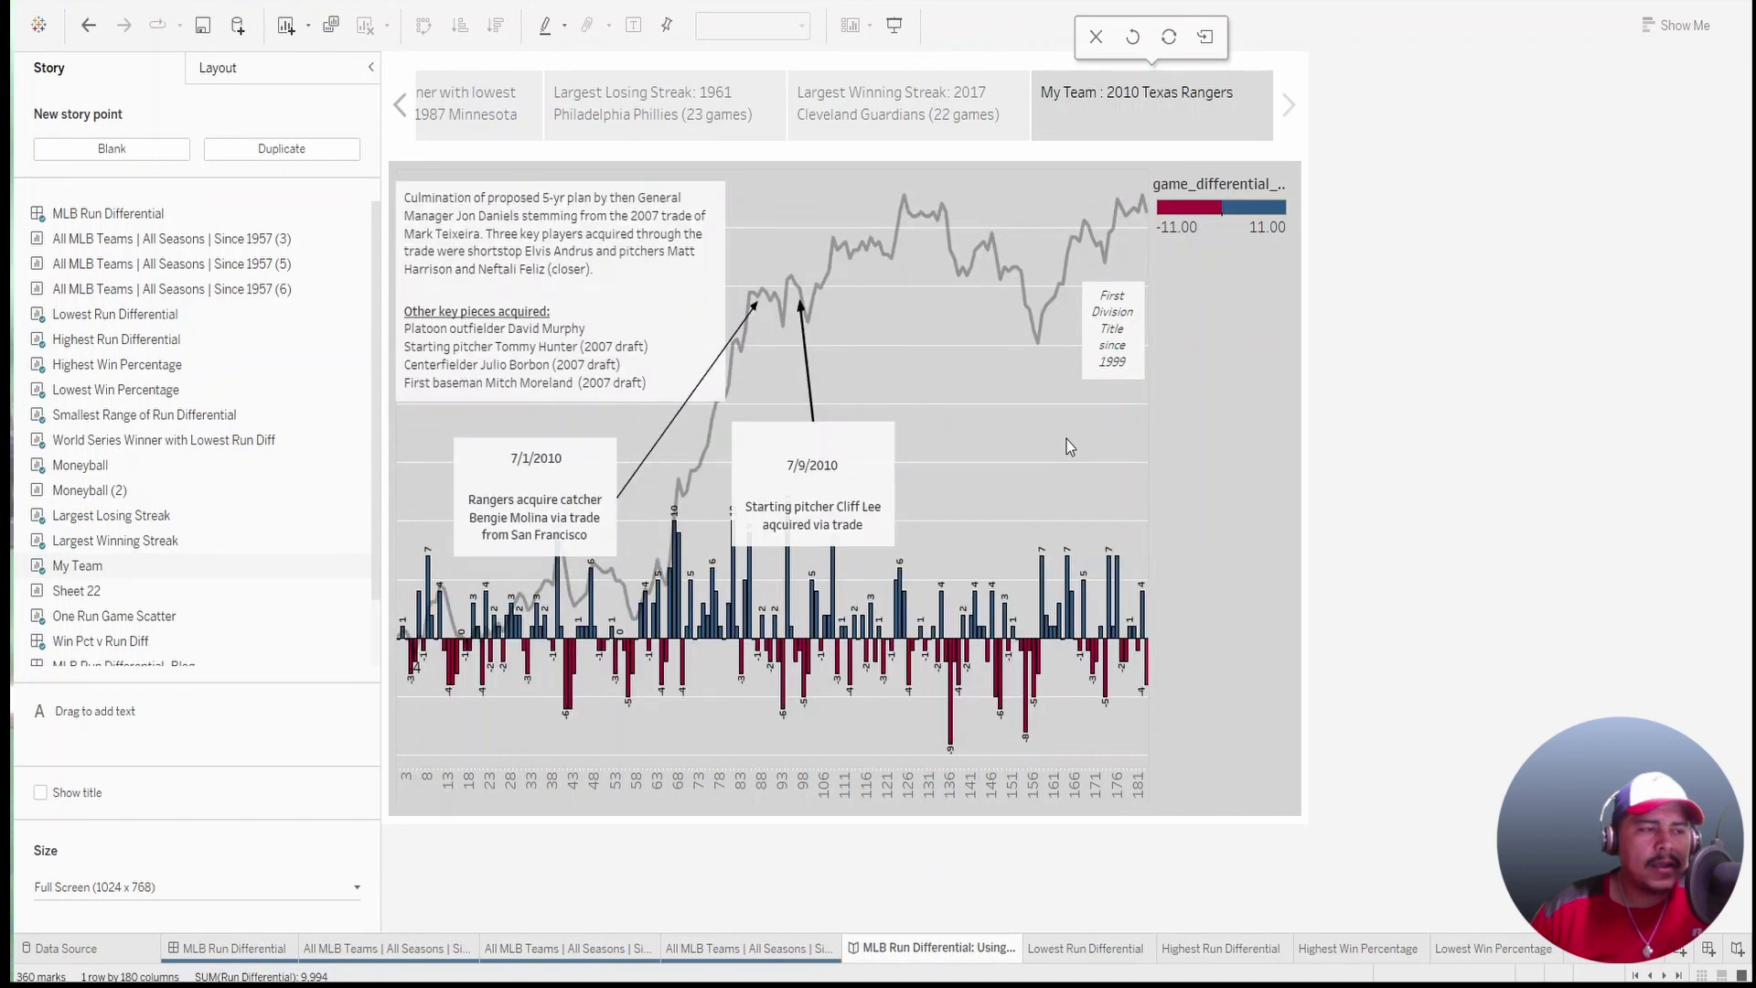